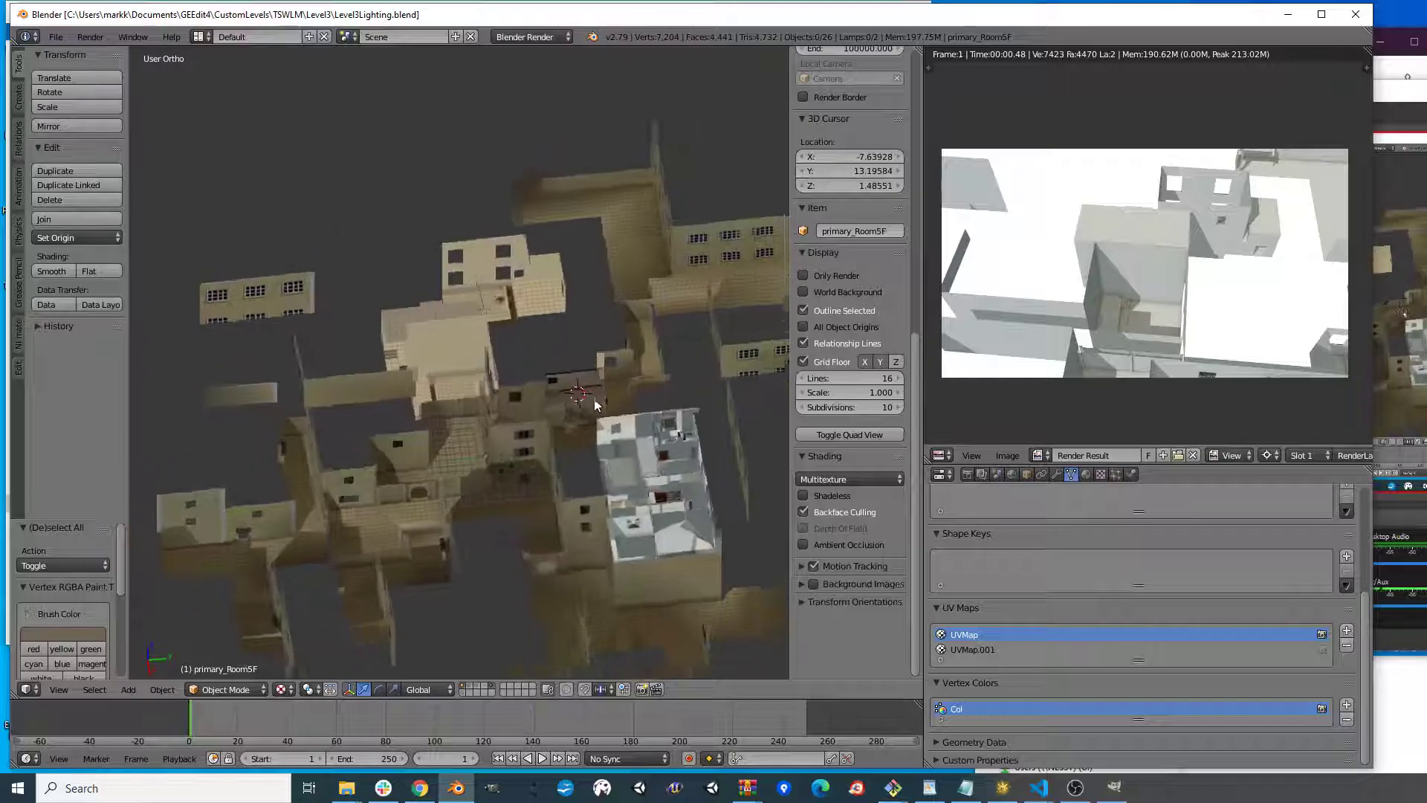
# - Look over the level's buildings and examine the World settings for sky colours, Ambient Occlusion and Environment Lighting
pyautogui.scroll(3, 591, 377)
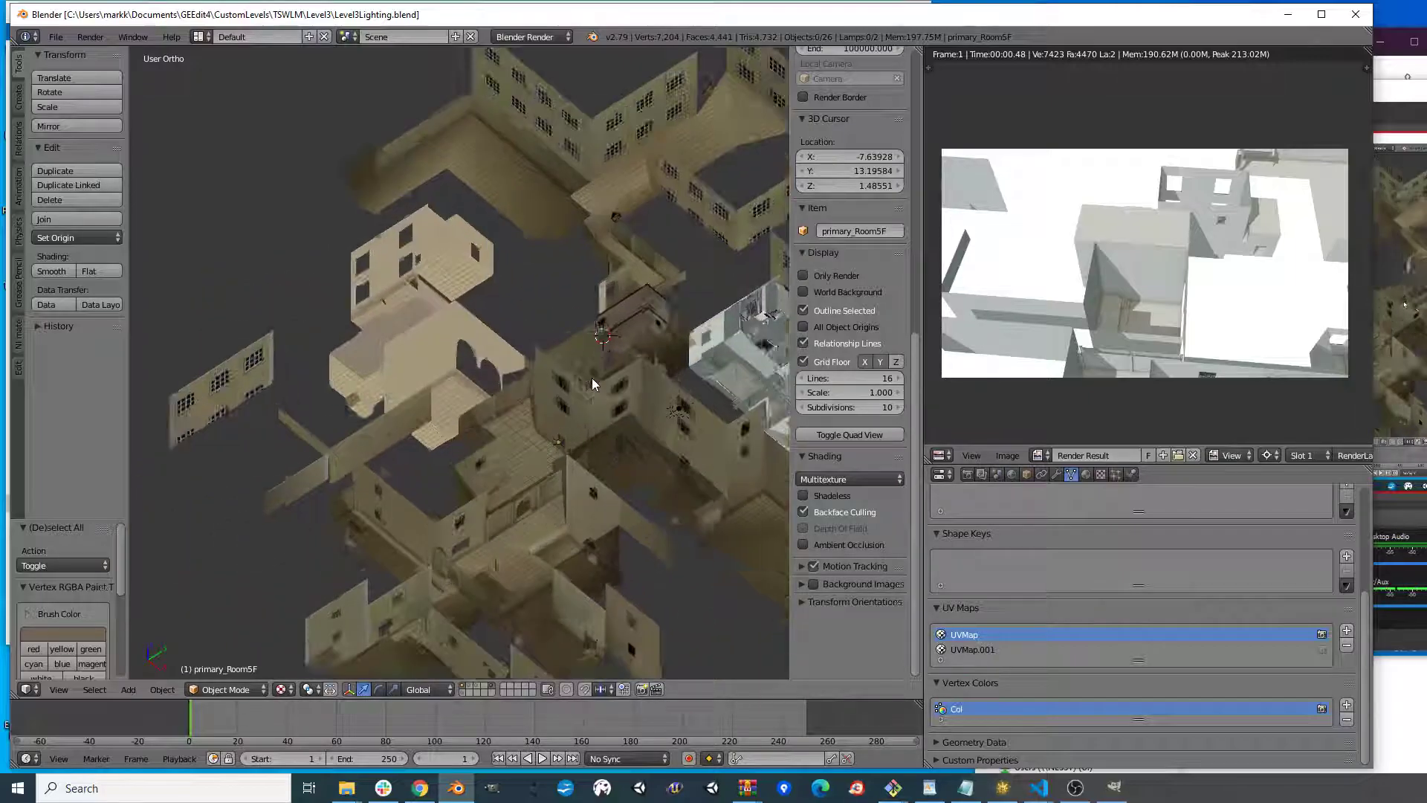
pyautogui.scroll(-3, 599, 379)
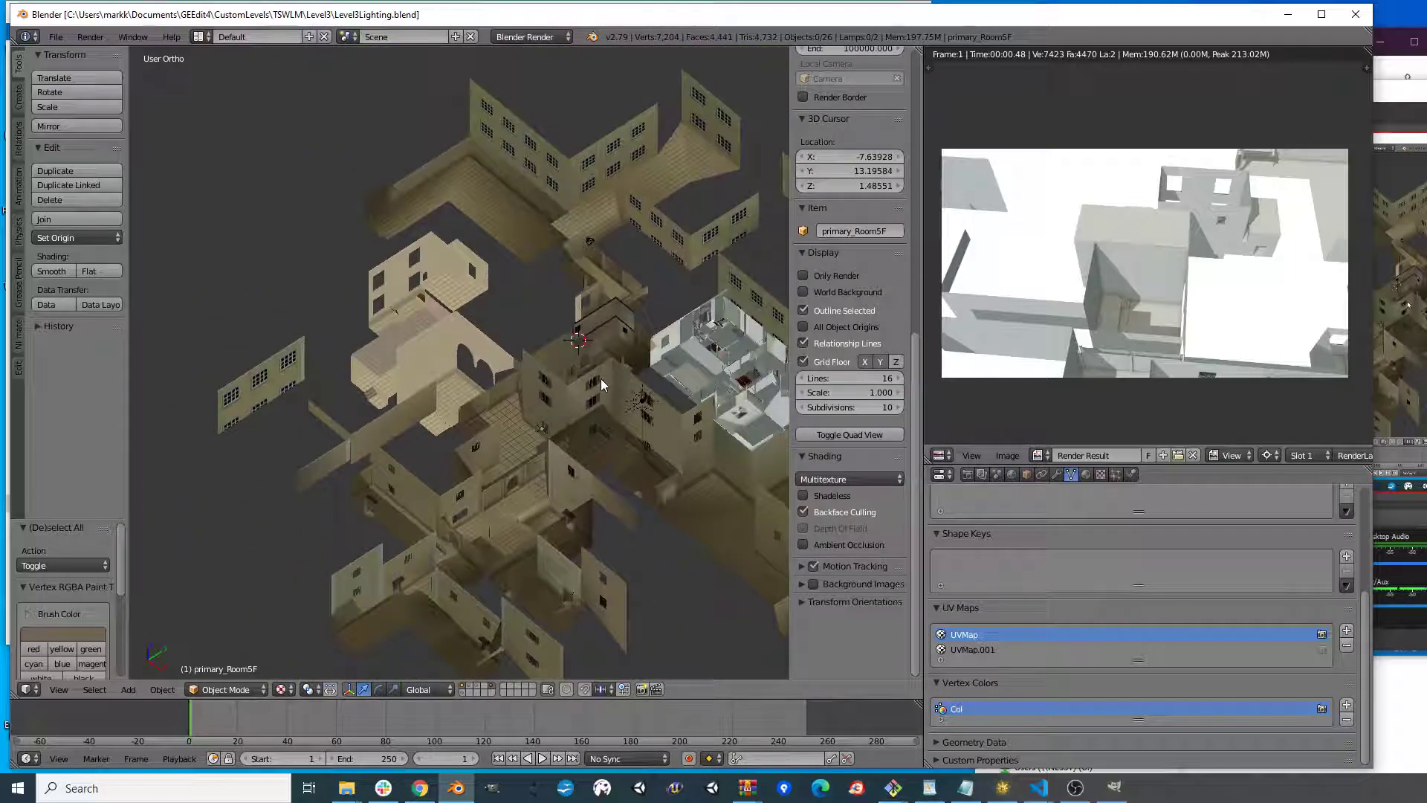
pyautogui.scroll(-2, 600, 378)
pyautogui.moveTo(585, 413); pyautogui.dragTo(614, 354, button='middle')
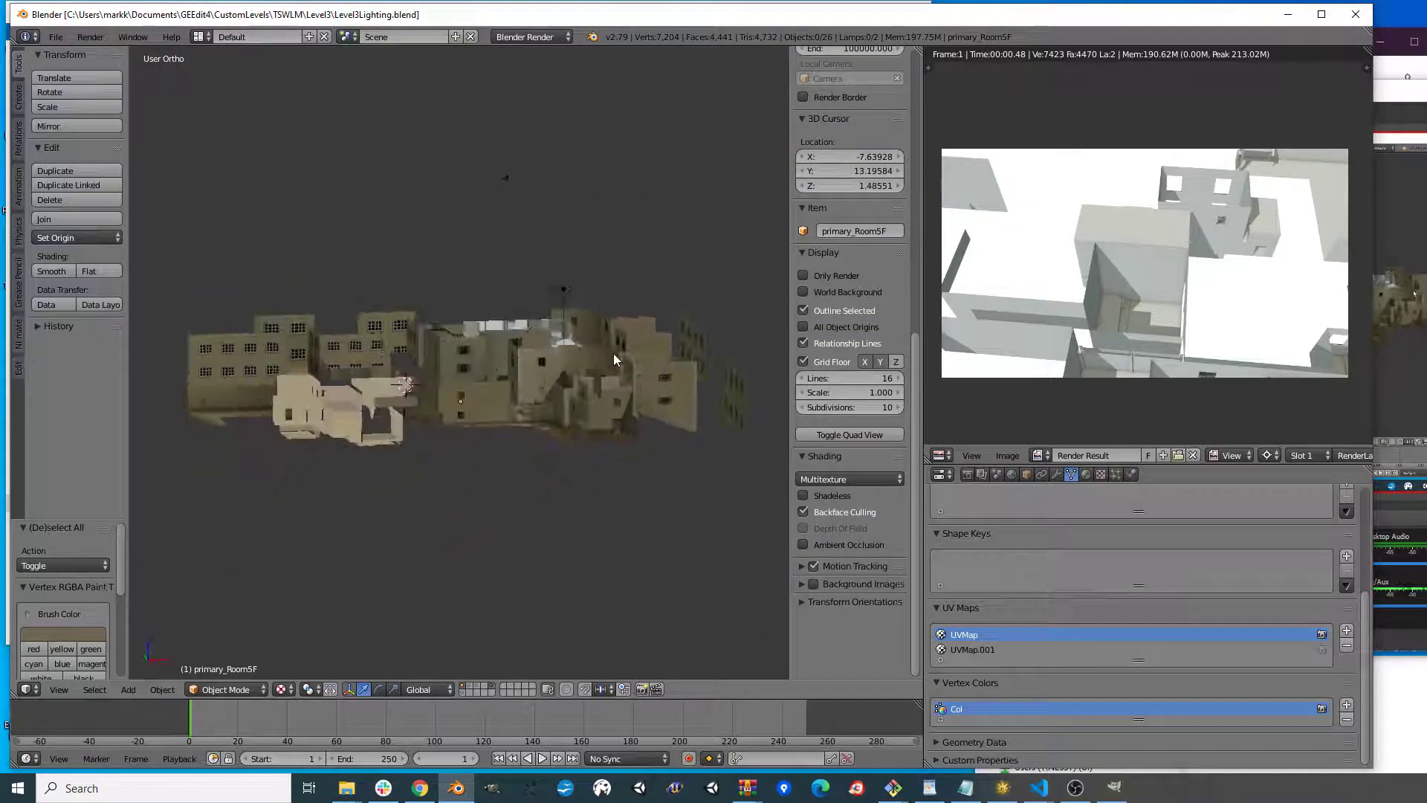
pyautogui.scroll(5, 608, 351)
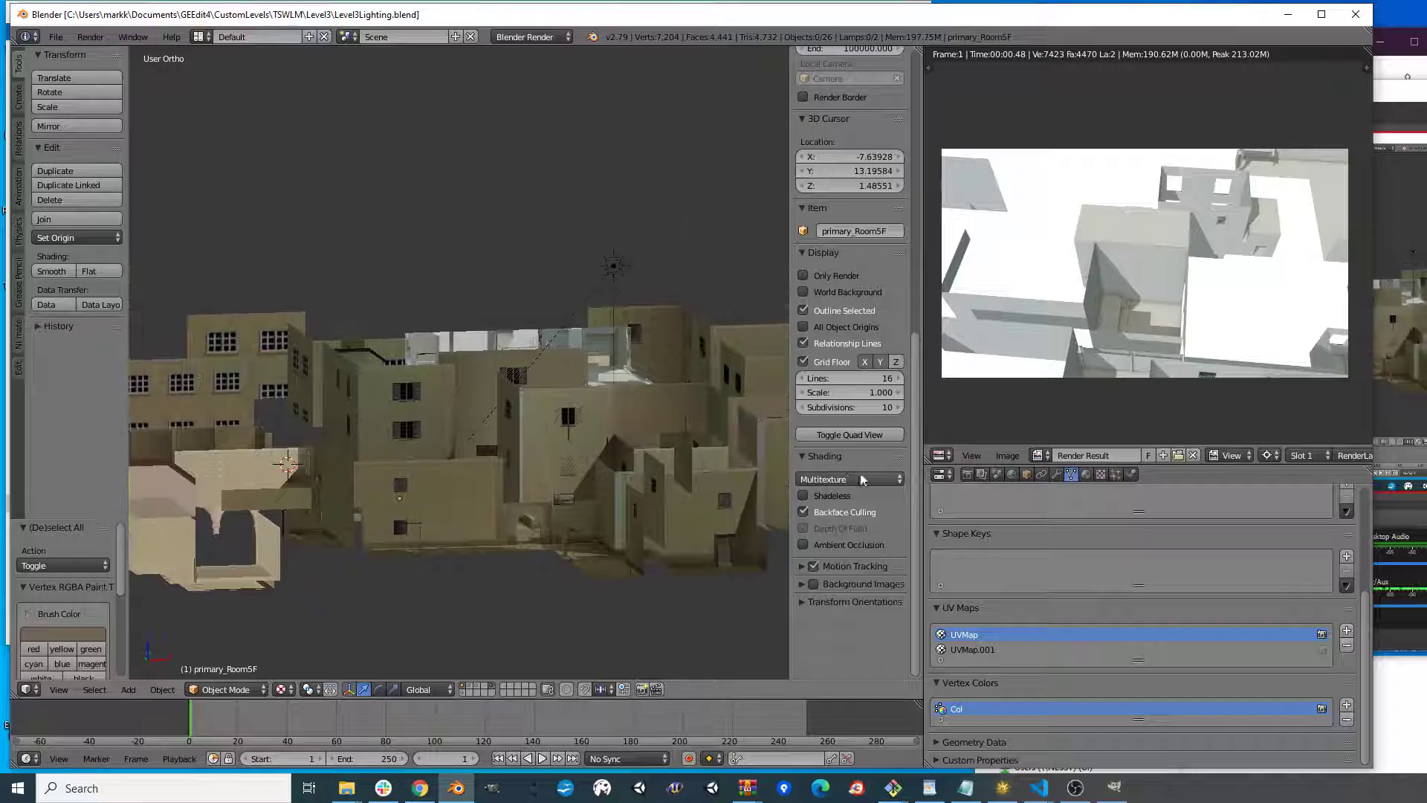
pyautogui.click(1011, 474)
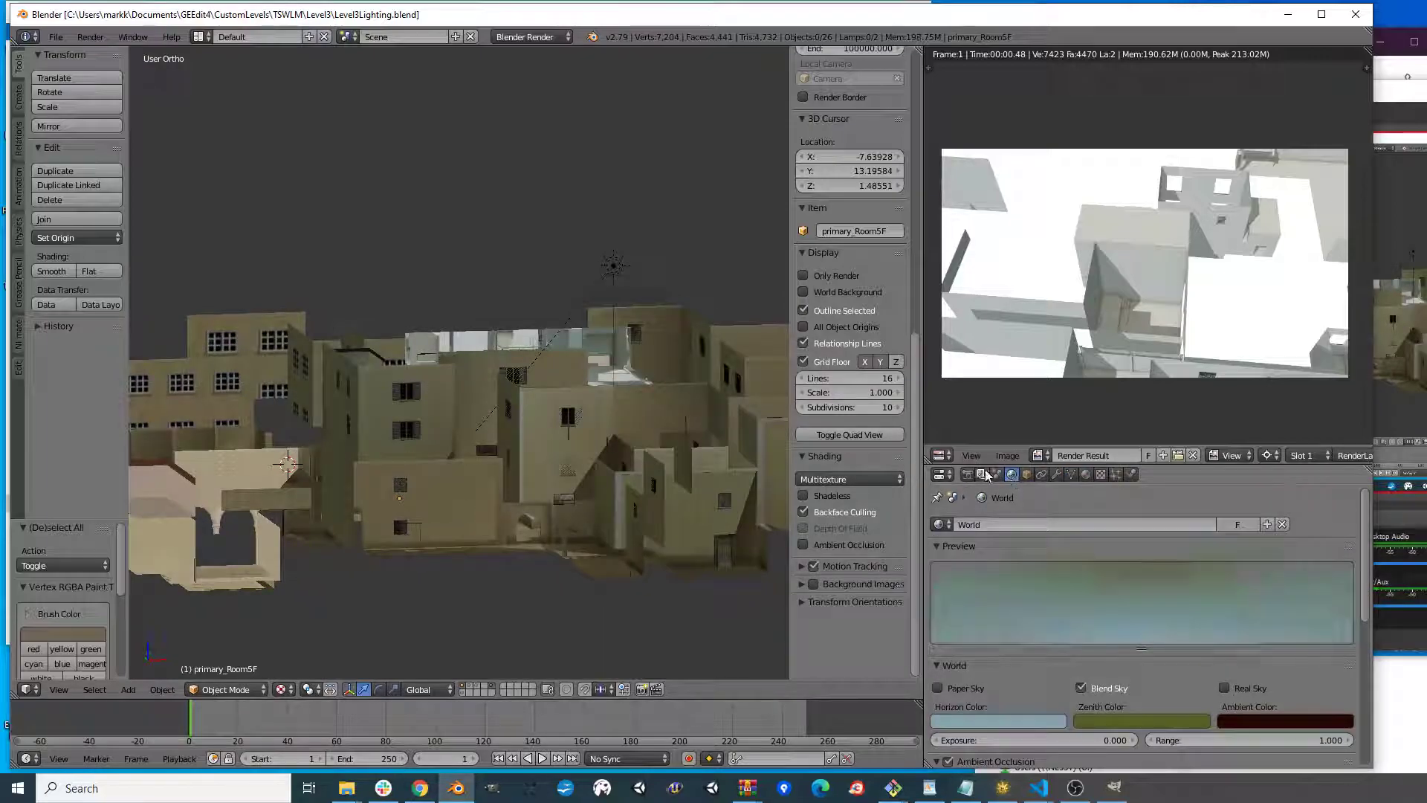
pyautogui.click(997, 475)
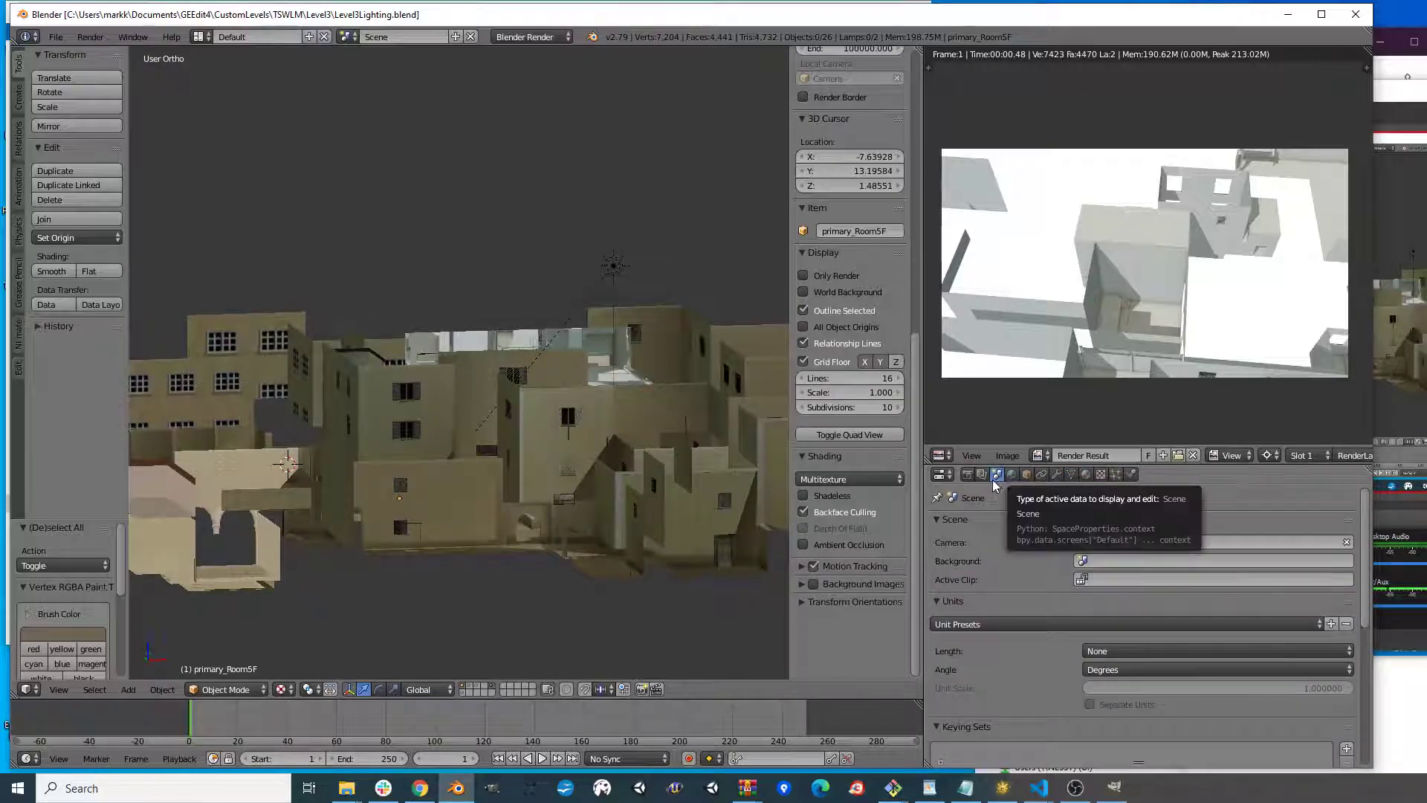
pyautogui.click(1011, 474)
pyautogui.scroll(-8, 1109, 594)
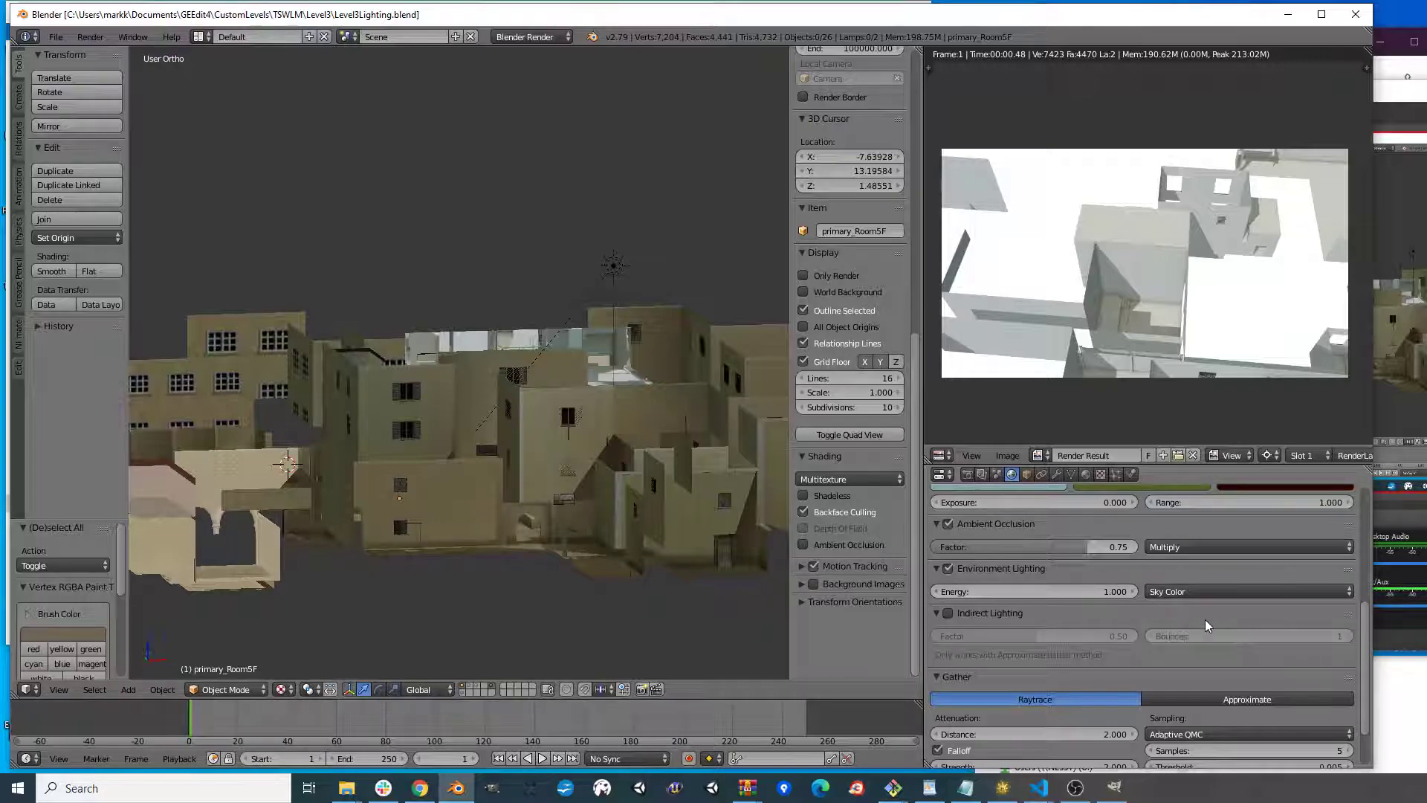
pyautogui.scroll(2, 1205, 618)
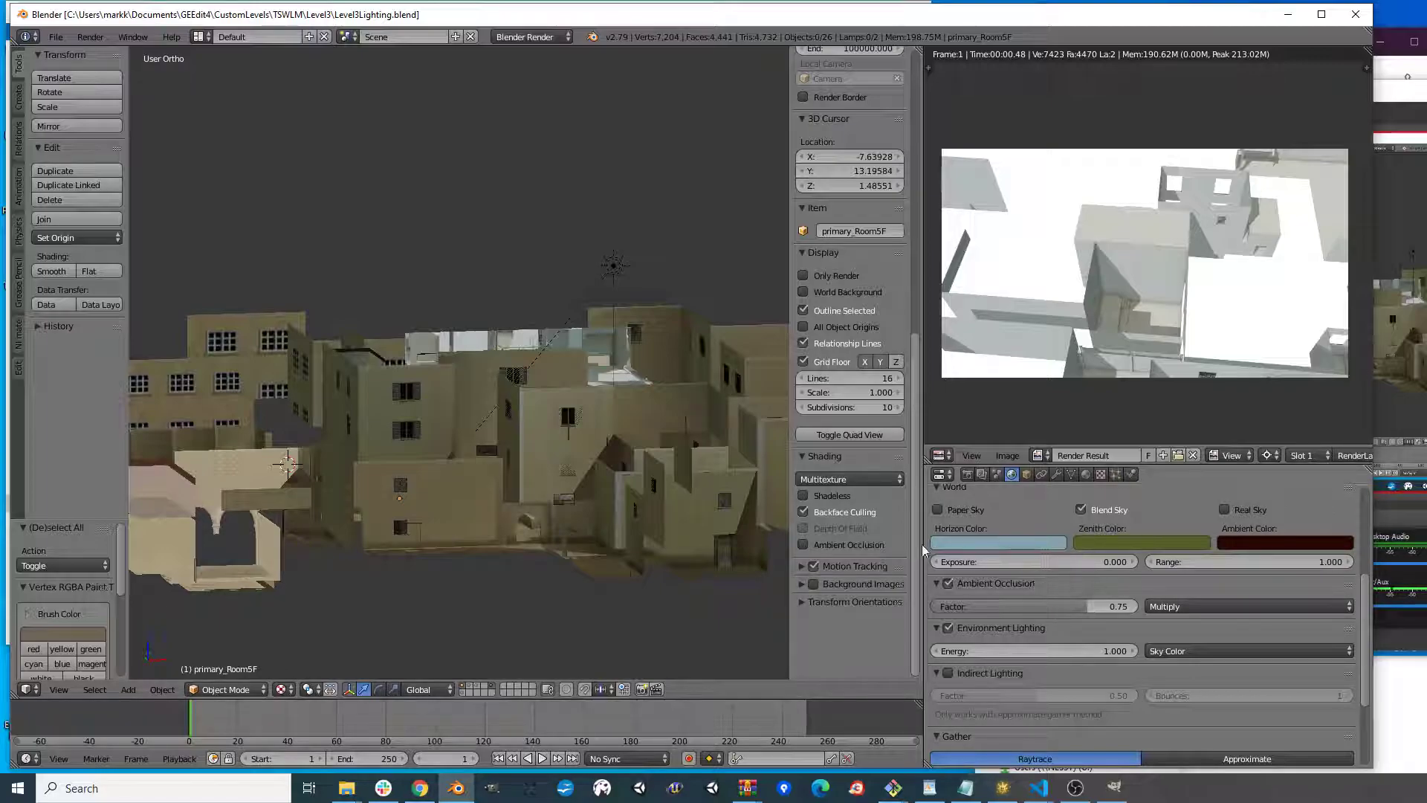
# - Select each of the two sun lamps above the buildings in turn and check its lamp settings
pyautogui.moveTo(656, 290); pyautogui.dragTo(595, 292, button='middle')
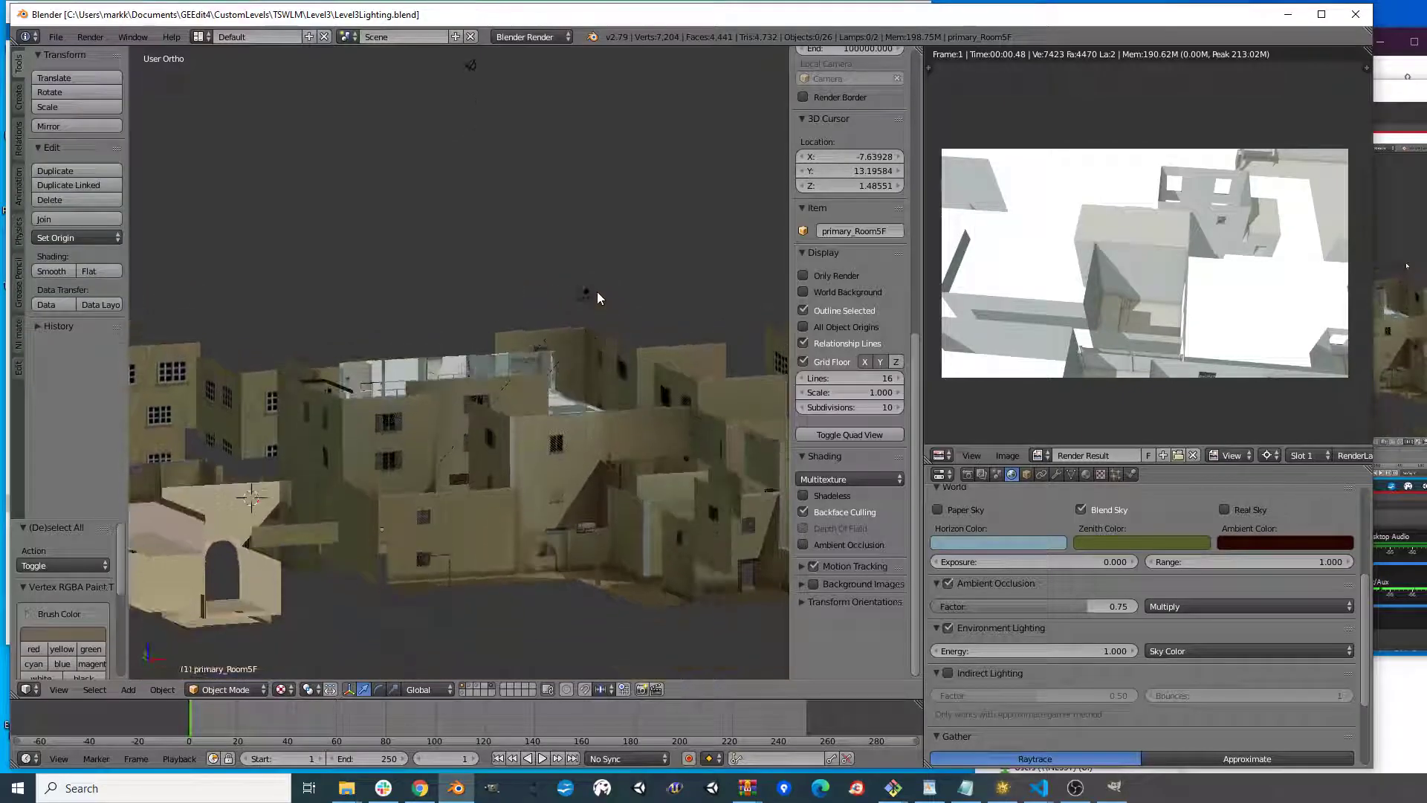
pyautogui.rightClick(592, 291)
pyautogui.click(1056, 475)
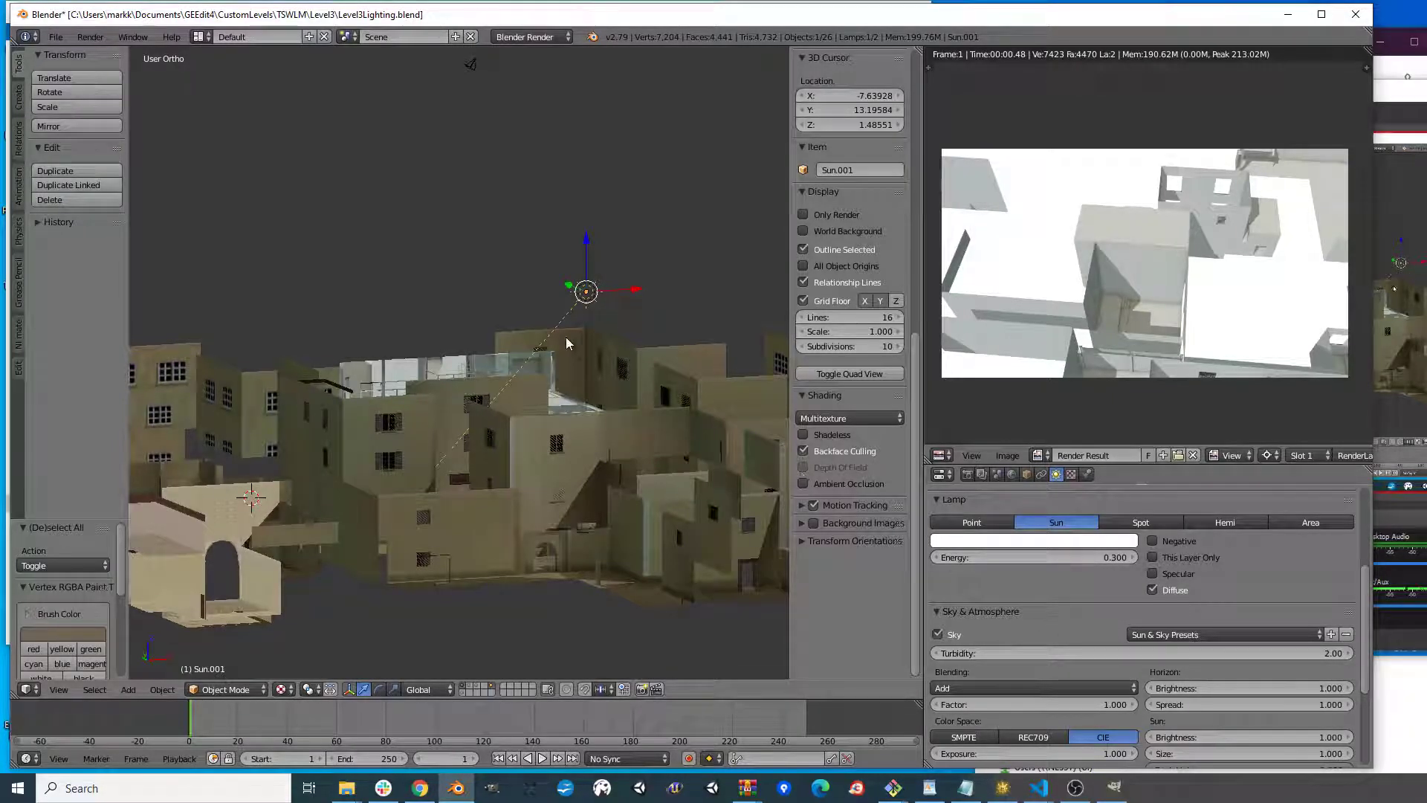
pyautogui.rightClick(589, 299)
pyautogui.scroll(-1, 1064, 591)
# - Walk through the level's streets at ground level with gravity on to examine the lighting and shadows on the buildings
pyautogui.moveTo(594, 379)
pyautogui.mouseDown(button='middle')
pyautogui.moveTo(560, 467)
pyautogui.moveTo(626, 359)
pyautogui.mouseUp(button='middle')
pyautogui.moveTo(598, 522)
pyautogui.keyDown('shift'); pyautogui.mouseDown(button='middle')
pyautogui.moveTo(555, 368)
pyautogui.moveTo(533, 409)
pyautogui.moveTo(653, 418)
pyautogui.moveTo(579, 431)
pyautogui.mouseUp(button='middle'); pyautogui.keyUp('shift')
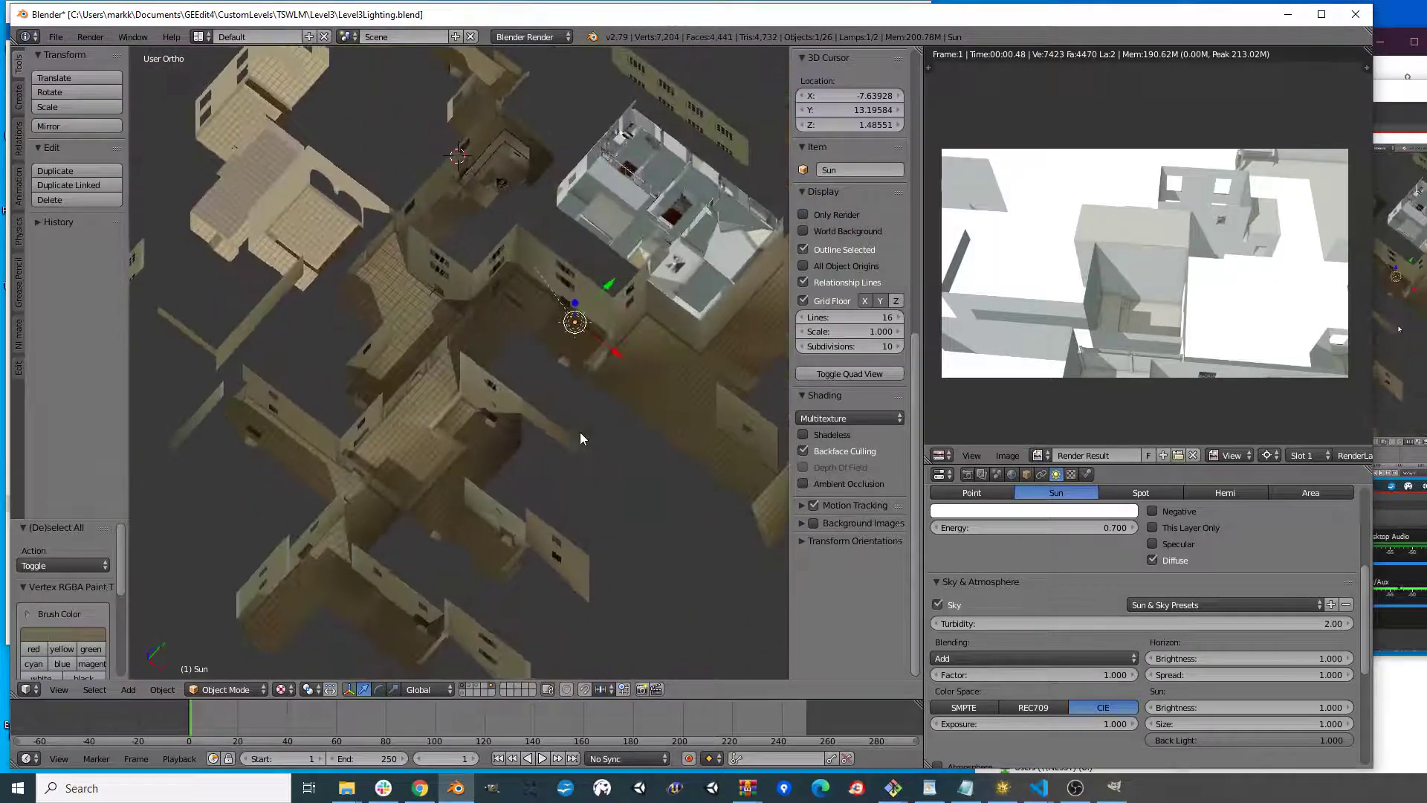
pyautogui.moveTo(514, 513); pyautogui.dragTo(489, 474, button='middle')
pyautogui.hotkey('shift', 'f')
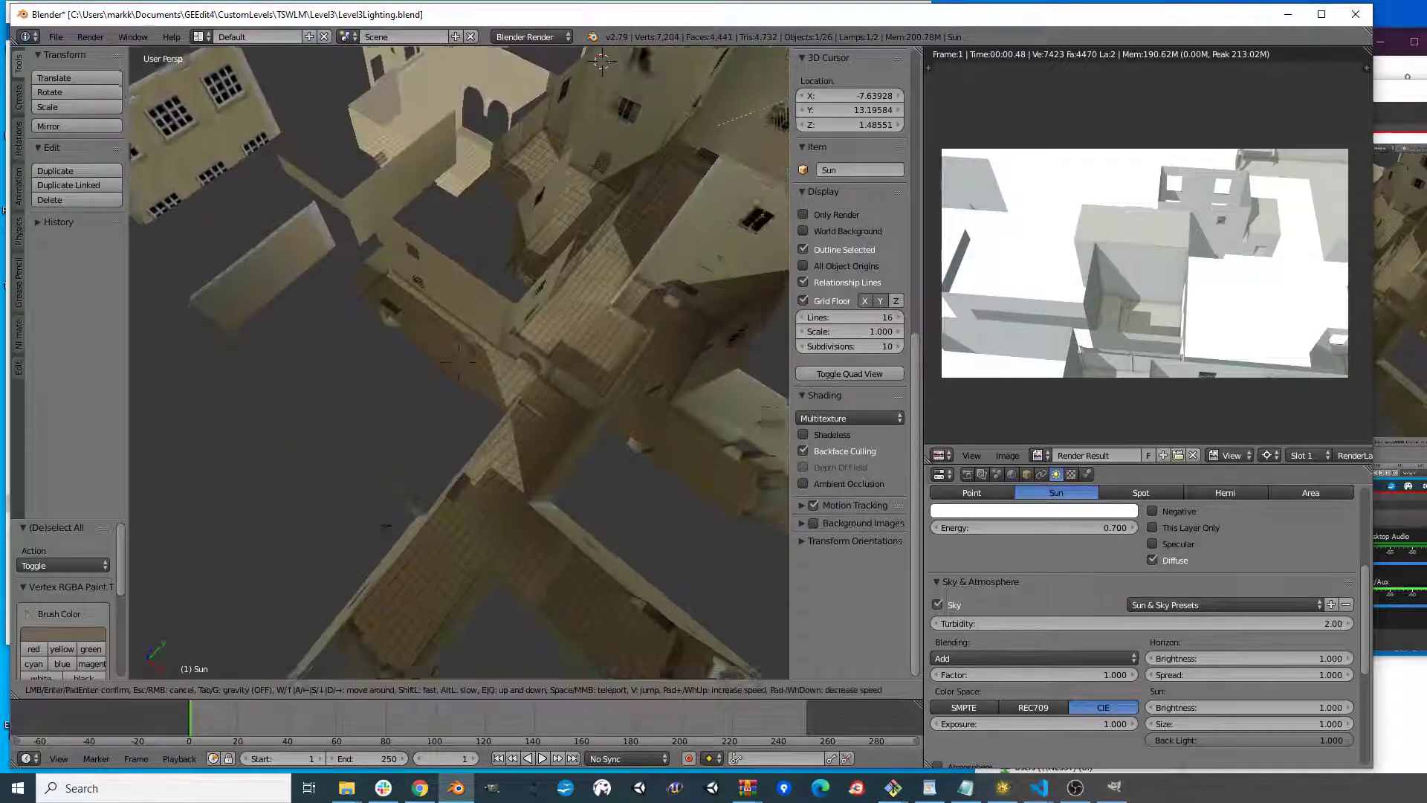
pyautogui.press('Tab')
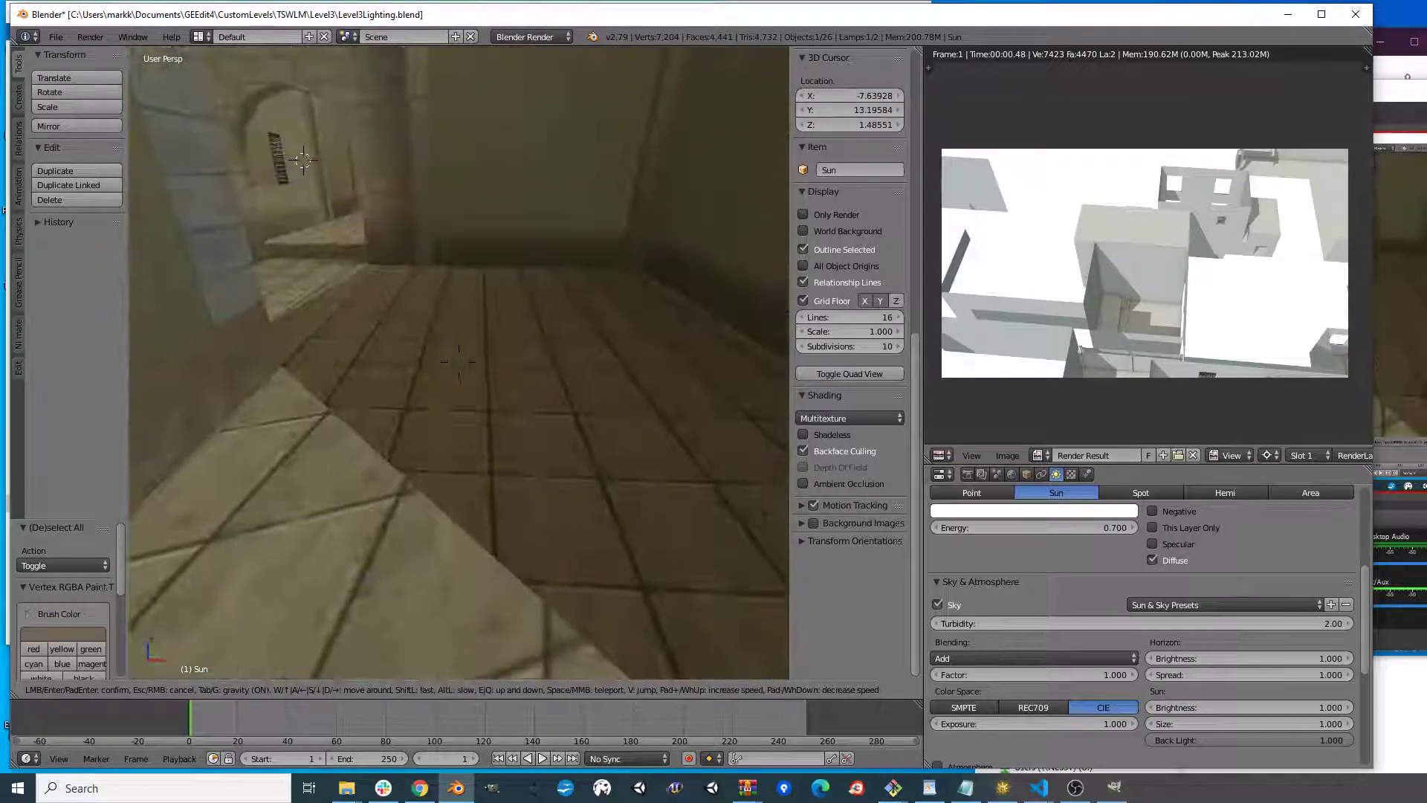
pyautogui.press('w')
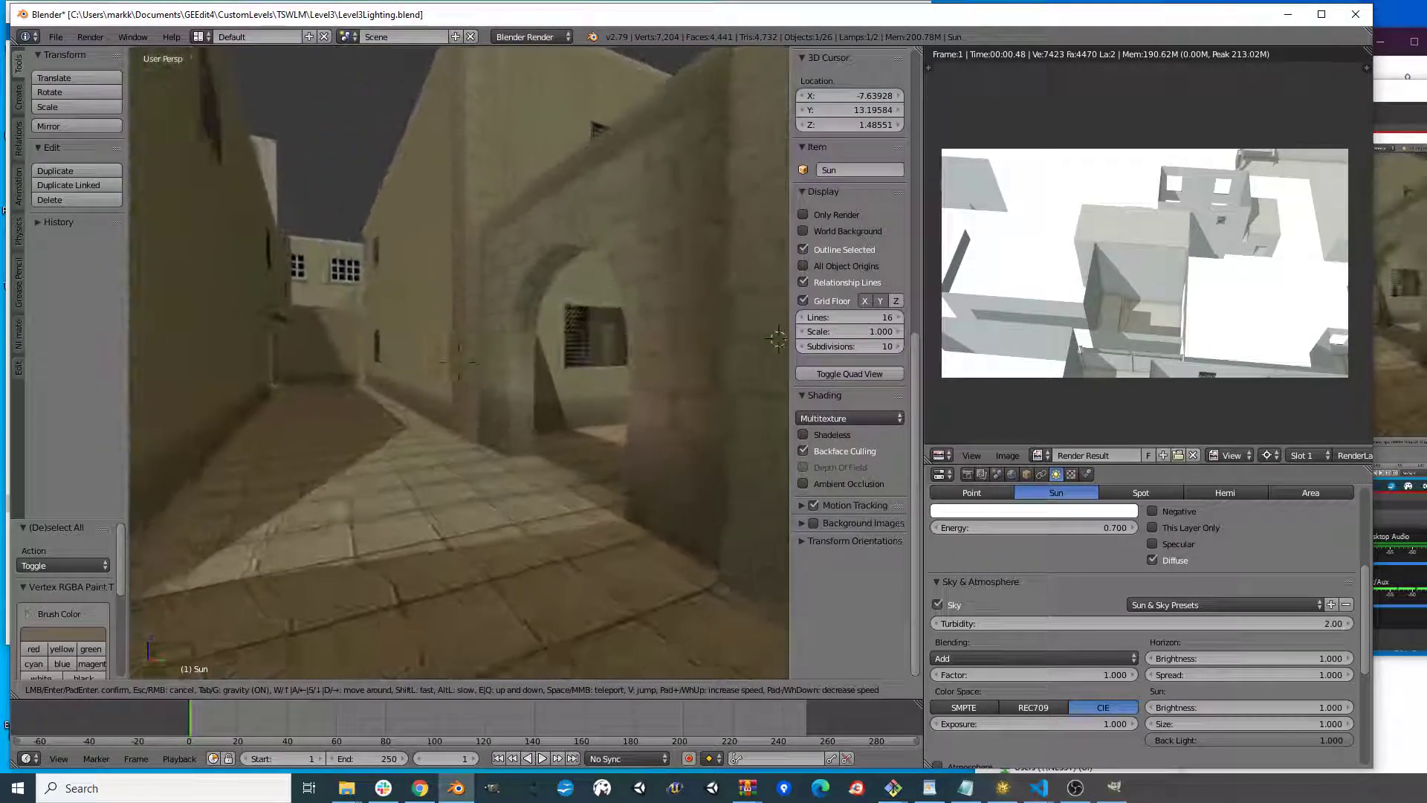
pyautogui.press('w')
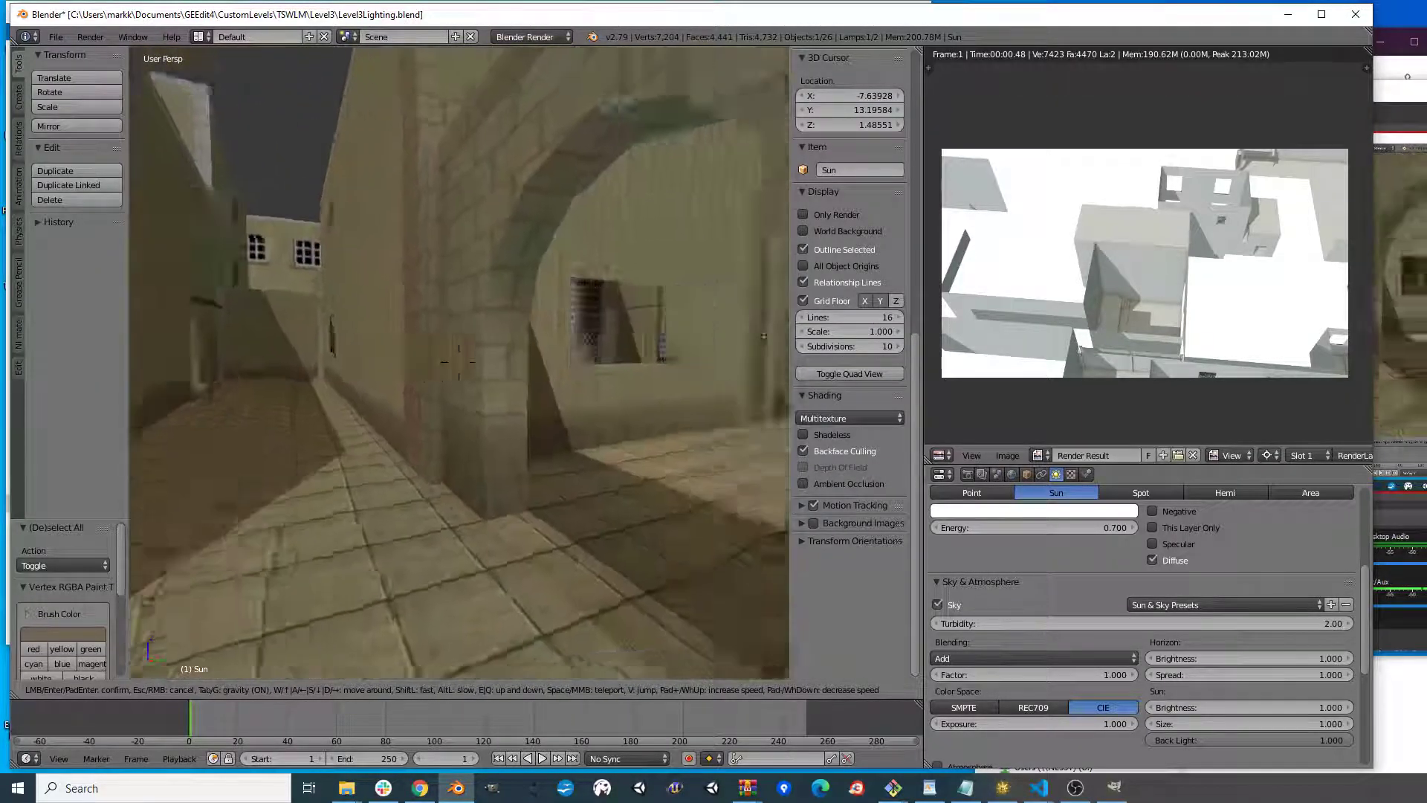
pyautogui.press('w')
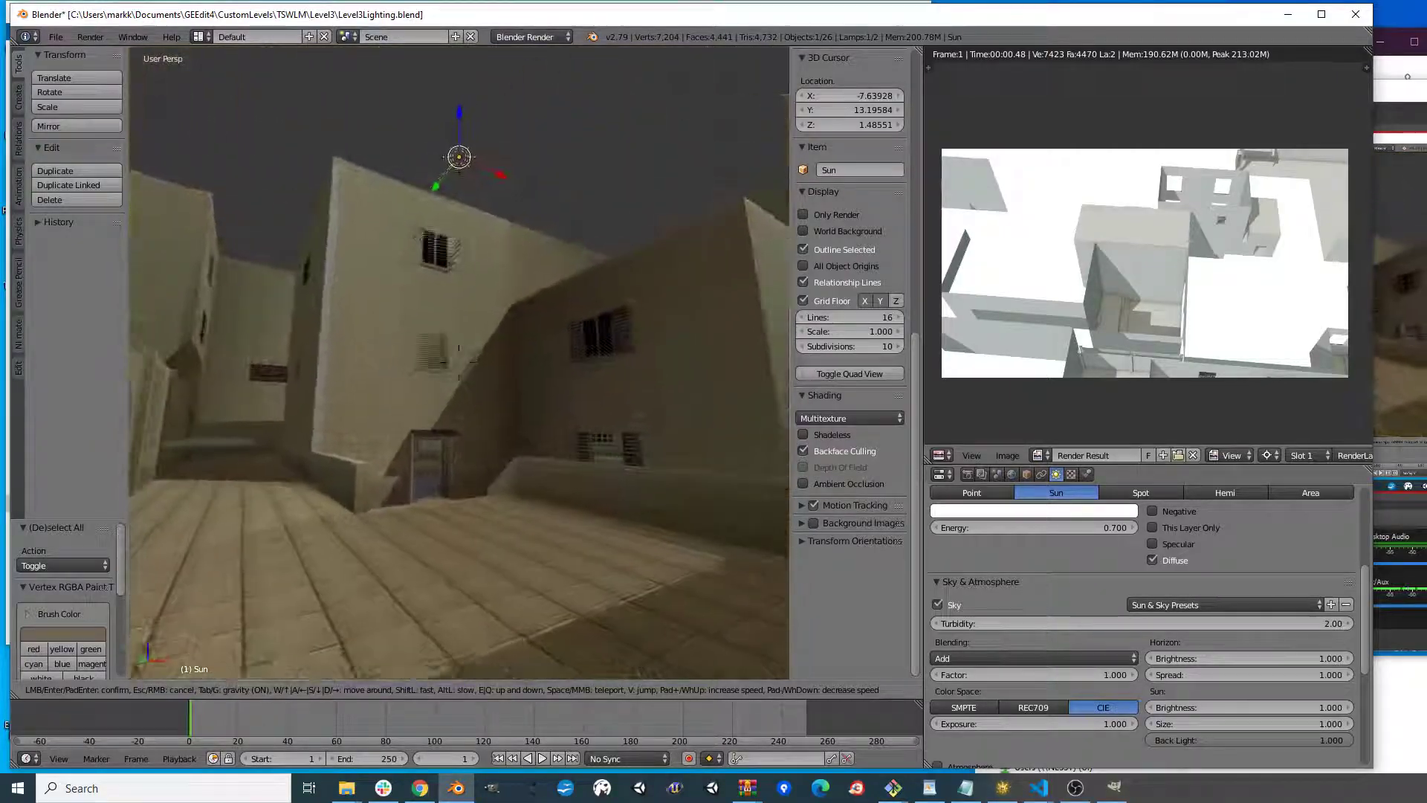
pyautogui.press('w')
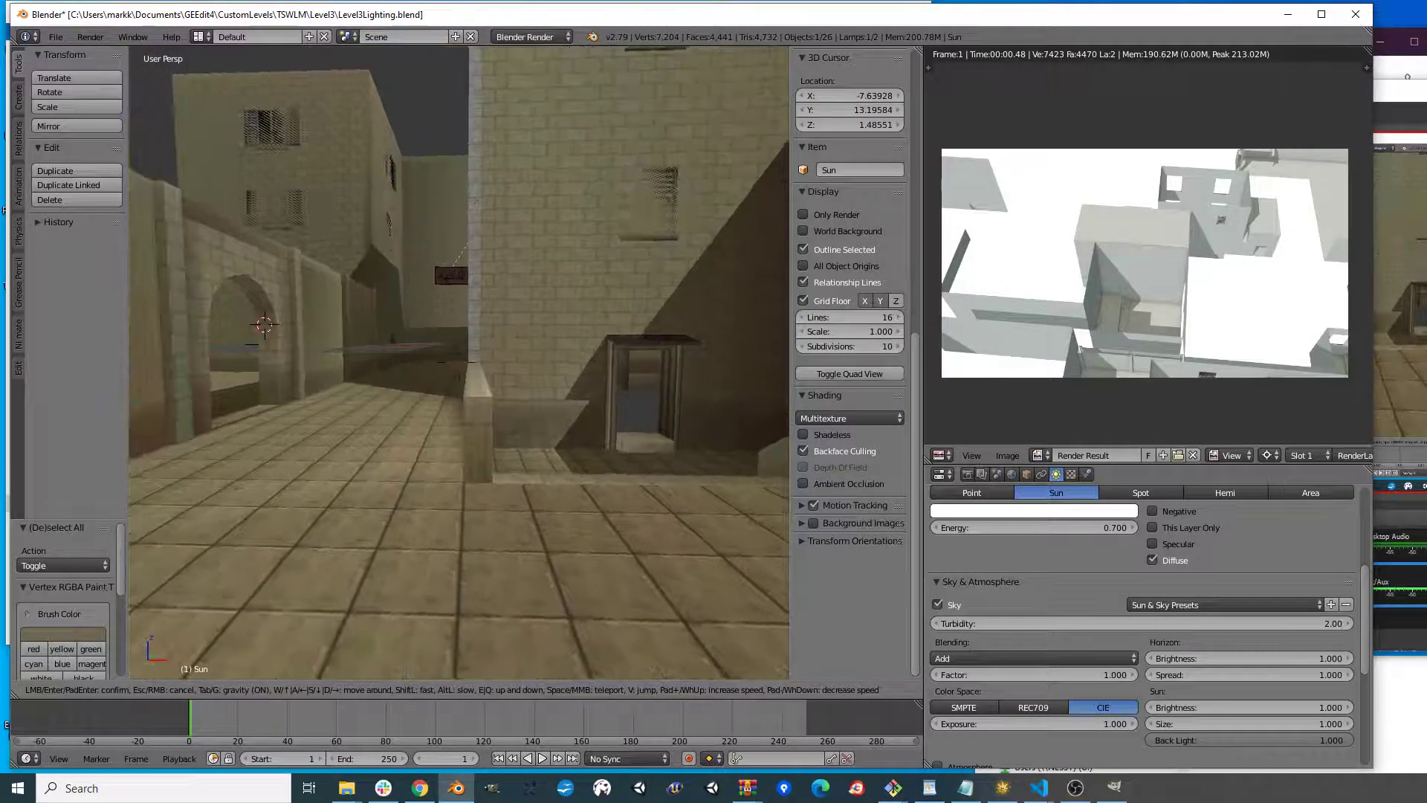
pyautogui.press('Escape')
# - View the level from above and examine the Bake, Output and Shading sections of the render settings
pyautogui.moveTo(641, 235); pyautogui.dragTo(544, 398, button='middle')
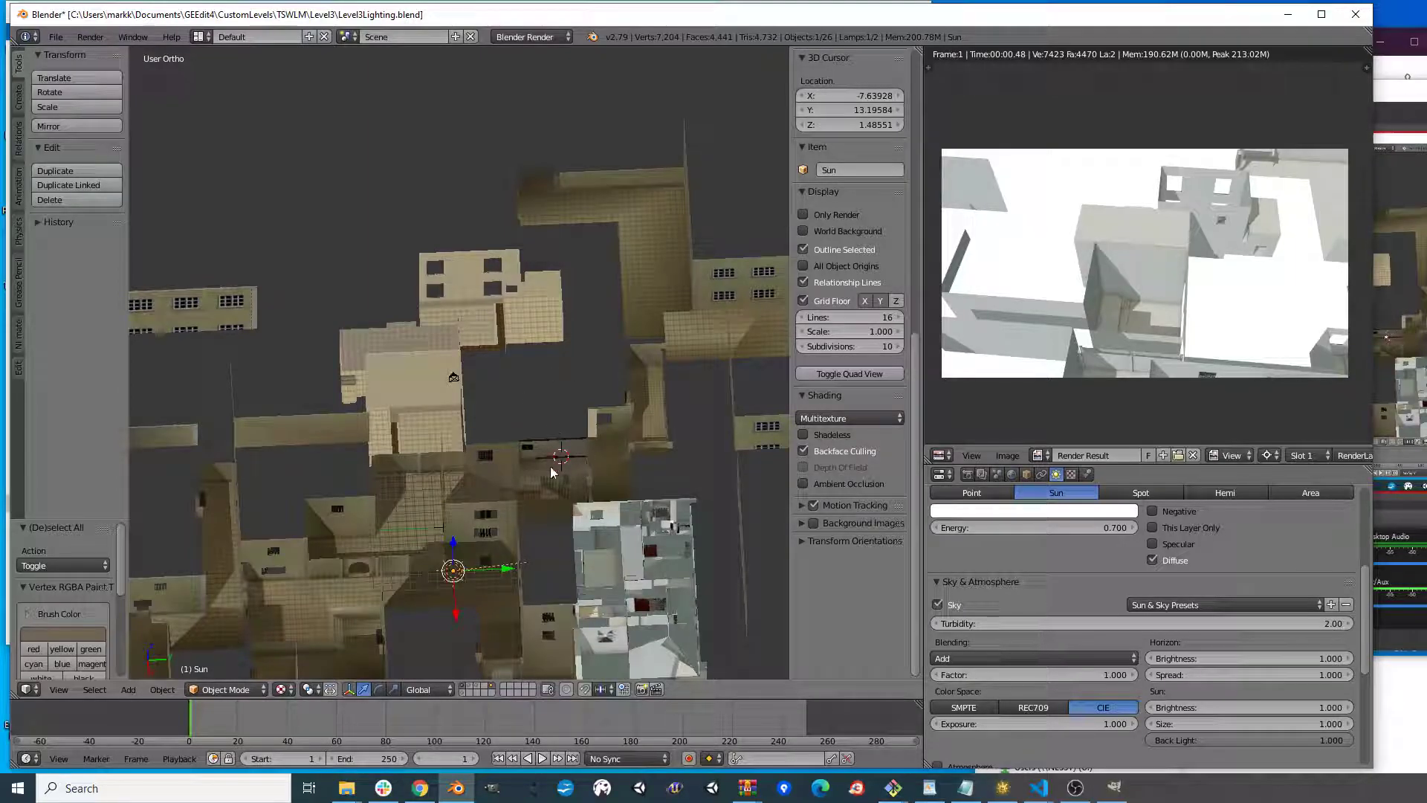
pyautogui.click(968, 475)
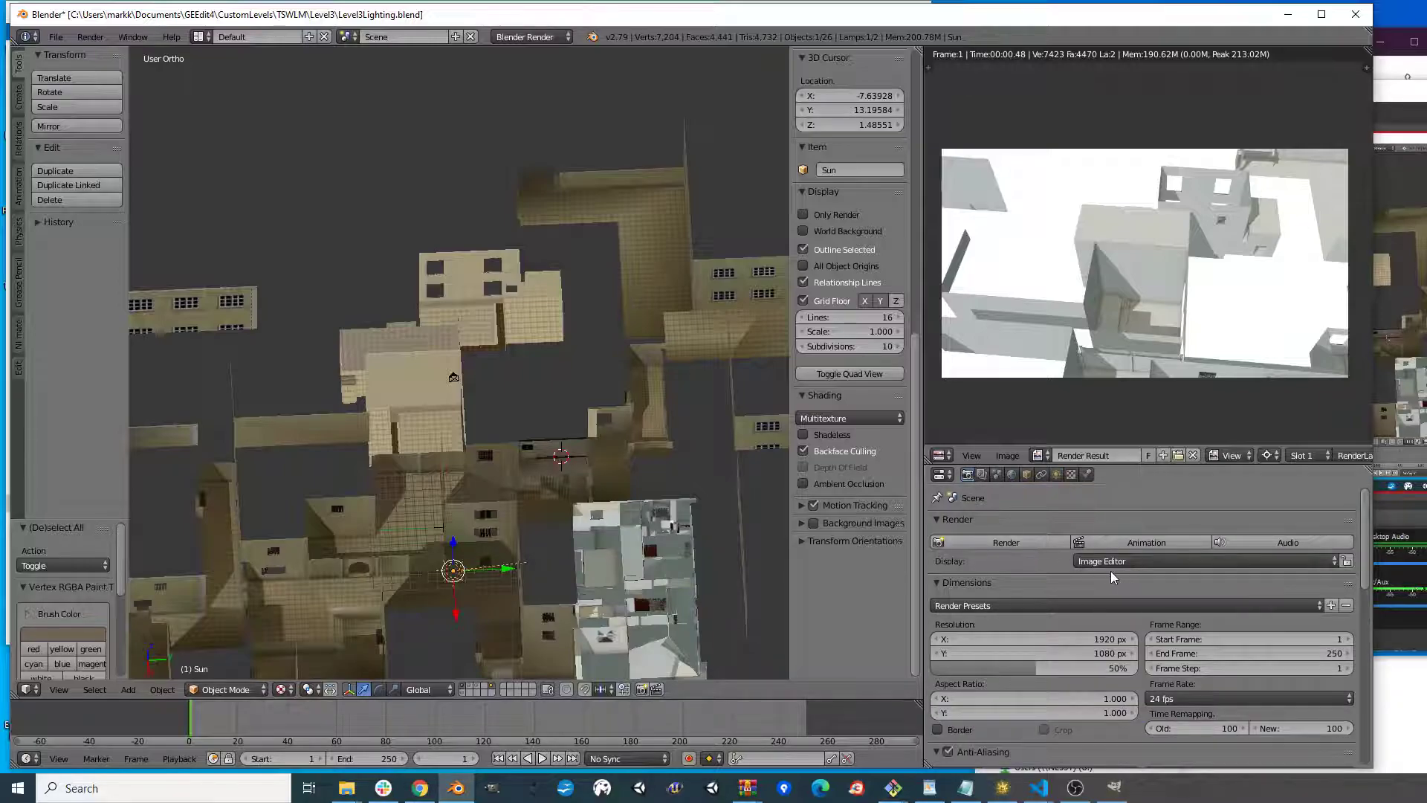
pyautogui.scroll(-10, 1075, 573)
pyautogui.scroll(-4, 1077, 592)
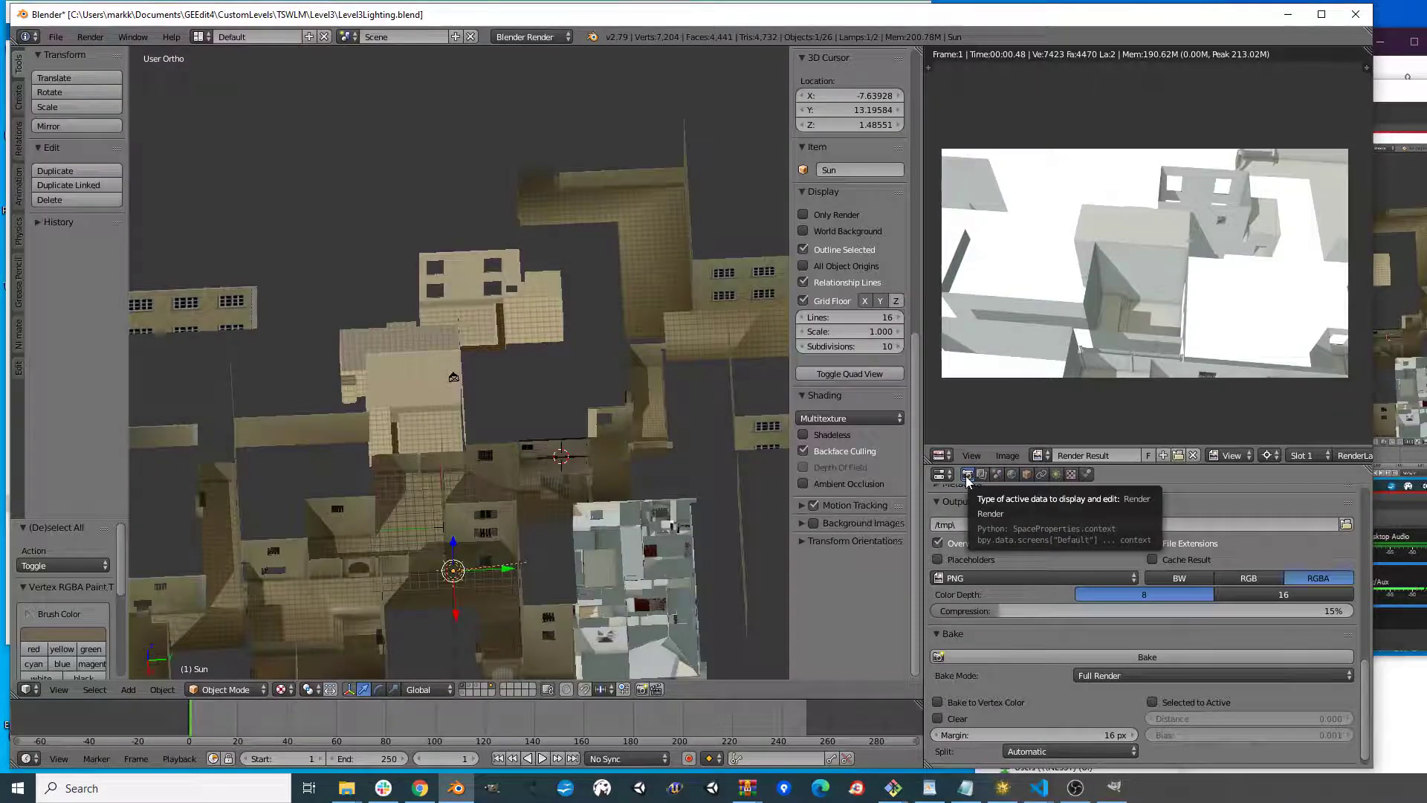
pyautogui.scroll(3, 1029, 675)
pyautogui.scroll(2, 1033, 673)
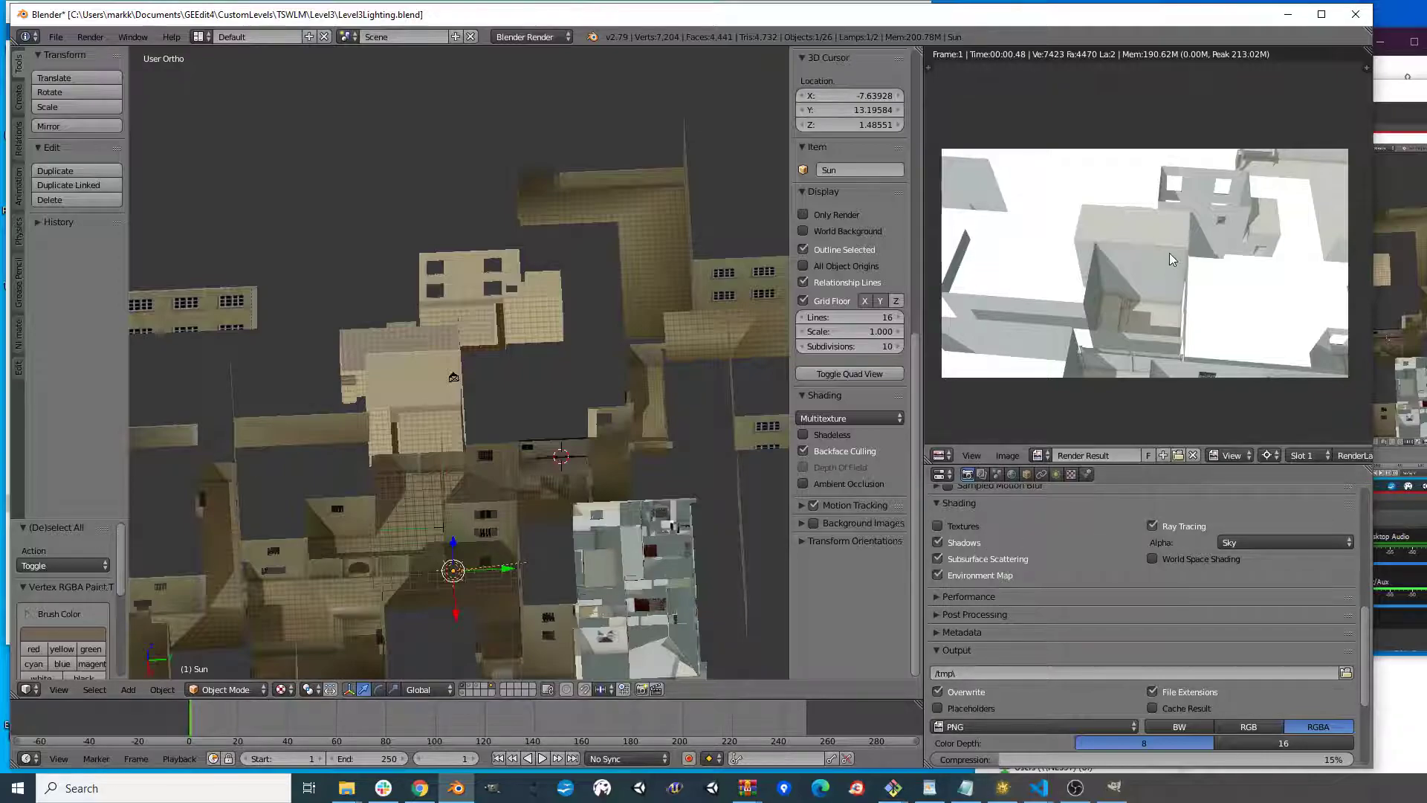
# - Select the scene camera above the buildings, frame it and look through it
pyautogui.rightClick(454, 378)
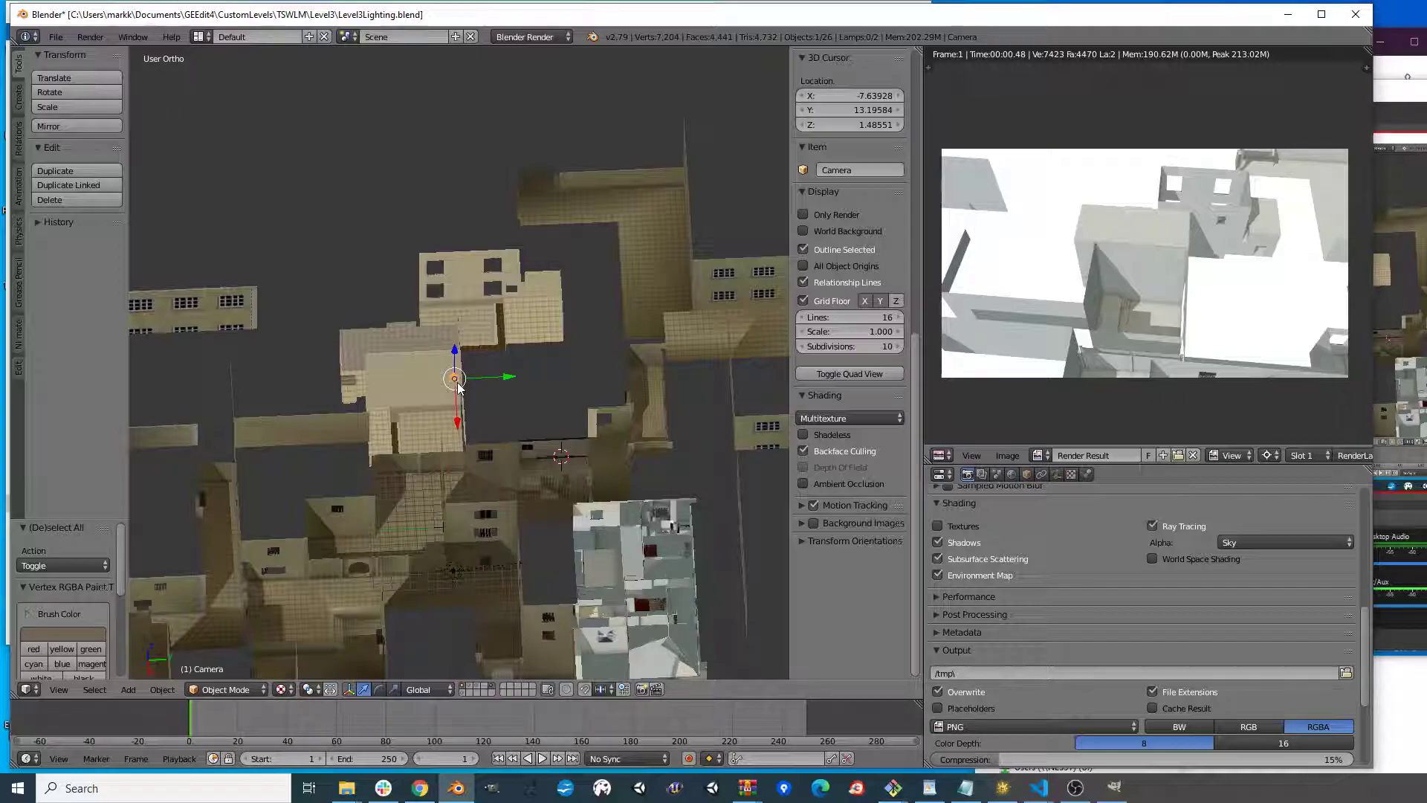
pyautogui.press('KP_Decimal')
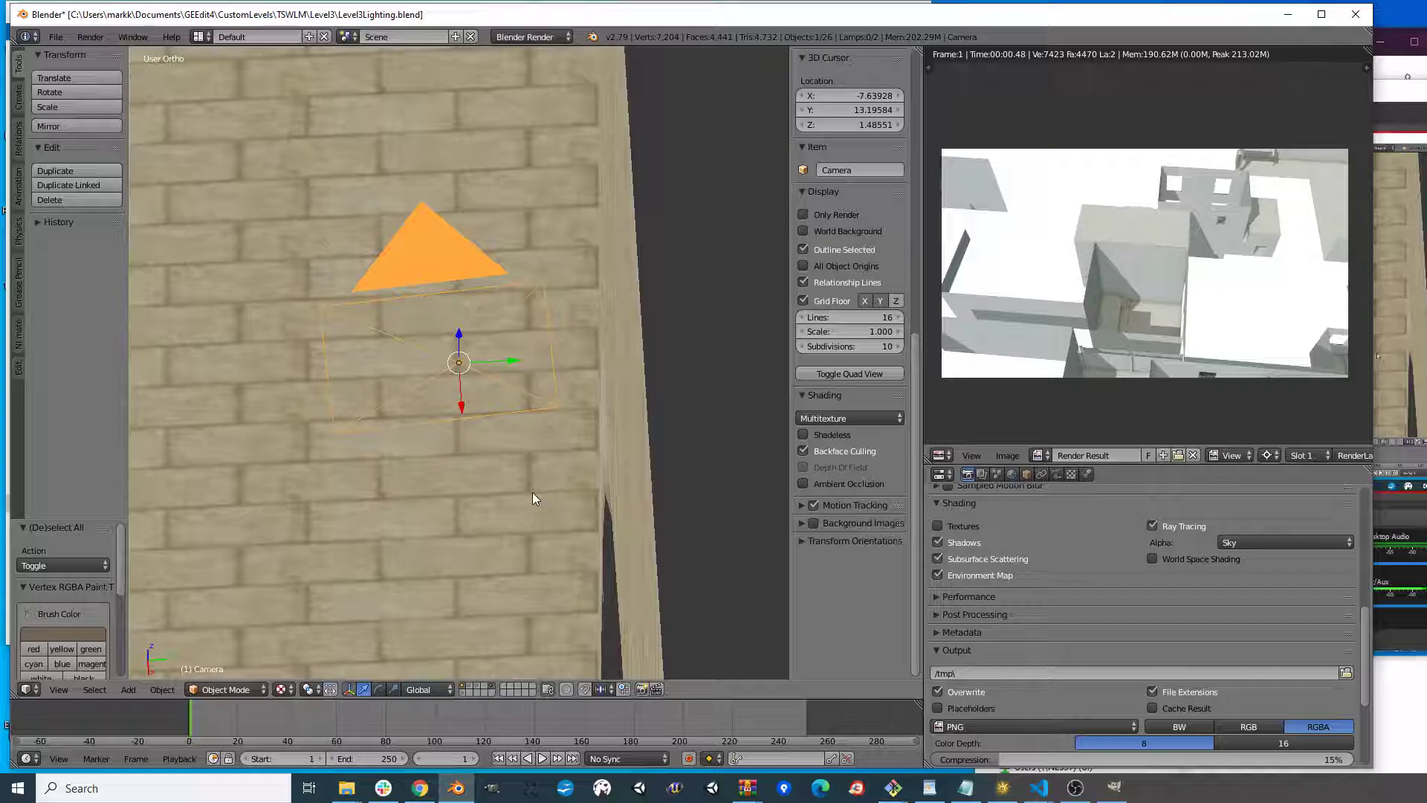
pyautogui.moveTo(532, 492); pyautogui.dragTo(541, 404, button='middle')
pyautogui.press('KP_0')
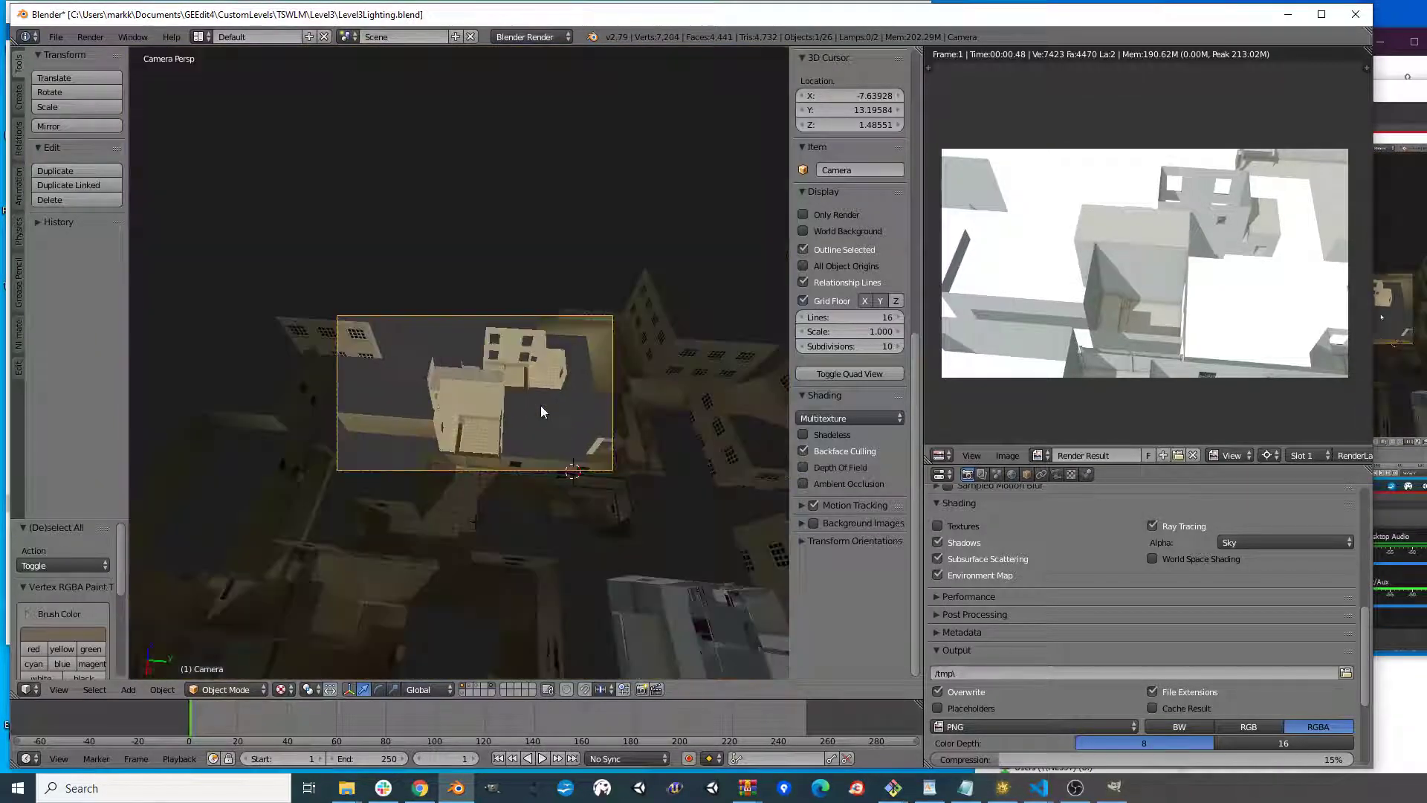
# - Render the camera view once with Textures shading enabled and once with it disabled to compare the results
pyautogui.click(938, 527)
pyautogui.press('F12')
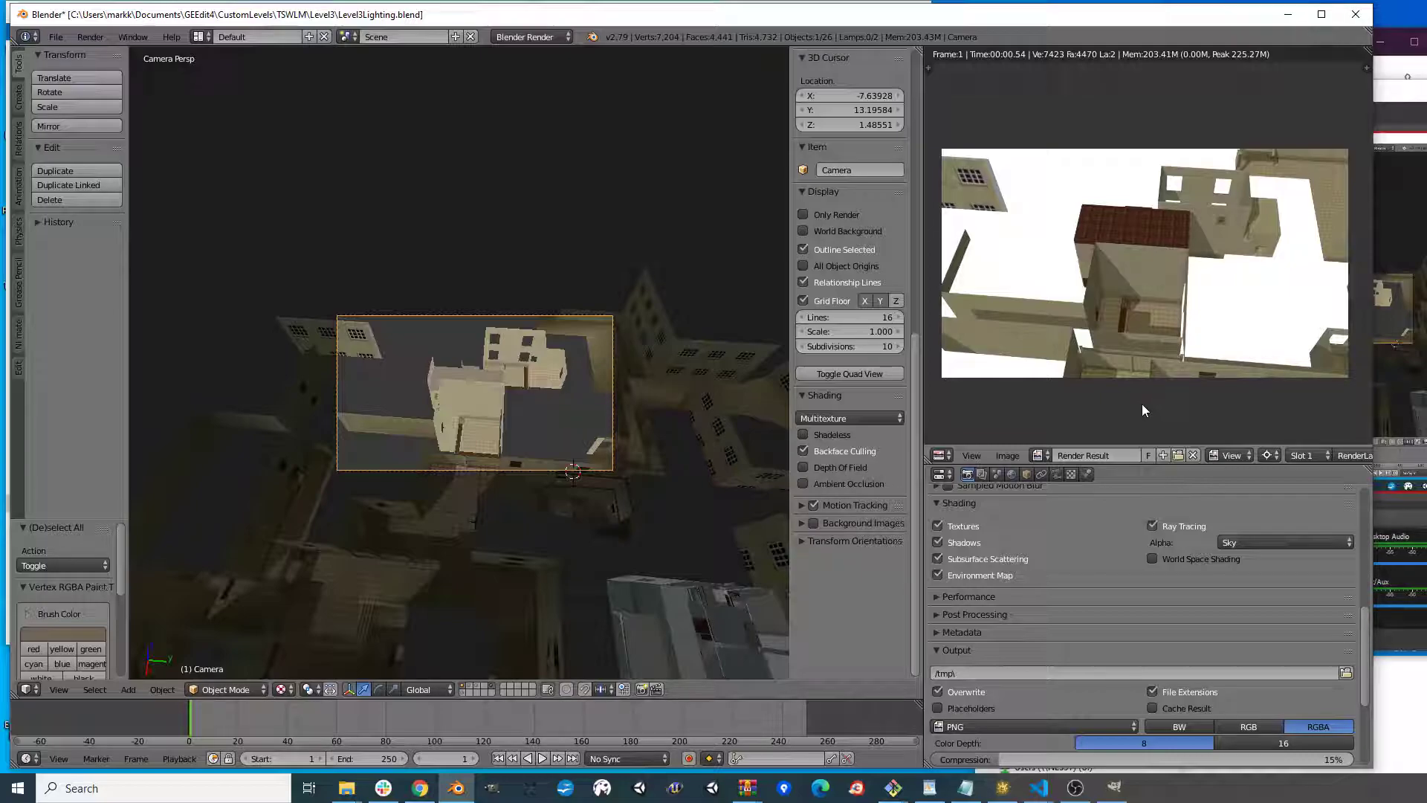
pyautogui.click(938, 526)
pyautogui.press('F12')
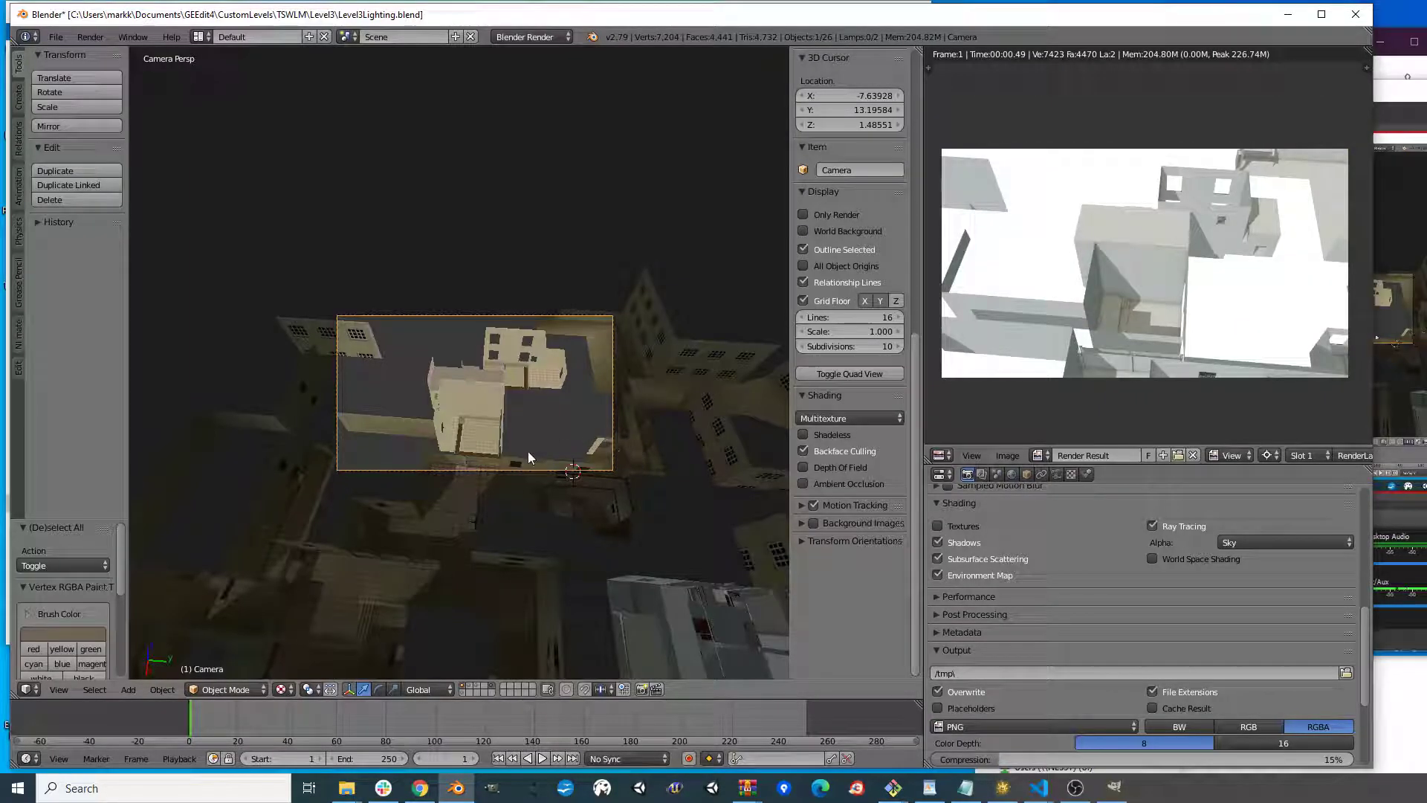
# - Leave the camera view, select the pale building mesh in front of it and show its UV maps in the mesh data
pyautogui.rightClick(497, 389)
pyautogui.moveTo(513, 390); pyautogui.dragTo(585, 387, button='middle')
pyautogui.scroll(-15, 586, 386)
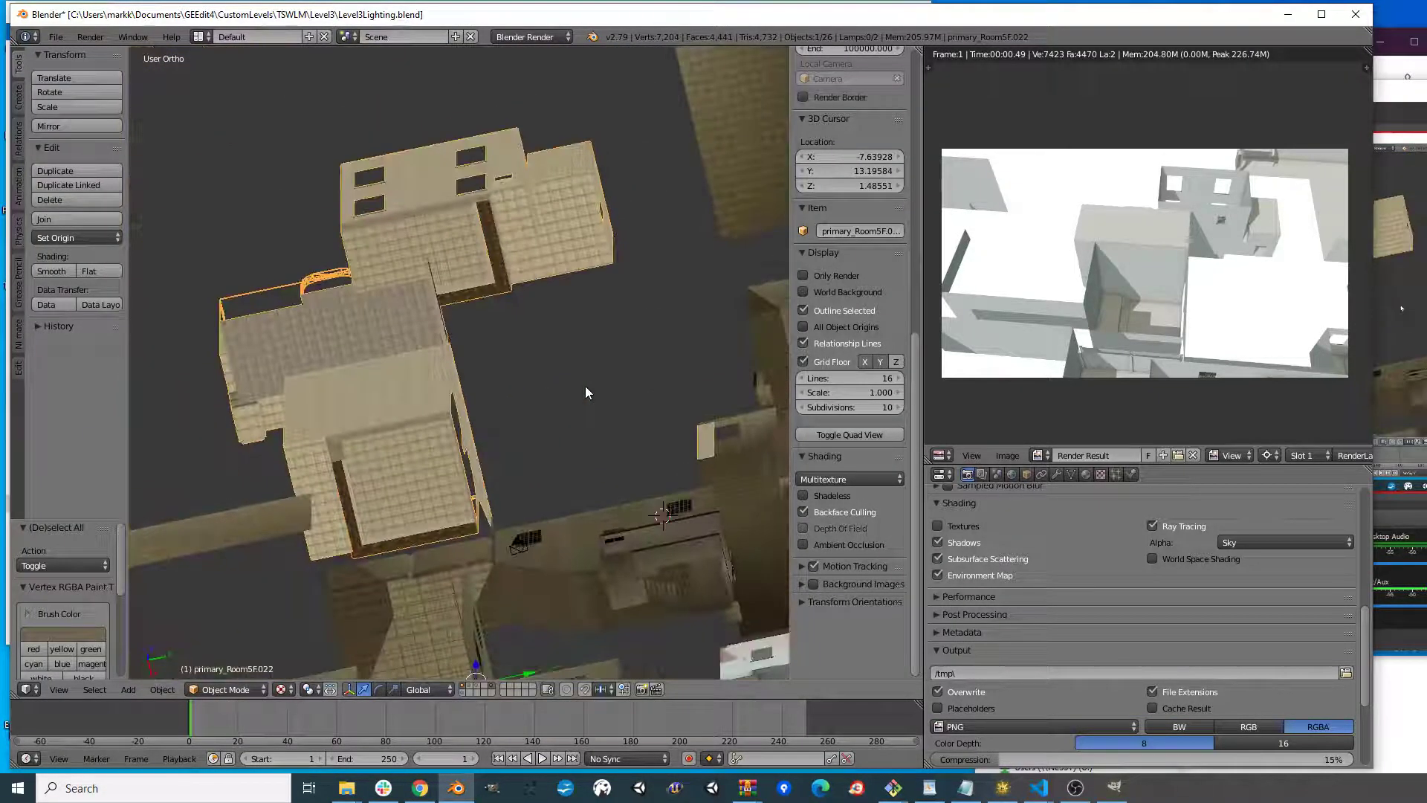
pyautogui.scroll(-3, 494, 430)
pyautogui.keyDown('shift'); pyautogui.moveTo(664, 247); pyautogui.dragTo(678, 265, button='middle'); pyautogui.keyUp('shift')
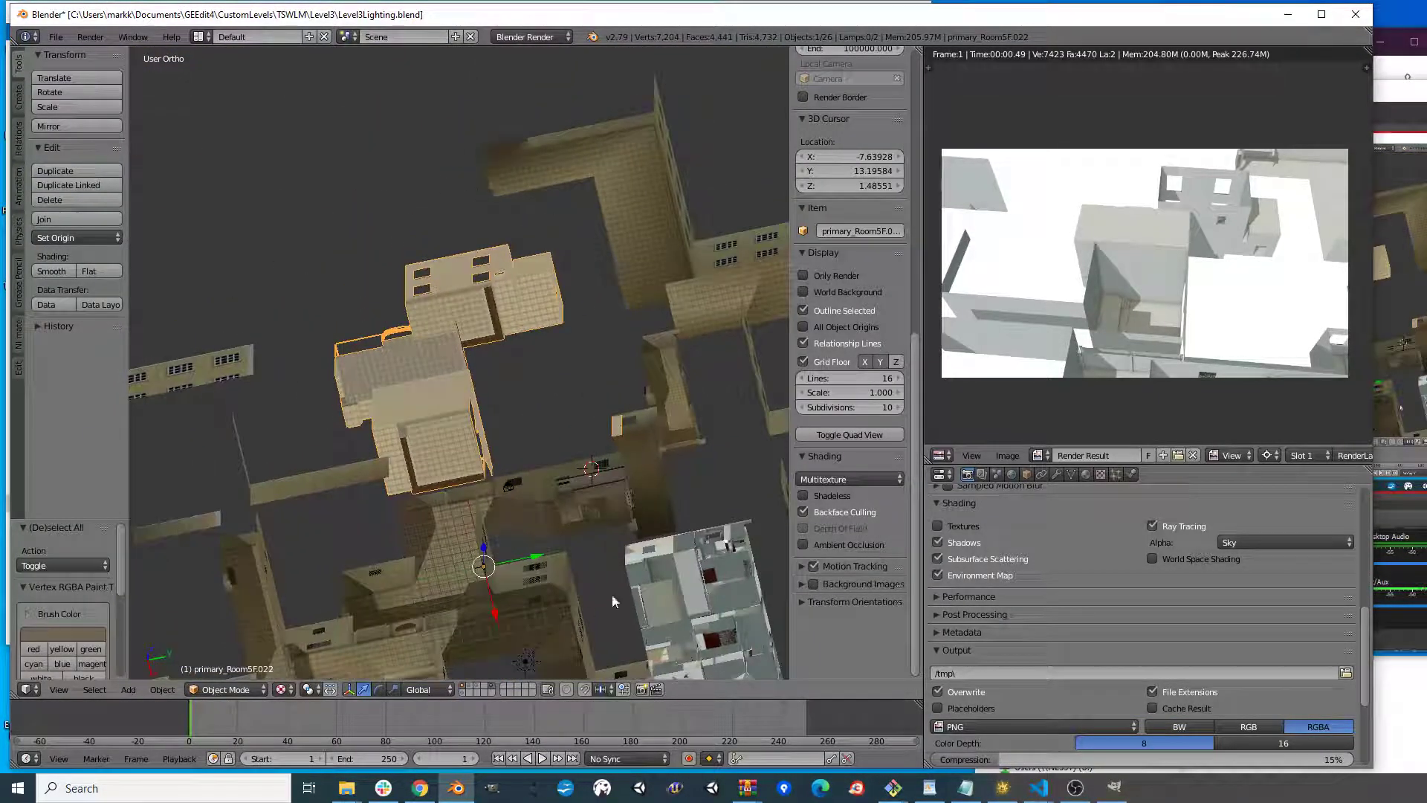
pyautogui.moveTo(637, 320); pyautogui.dragTo(557, 400, button='middle')
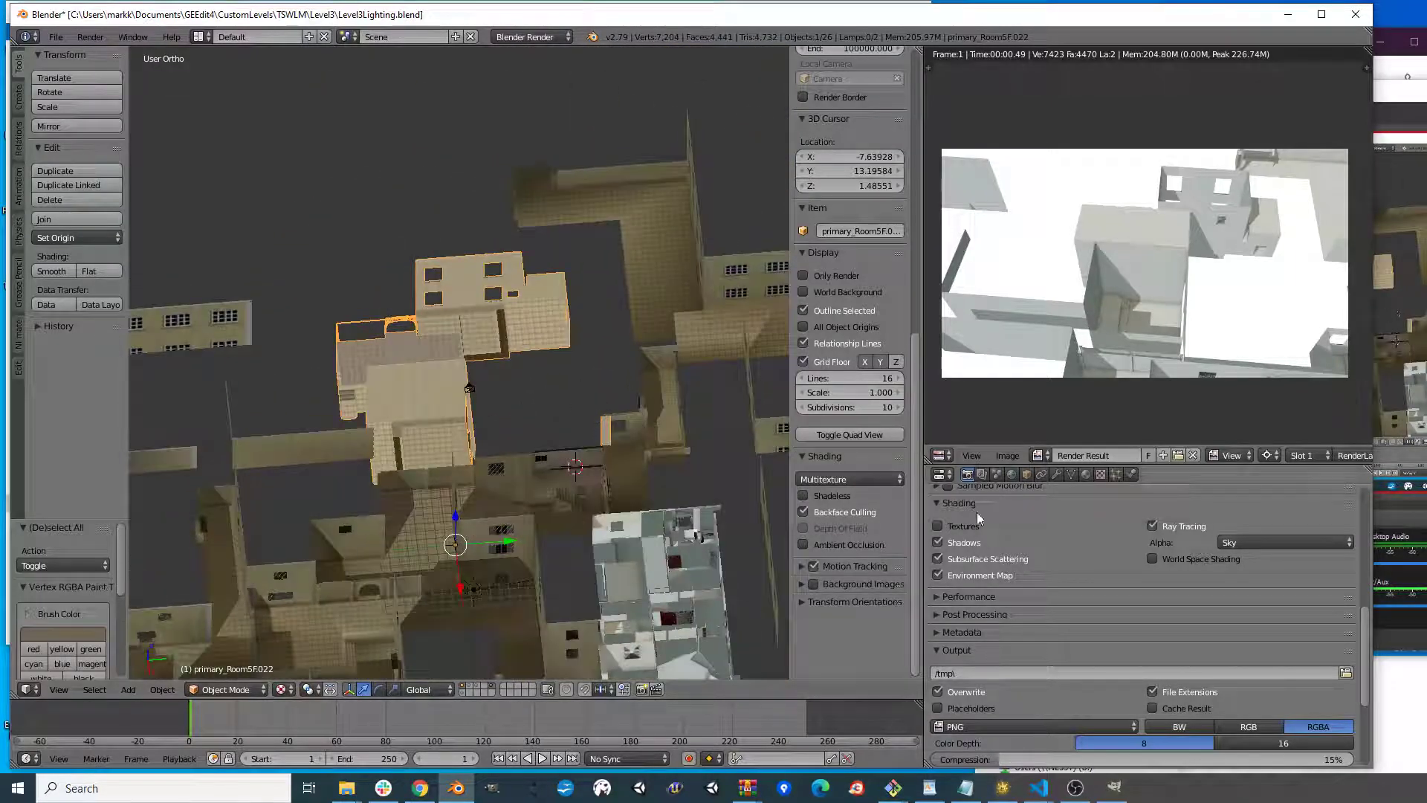
pyautogui.click(1071, 475)
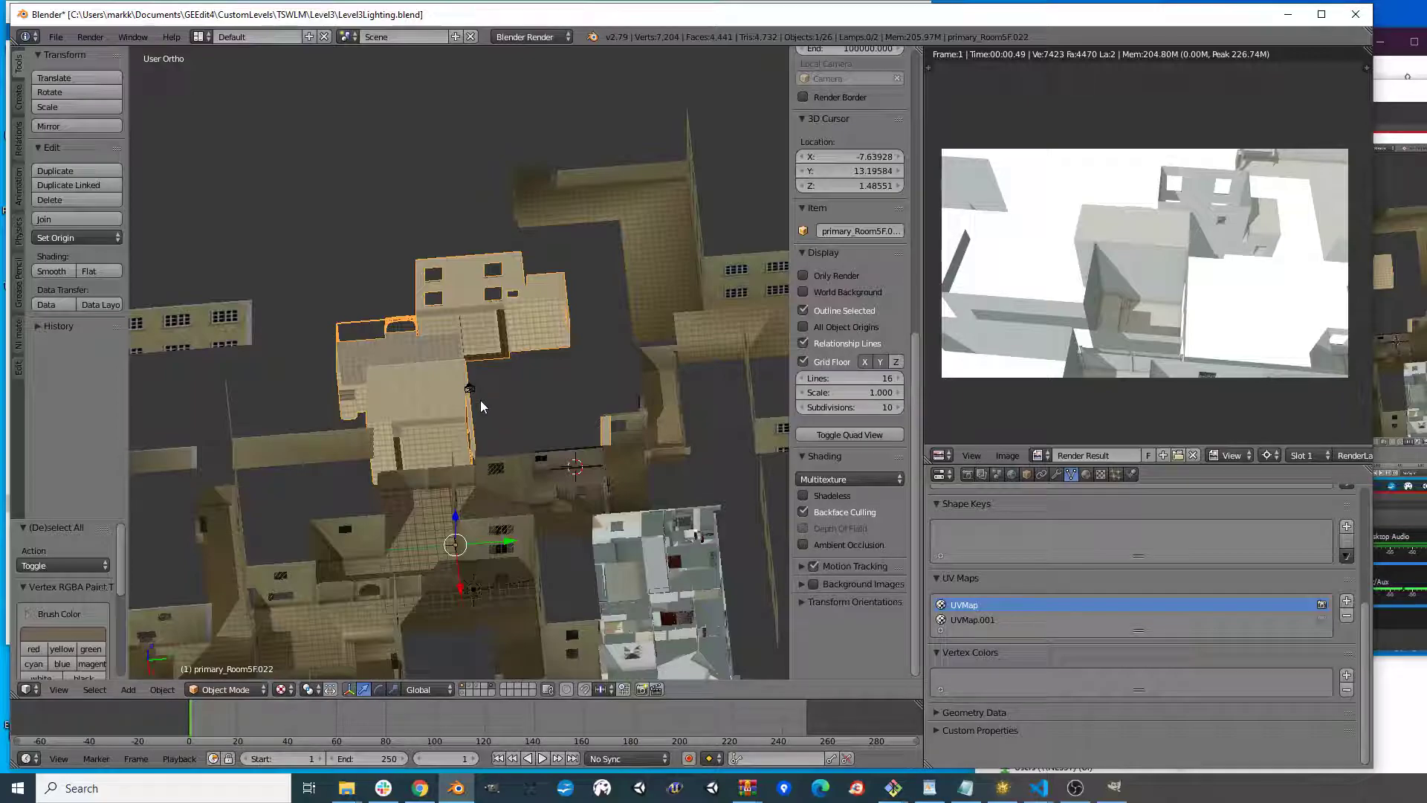
pyautogui.scroll(1, 480, 400)
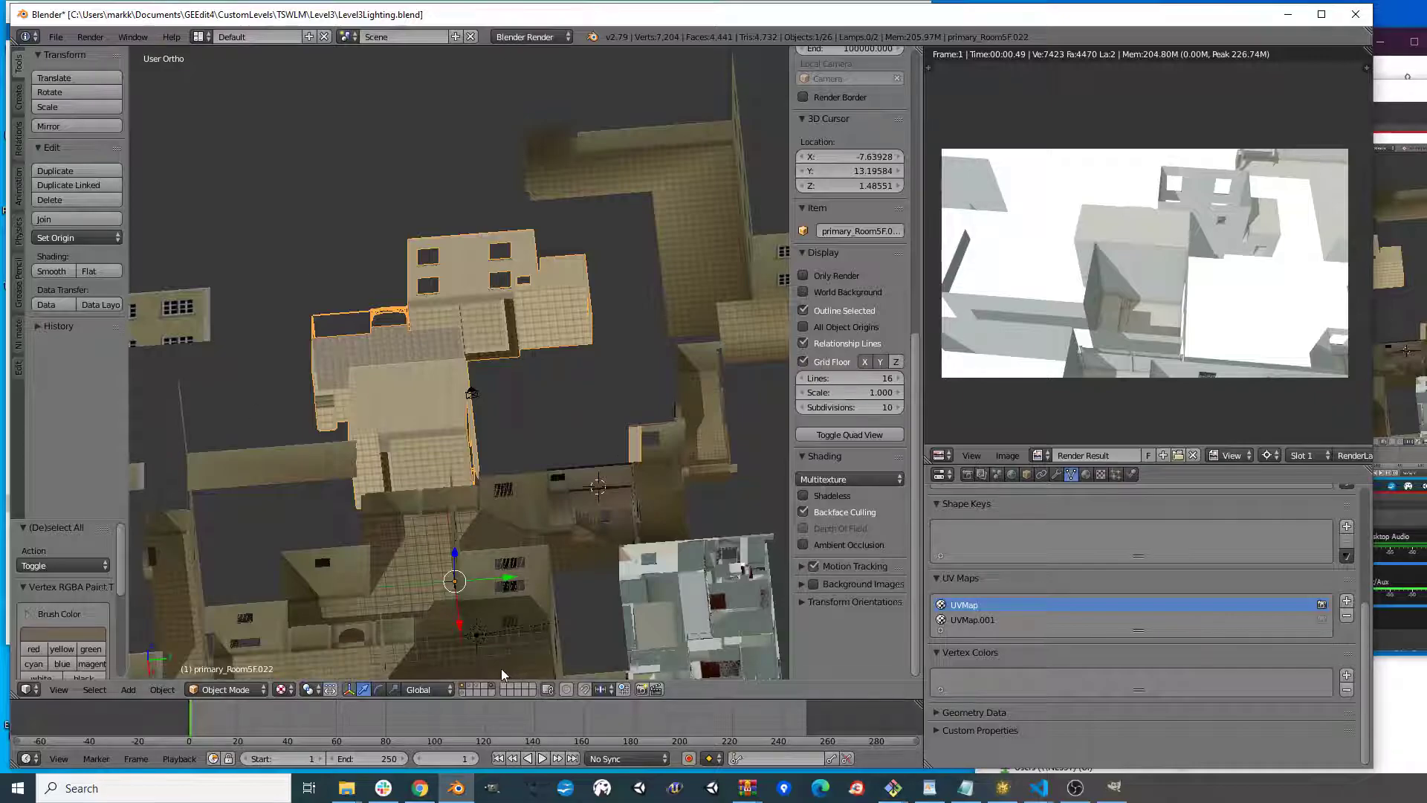
# - Make UVMap.001 active on the selected building, add a third UV map and enter Edit Mode on the mesh
pyautogui.click(972, 619)
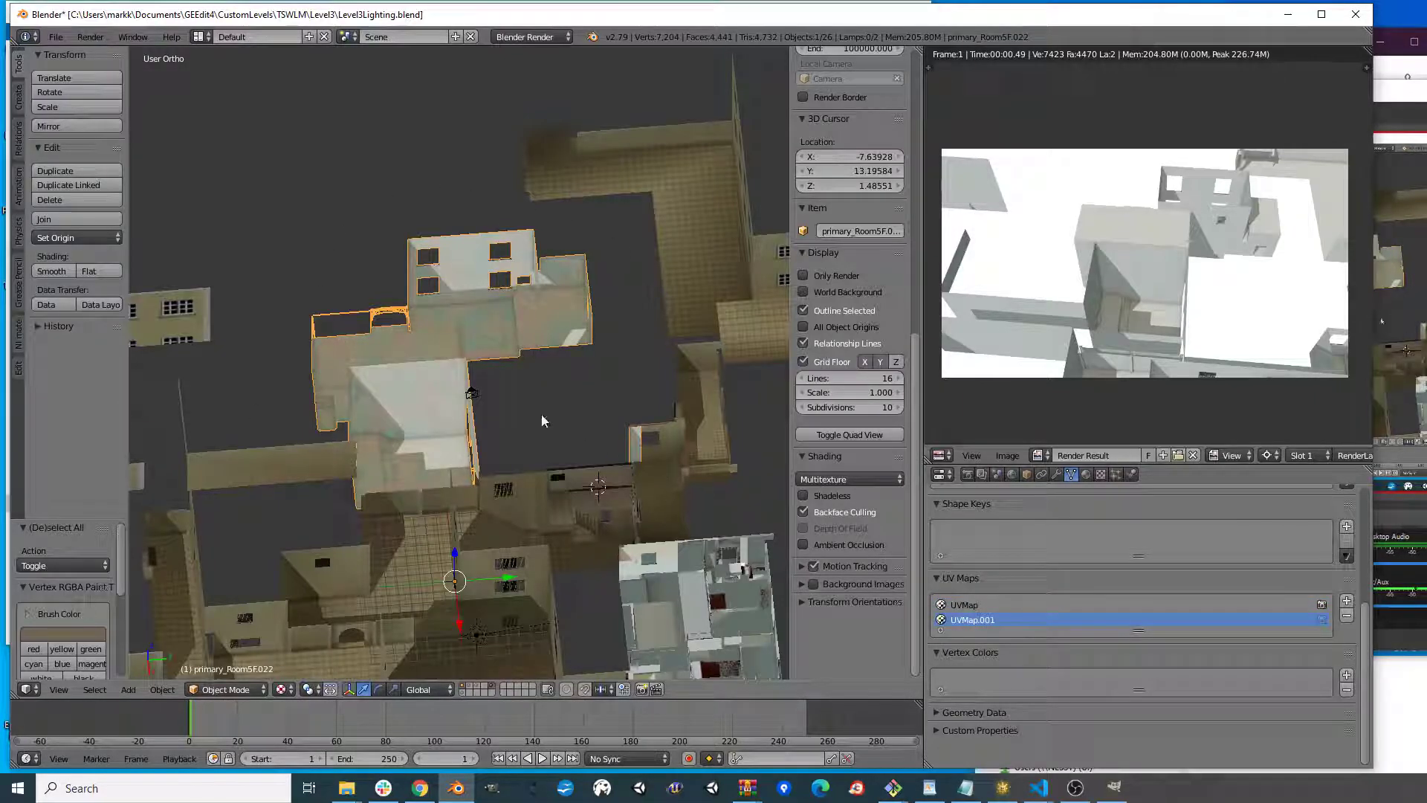
pyautogui.moveTo(546, 416); pyautogui.dragTo(573, 427, button='middle')
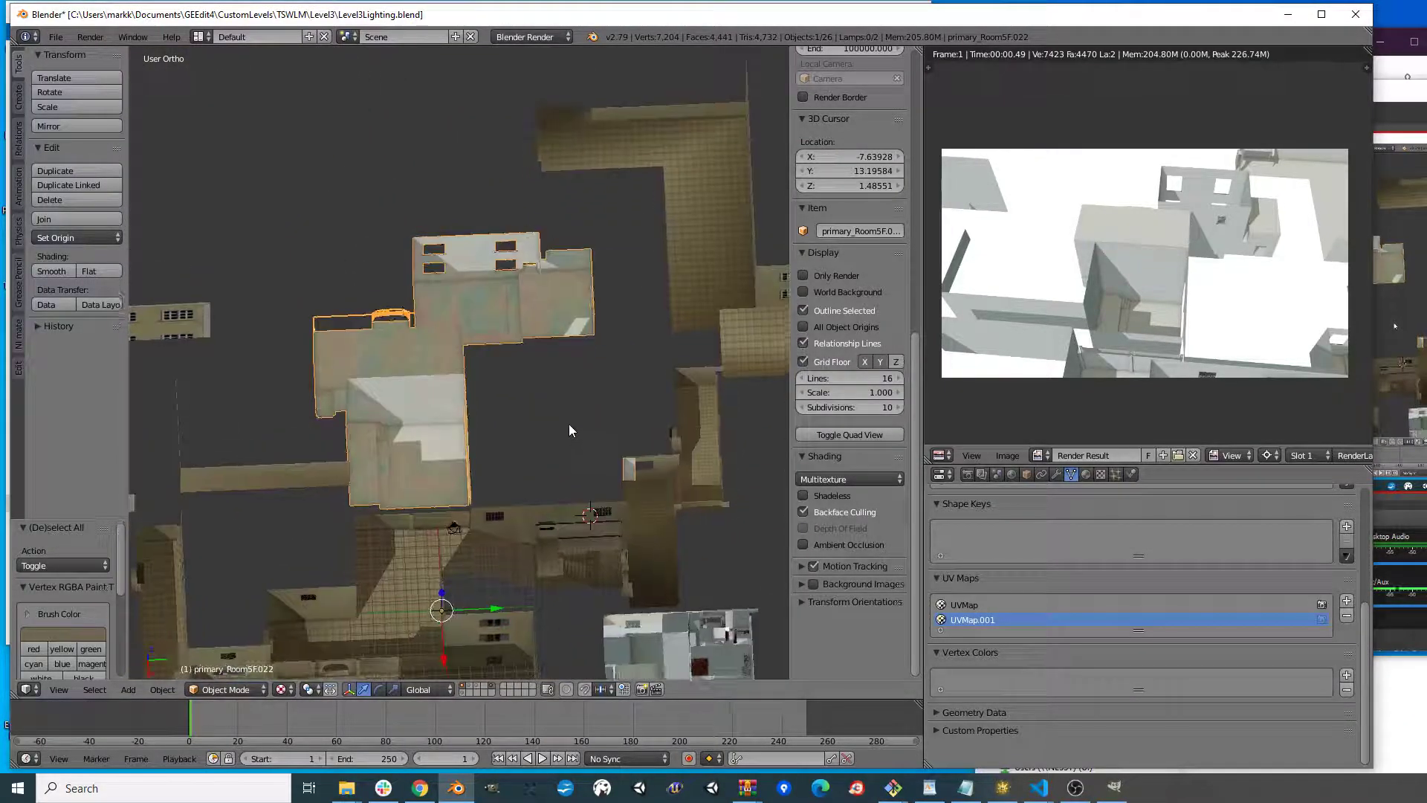
pyautogui.click(1347, 600)
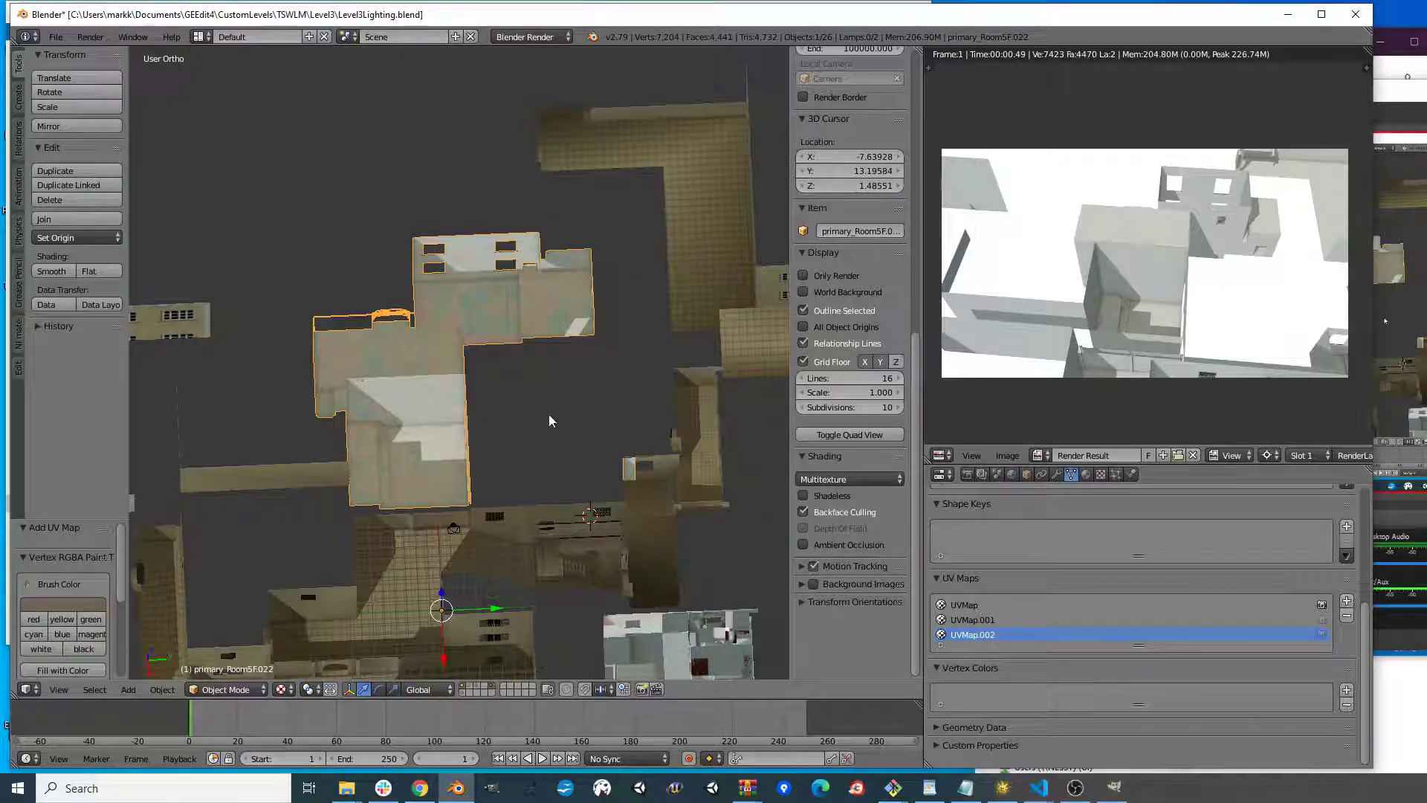
pyautogui.press('Tab')
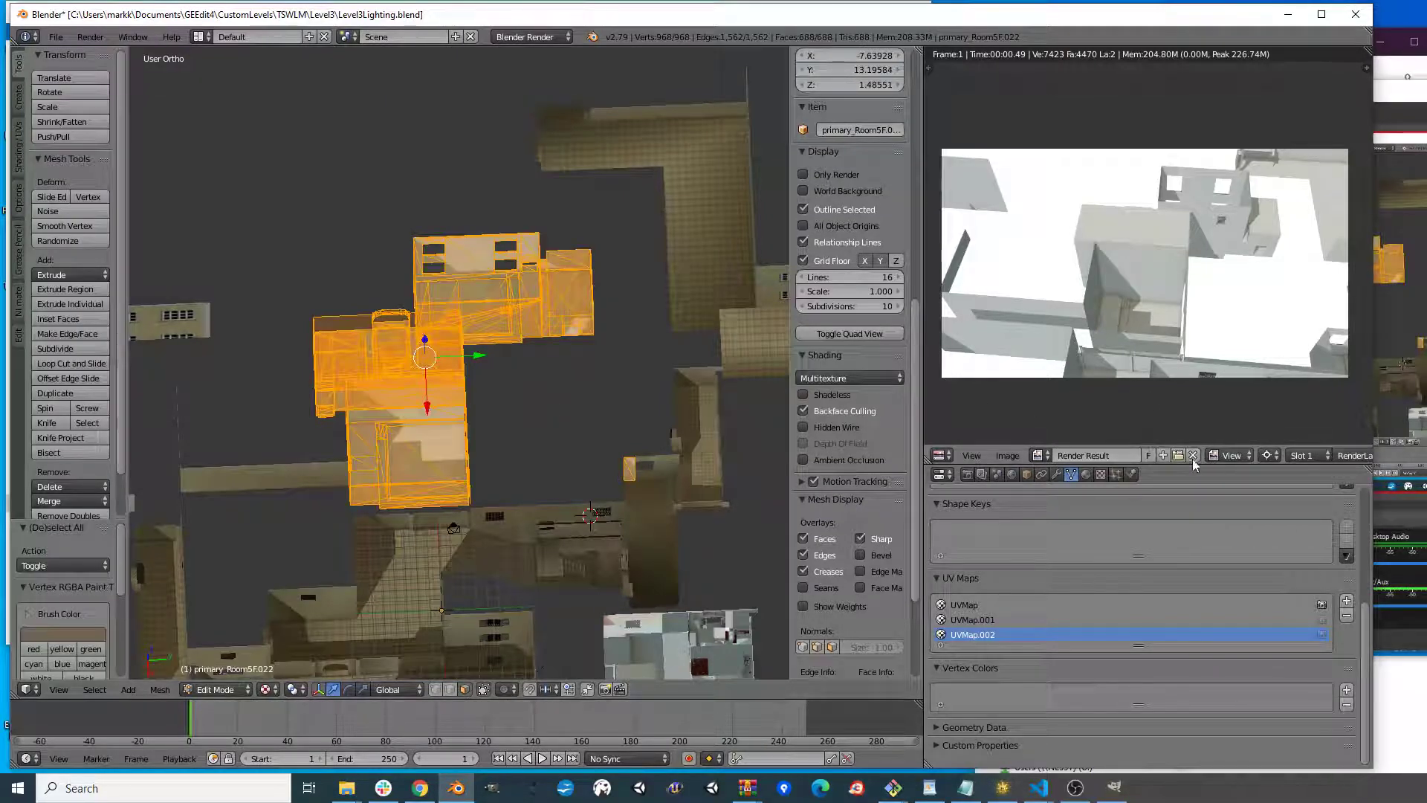
# - Unlink the render result from the image editor and create a blank 1024 × 1024 px image named LightingNew without alpha
pyautogui.click(1193, 455)
pyautogui.click(1151, 455)
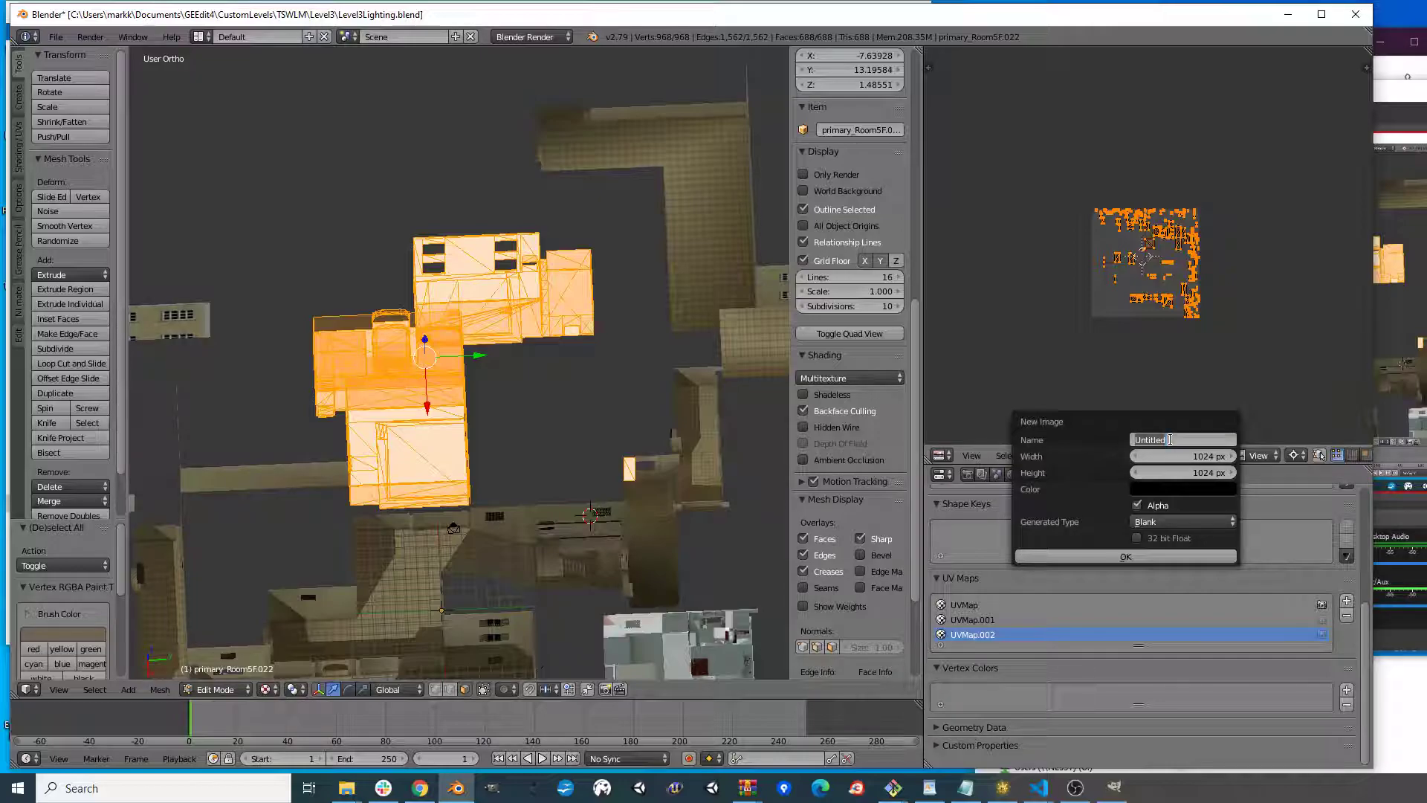
pyautogui.write('LightingNew')
pyautogui.click(1136, 506)
pyautogui.click(1136, 506)
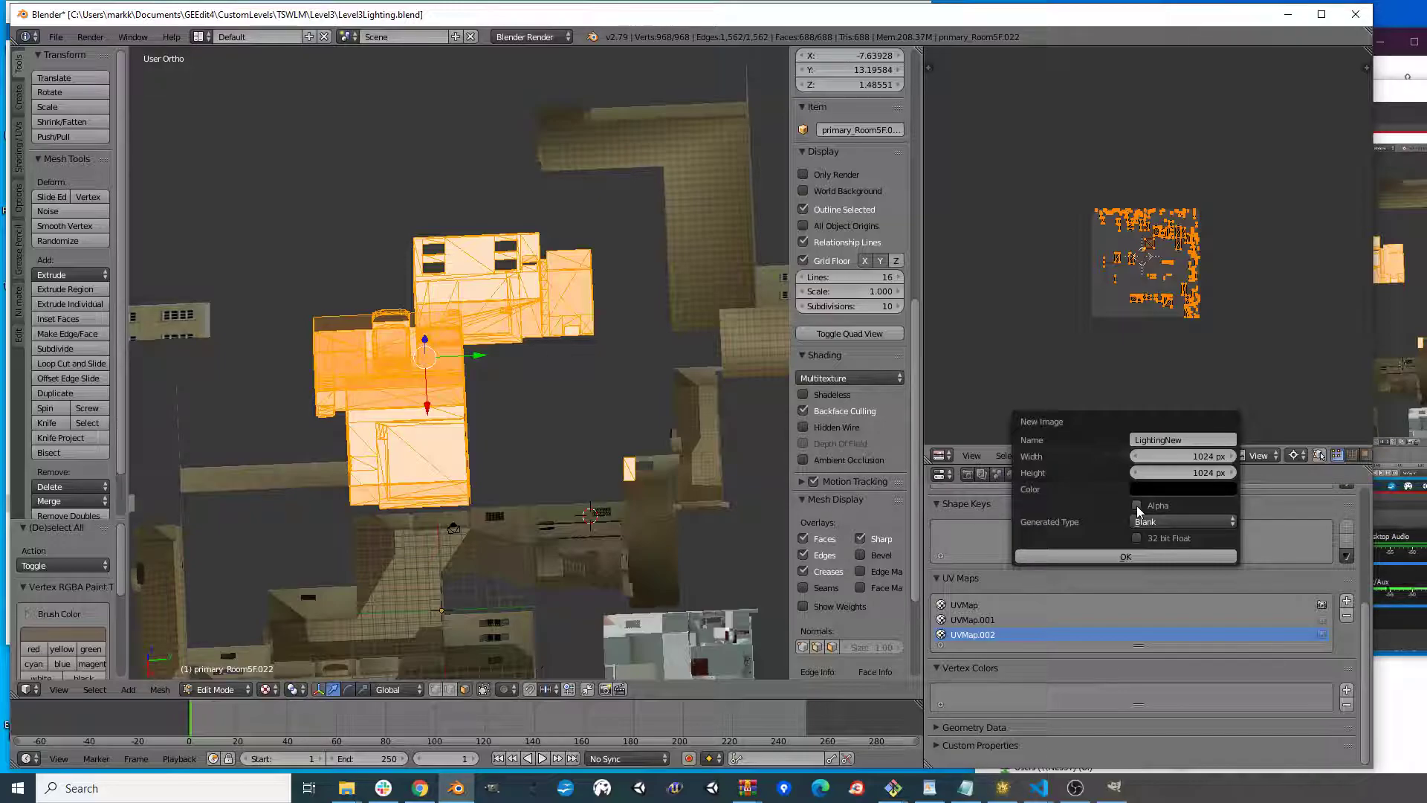
pyautogui.click(1121, 557)
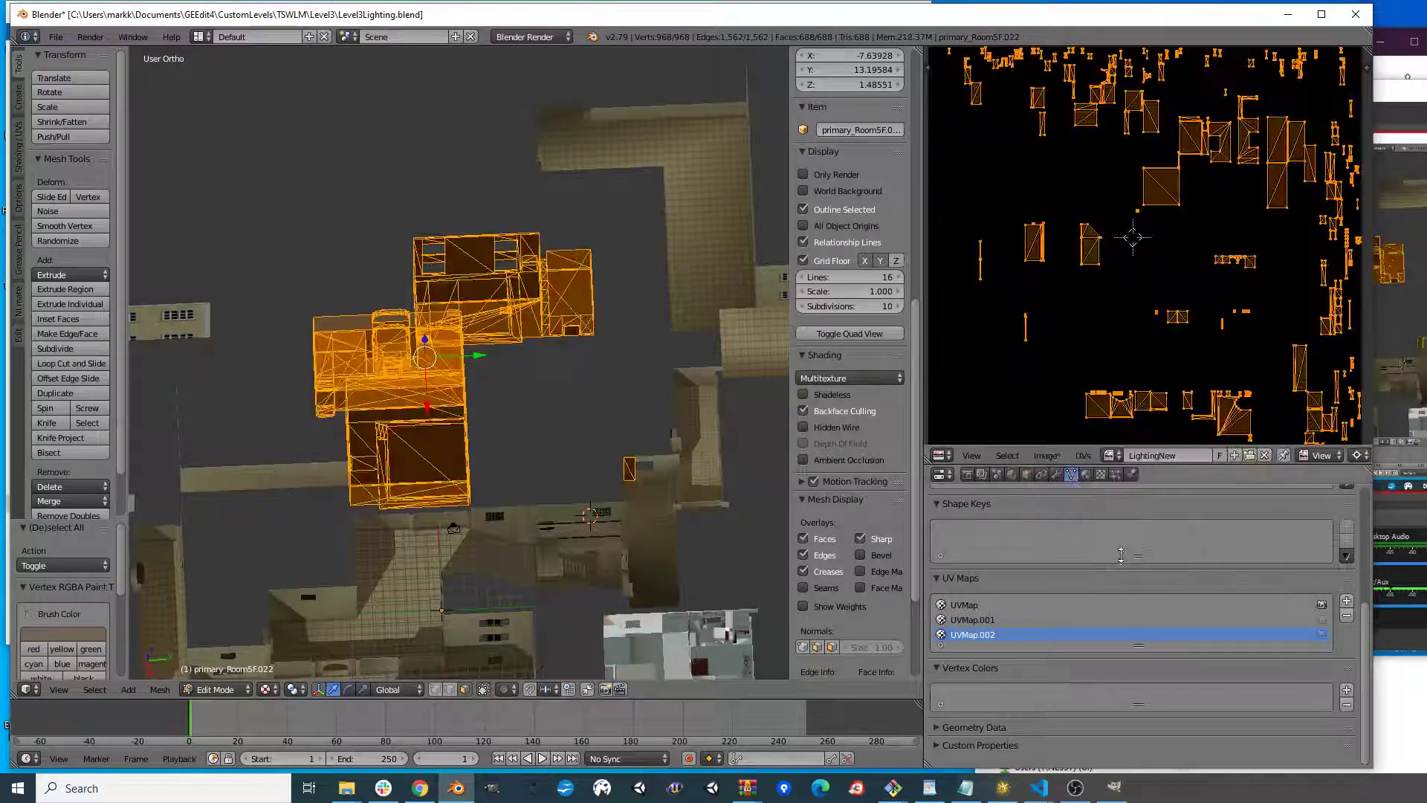
# - Unwrap the whole building mesh with Smart UV Project at an island margin of 0.1 and inspect the gaps between the islands
pyautogui.scroll(-3, 505, 373)
pyautogui.press('u')
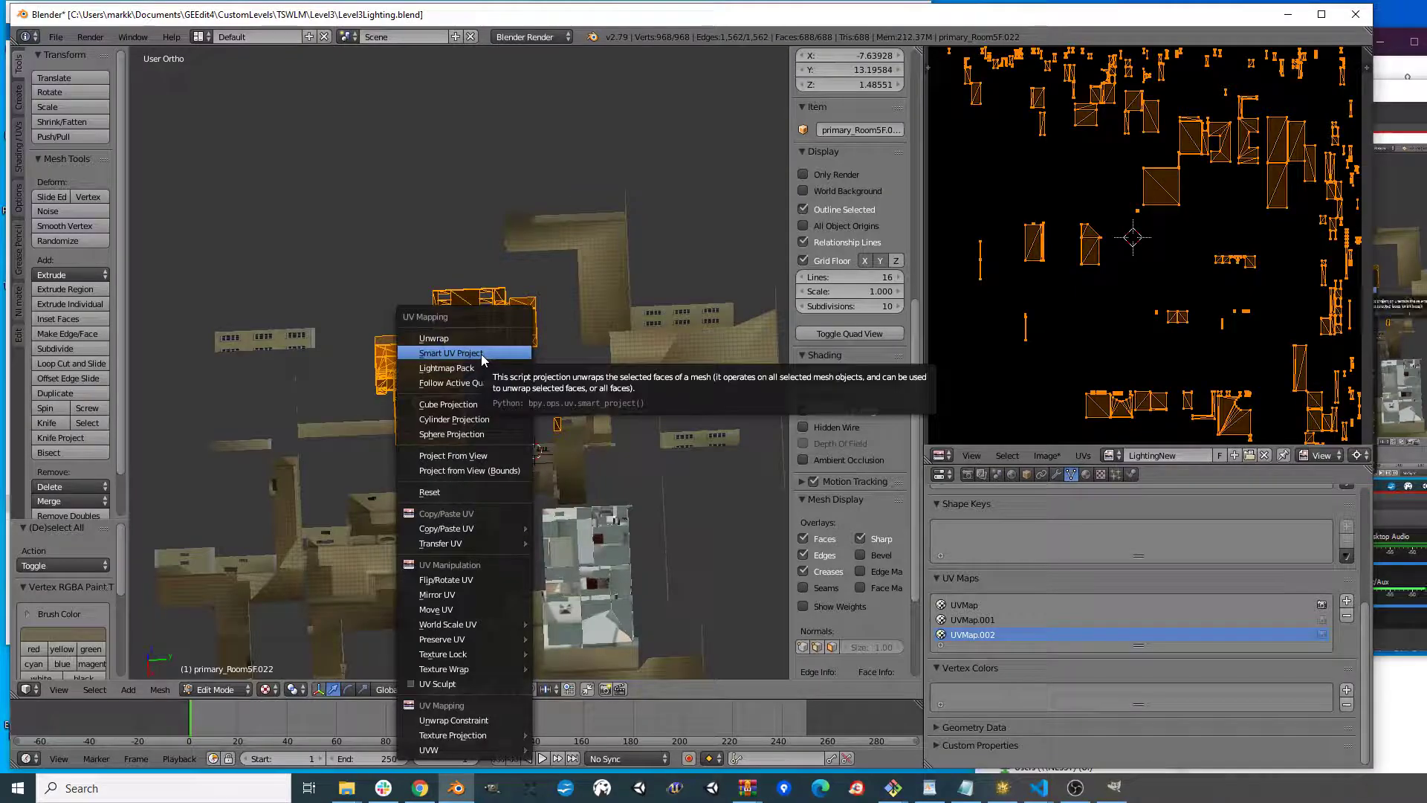
pyautogui.click(482, 356)
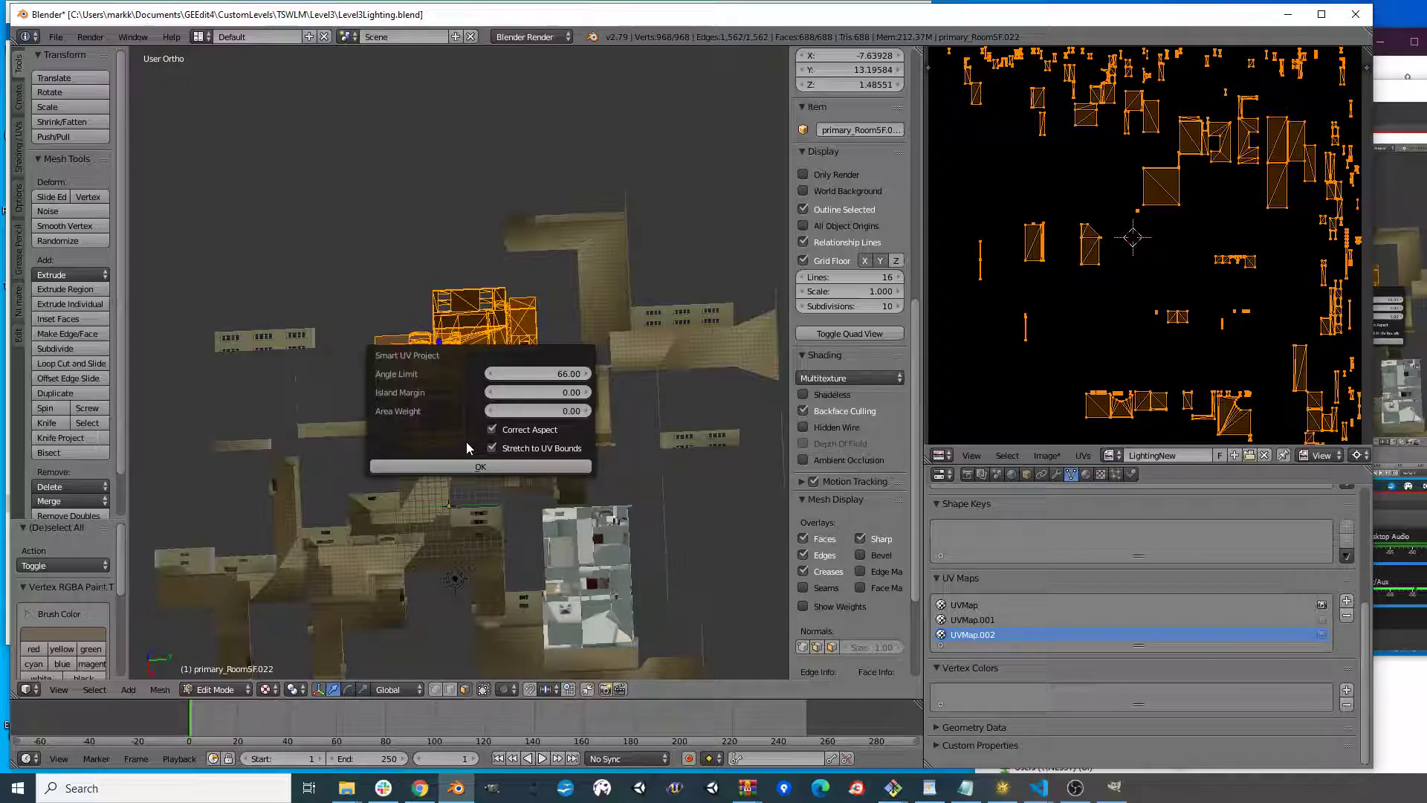
pyautogui.click(560, 394)
pyautogui.write('0.1')
pyautogui.press('Return')
pyautogui.click(482, 468)
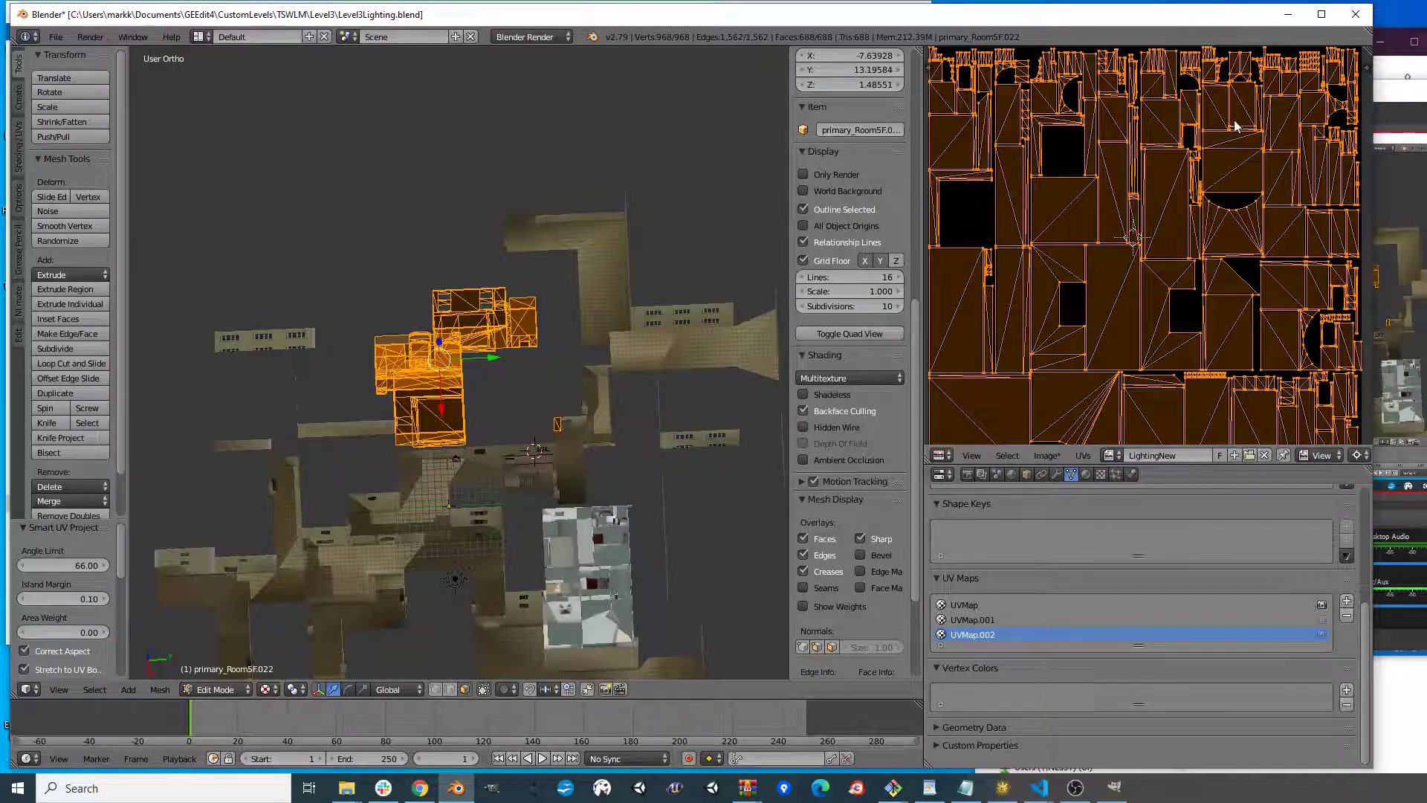
pyautogui.scroll(-3, 1167, 238)
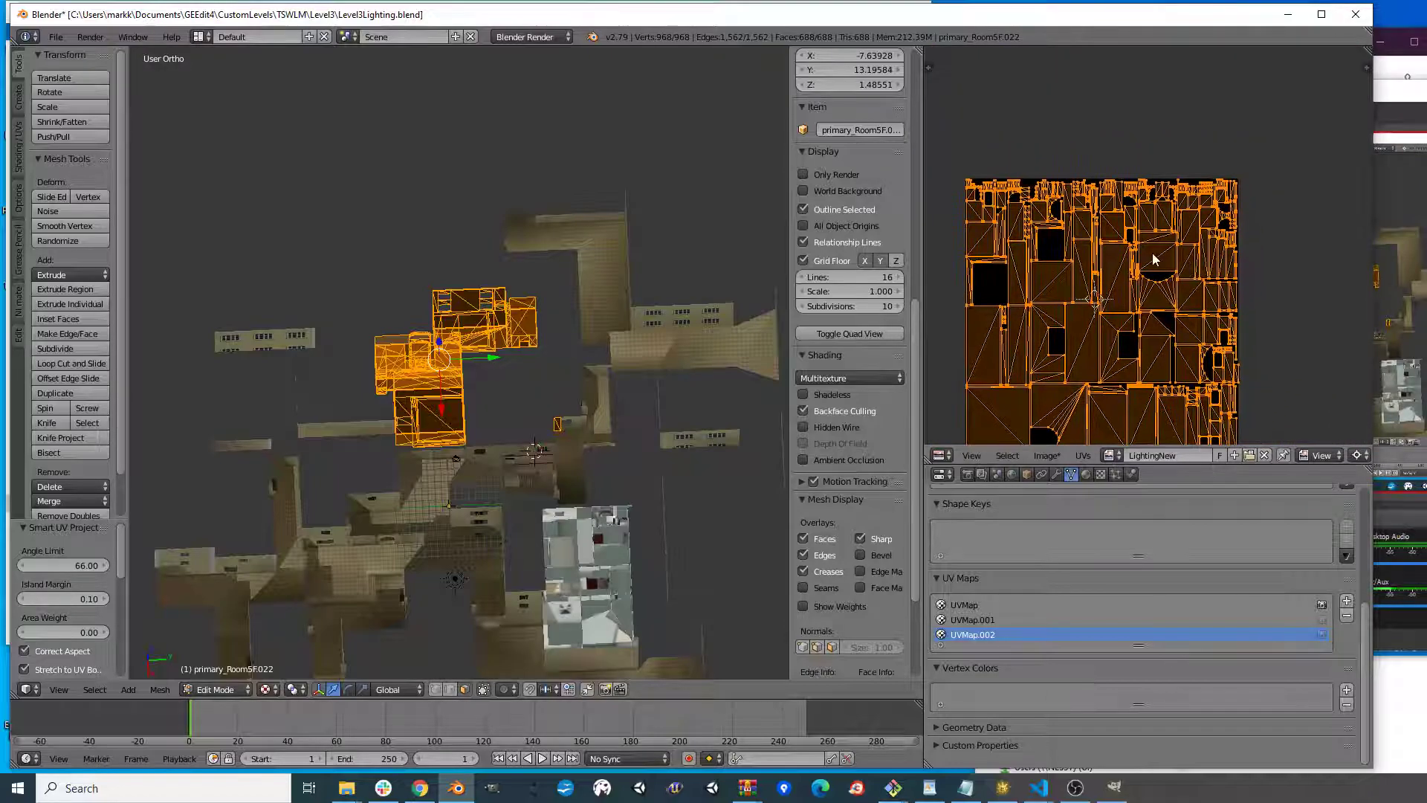
pyautogui.scroll(6, 1152, 260)
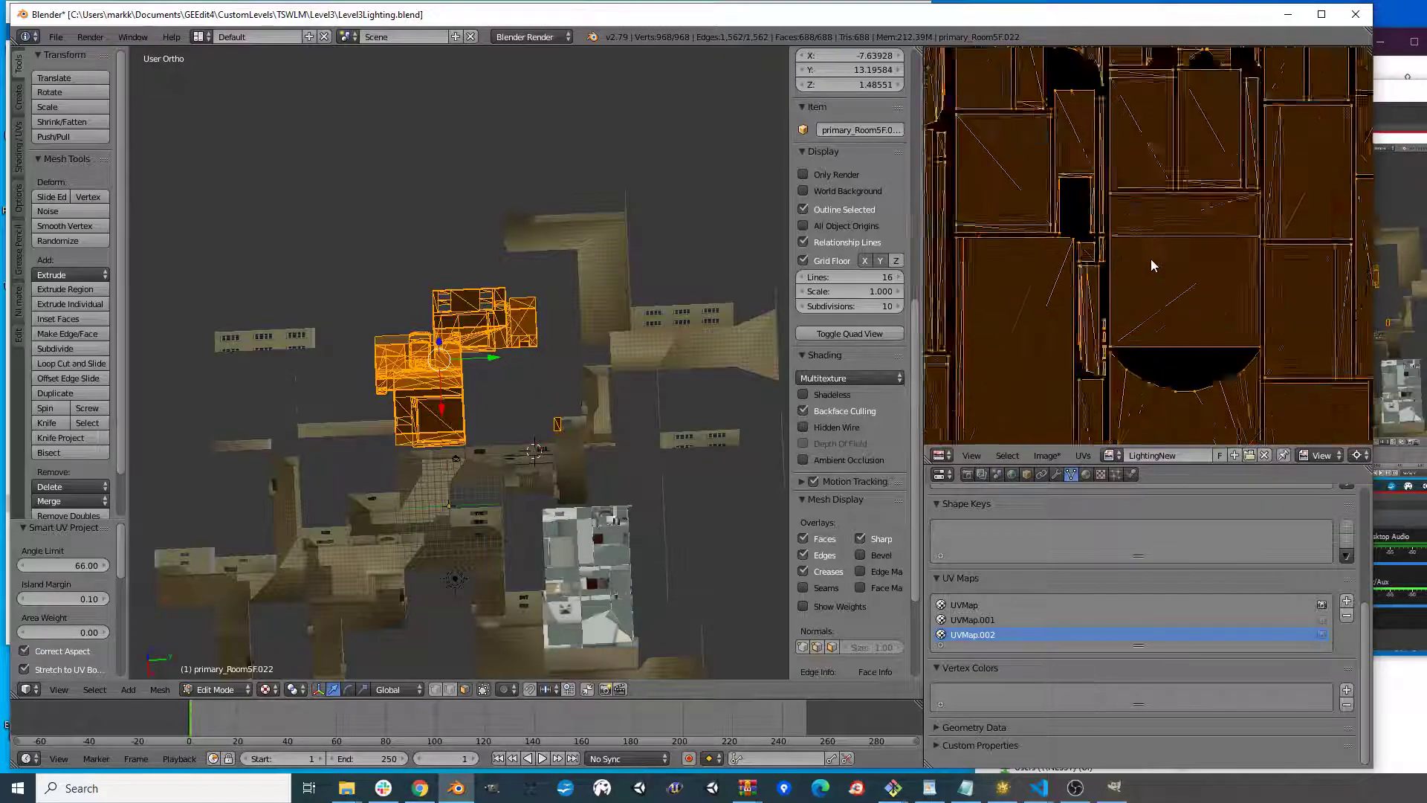
pyautogui.moveTo(1121, 387); pyautogui.dragTo(1189, 235, button='middle')
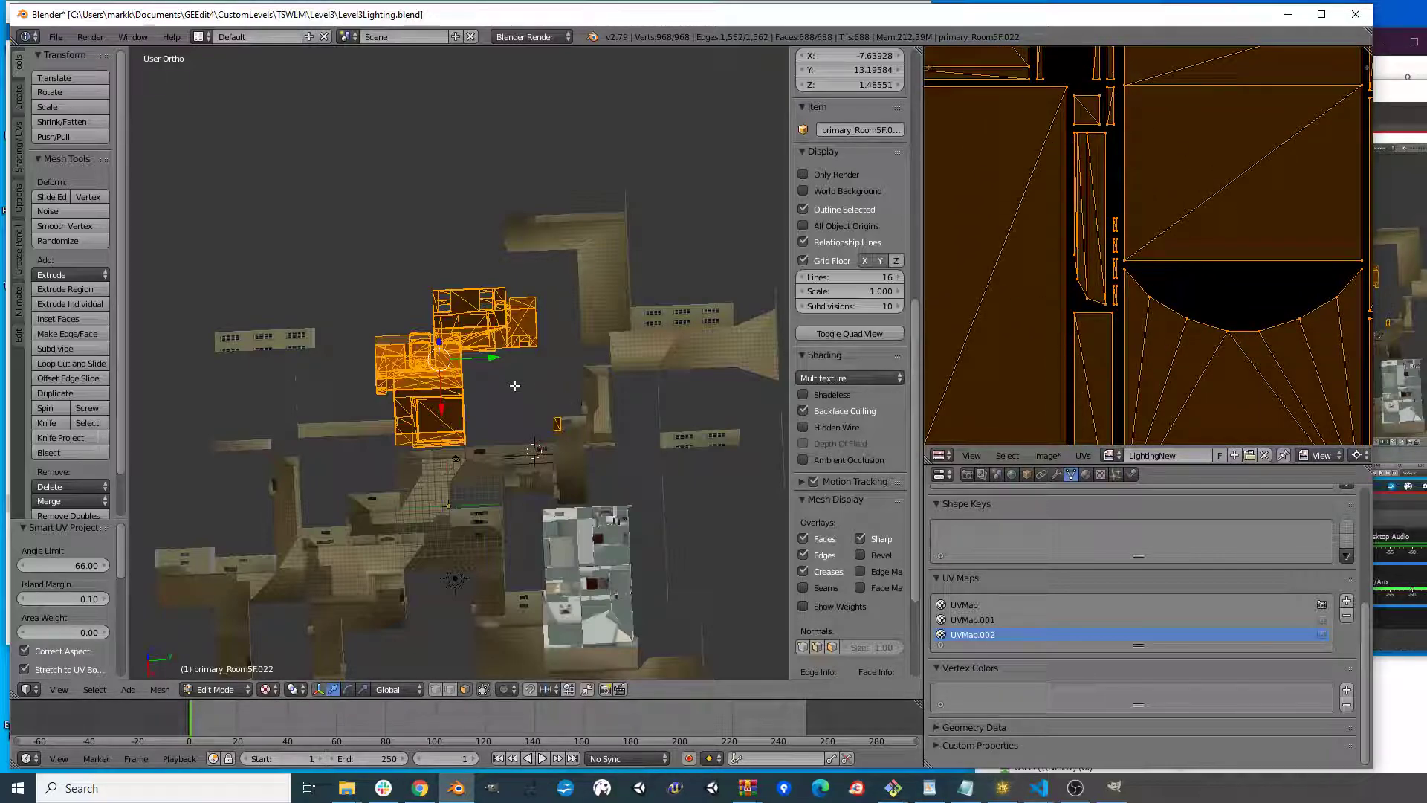
# - Unwrap the building mesh again with Smart UV Project, setting the island margin to 0.3, and check the island layout
pyautogui.press('u')
pyautogui.click(475, 354)
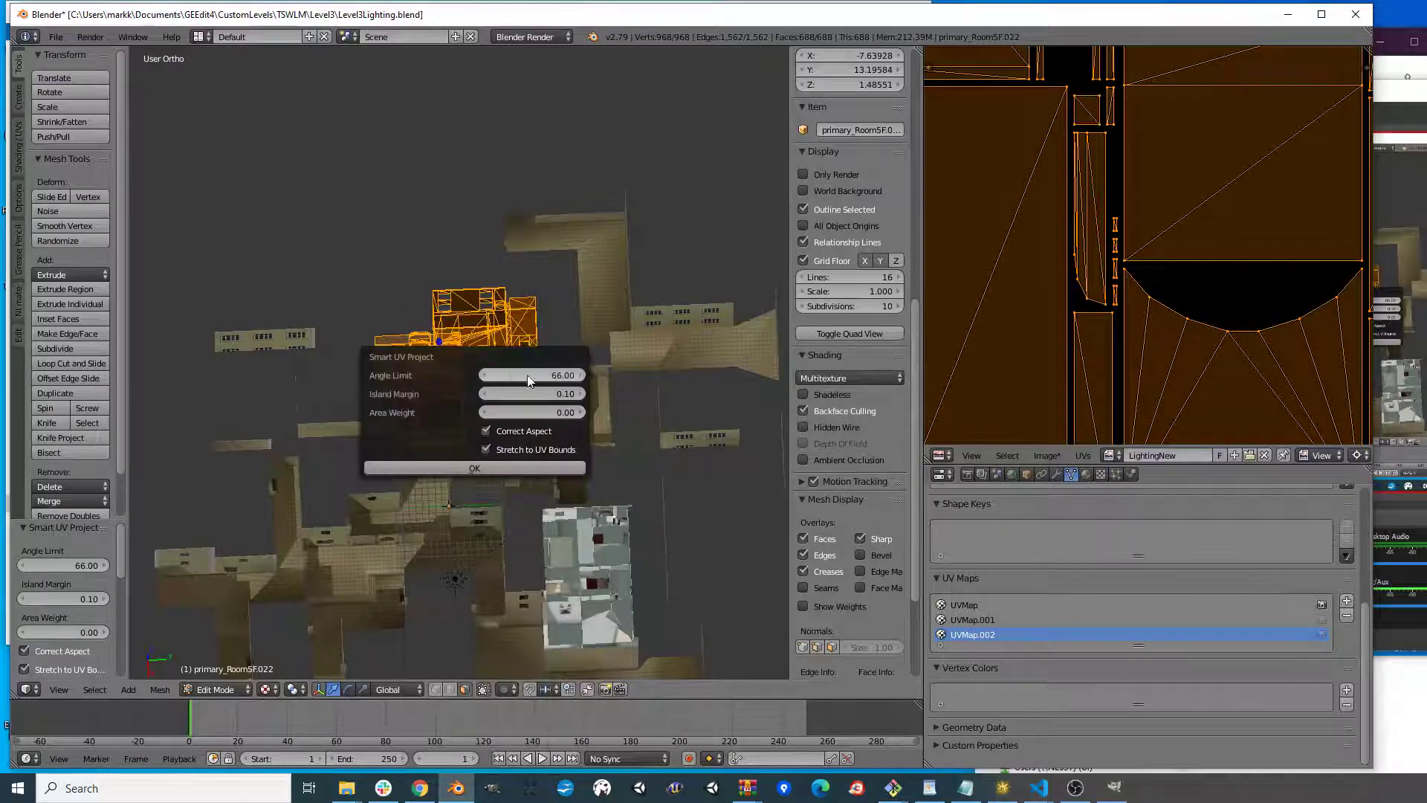
pyautogui.click(561, 396)
pyautogui.write('0.3')
pyautogui.press('Return')
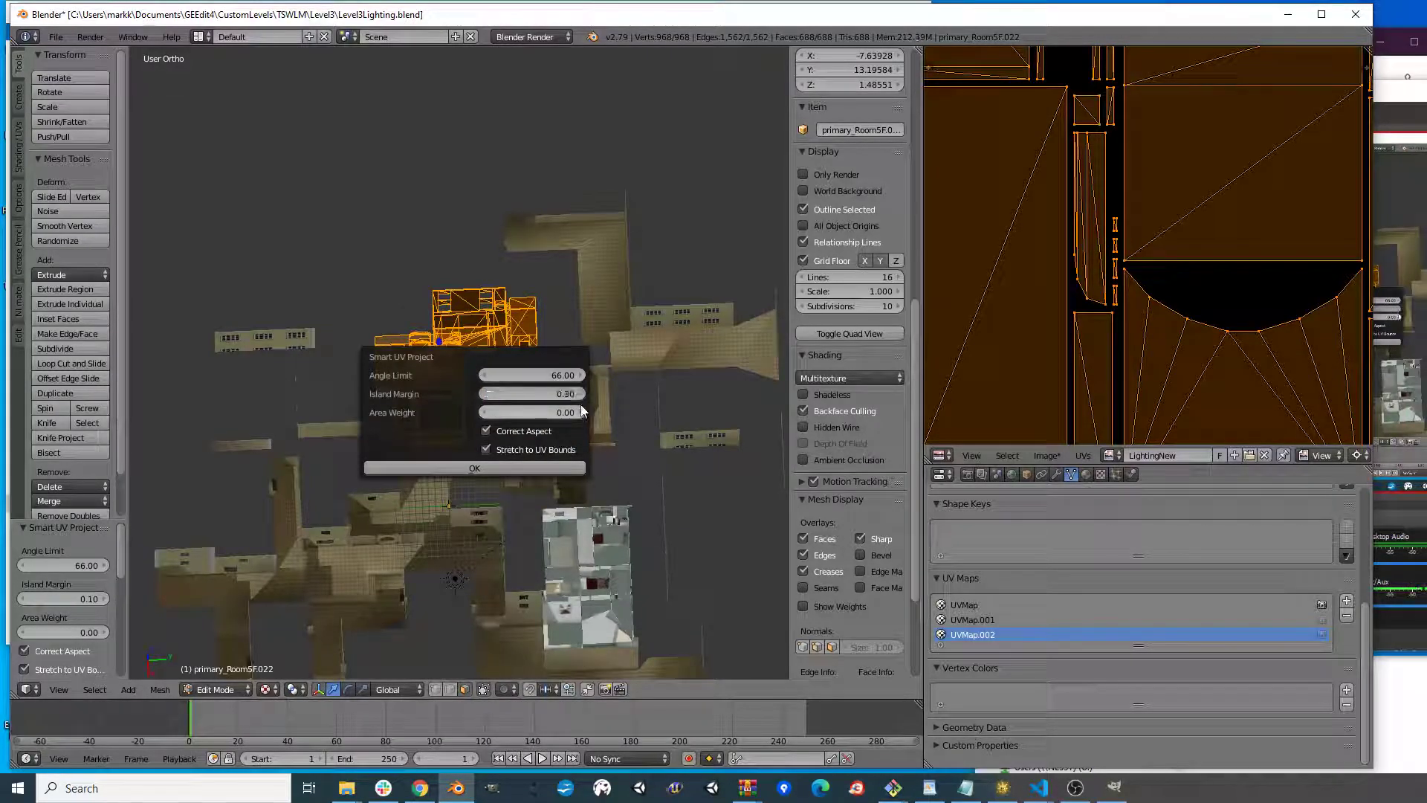
pyautogui.click(476, 468)
pyautogui.scroll(-4, 1168, 290)
pyautogui.scroll(3, 1169, 291)
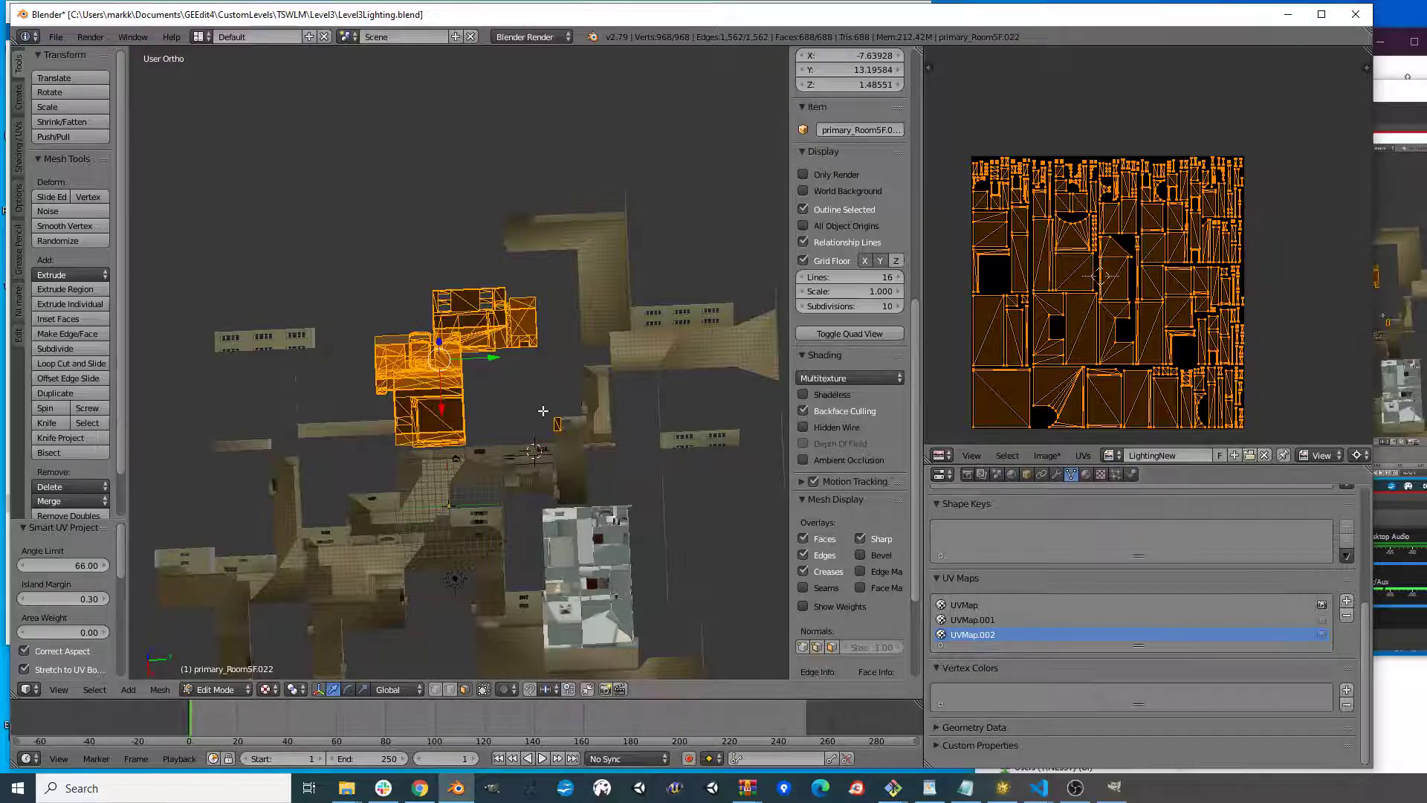
# - Leave Edit Mode and bake the building's full render into the LightingNew image
pyautogui.press('Tab')
pyautogui.moveTo(474, 407); pyautogui.dragTo(568, 413, button='middle')
pyautogui.scroll(-2, 561, 389)
pyautogui.click(965, 474)
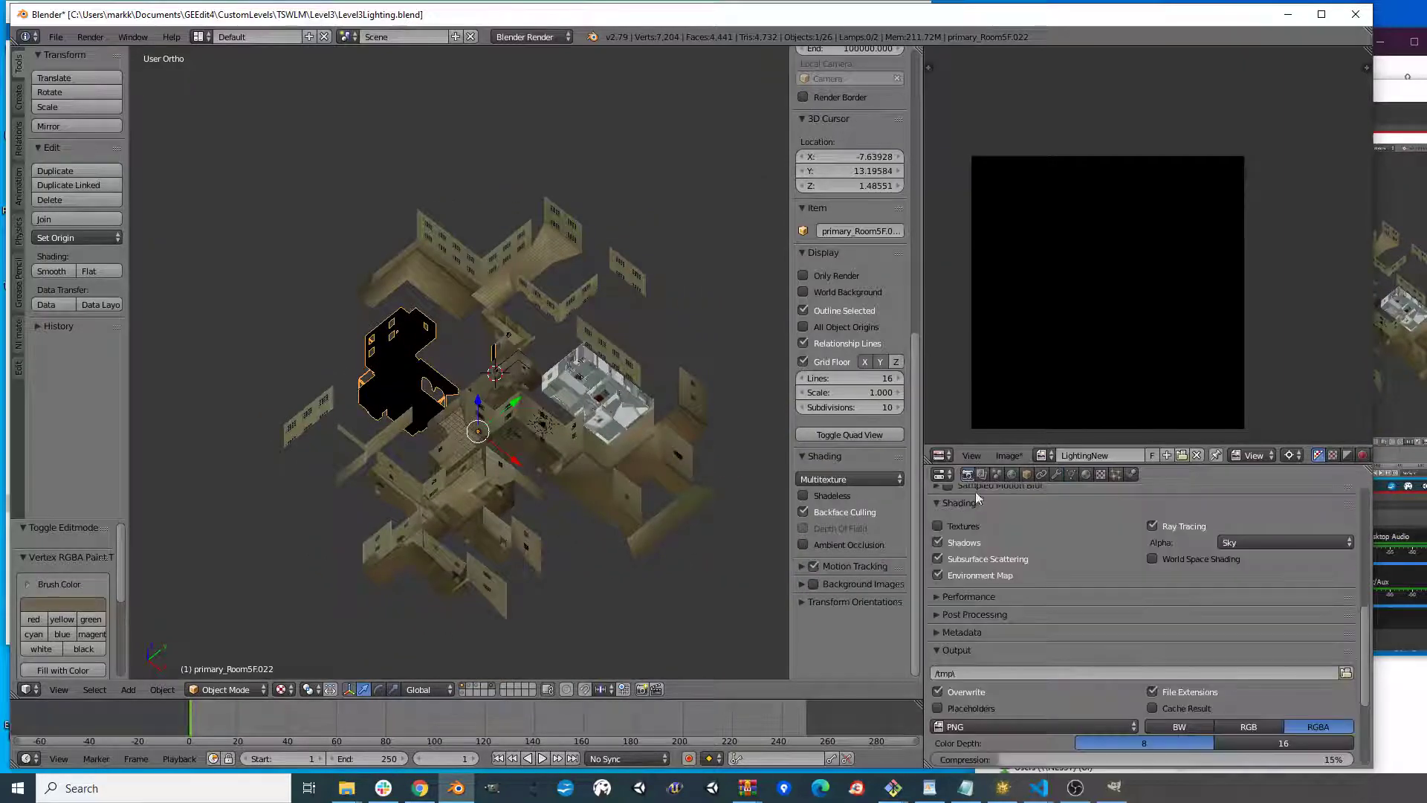
pyautogui.scroll(-6, 1129, 703)
pyautogui.click(1137, 643)
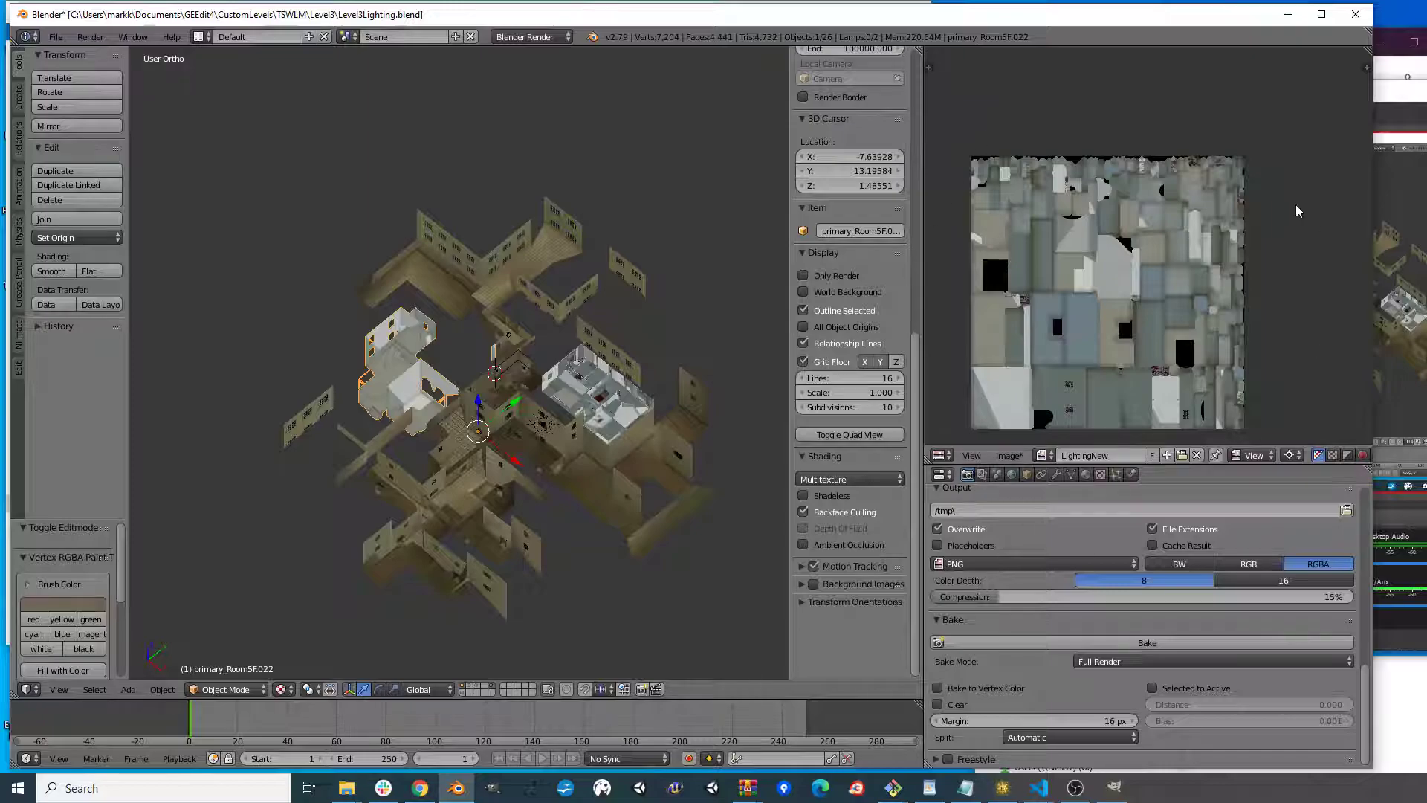
# - Inspect the baked building up close and save the baked image as LightingNew.png in the level's Lighting folder
pyautogui.keyDown('shift'); pyautogui.moveTo(433, 423); pyautogui.dragTo(562, 483, button='middle'); pyautogui.keyUp('shift')
pyautogui.moveTo(561, 483); pyautogui.dragTo(621, 306, button='middle')
pyautogui.scroll(5, 447, 512)
pyautogui.click(1019, 457)
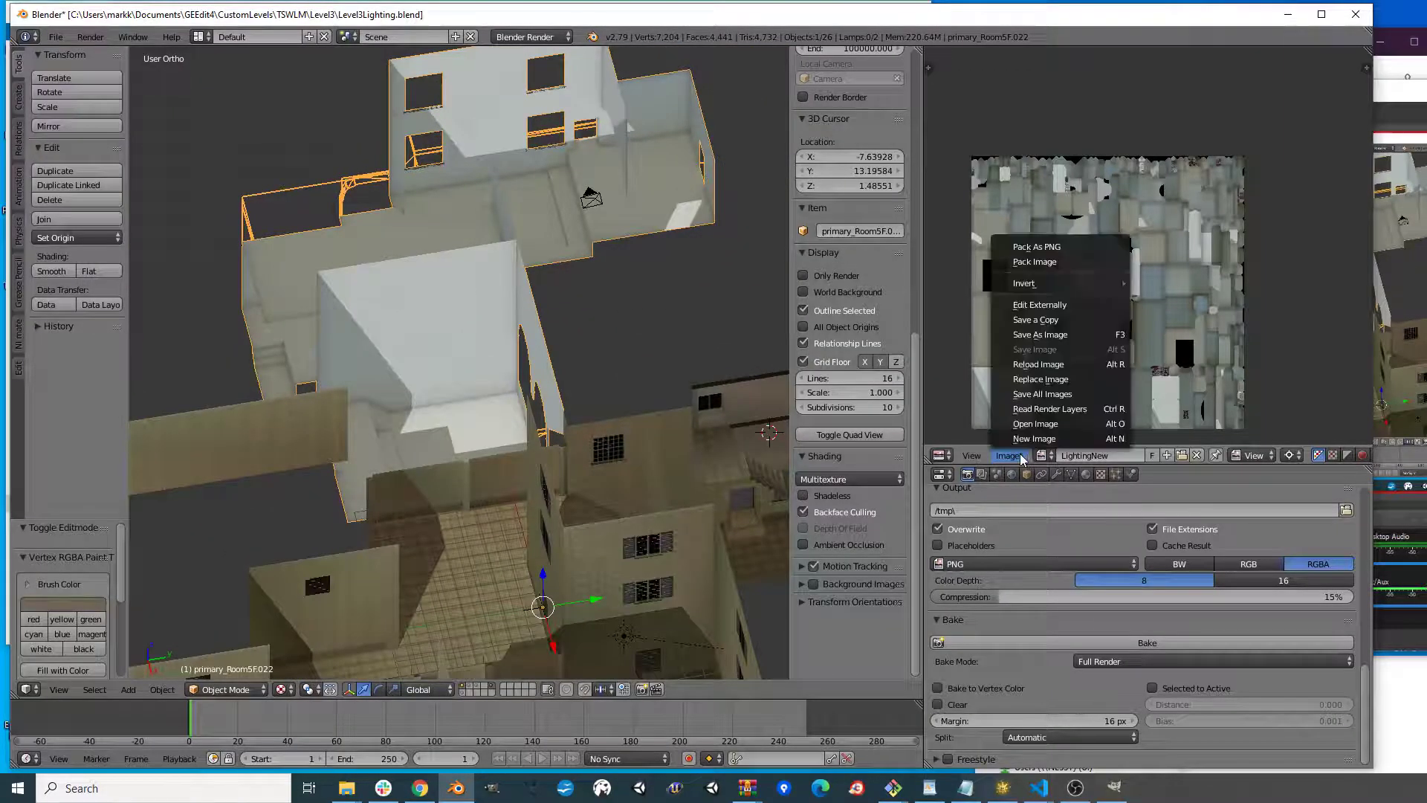
pyautogui.click(1026, 335)
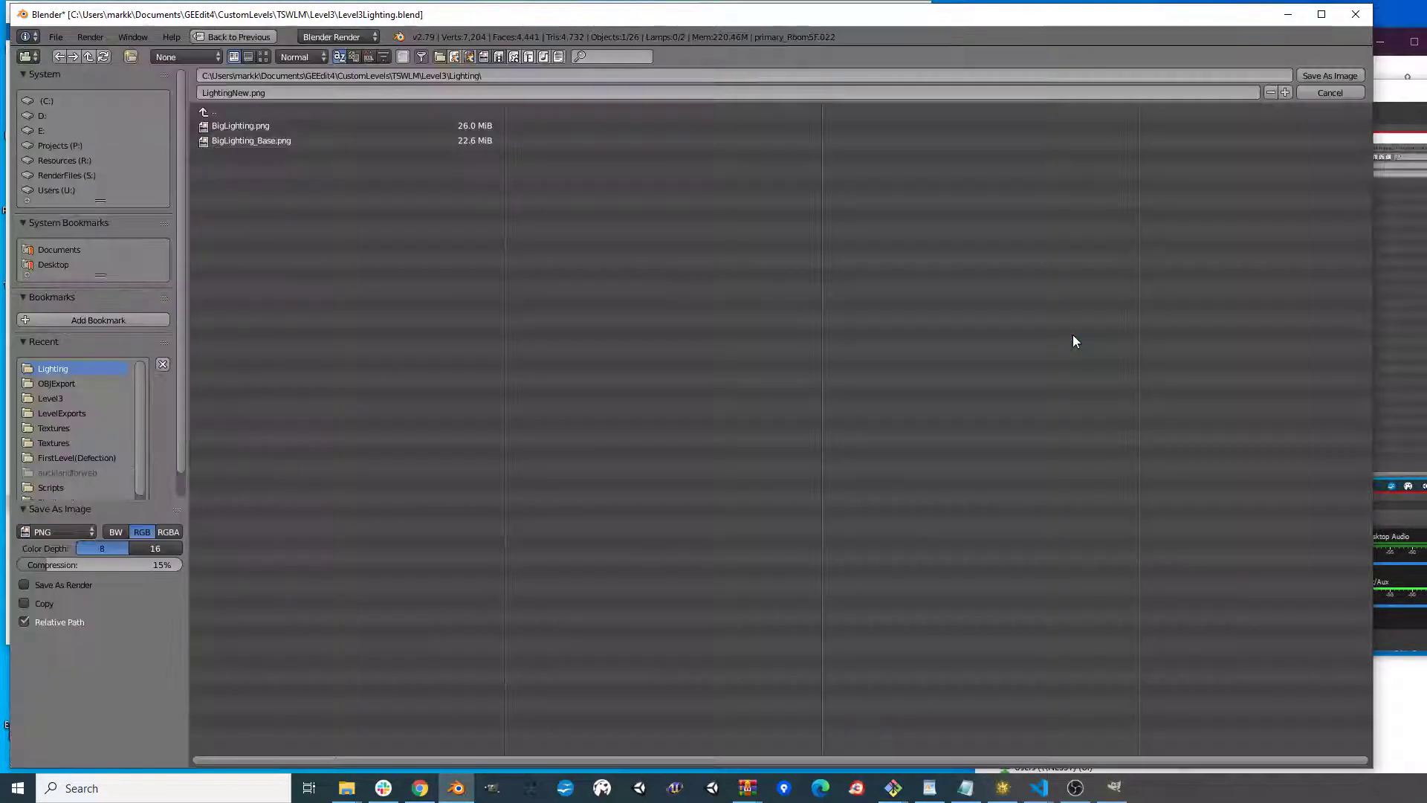
pyautogui.click(1328, 75)
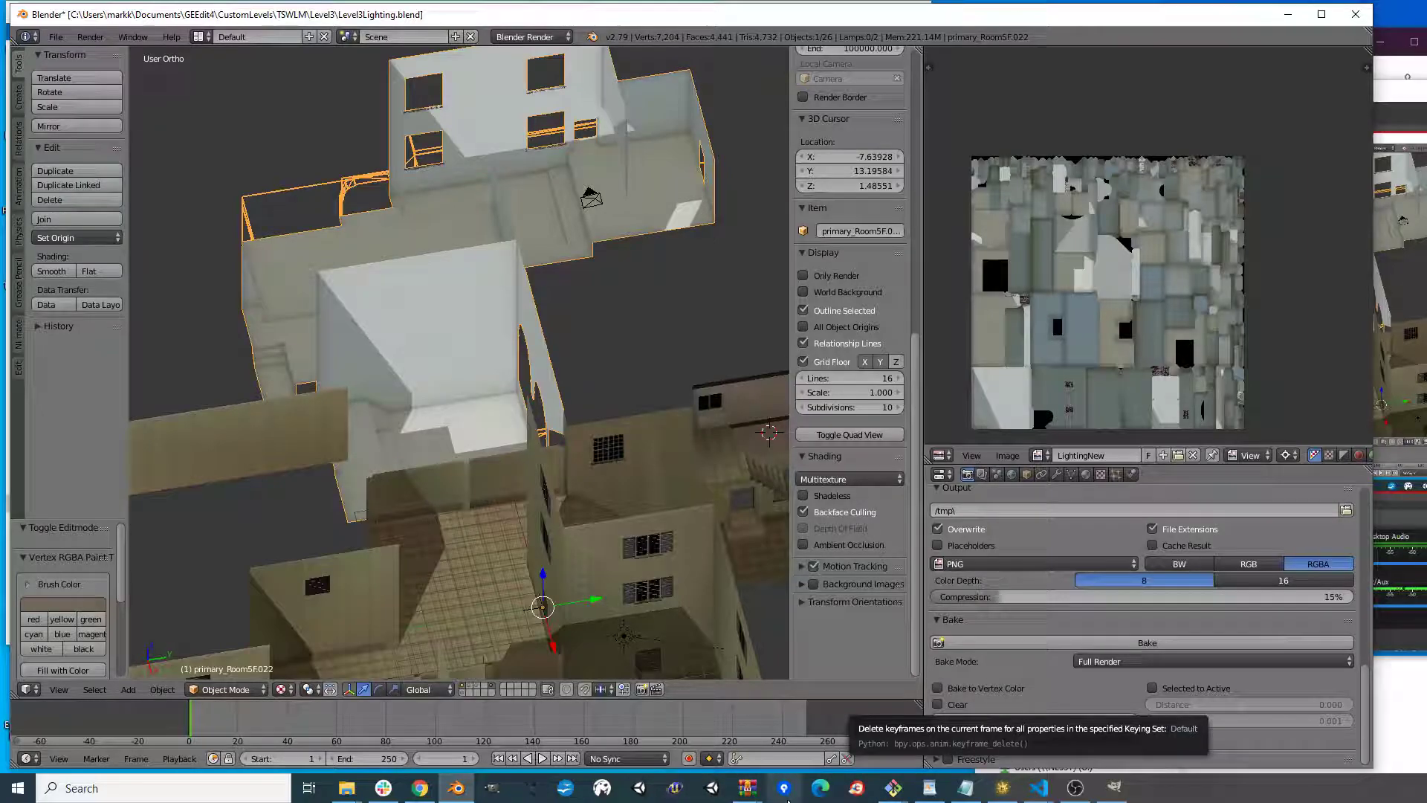
# - Switch to GIMP and open LightingNew.png from the Lighting folder
pyautogui.click(1112, 788)
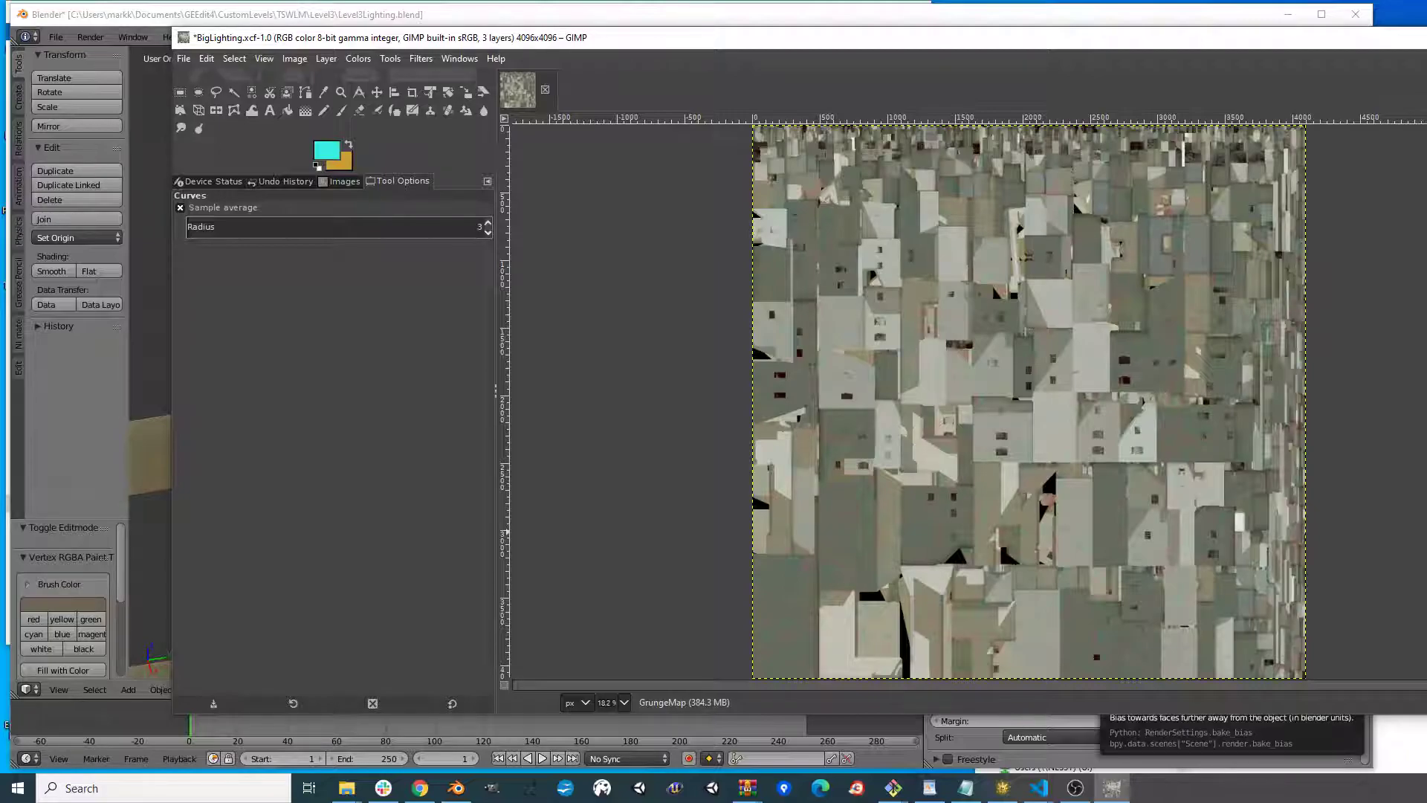
pyautogui.click(190, 59)
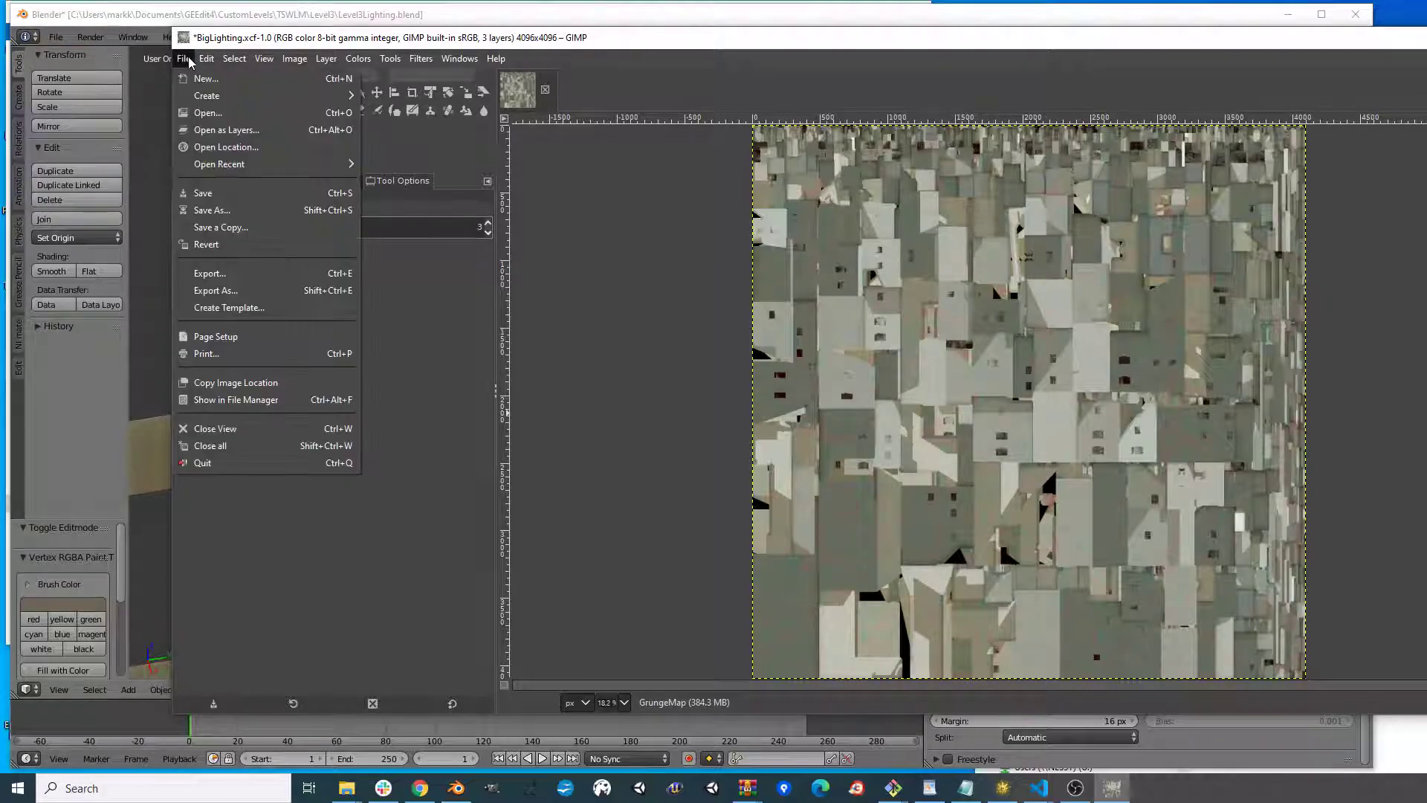
pyautogui.click(197, 106)
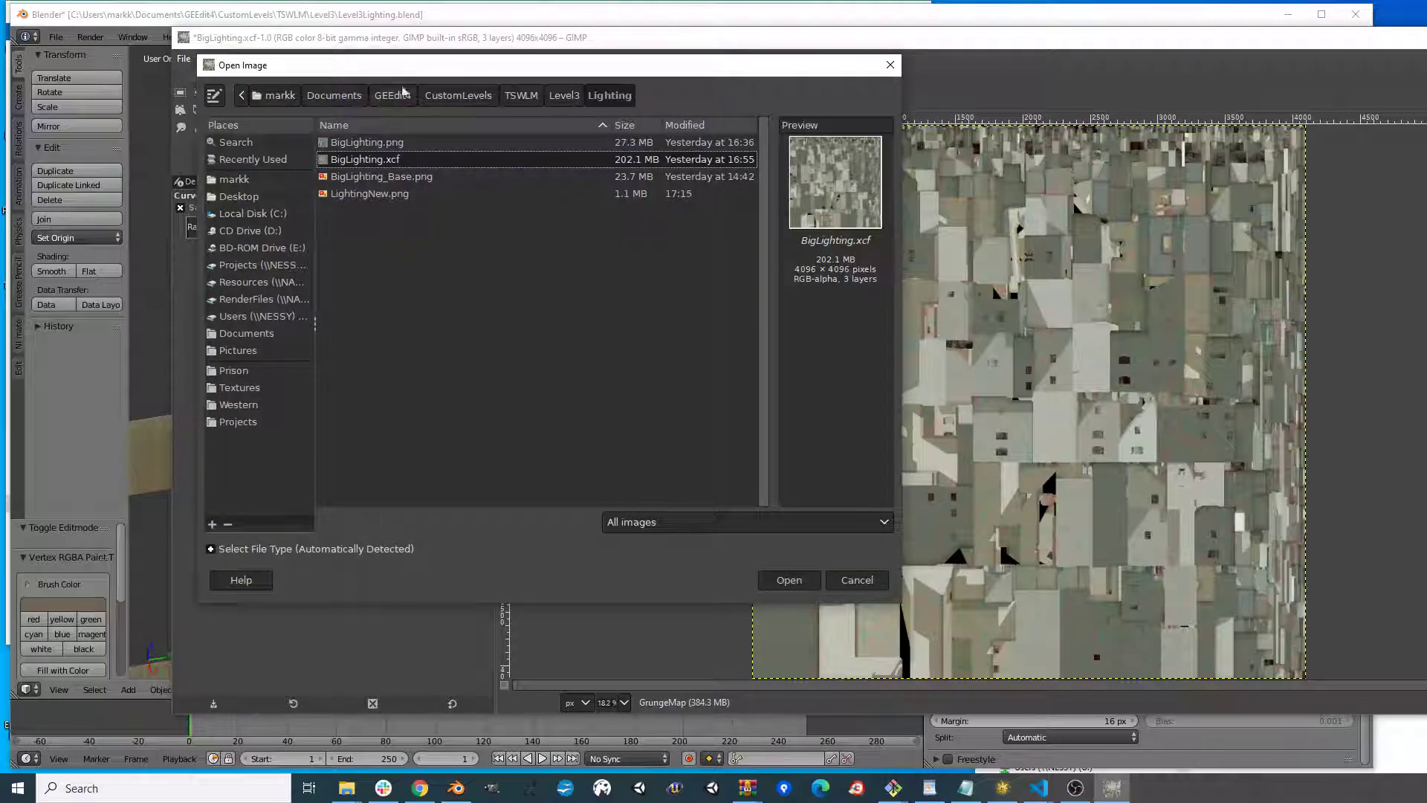
pyautogui.click(377, 194)
pyautogui.click(790, 581)
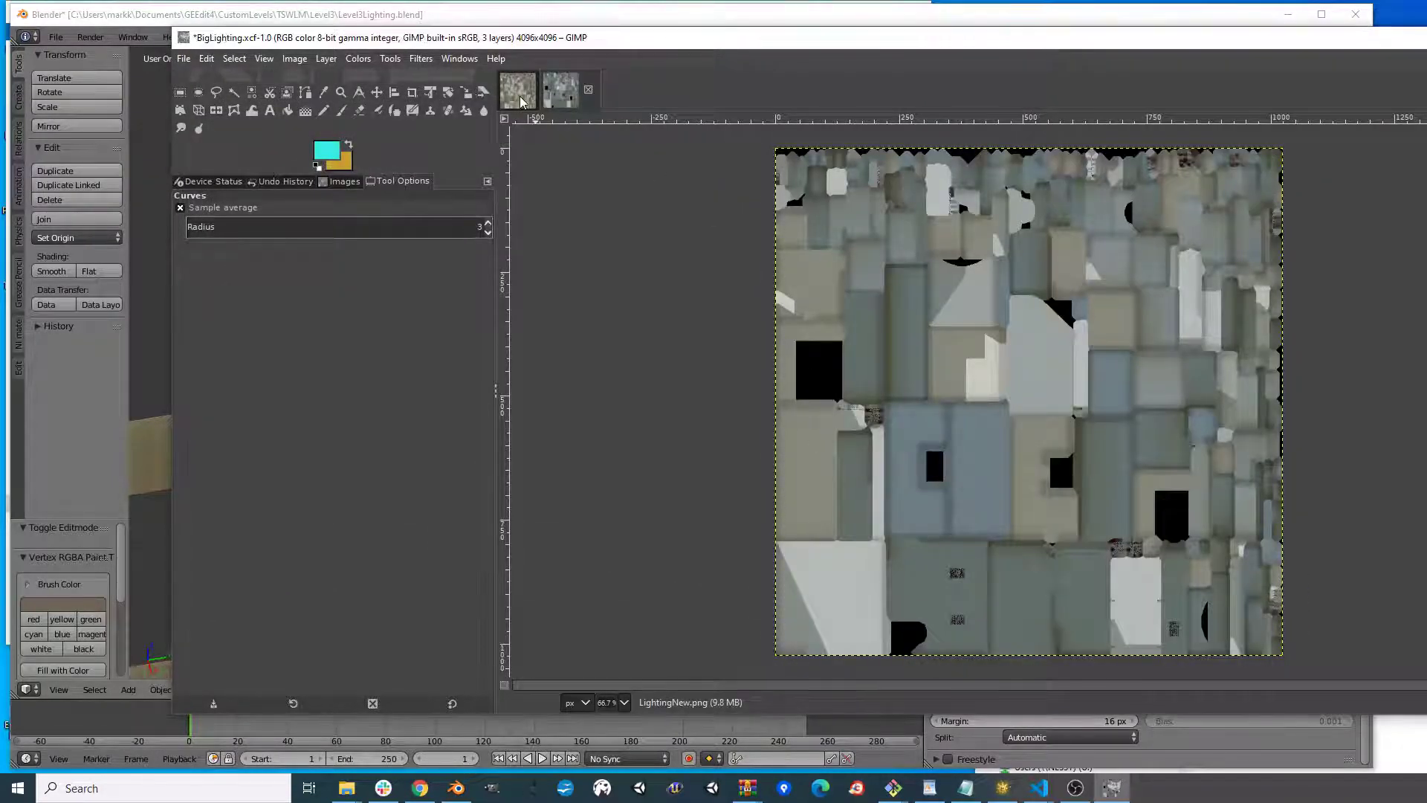
# - Copy the colour variation layer from BigLighting.xcf and paste it into LightingNew as a new layer blended over the baked lighting
pyautogui.click(578, 90)
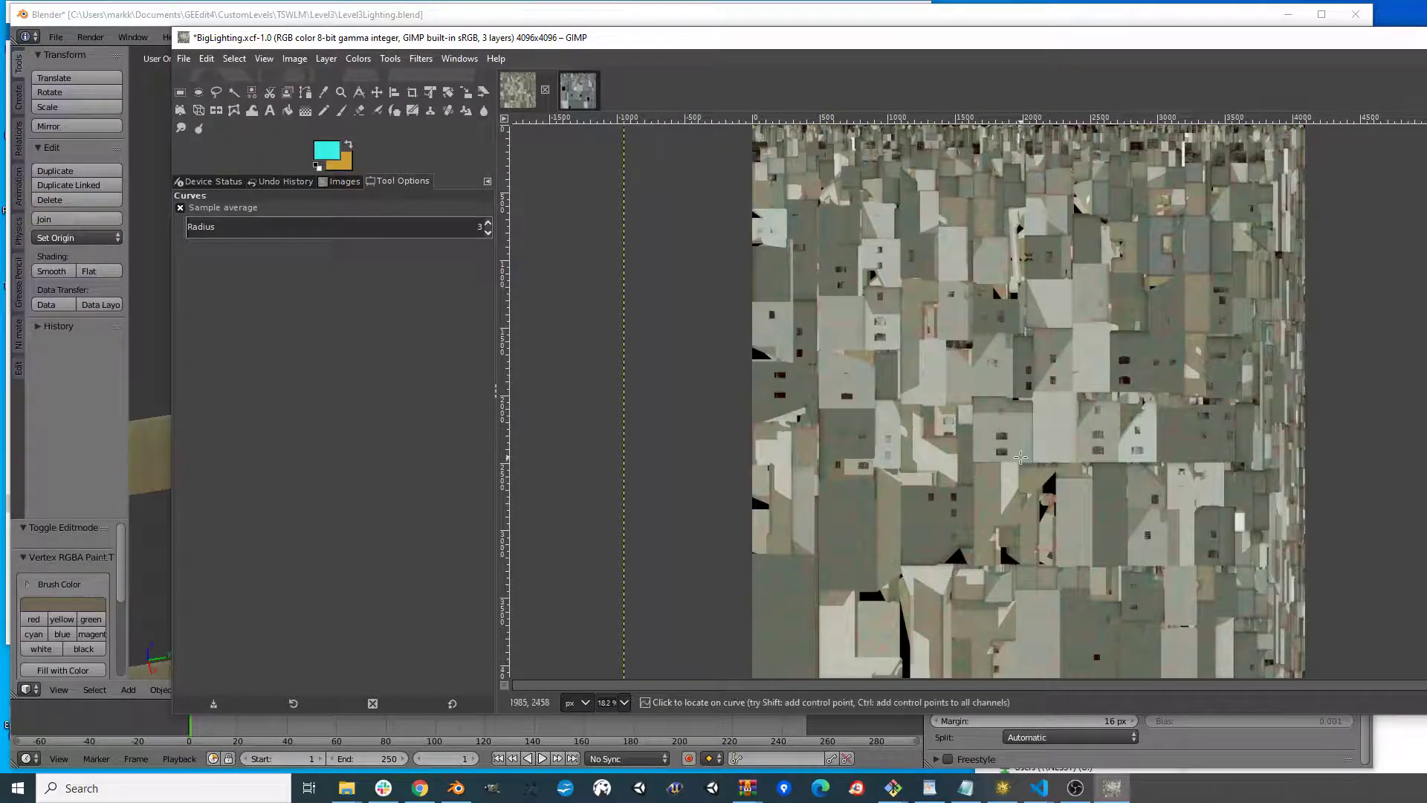
pyautogui.click(579, 102)
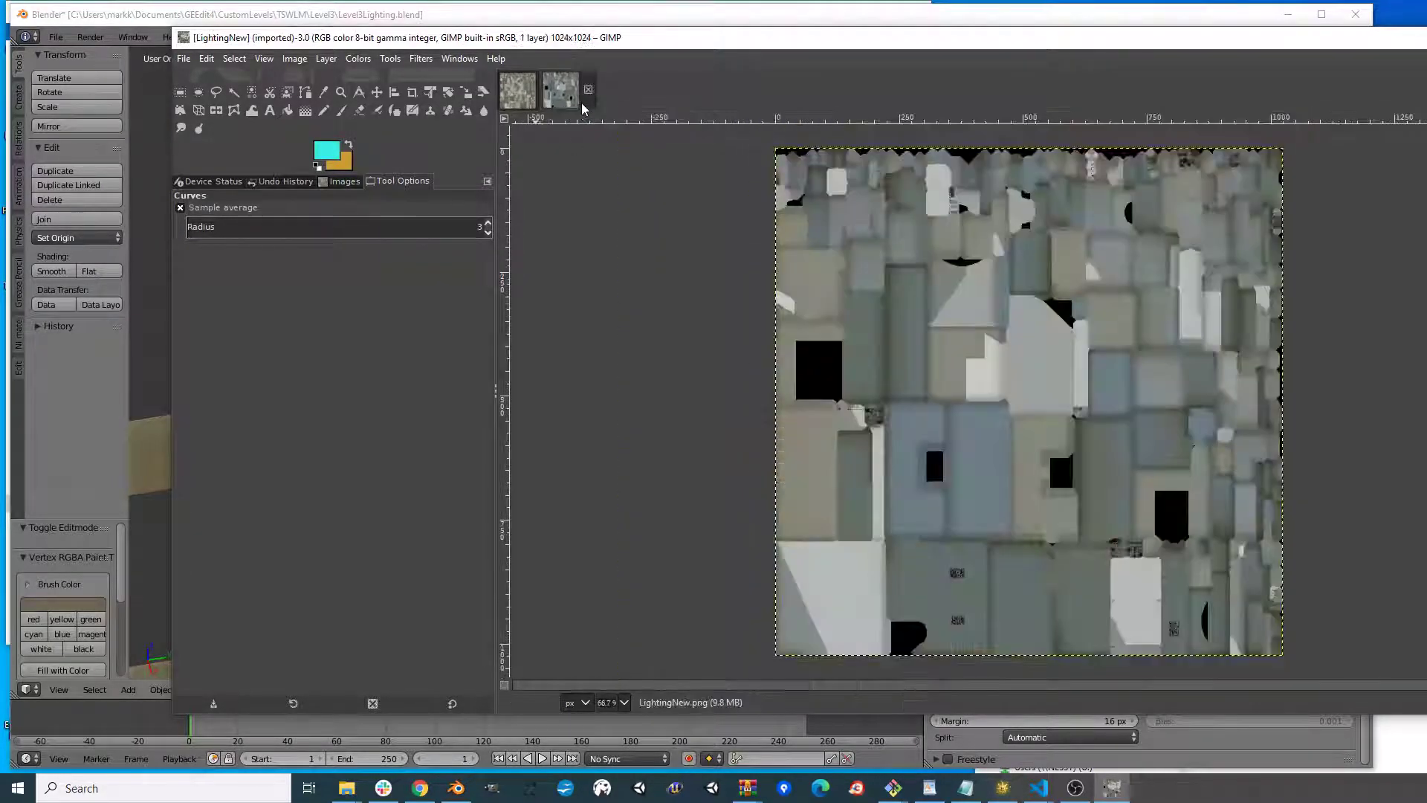
pyautogui.click(207, 60)
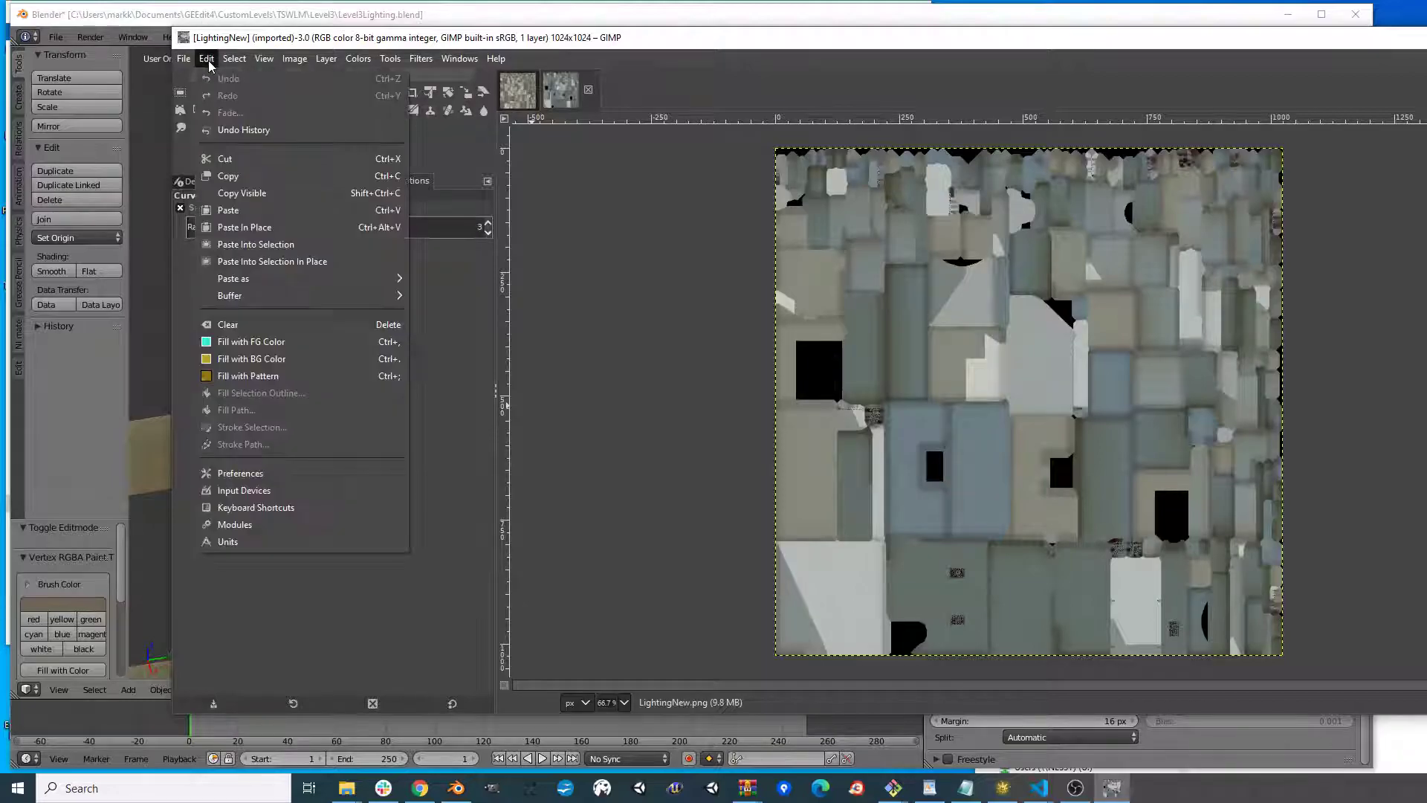
pyautogui.moveTo(371, 279)
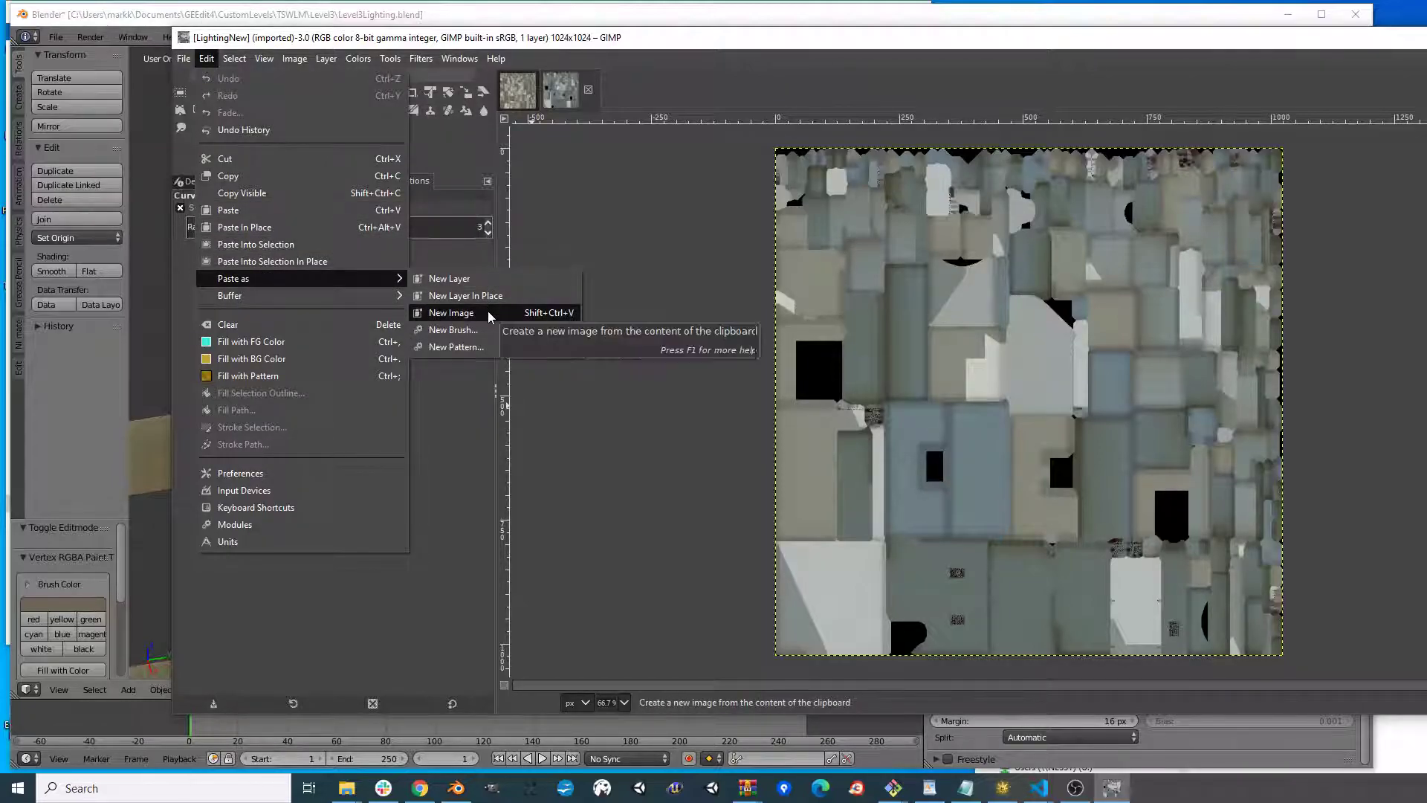
pyautogui.click(475, 279)
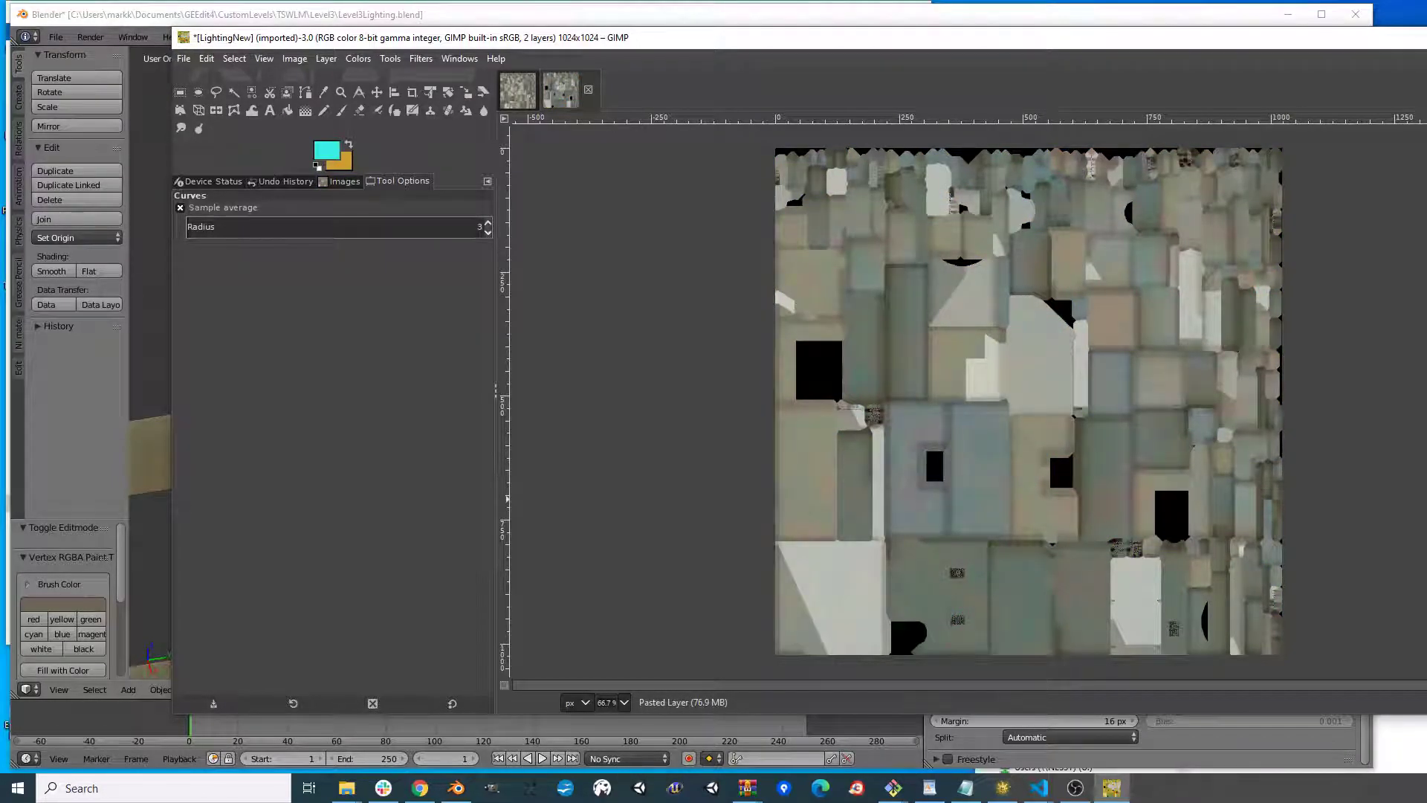
# - Copy the GrungeMap layer from BigLighting.xcf and paste it into LightingNew as another new layer blended over the image
pyautogui.click(560, 90)
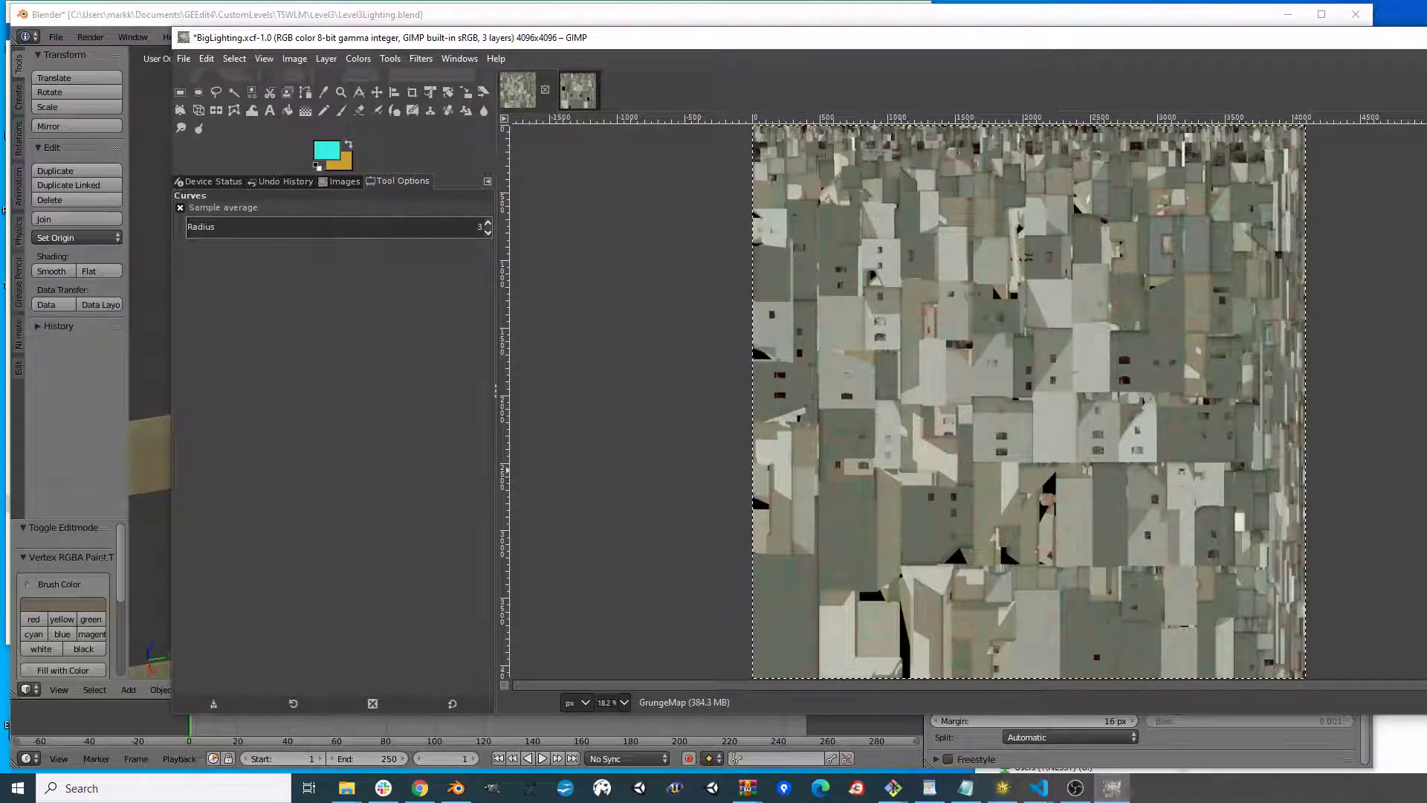
pyautogui.click(518, 89)
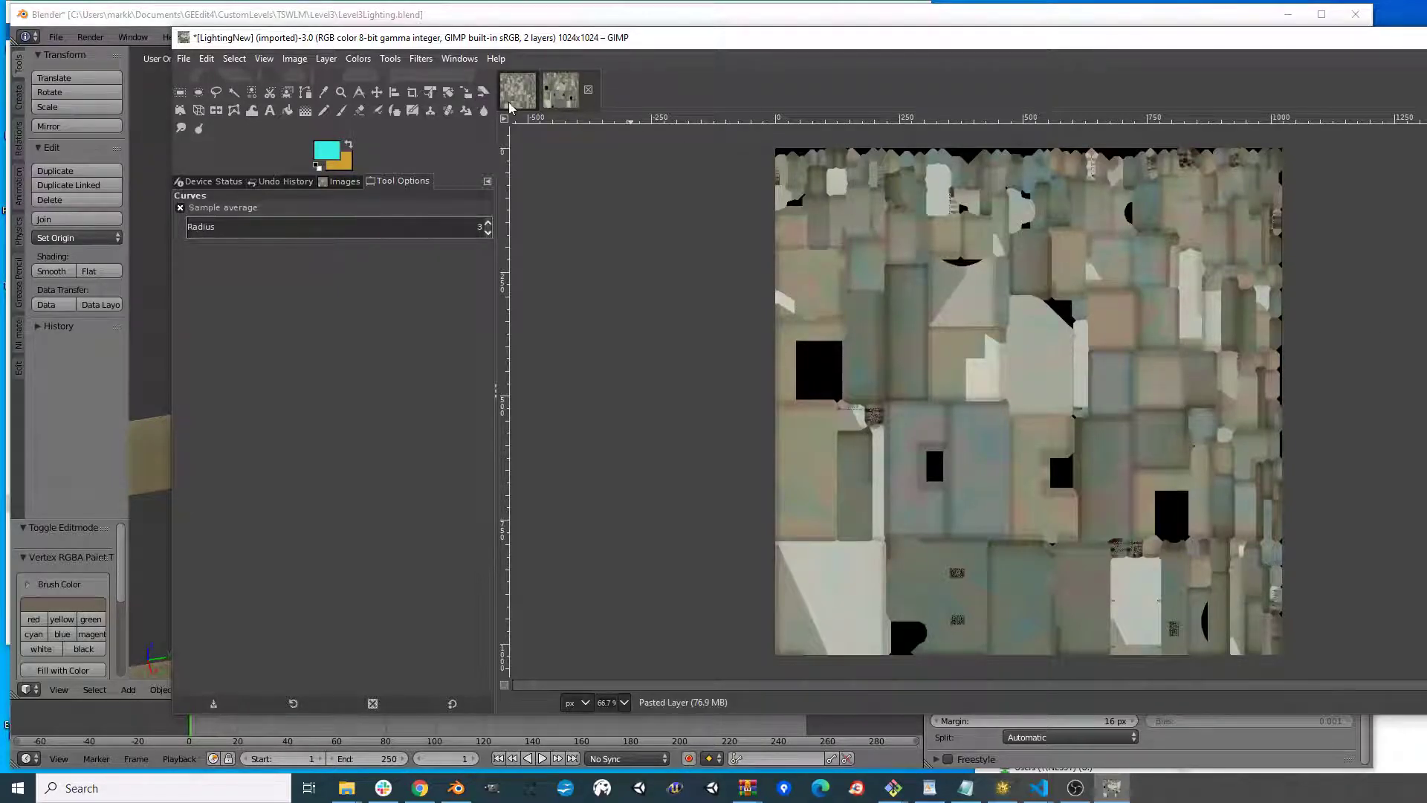
pyautogui.click(561, 91)
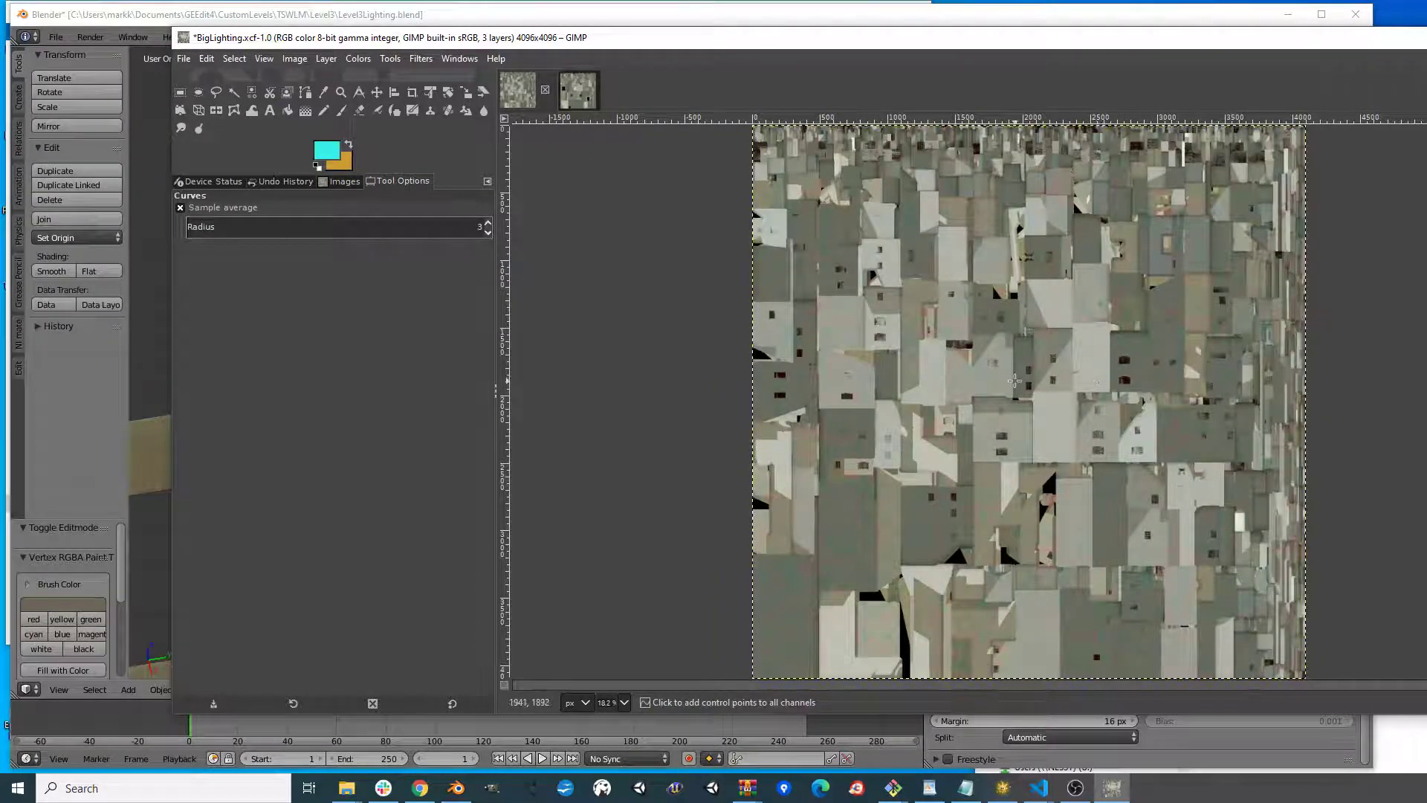
pyautogui.click(518, 91)
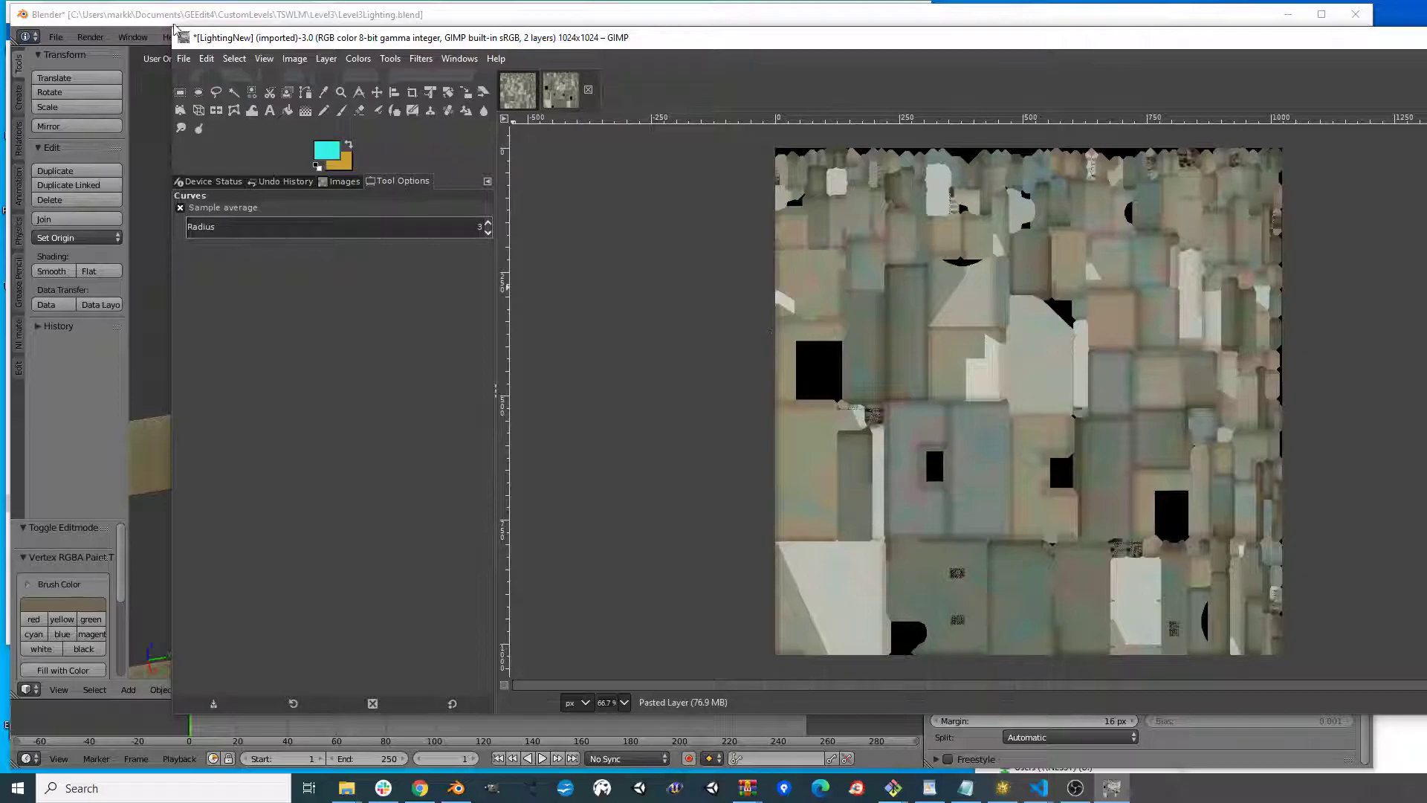
pyautogui.click(206, 58)
pyautogui.moveTo(394, 283)
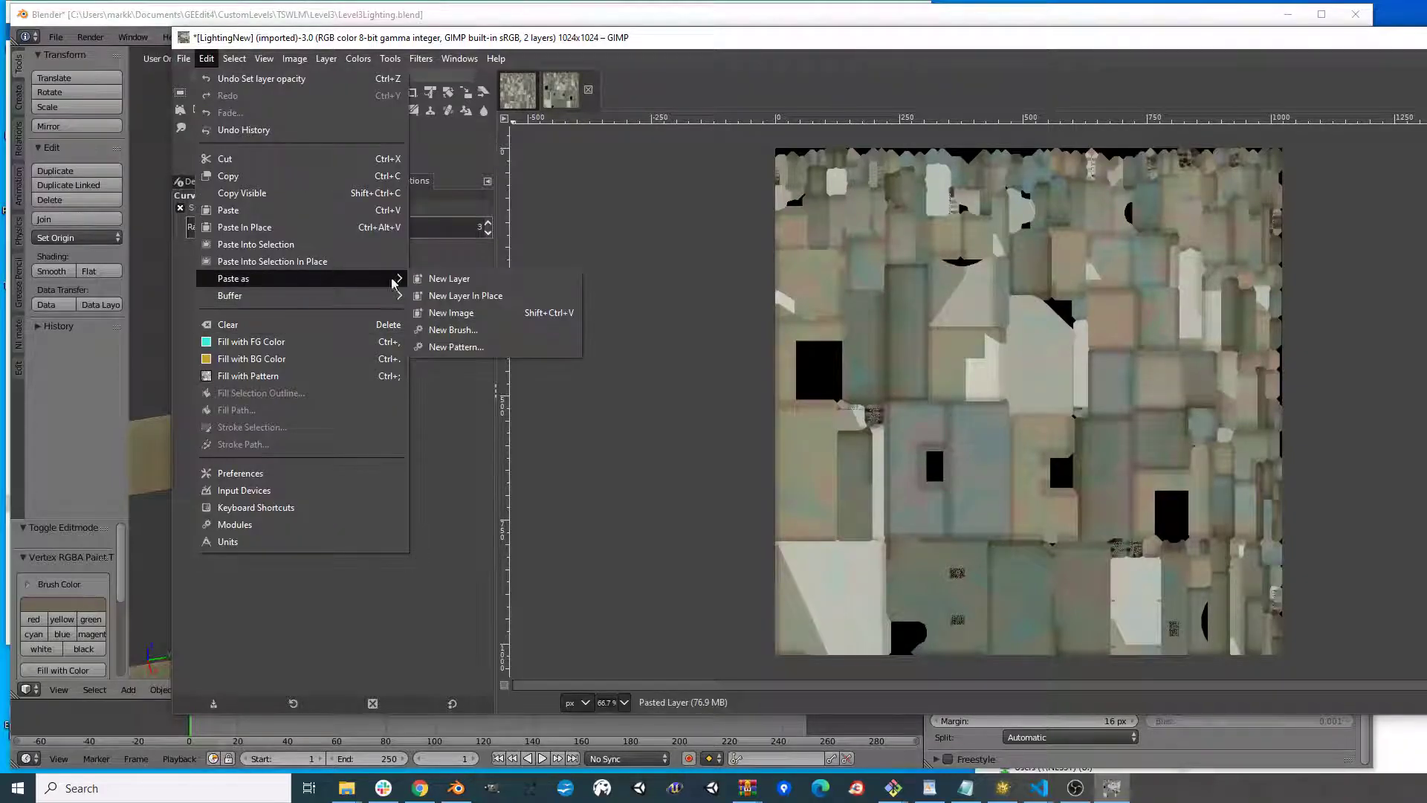
pyautogui.click(439, 279)
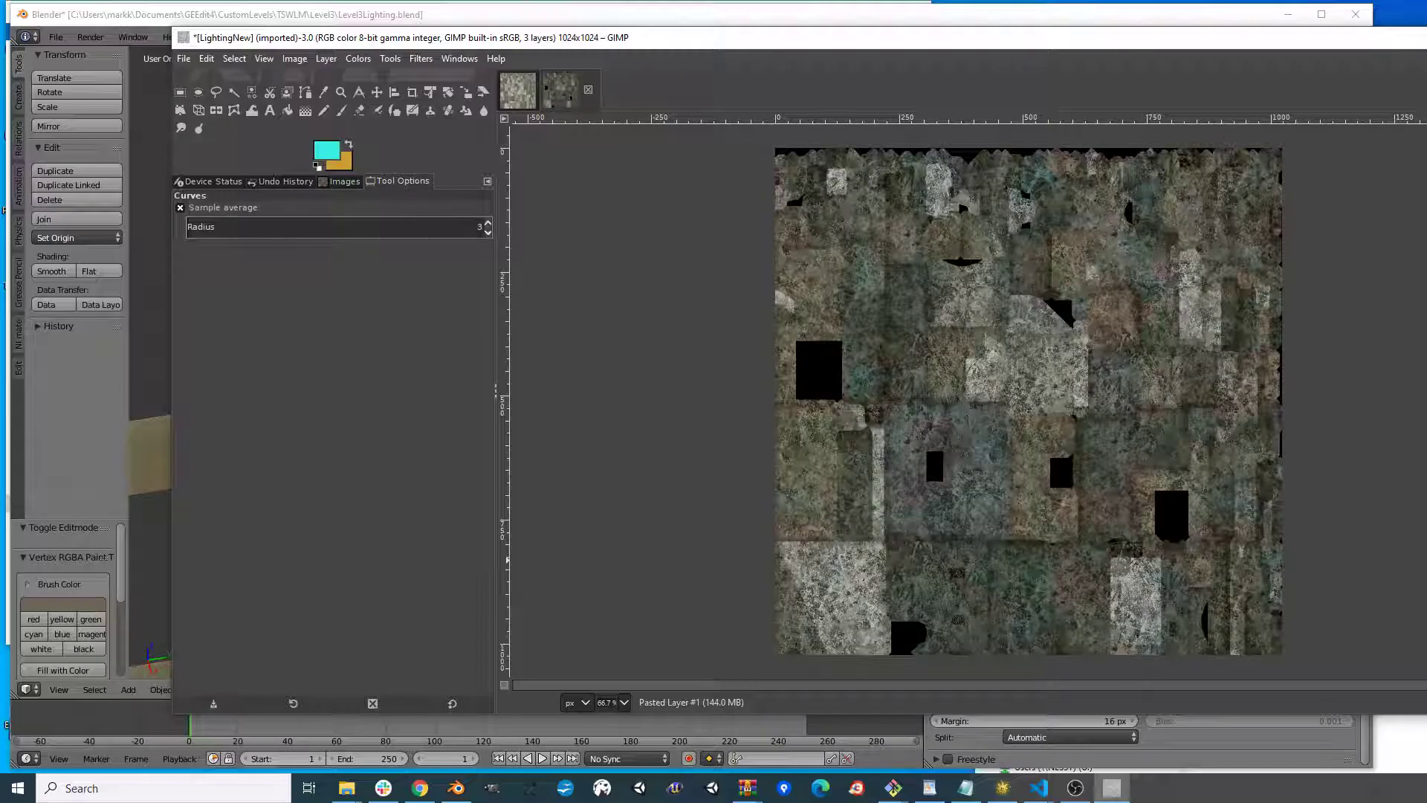
# - Compare LightingNew with BigLighting.xcf and tone down the pasted grunge layer to a subtle strength
pyautogui.click(518, 89)
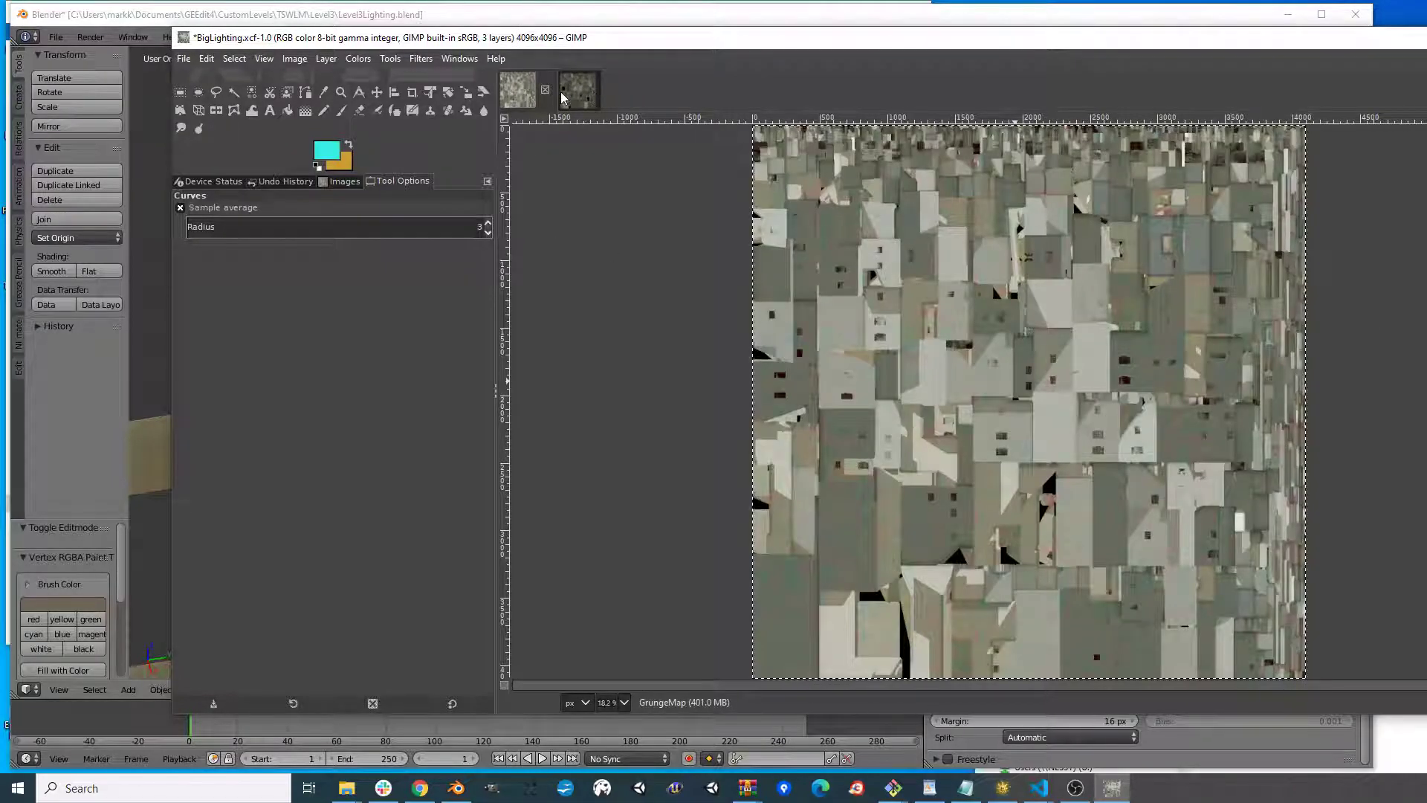
pyautogui.click(562, 97)
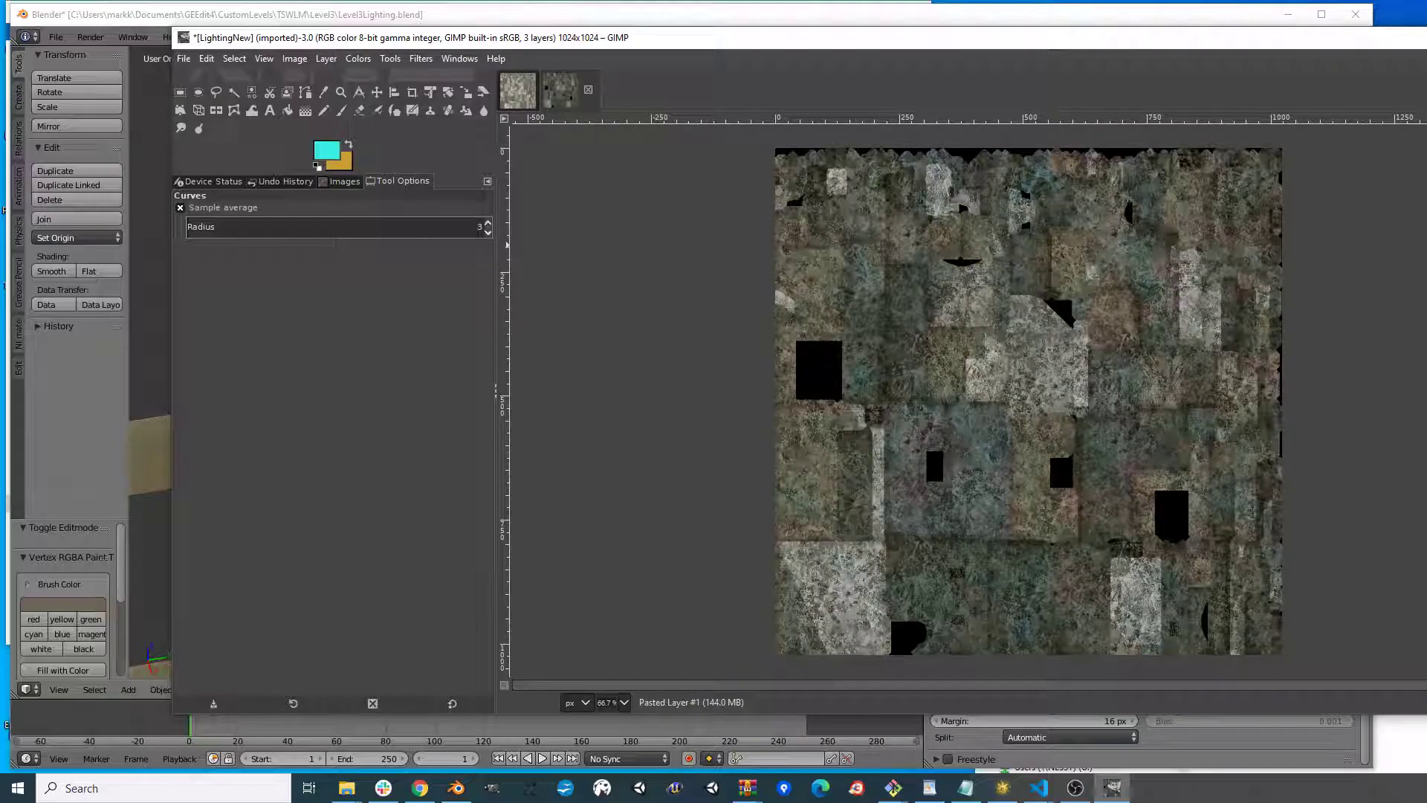
pyautogui.hotkey('ctrl', 'z')
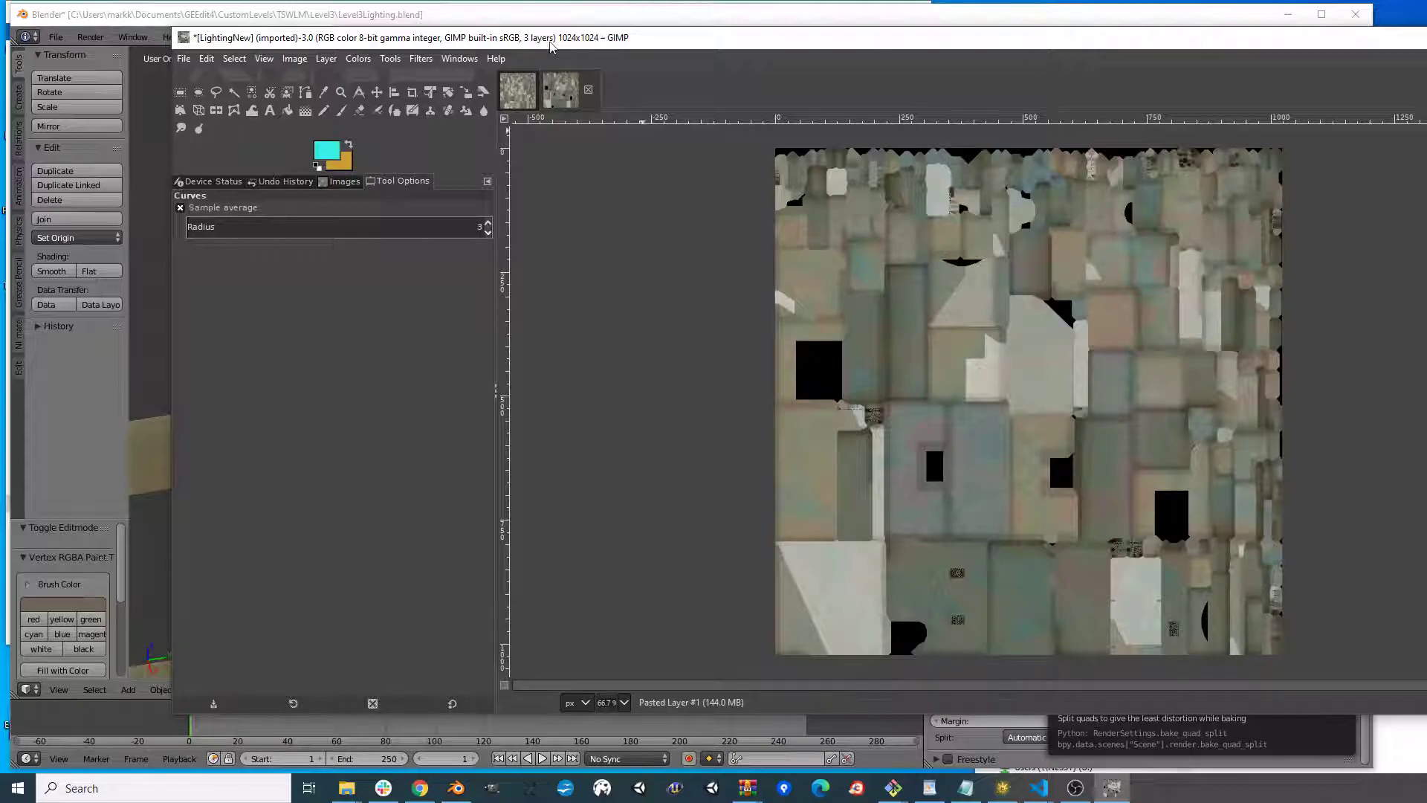
# - Export the layered LightingNew image as PNG over the existing LightingNew.png in the Lighting folder
pyautogui.moveTo(663, 35); pyautogui.dragTo(599, 29)
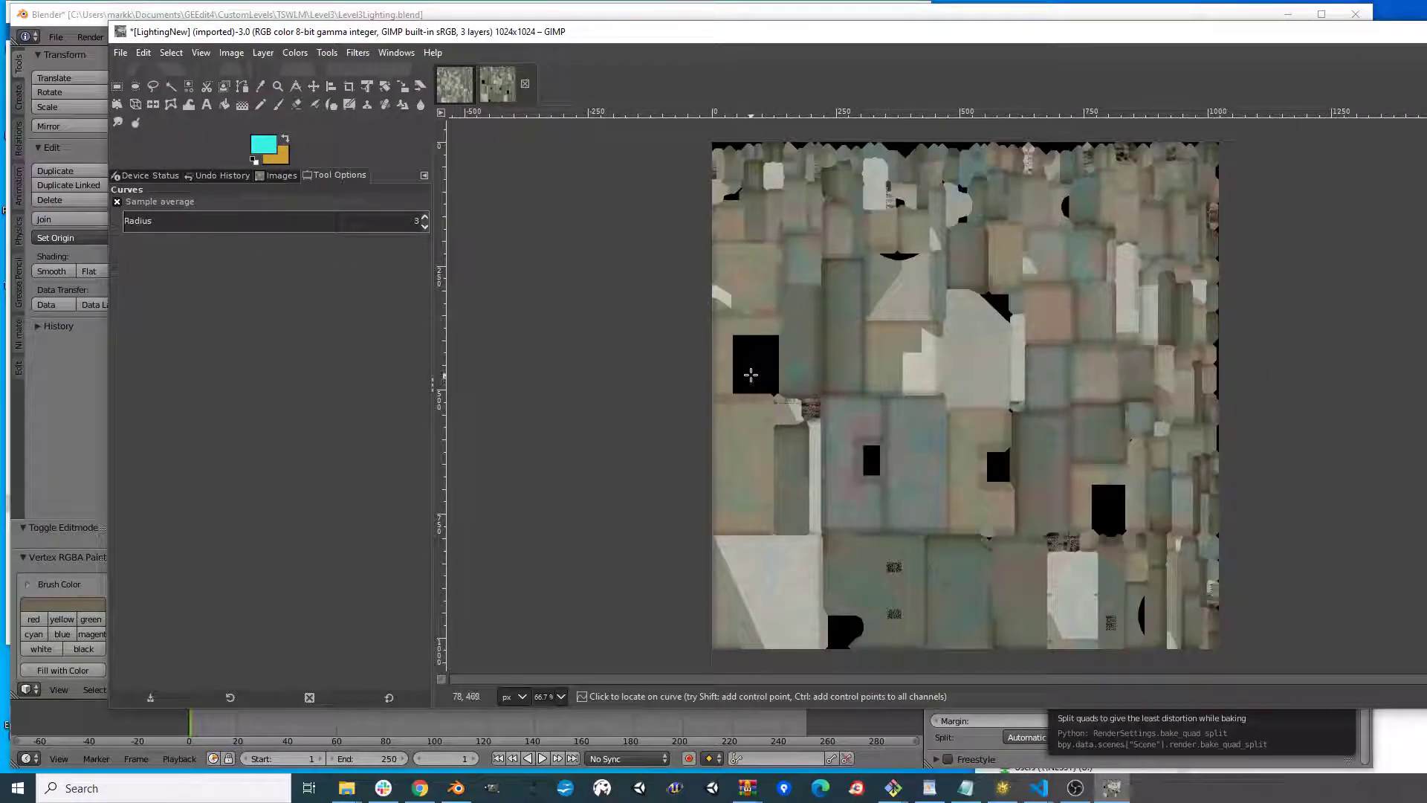
pyautogui.hotkey('shift', 'ctrl', 'e')
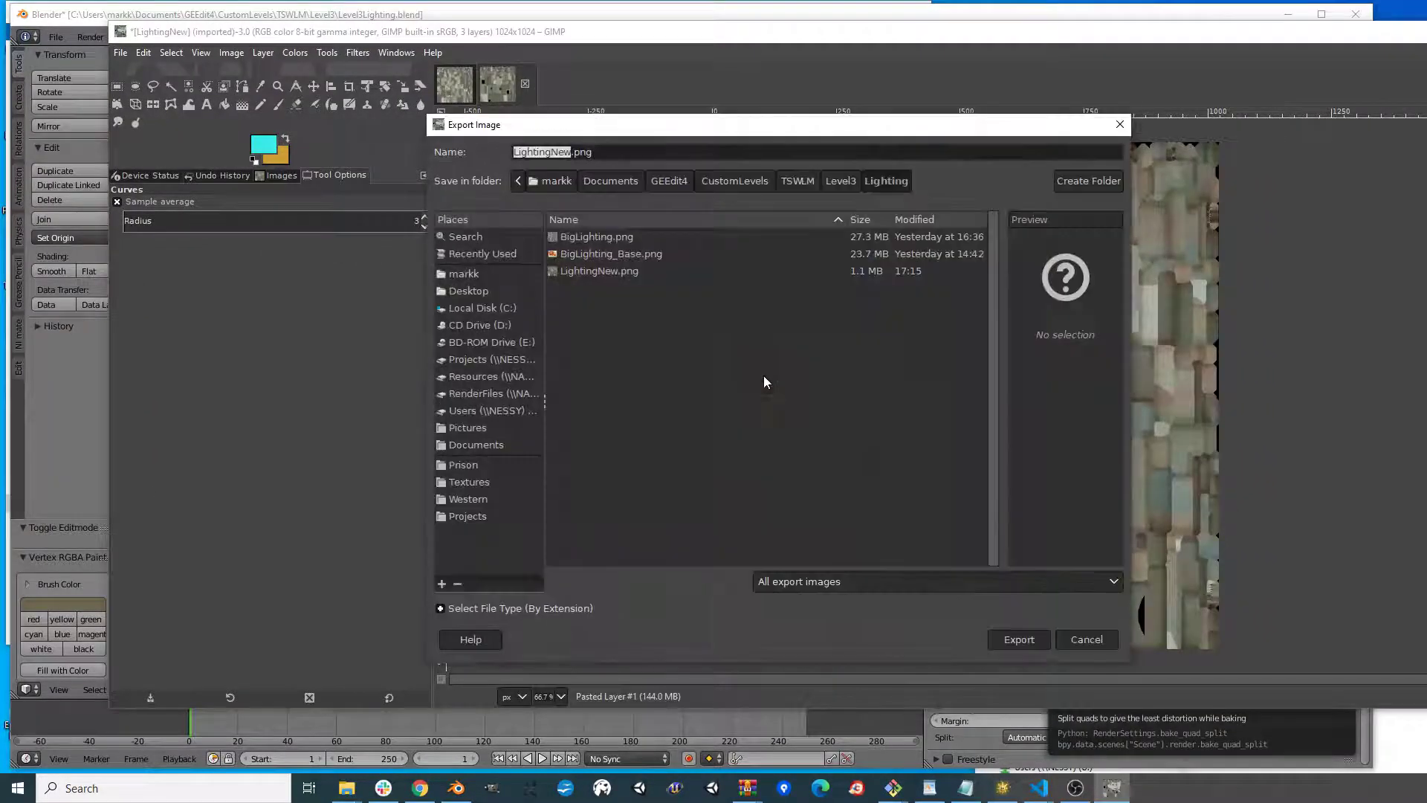
pyautogui.click(585, 272)
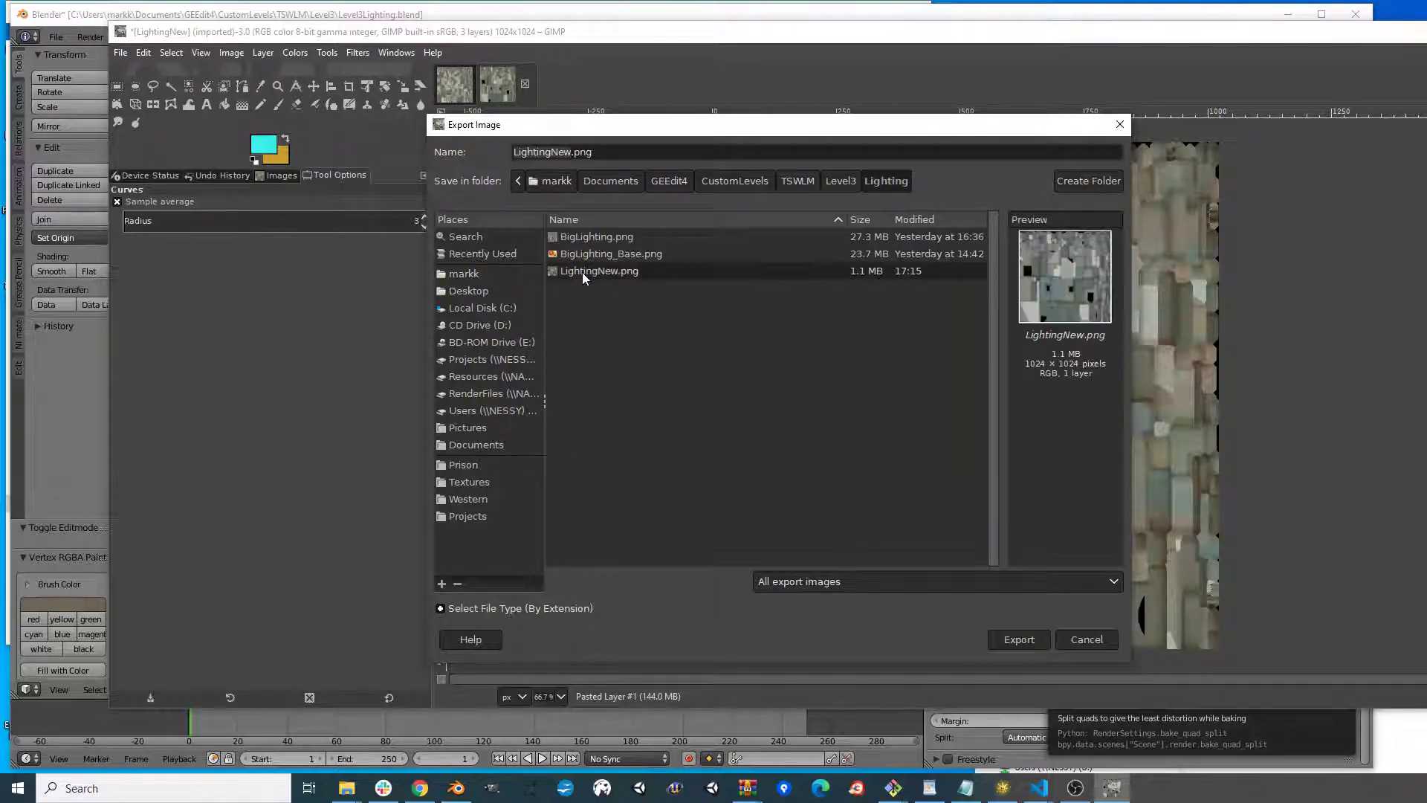
pyautogui.click(1018, 639)
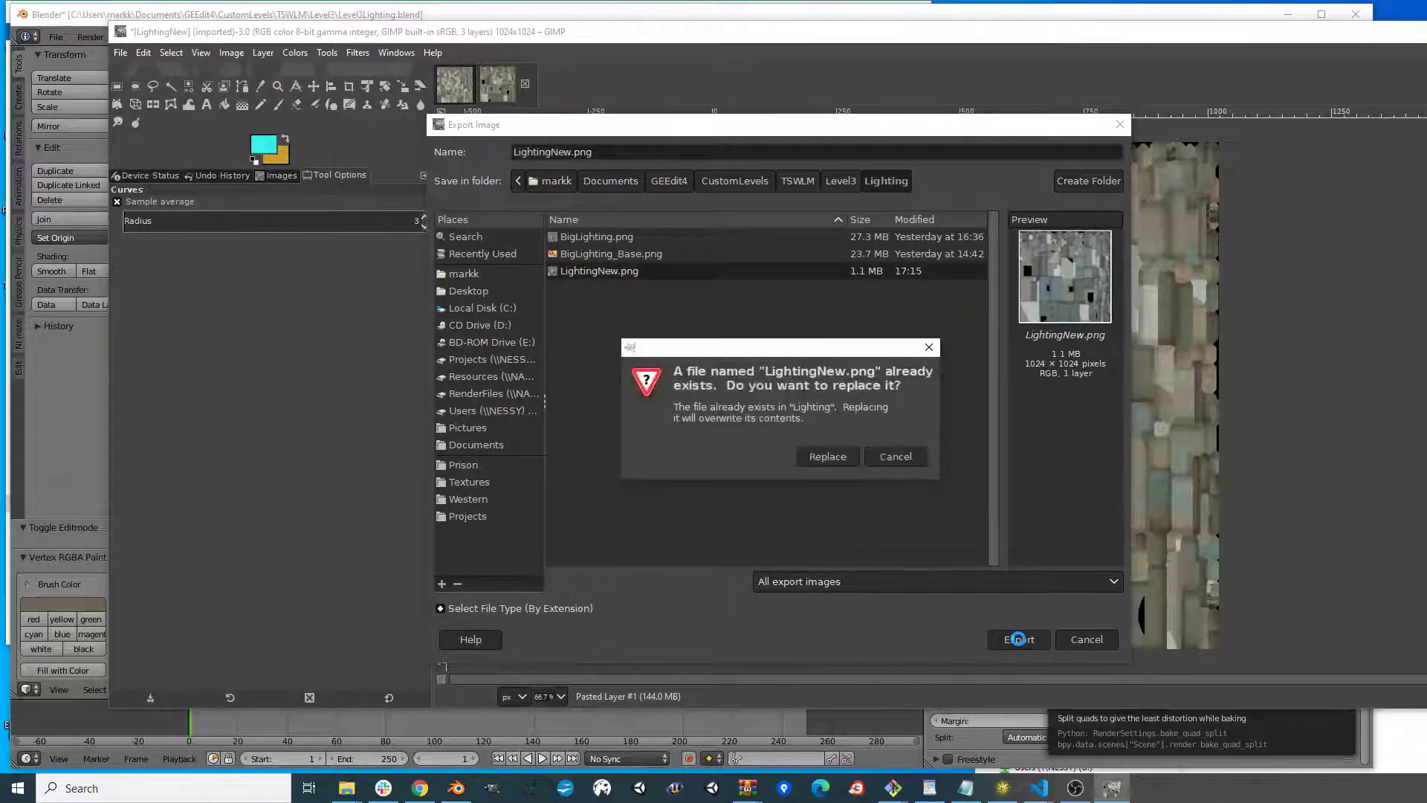
pyautogui.click(818, 456)
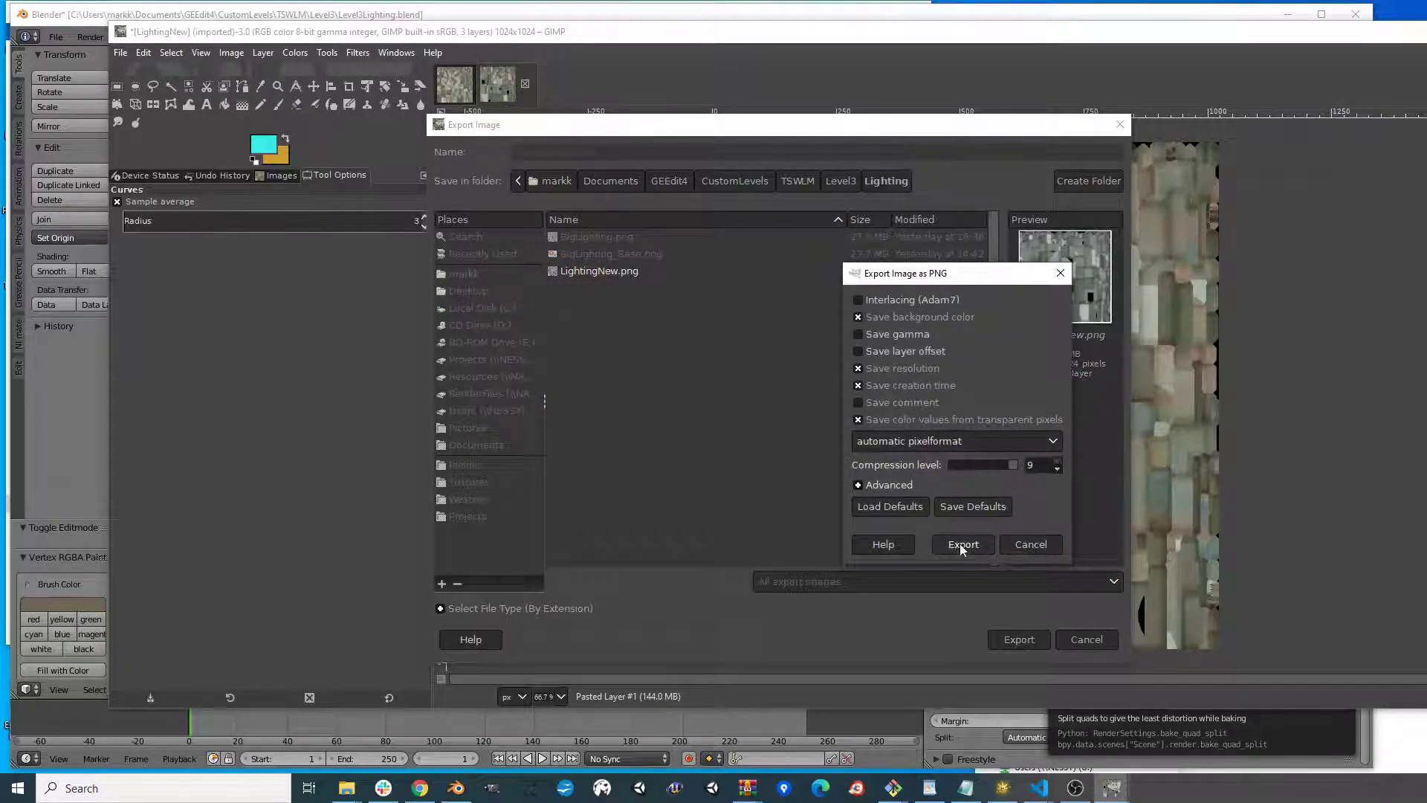
pyautogui.click(961, 544)
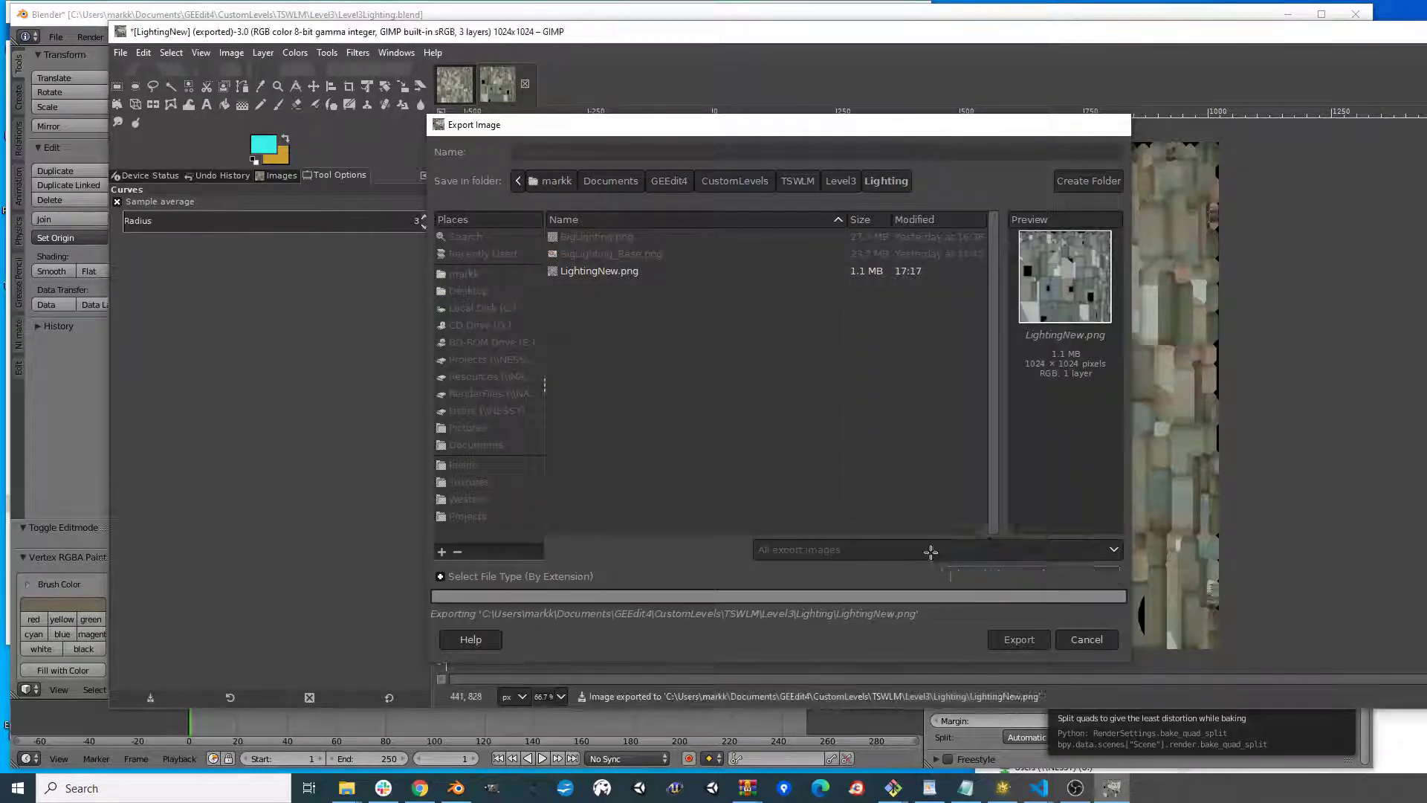
# - Switch to Blender, reload the LightingNew image from disk and examine the updated texture on the building
pyautogui.click(456, 785)
pyautogui.moveTo(440, 637); pyautogui.dragTo(505, 650, button='middle')
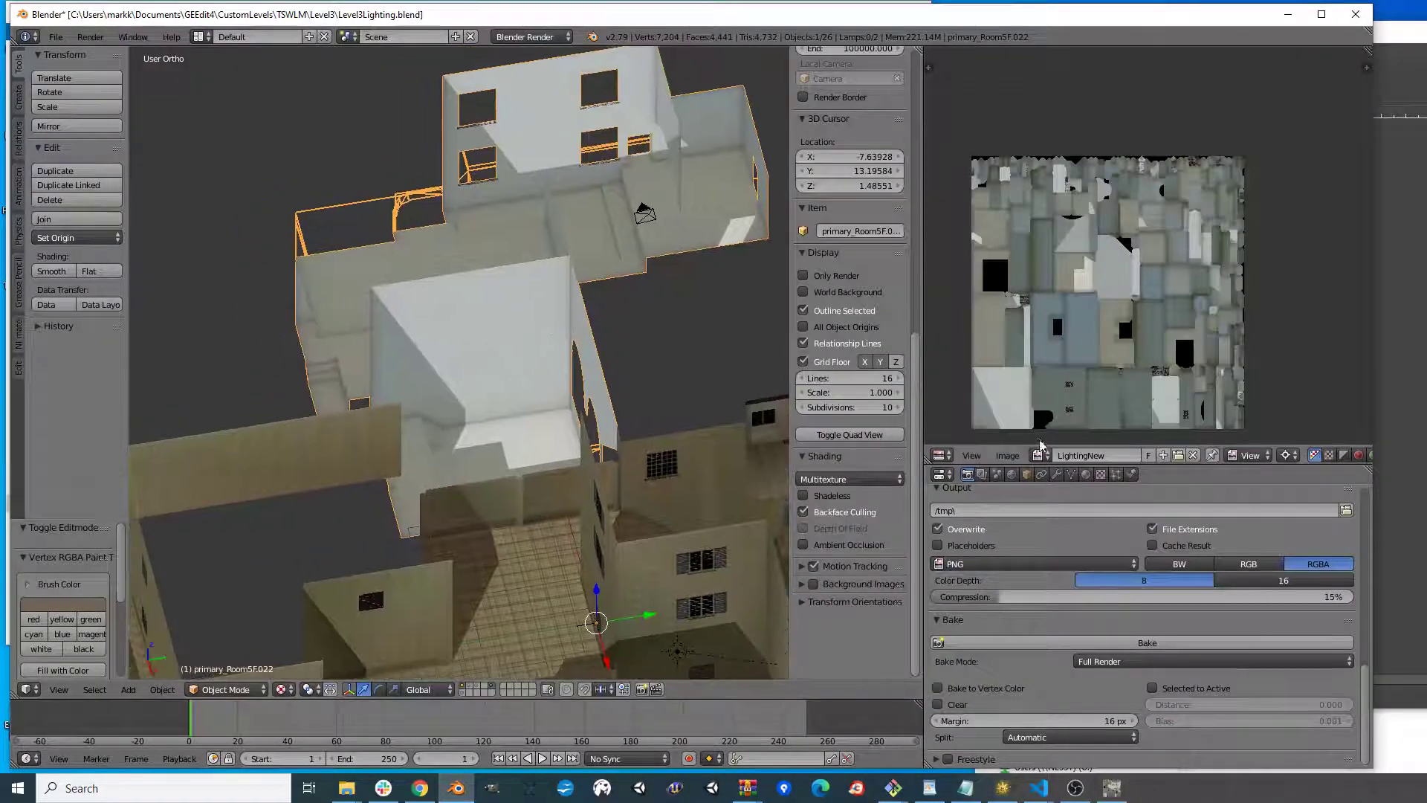
pyautogui.click(1010, 455)
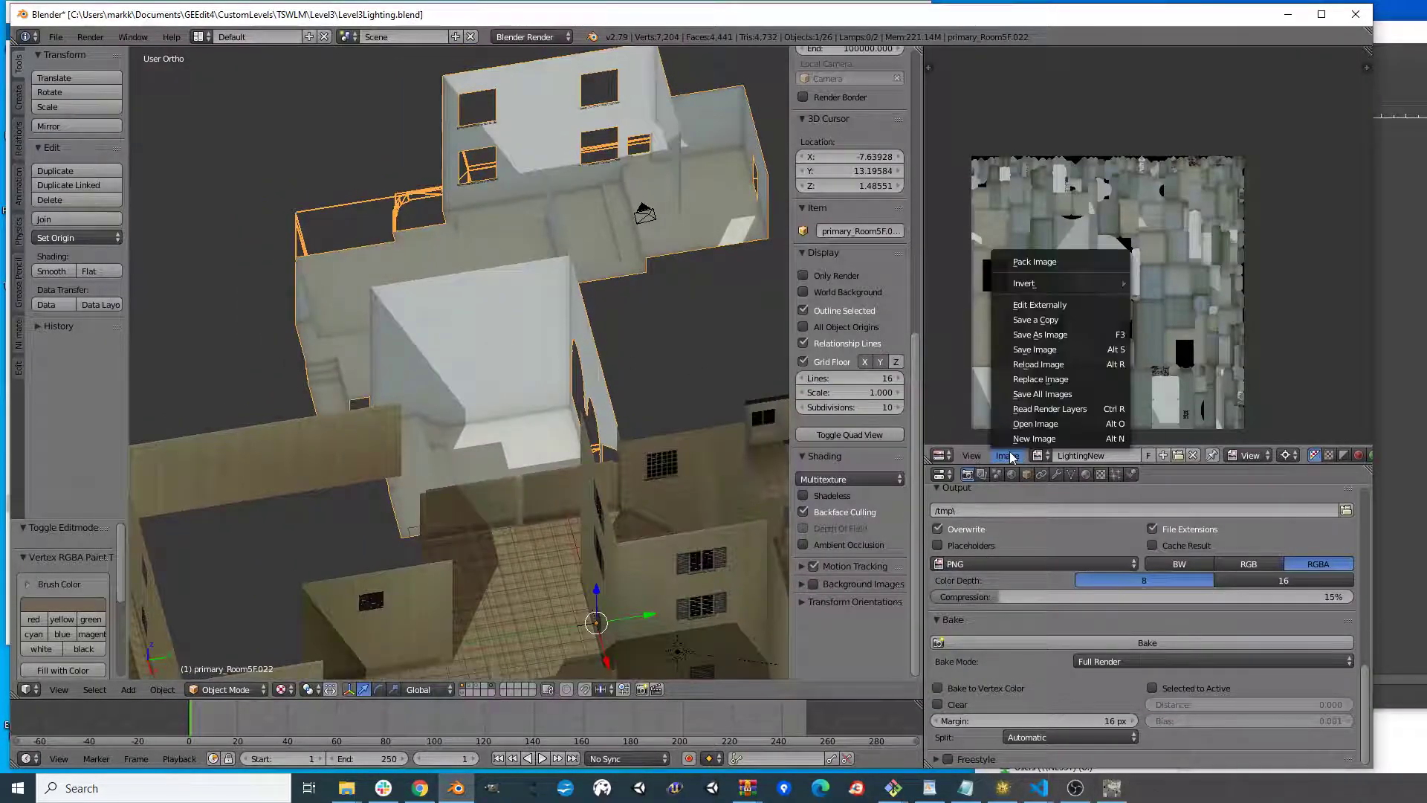
pyautogui.click(1063, 363)
pyautogui.moveTo(599, 320); pyautogui.dragTo(441, 388, button='middle')
pyautogui.moveTo(518, 416); pyautogui.dragTo(451, 258, button='middle')
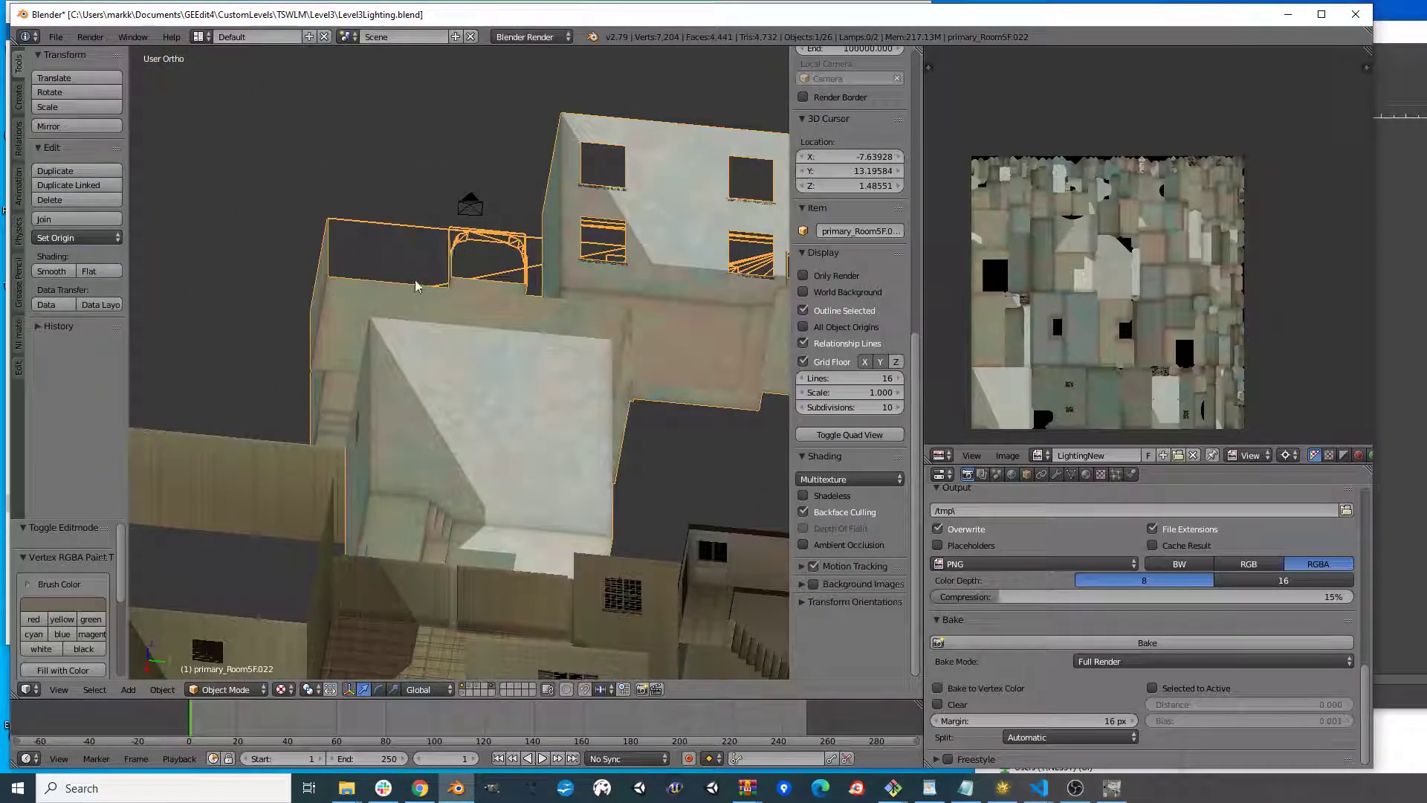
pyautogui.moveTo(460, 351)
pyautogui.mouseDown(button='middle')
pyautogui.moveTo(475, 471)
pyautogui.moveTo(468, 315)
pyautogui.moveTo(703, 312)
pyautogui.moveTo(414, 342)
pyautogui.moveTo(405, 426)
pyautogui.moveTo(447, 321)
pyautogui.moveTo(469, 331)
pyautogui.mouseUp(button='middle')
pyautogui.moveTo(554, 342); pyautogui.dragTo(507, 403, button='middle')
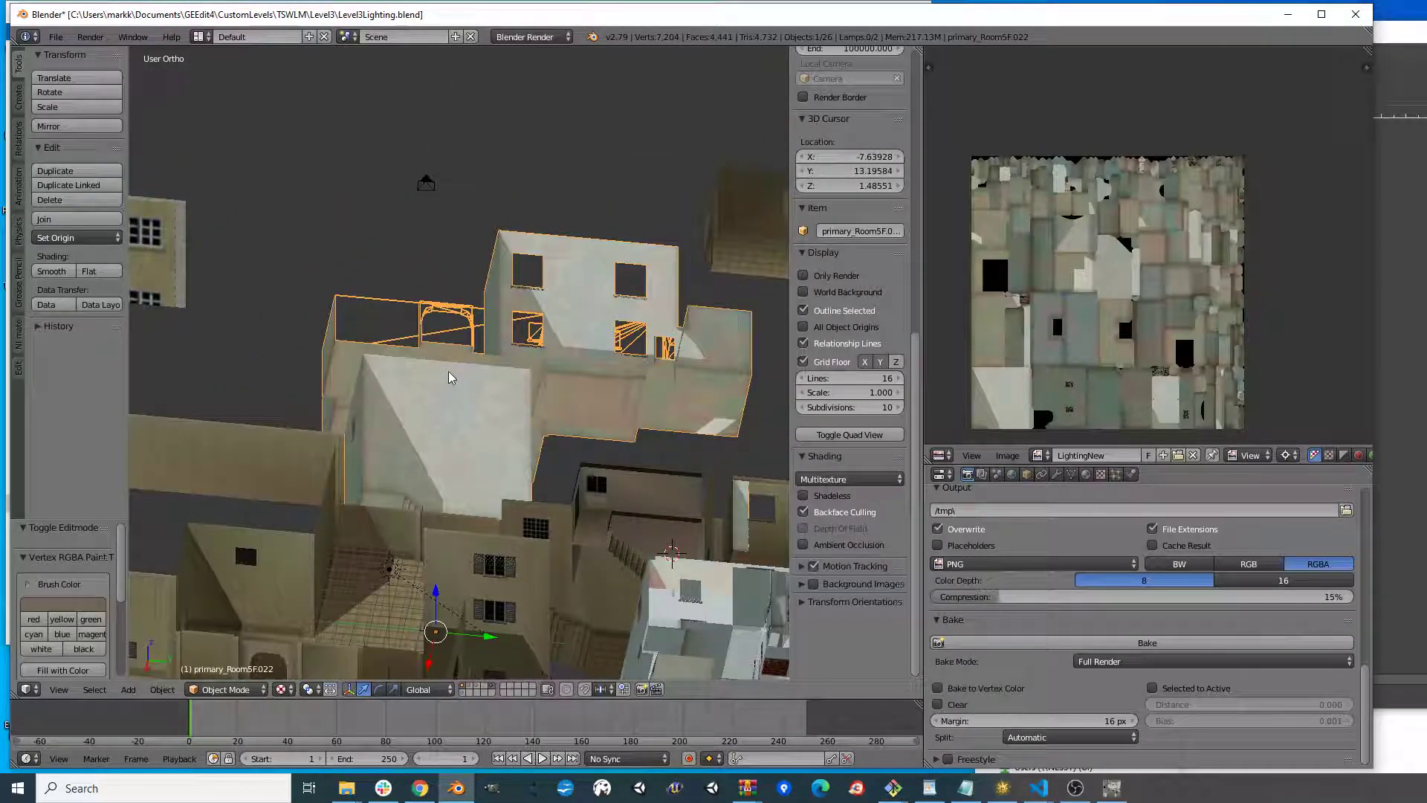
# - Put the building in Vertex Paint mode and bring up the tools for baking the texture to vertex colours
pyautogui.press('v')
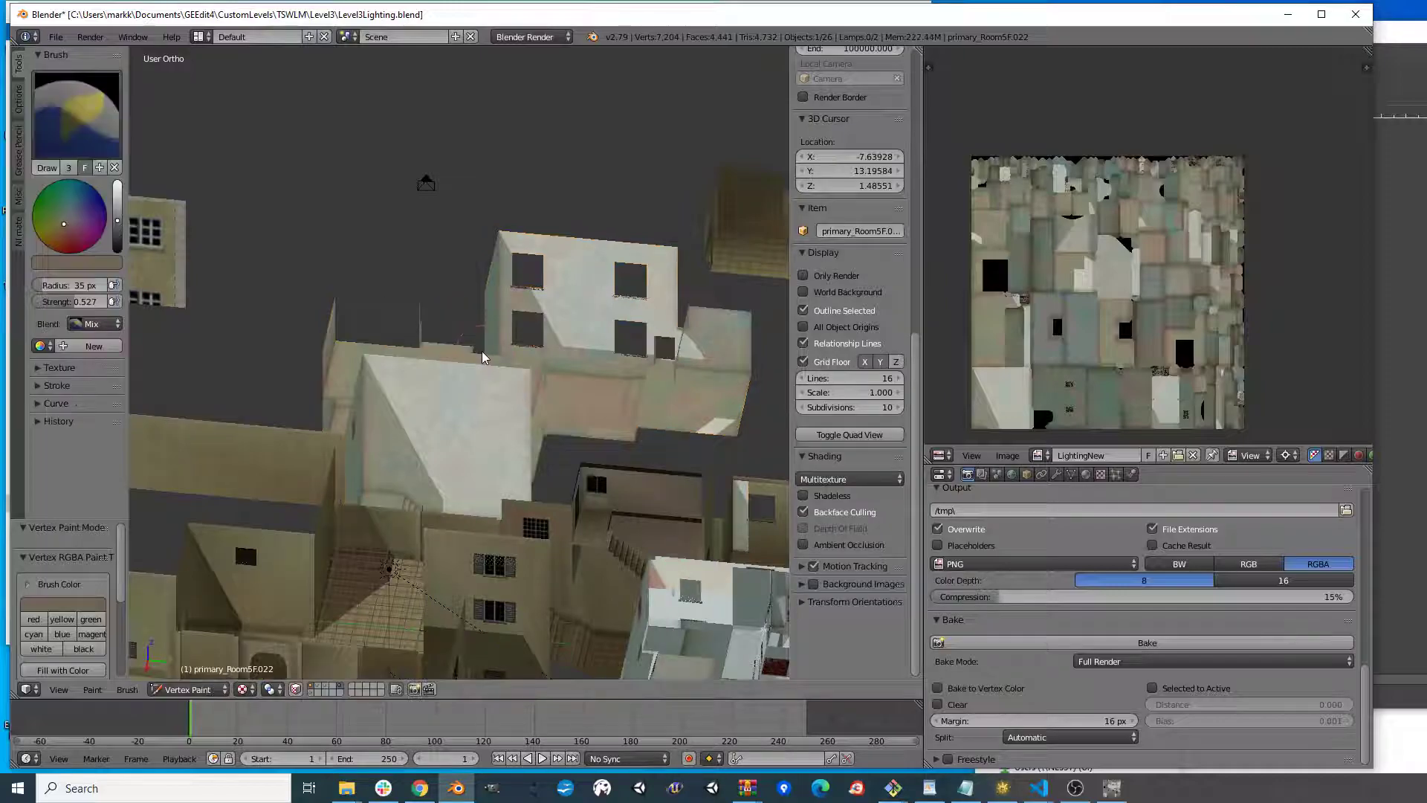
pyautogui.press('v')
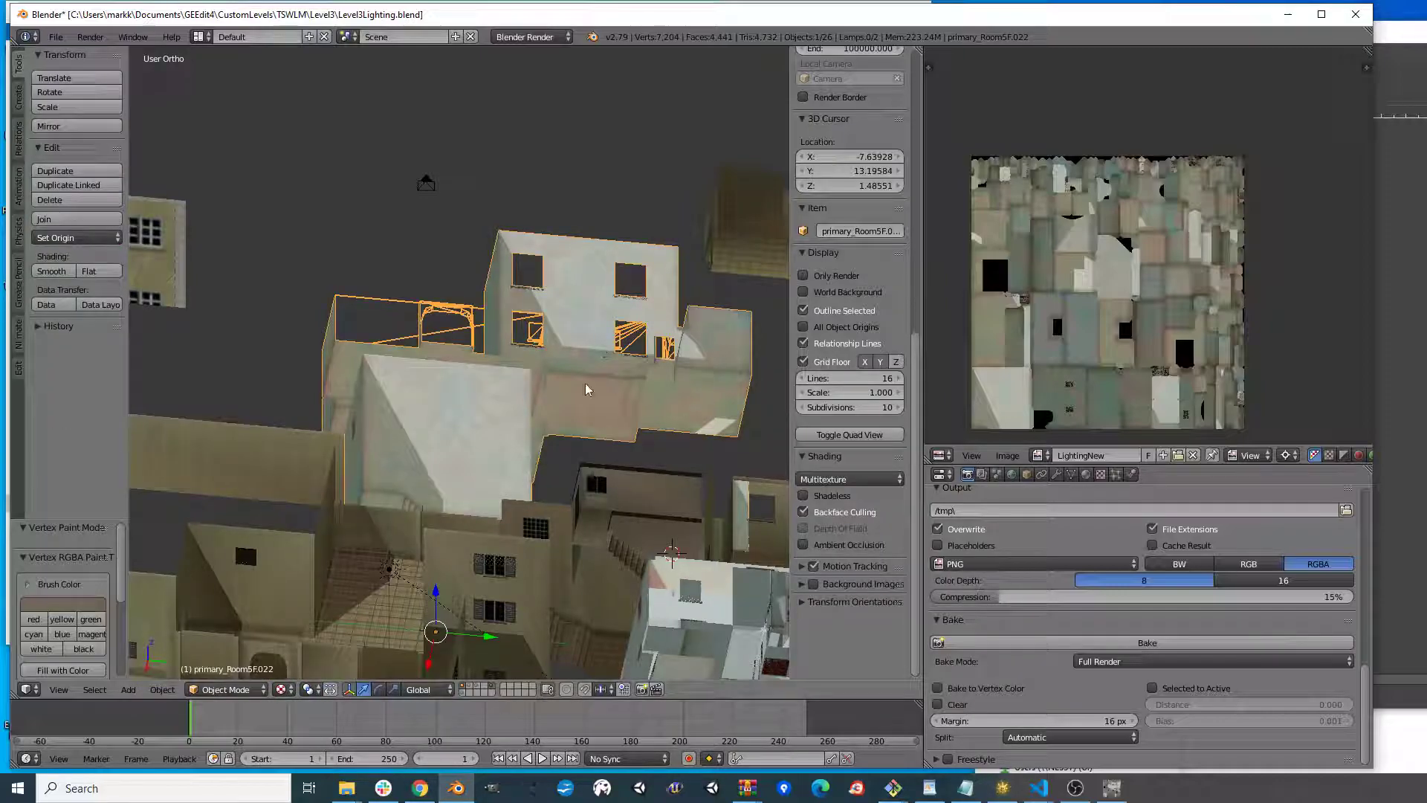
pyautogui.click(248, 690)
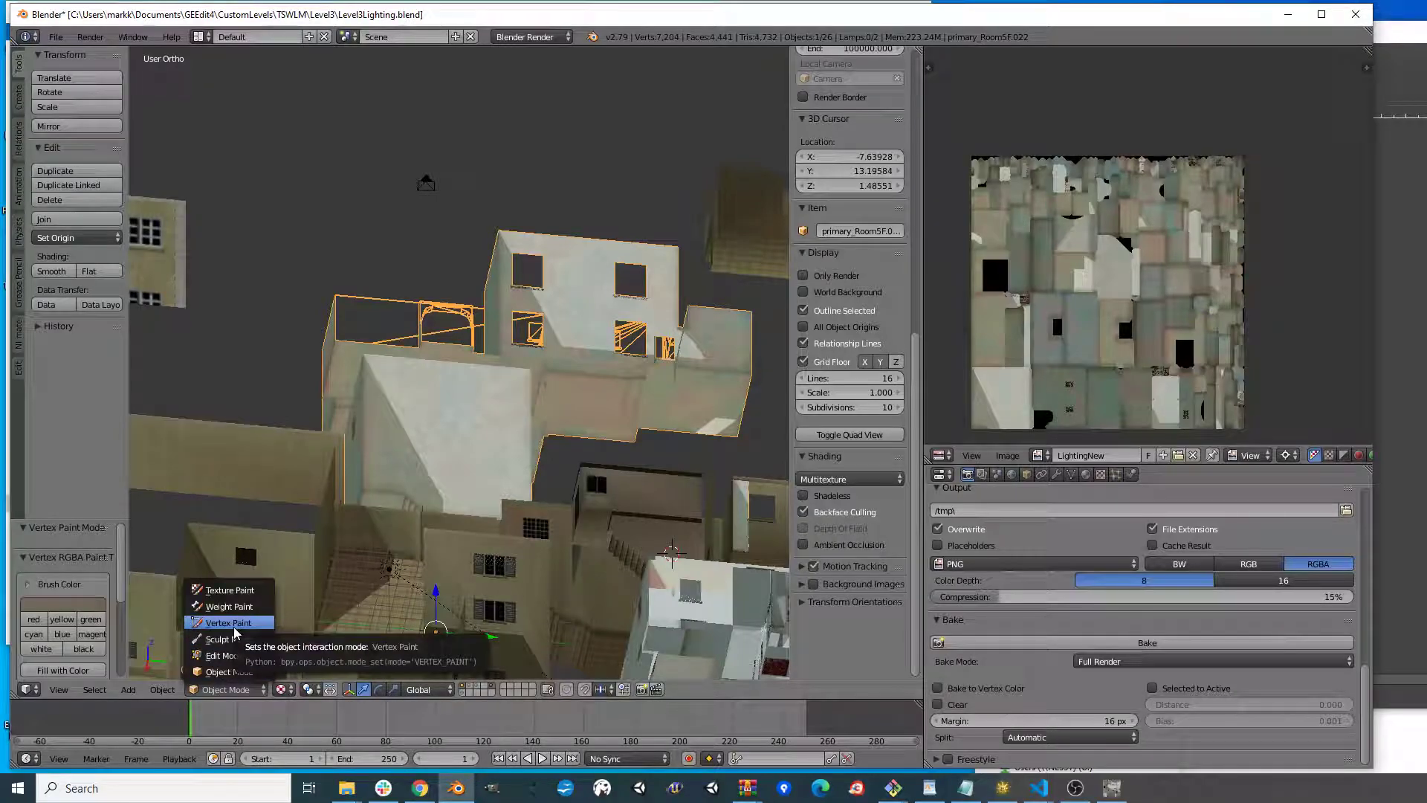
pyautogui.click(235, 628)
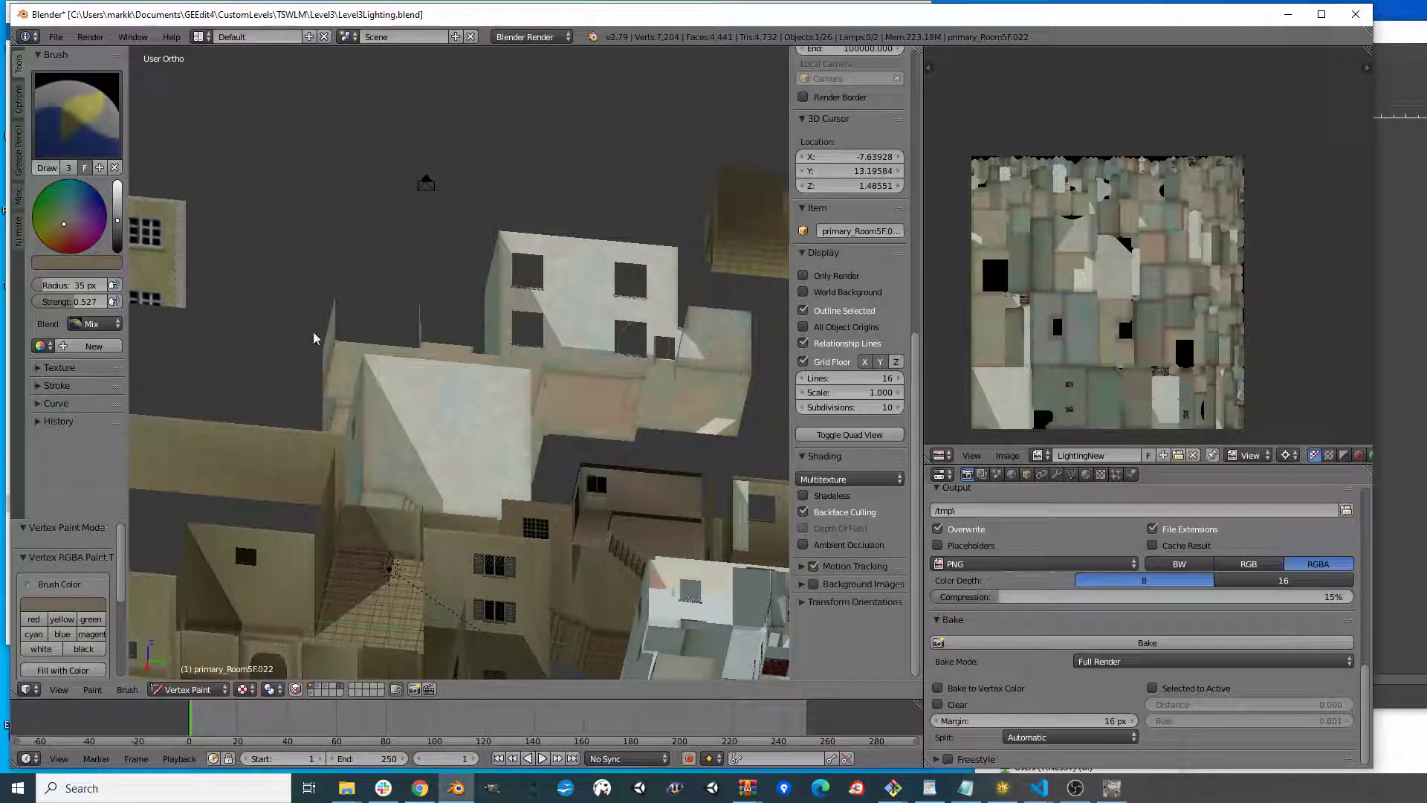
pyautogui.click(18, 202)
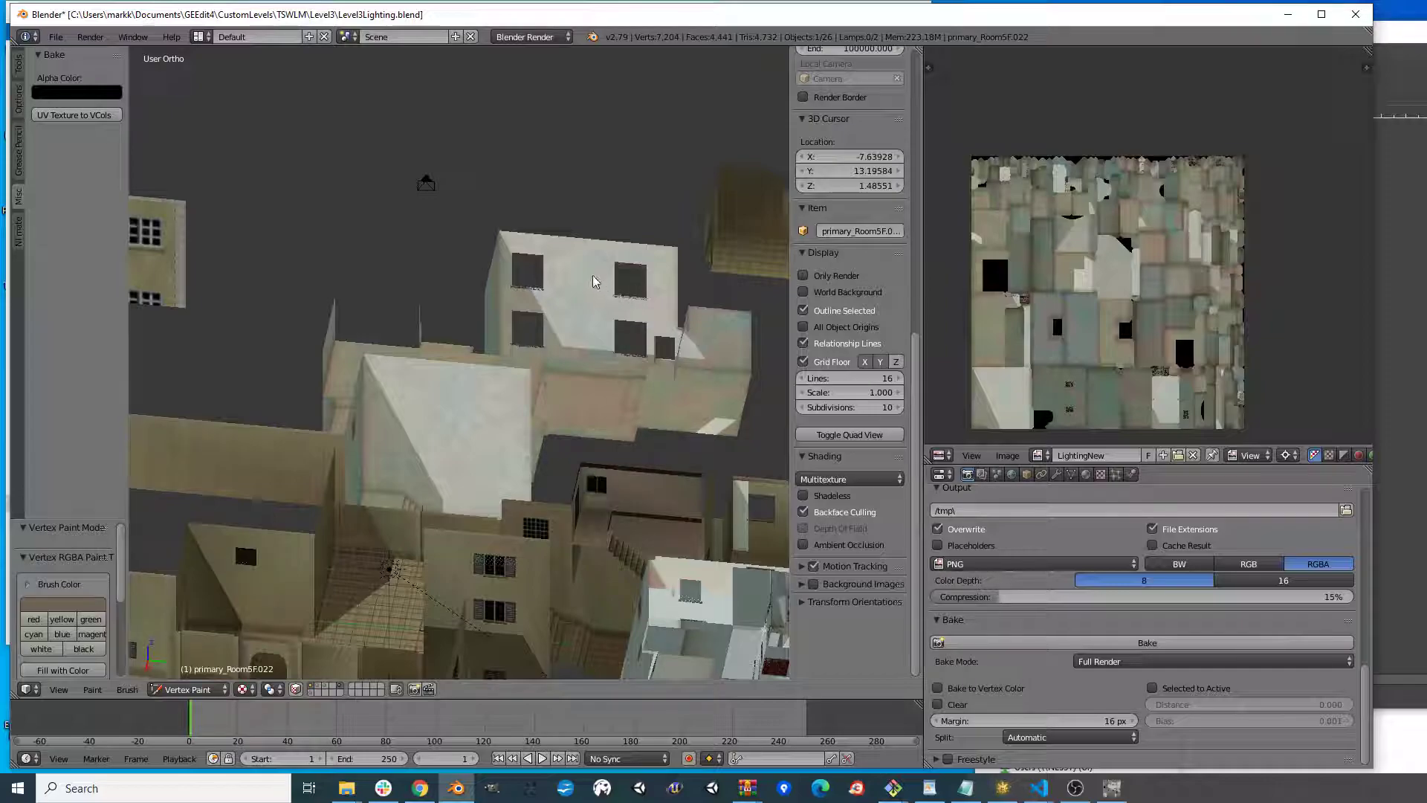
# - Remove the building's Col vertex colour layer and bake the UV texture into new vertex colours
pyautogui.click(1071, 474)
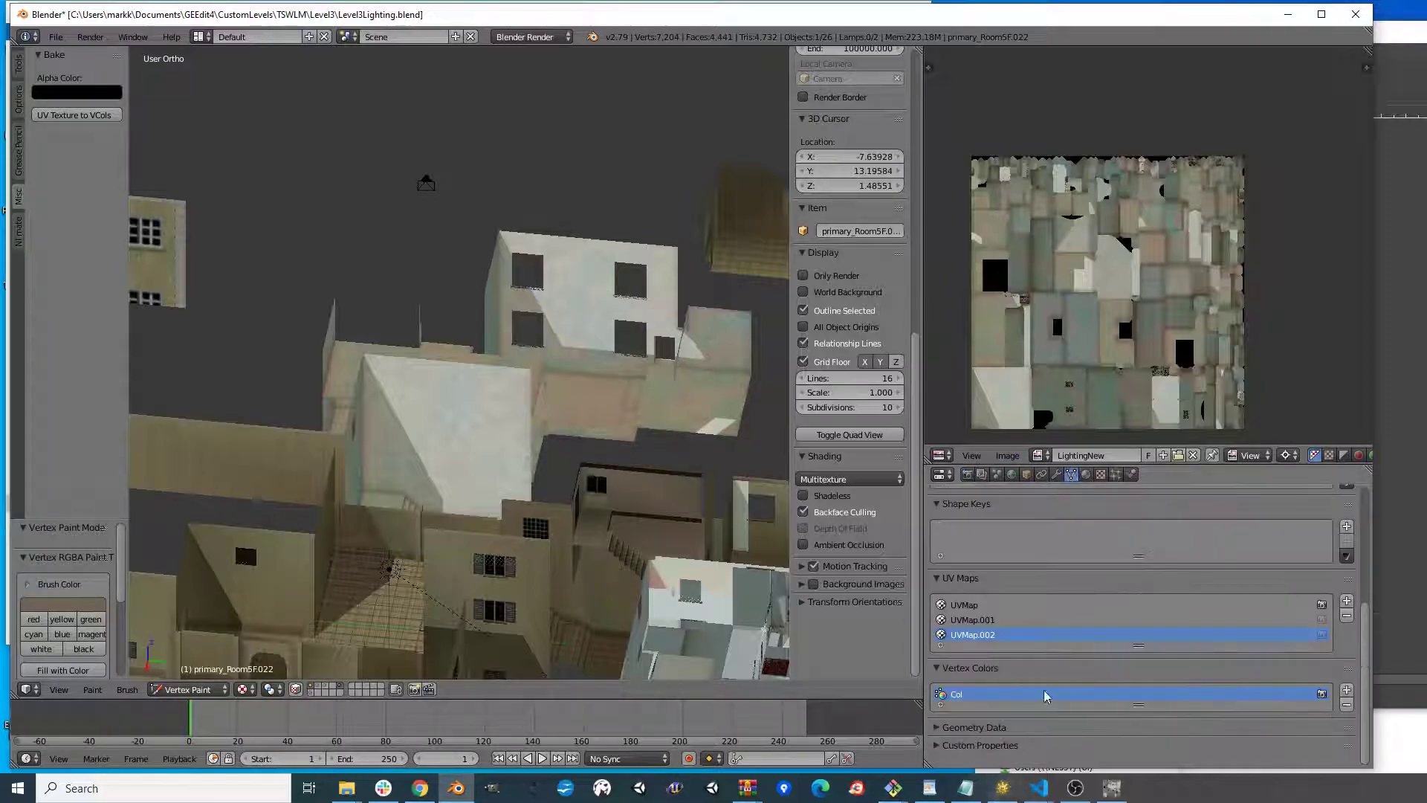
pyautogui.click(1347, 705)
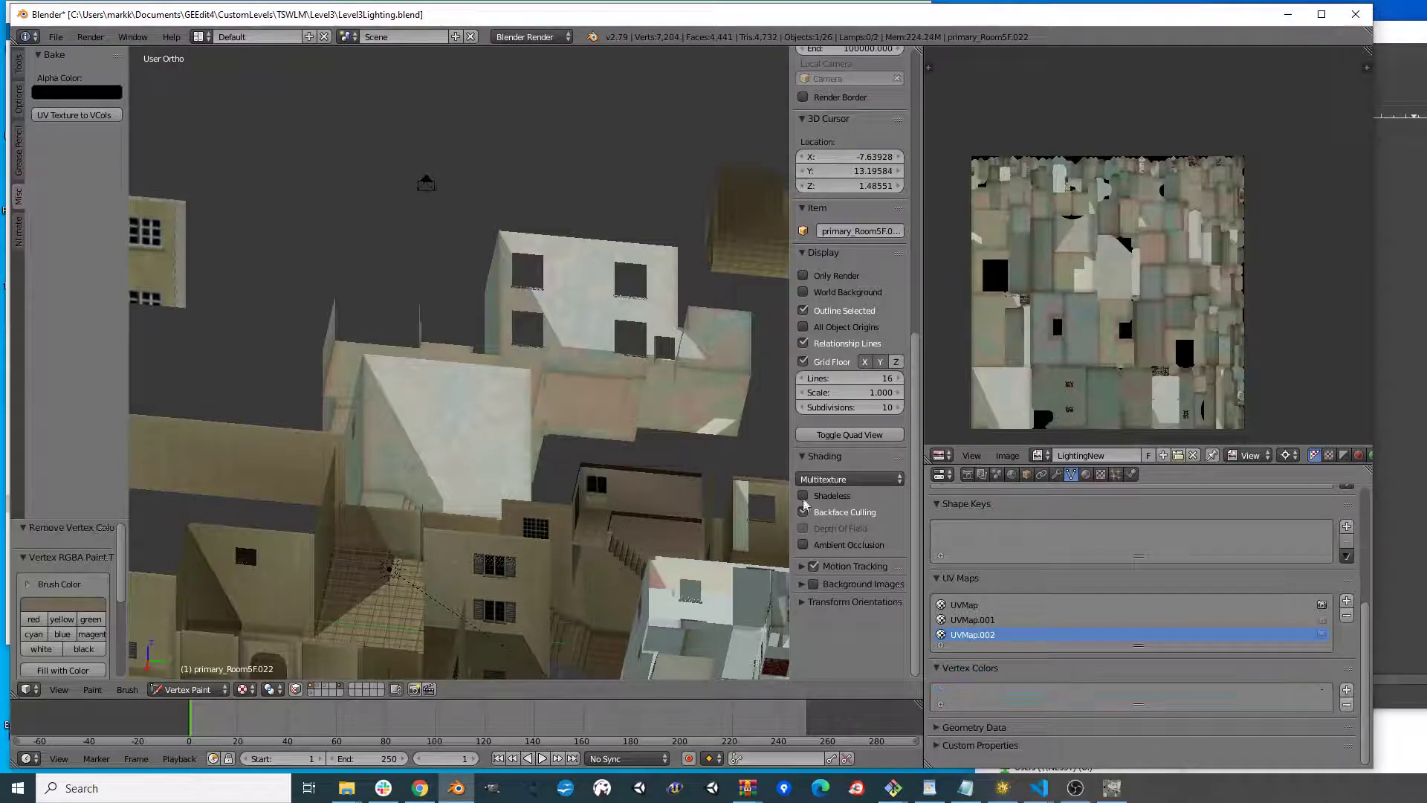
pyautogui.click(71, 117)
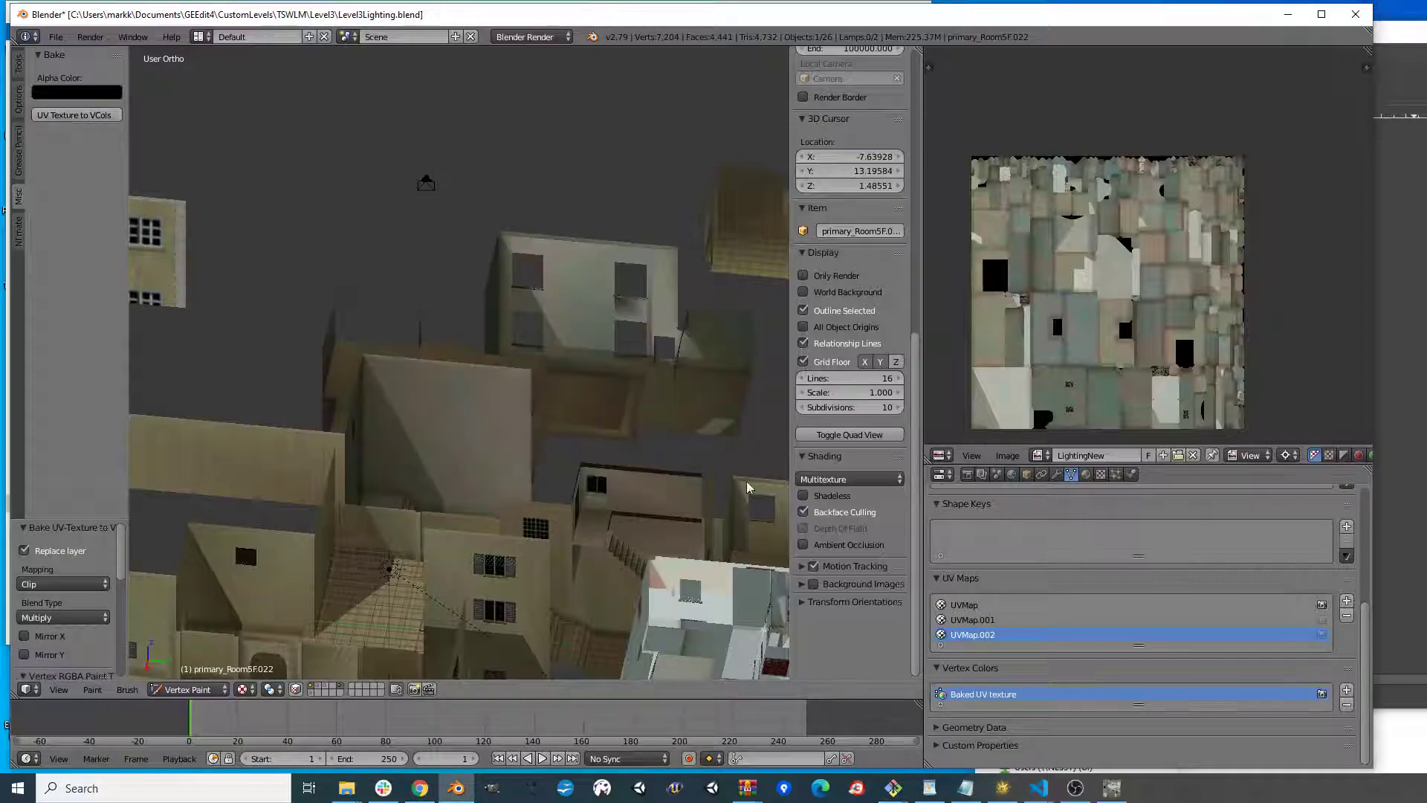
# - Compare the baked vertex colours under UVMap and UVMap.002, and return the building to Object Mode
pyautogui.click(968, 606)
pyautogui.moveTo(391, 367); pyautogui.dragTo(628, 328, button='middle')
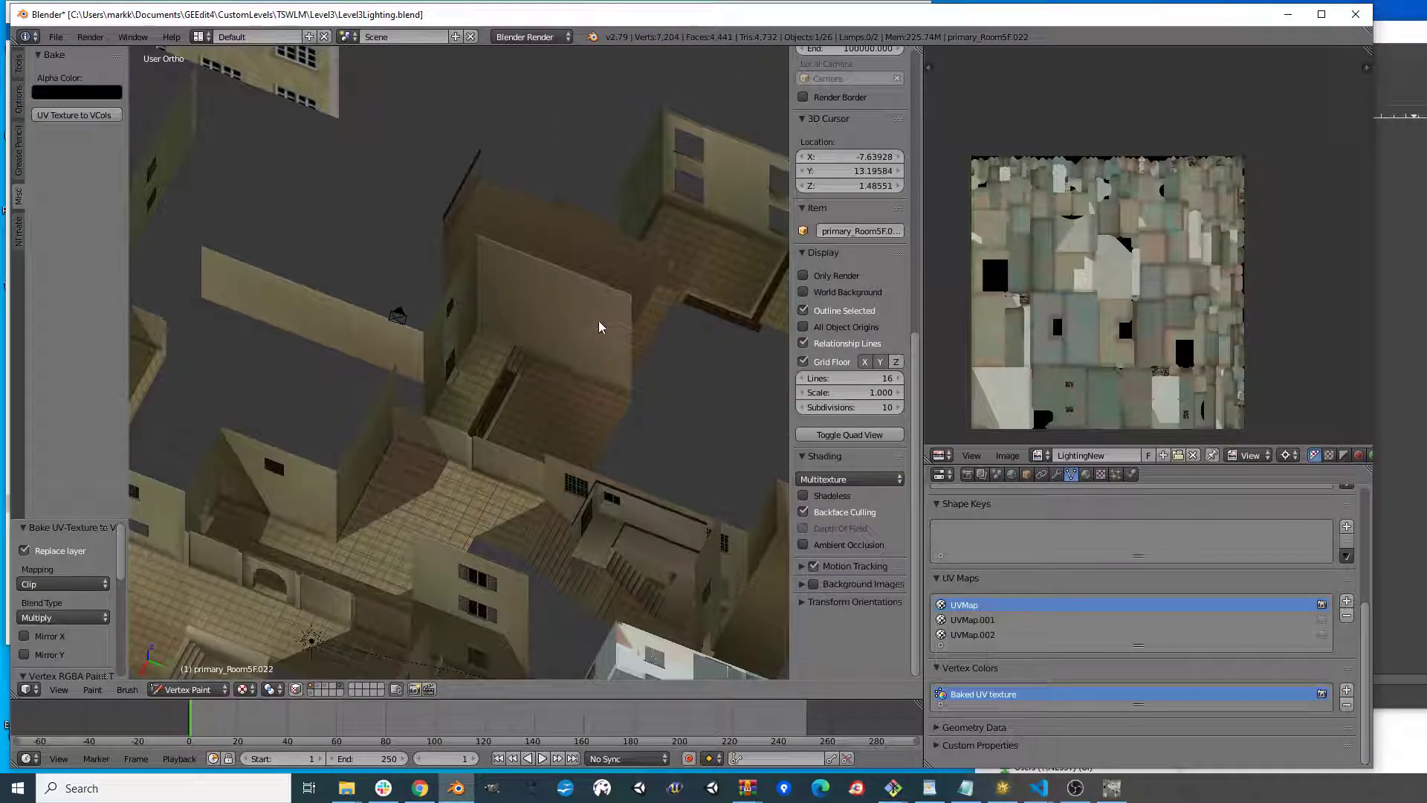
pyautogui.click(983, 635)
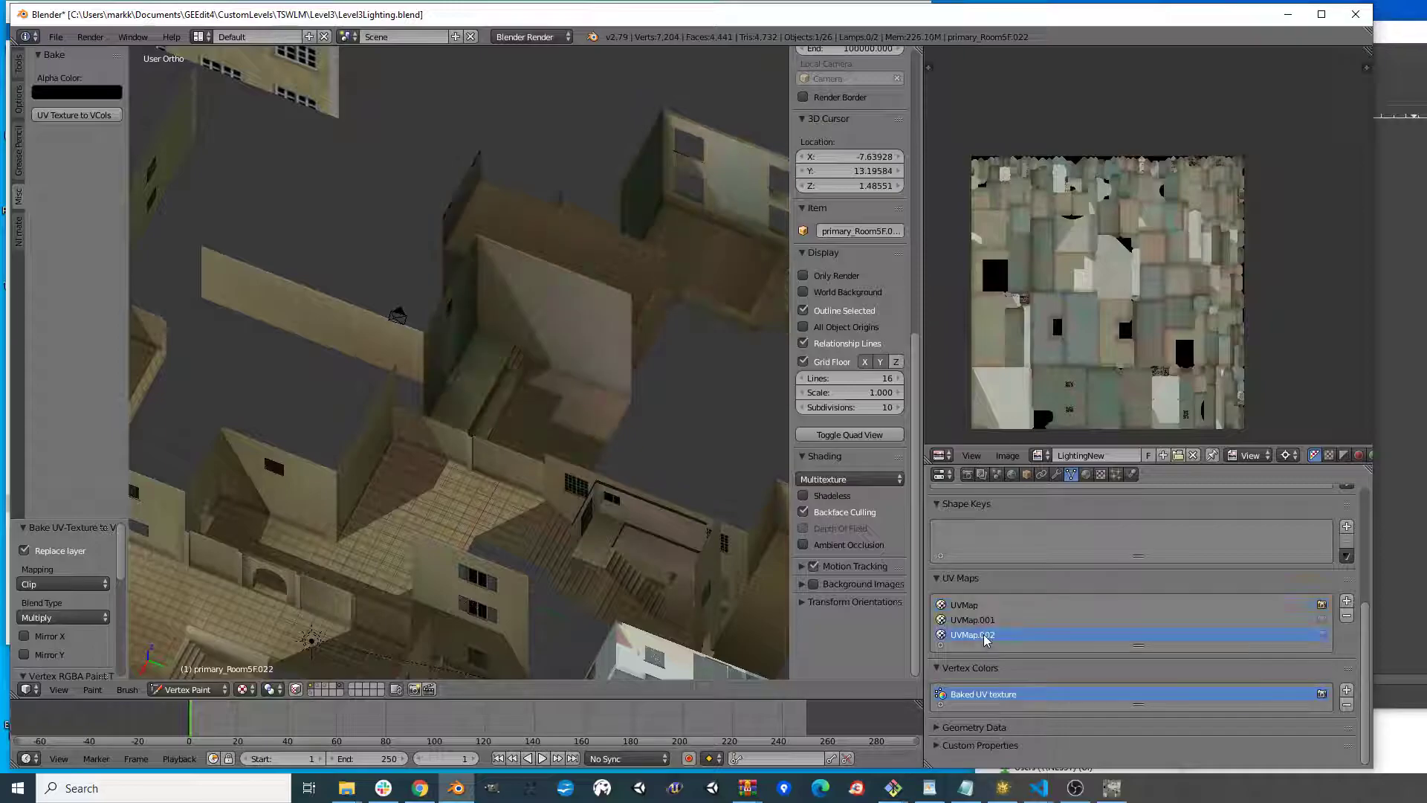
pyautogui.scroll(3, 554, 241)
pyautogui.press('v')
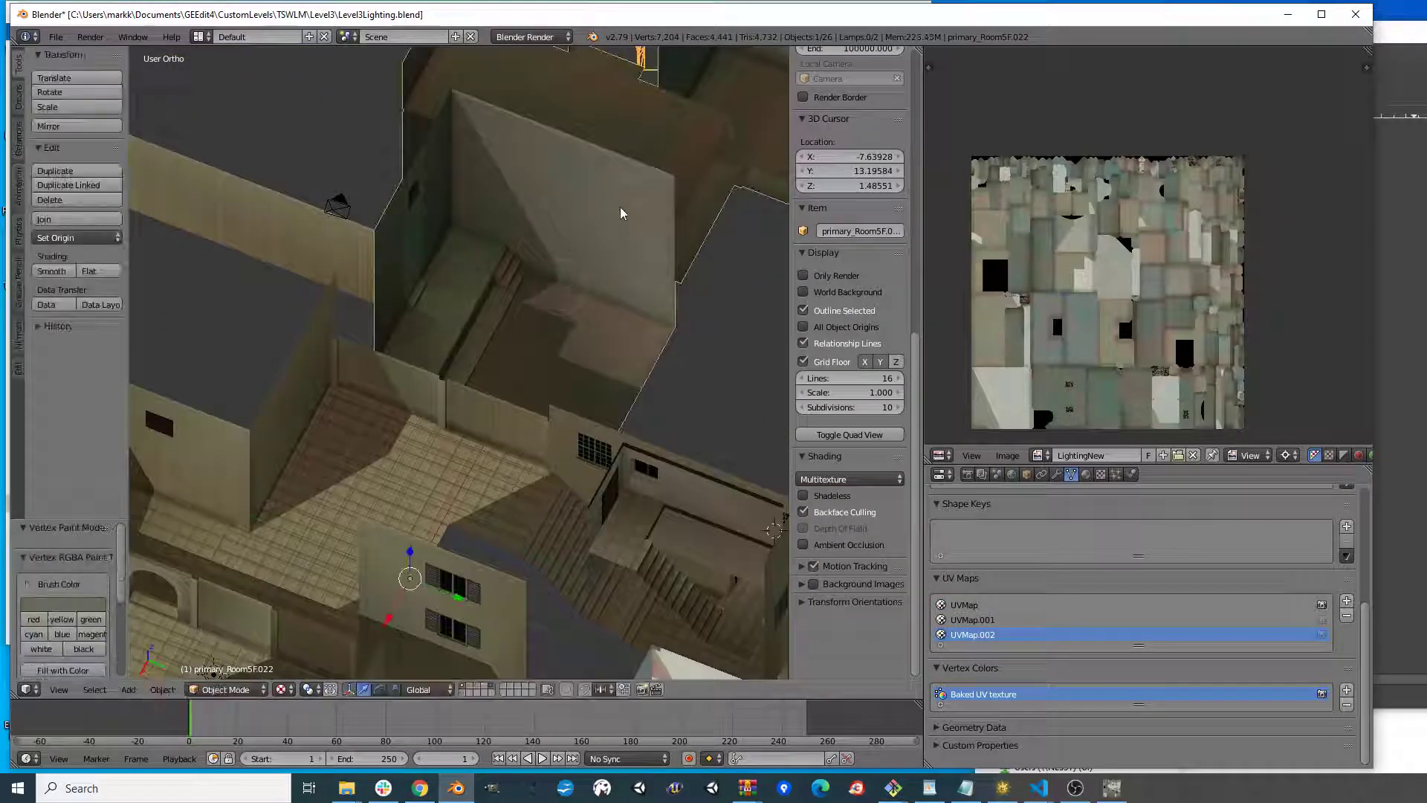
# - Switch the selected building to UVMap and back to UVMap.002, examining the lighting across its rooms
pyautogui.keyDown('shift'); pyautogui.moveTo(512, 228); pyautogui.dragTo(457, 288, button='middle'); pyautogui.keyUp('shift')
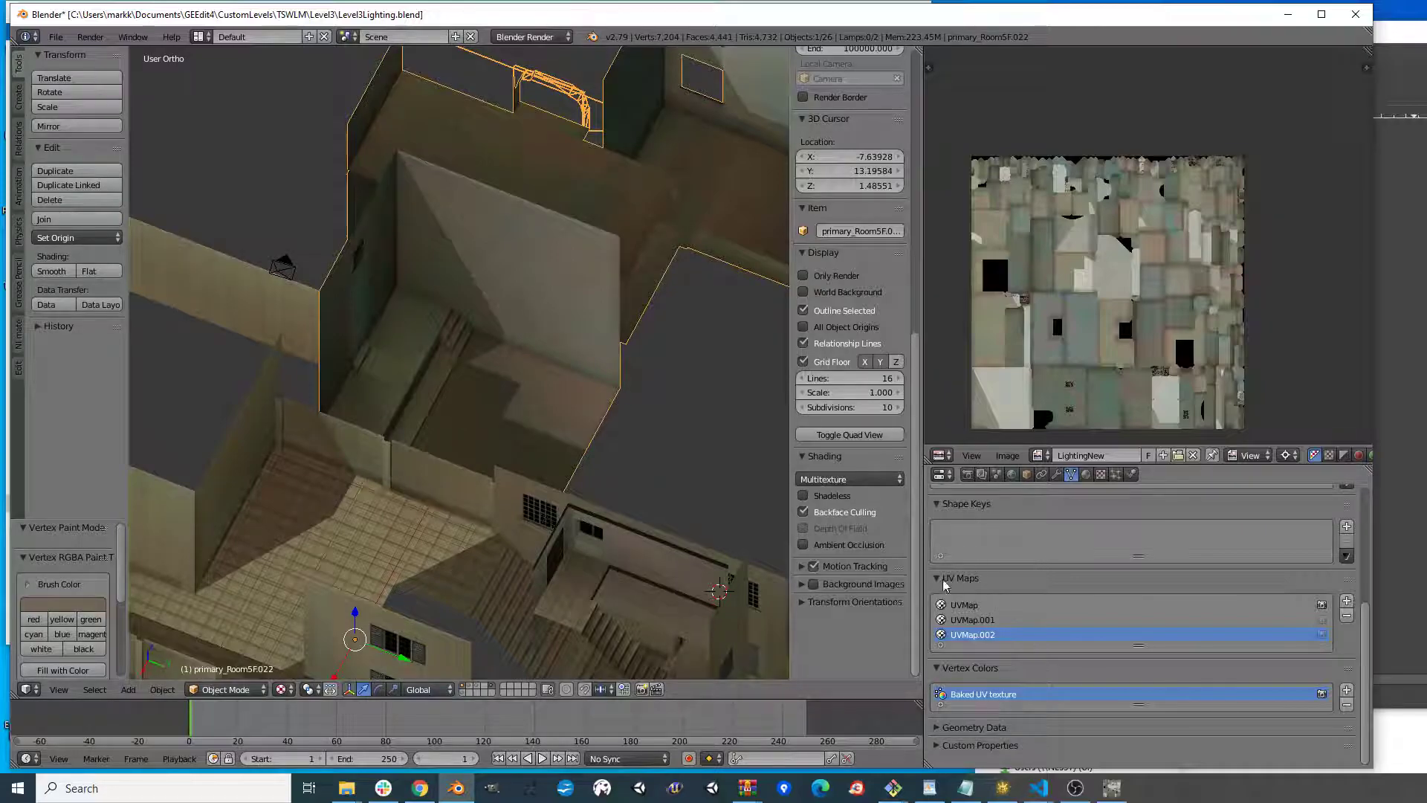
pyautogui.click(964, 606)
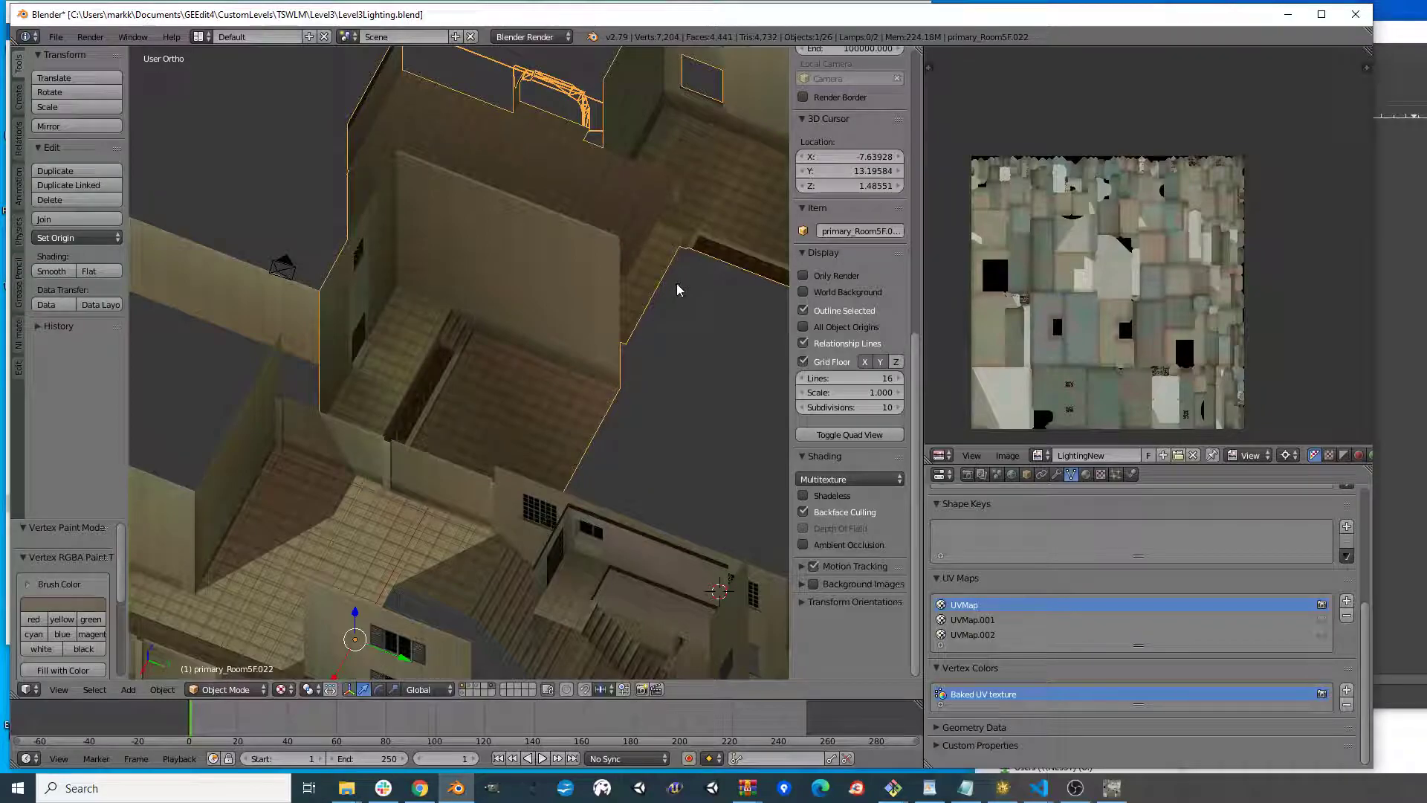
pyautogui.click(974, 634)
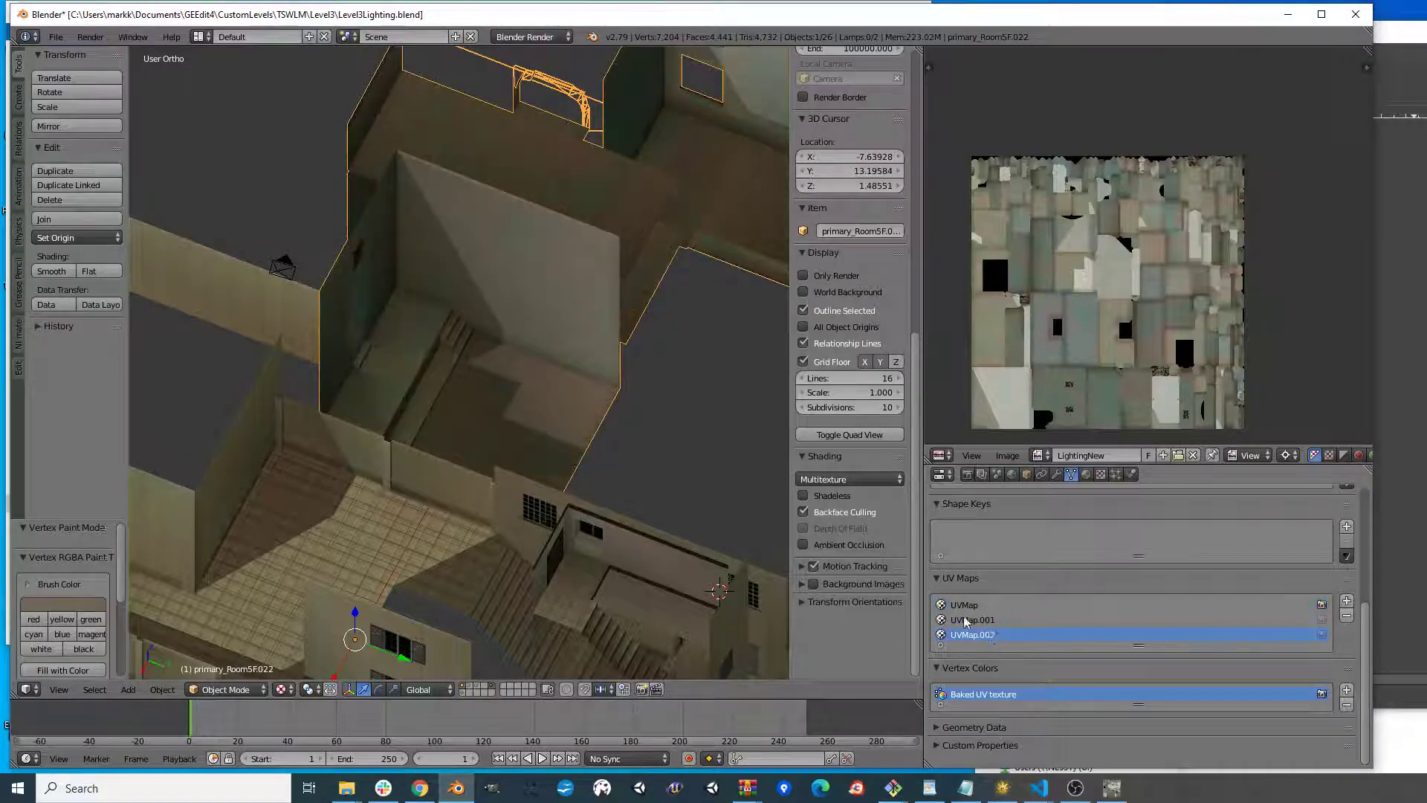
pyautogui.moveTo(537, 362); pyautogui.dragTo(477, 390, button='middle')
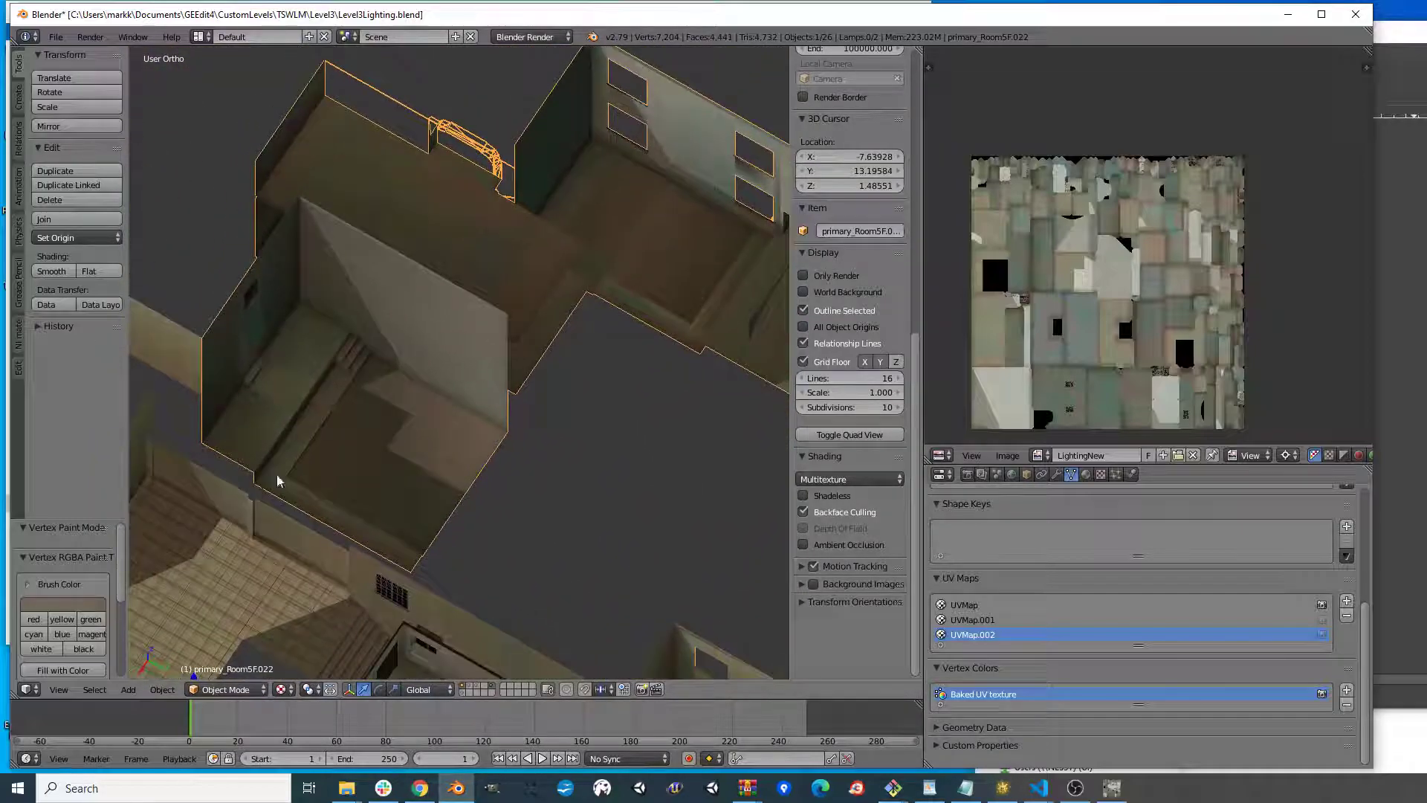
pyautogui.scroll(-3, 586, 331)
pyautogui.moveTo(708, 296); pyautogui.dragTo(455, 290, button='middle')
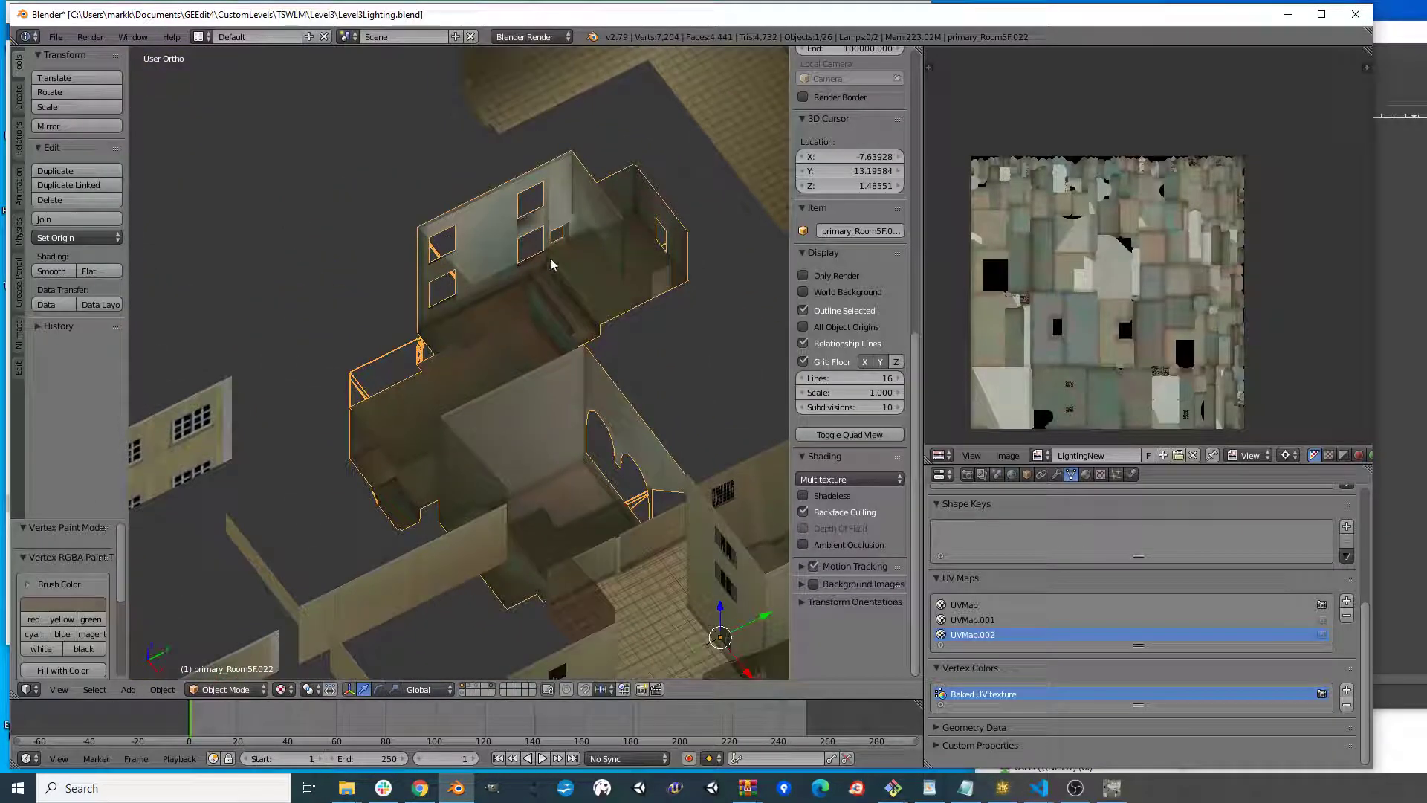
pyautogui.scroll(5, 582, 311)
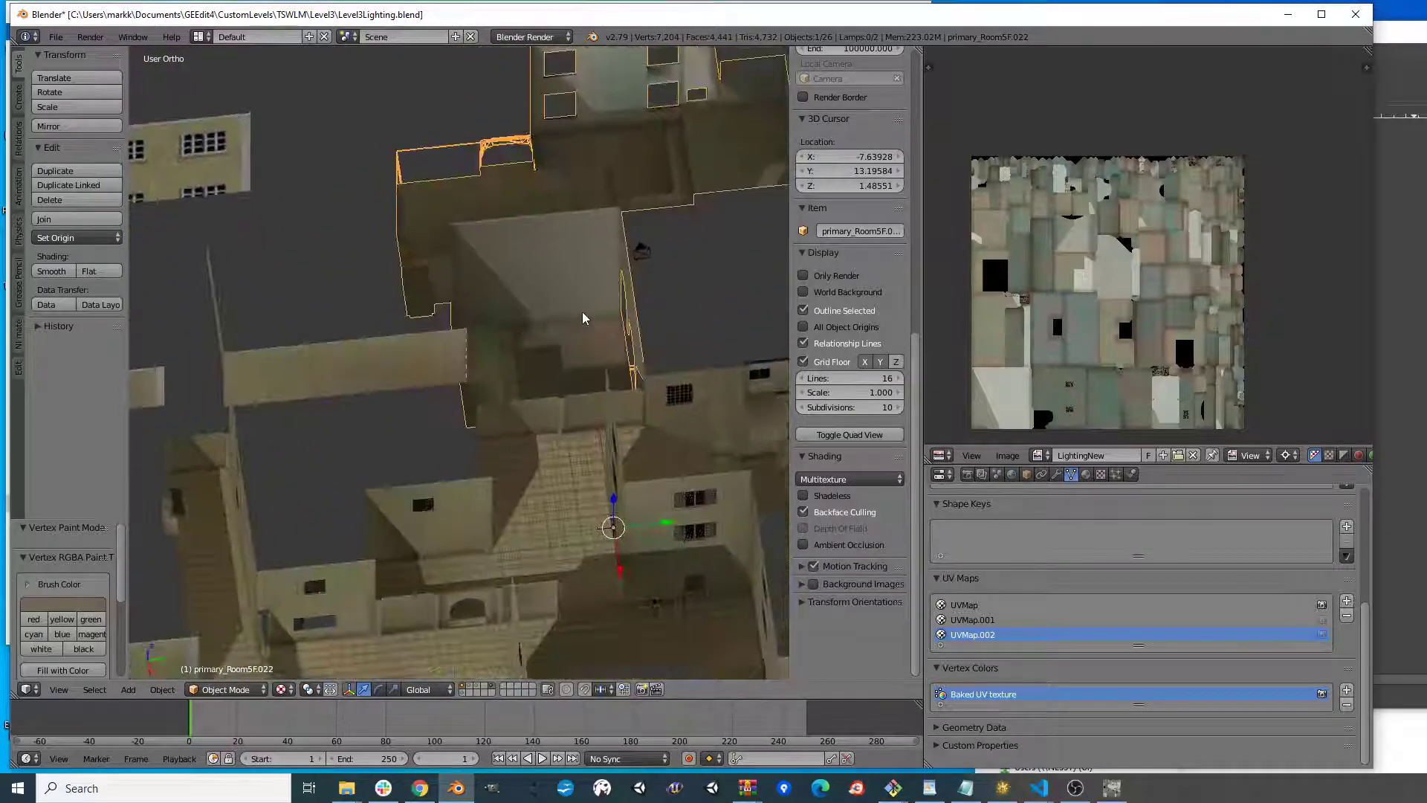
# - In Edit Mode, box-select the detached room in top wireframe view, separate it into its own object and return to Object Mode
pyautogui.press('Tab')
pyautogui.moveTo(653, 268); pyautogui.dragTo(501, 347, button='middle')
pyautogui.scroll(-1, 501, 347)
pyautogui.press('KP_7')
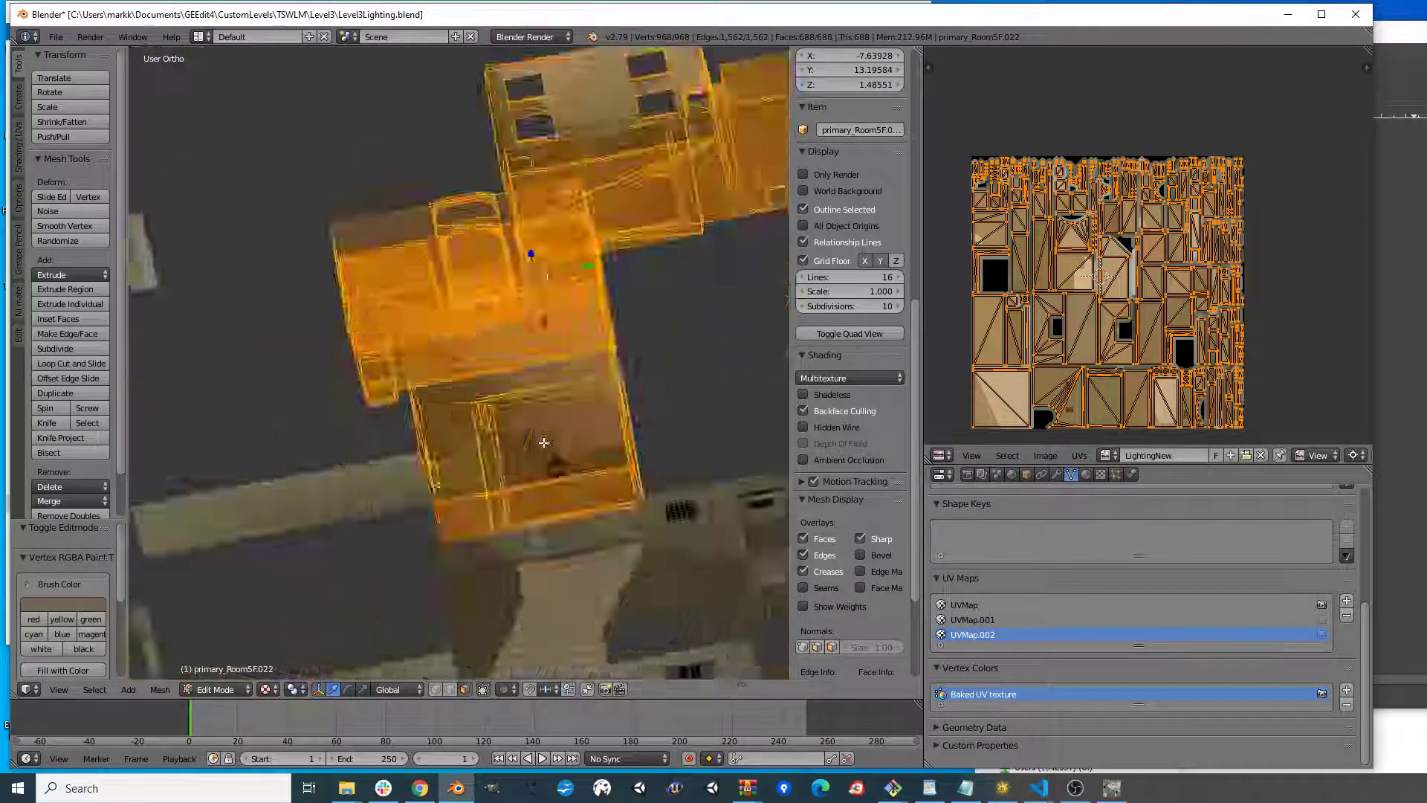
pyautogui.scroll(-2, 560, 294)
pyautogui.scroll(2, 559, 294)
pyautogui.press('a')
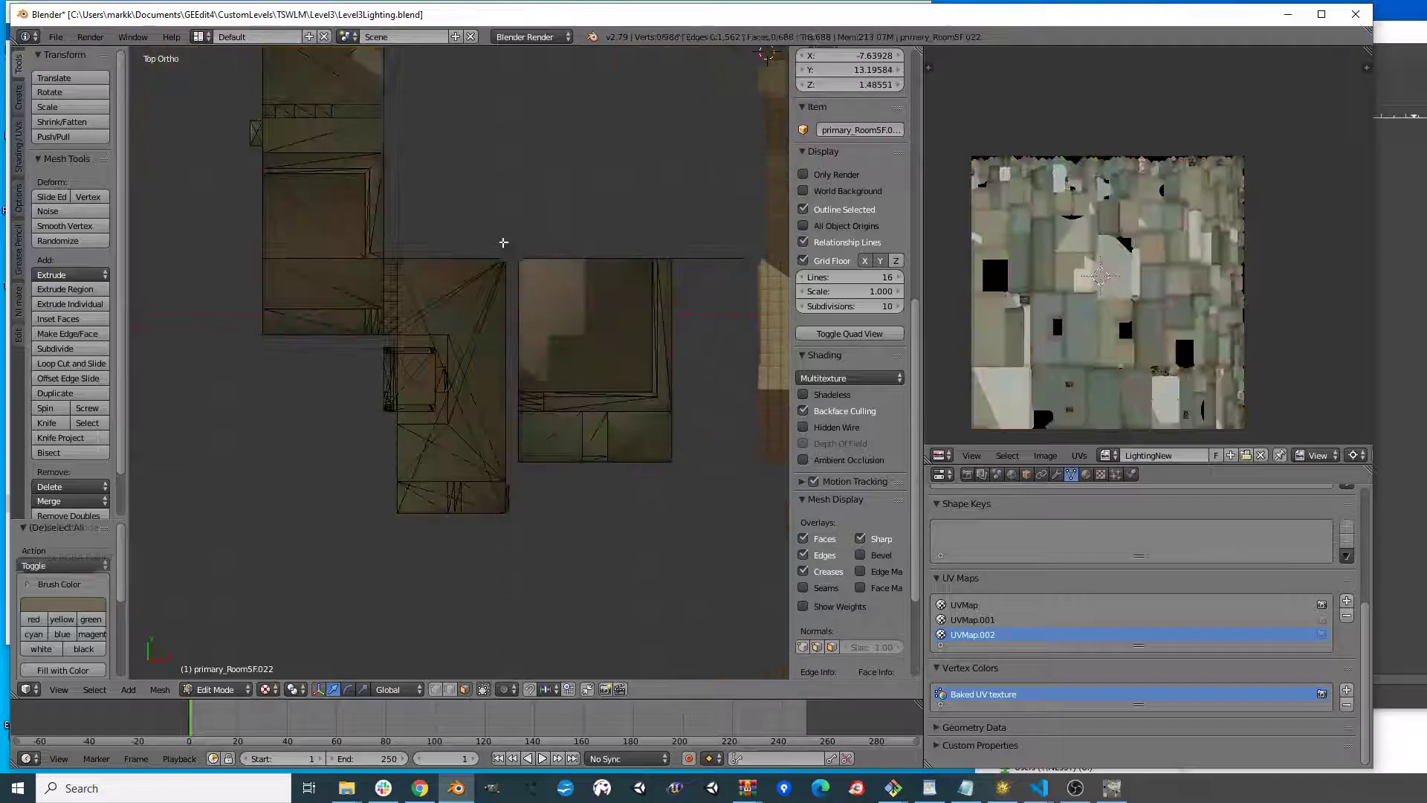
pyautogui.press('z')
pyautogui.press('b')
pyautogui.moveTo(515, 205); pyautogui.dragTo(700, 576)
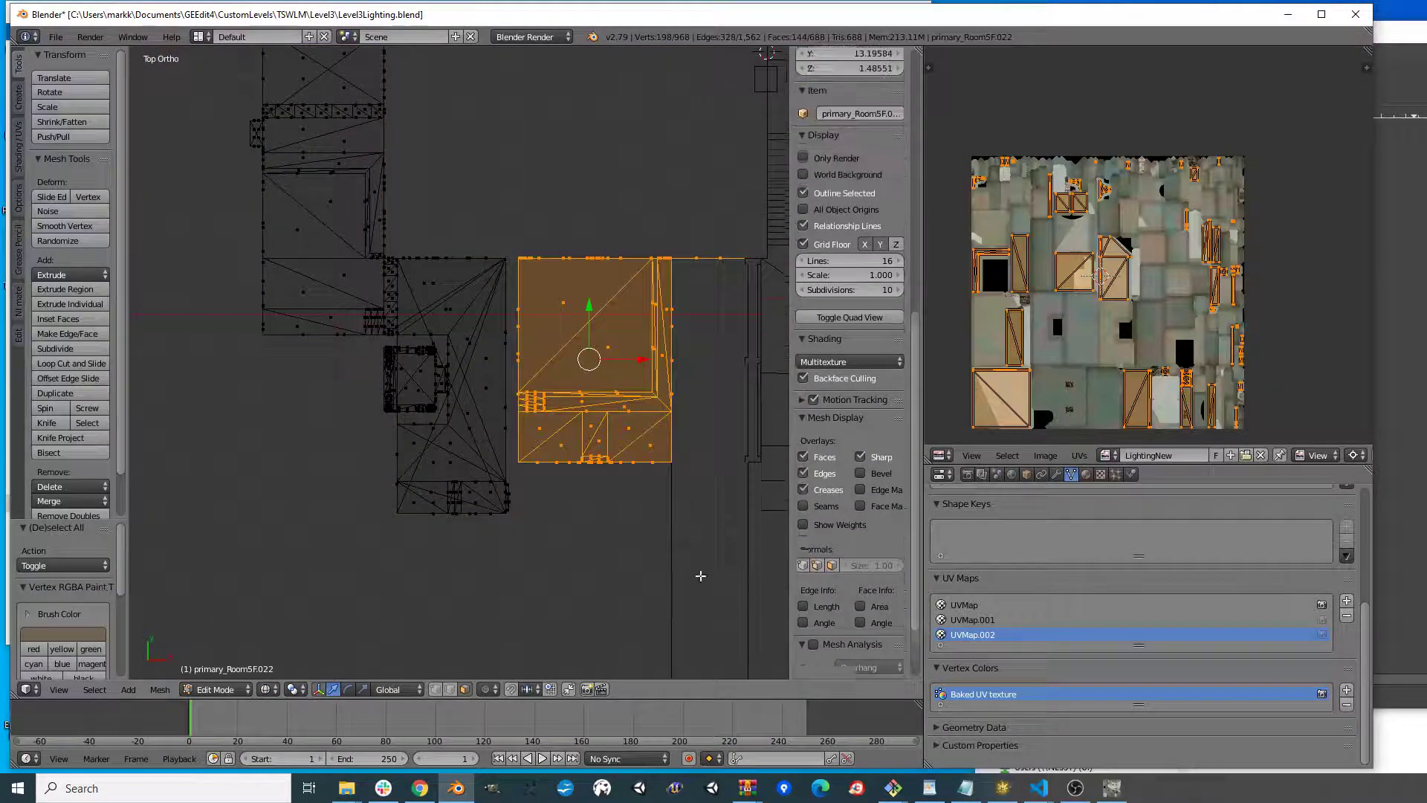
pyautogui.press('p')
pyautogui.click(695, 507)
pyautogui.moveTo(695, 506); pyautogui.dragTo(525, 385, button='middle')
pyautogui.press('Tab')
# - Edit the separated room in textured shading, select its whole mesh and convert its triangles to quads
pyautogui.rightClick(565, 351)
pyautogui.scroll(4, 565, 351)
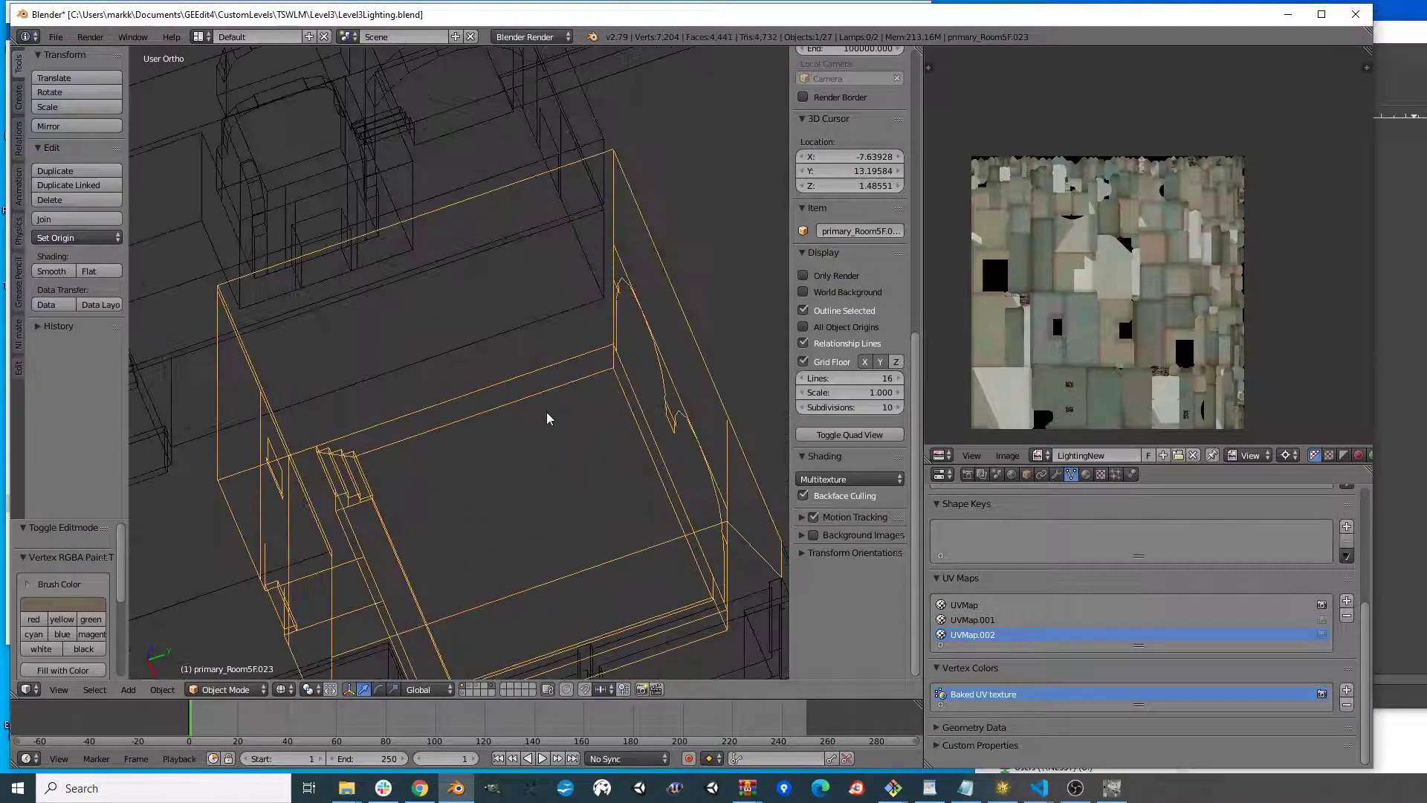
pyautogui.press('Tab')
pyautogui.moveTo(504, 507)
pyautogui.keyDown('shift'); pyautogui.mouseDown(button='middle')
pyautogui.moveTo(551, 424)
pyautogui.moveTo(513, 408)
pyautogui.moveTo(529, 401)
pyautogui.moveTo(528, 436)
pyautogui.mouseUp(button='middle'); pyautogui.keyUp('shift')
pyautogui.hotkey('alt', 'z')
pyautogui.press('a')
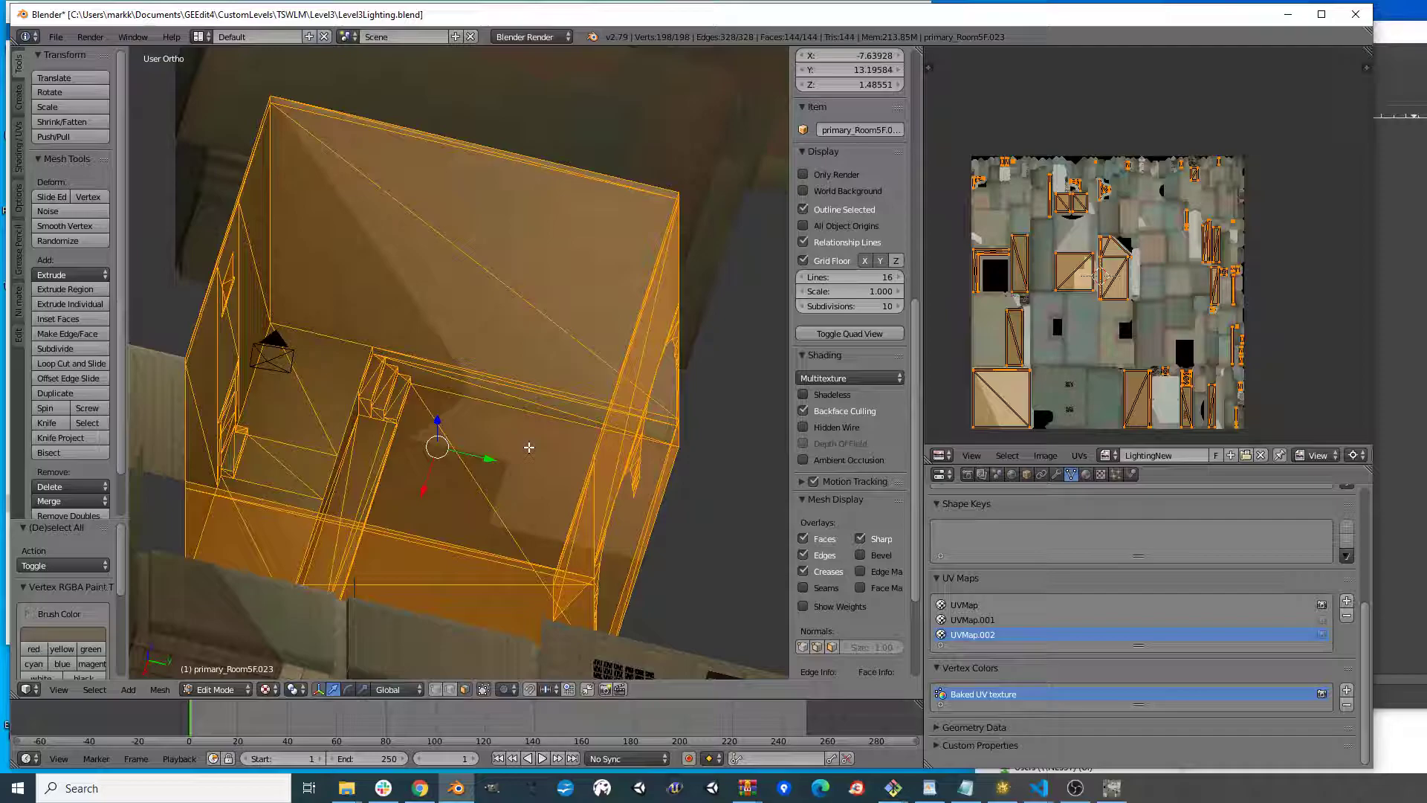
pyautogui.hotkey('alt', 'j')
# - Merge the two leftover triangles of the narrow strip below the room's back wall into one face, and deselect everything
pyautogui.keyDown('shift'); pyautogui.moveTo(520, 355); pyautogui.dragTo(620, 459, button='middle'); pyautogui.keyUp('shift')
pyautogui.moveTo(690, 417); pyautogui.dragTo(536, 416, button='middle')
pyautogui.keyDown('shift'); pyautogui.moveTo(446, 371); pyautogui.dragTo(534, 442, button='middle'); pyautogui.keyUp('shift')
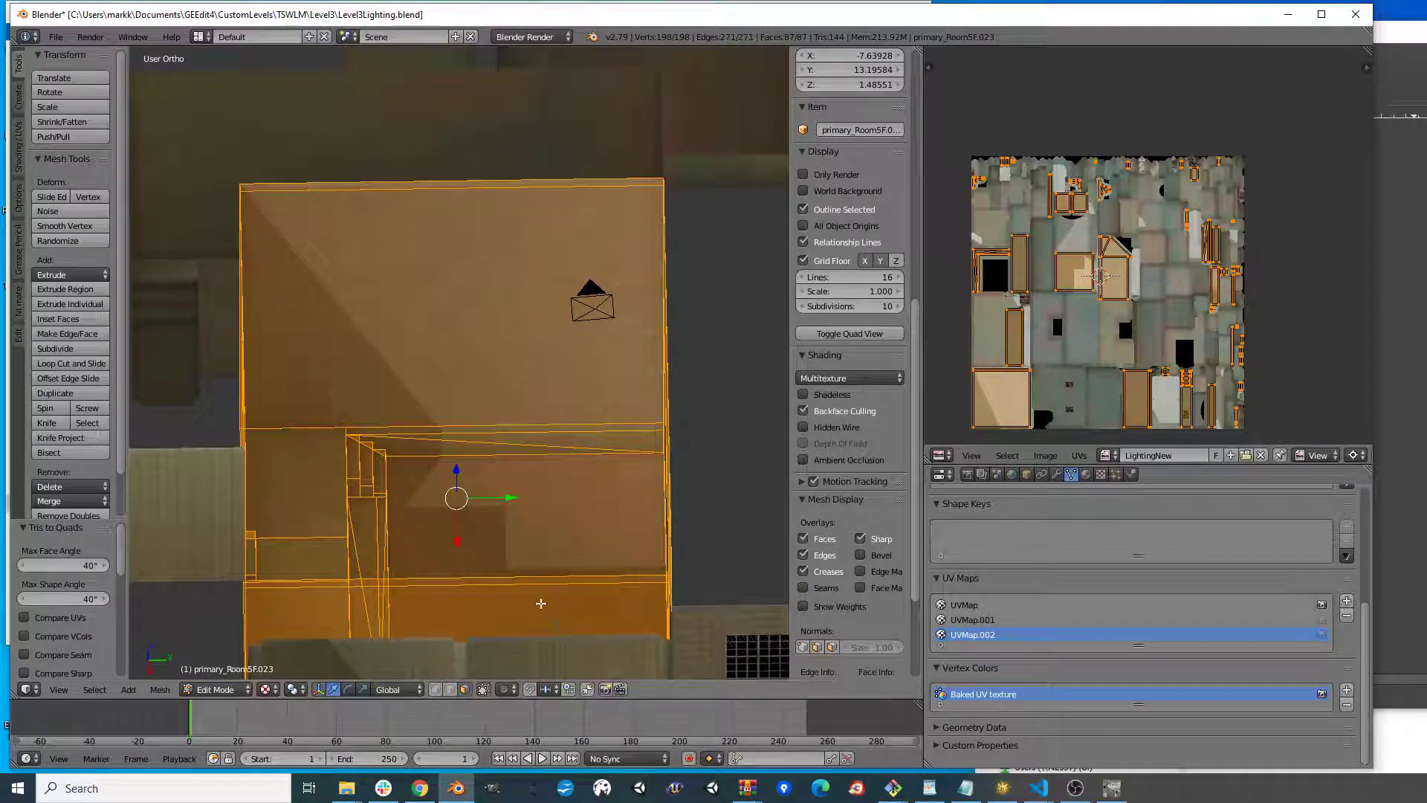
pyautogui.rightClick(455, 440)
pyautogui.keyDown('shift'); pyautogui.rightClick(538, 442); pyautogui.keyUp('shift')
pyautogui.press('a')
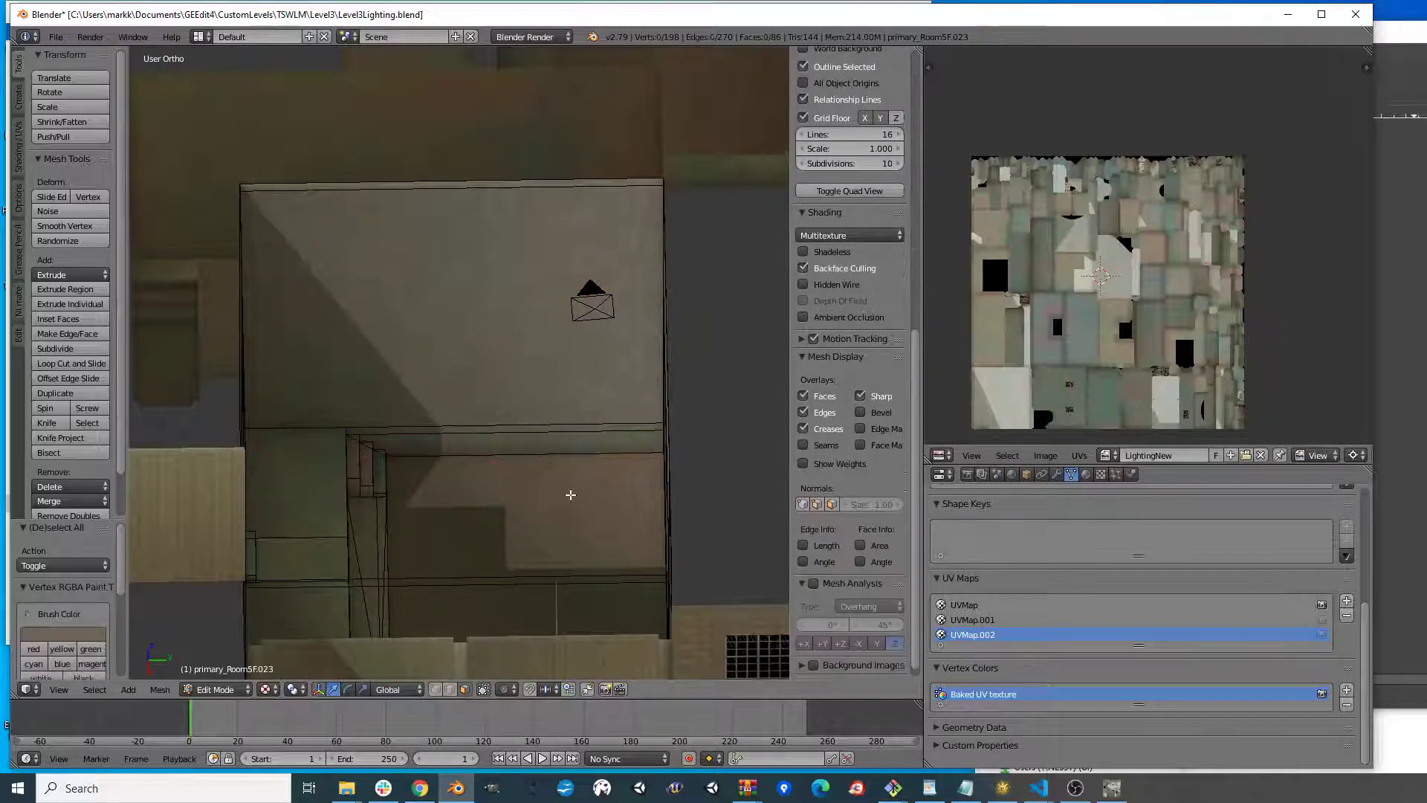
pyautogui.keyDown('shift'); pyautogui.moveTo(558, 459); pyautogui.dragTo(555, 414, button='middle'); pyautogui.keyUp('shift')
pyautogui.moveTo(491, 308); pyautogui.dragTo(518, 378, button='middle')
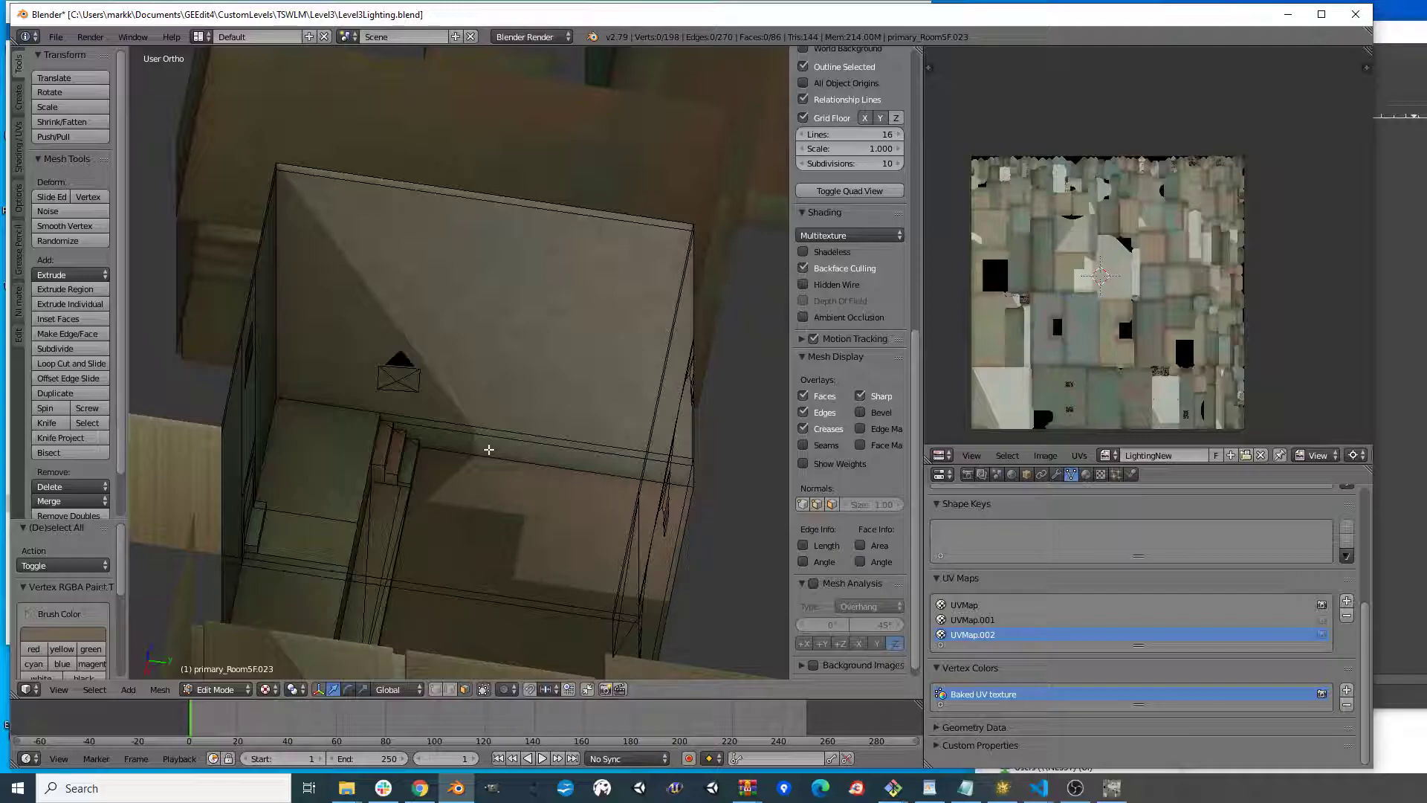
# - Select the room's whole mesh and knife-cut it along the shadow edges on the back wall, narrow strip and floor
pyautogui.press('a')
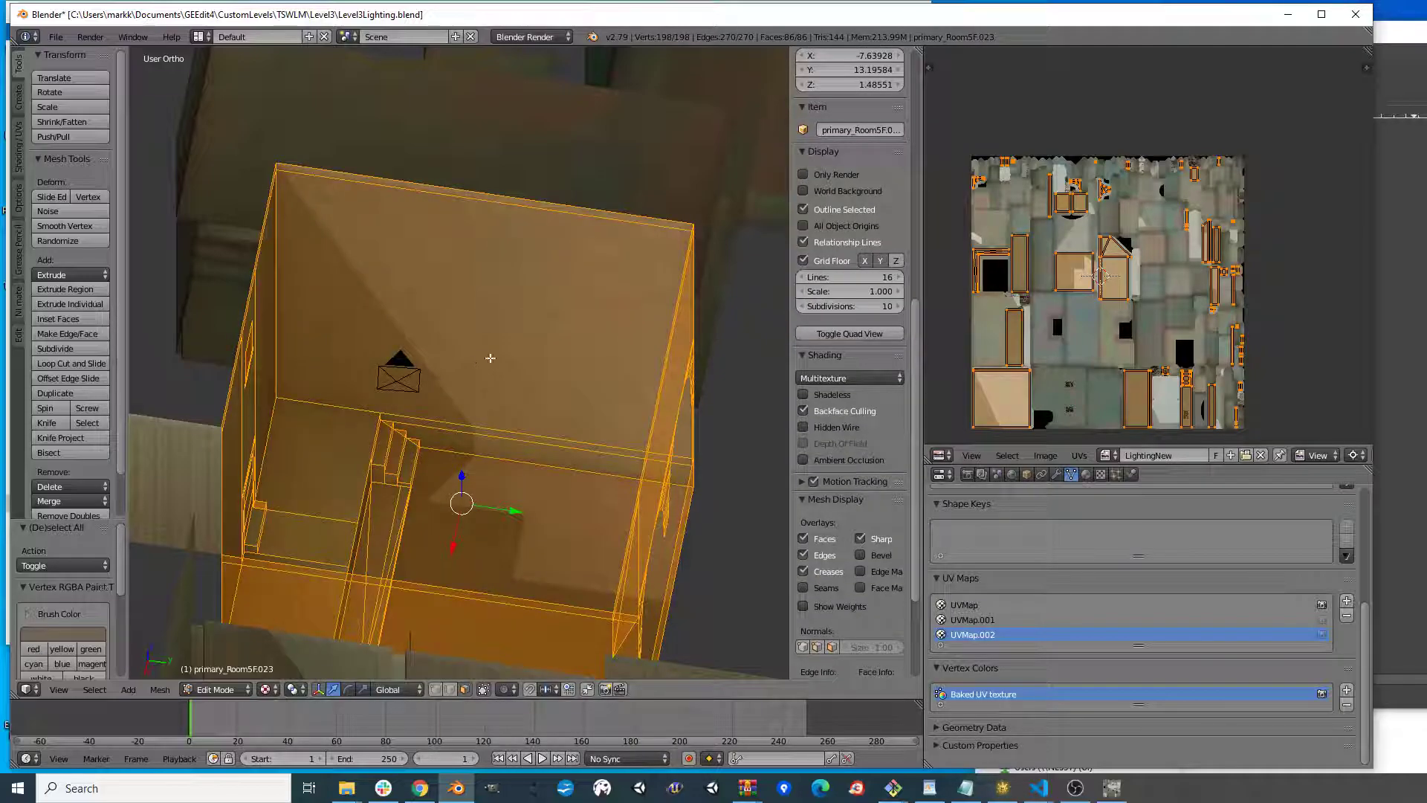
pyautogui.press('k')
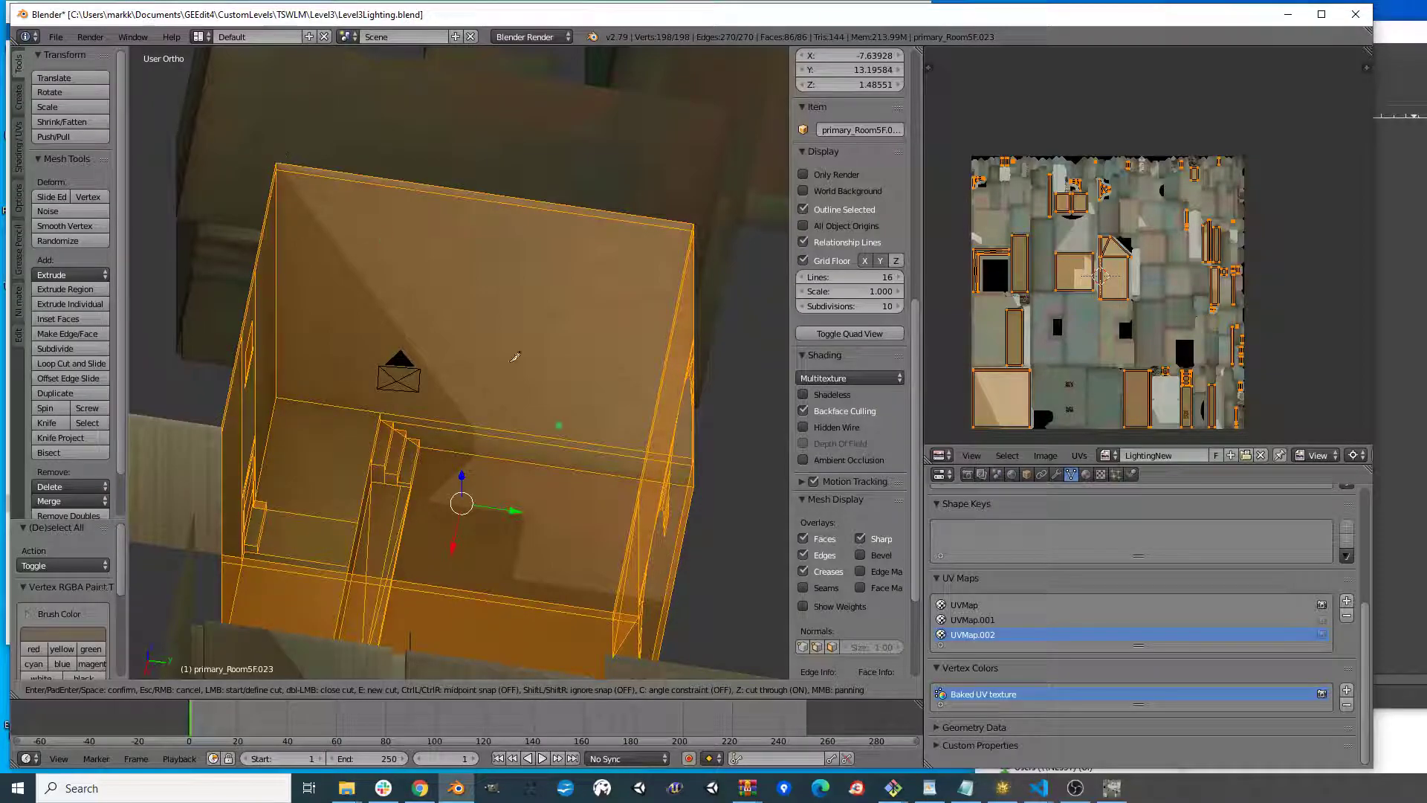
pyautogui.press('Escape')
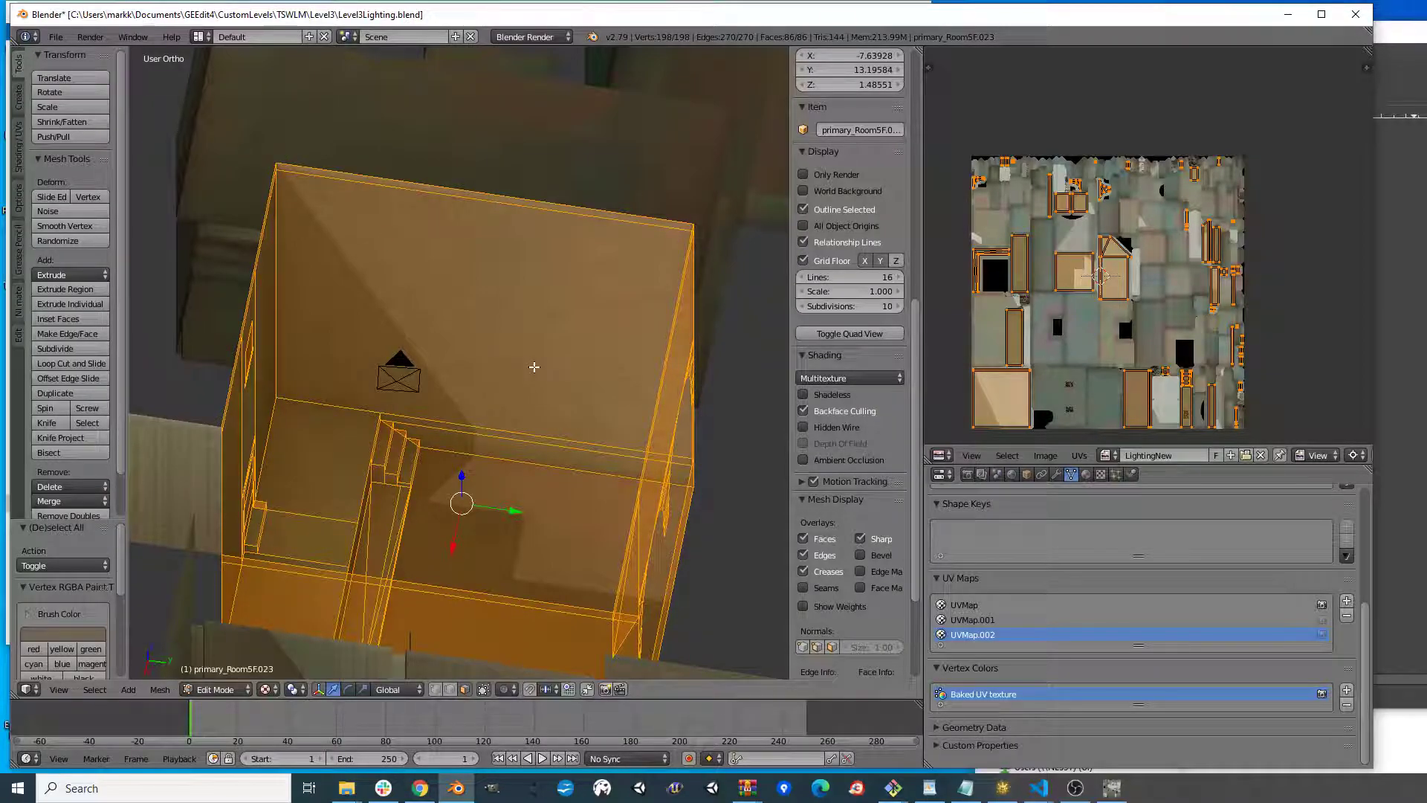
pyautogui.press('k')
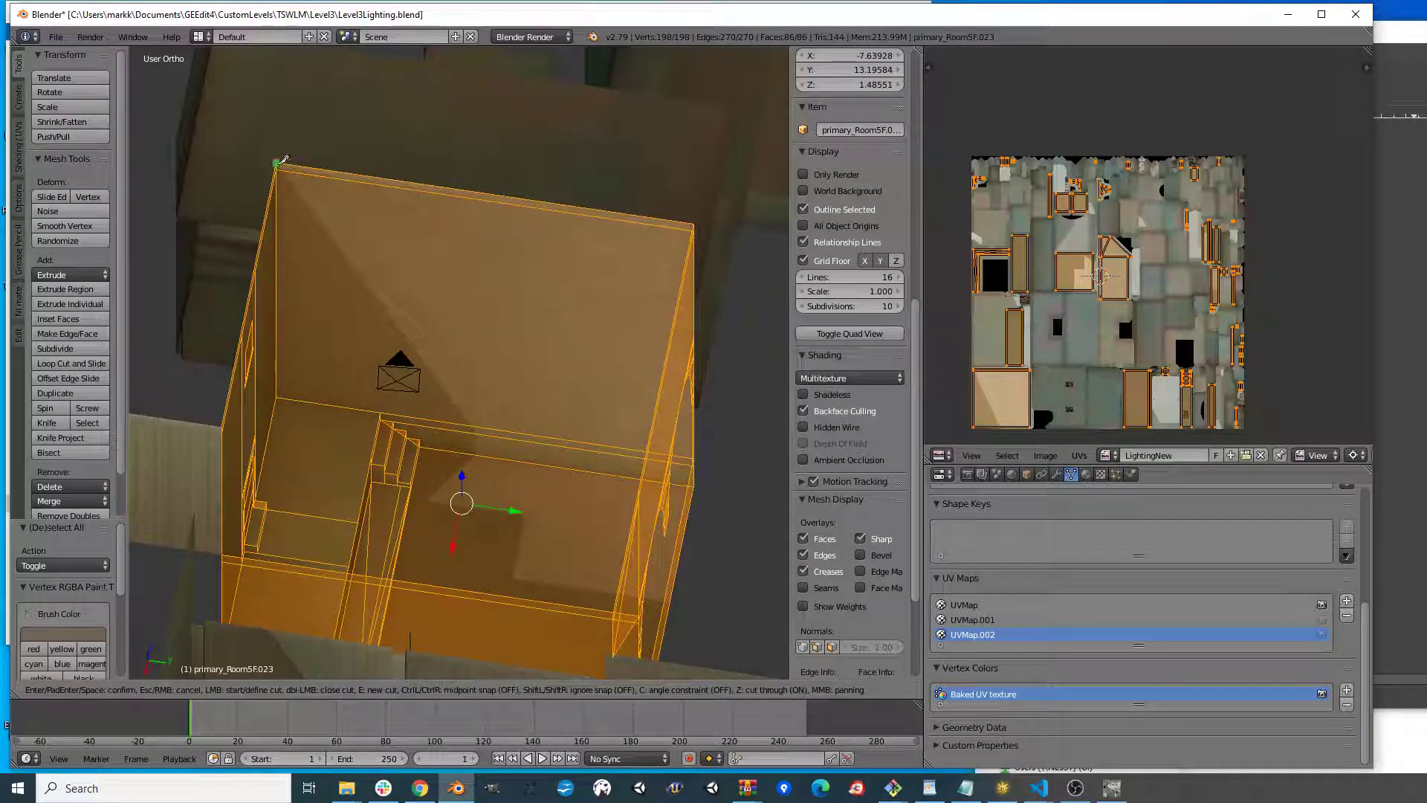
pyautogui.click(473, 454)
pyautogui.press('Return')
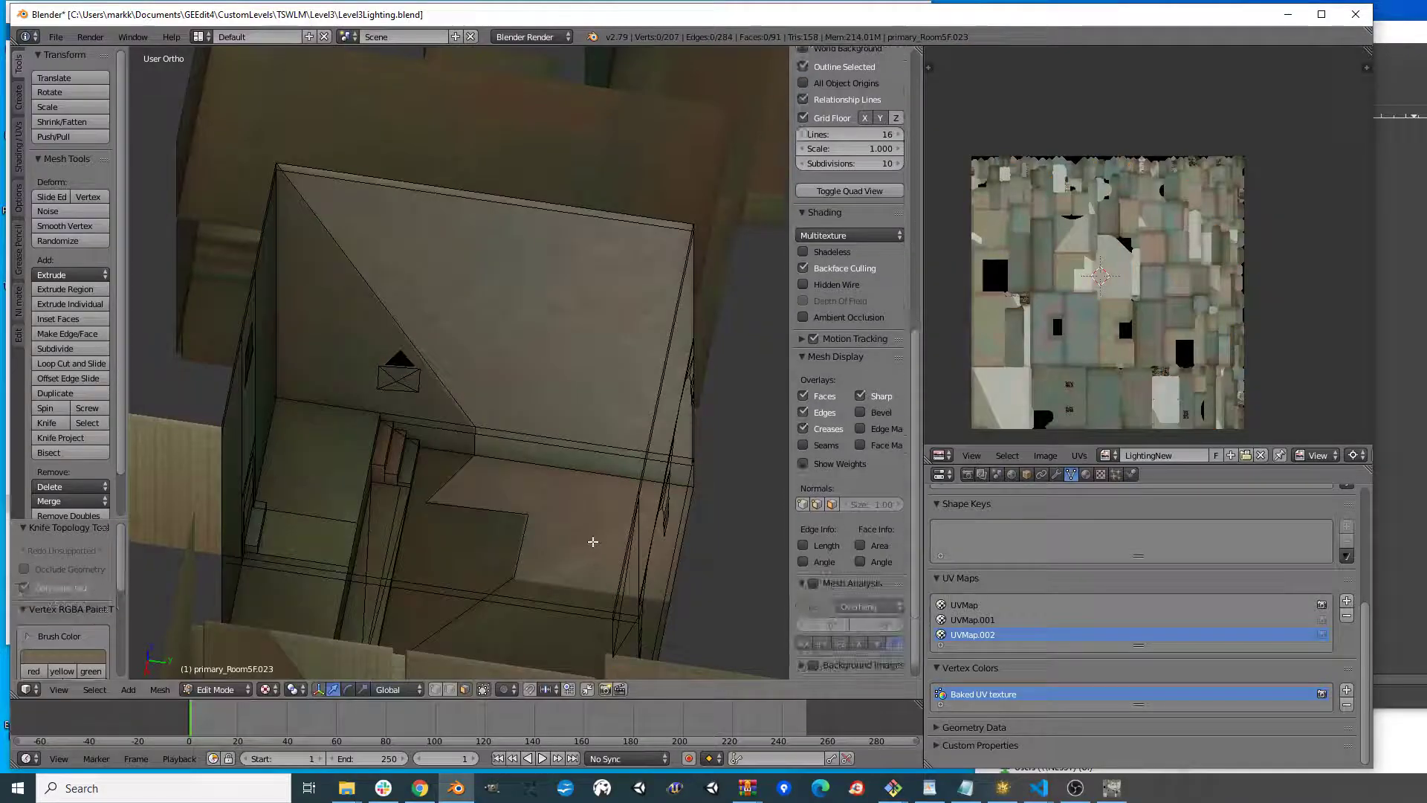
# - Select the floor face and the adjoining narrow strip, and knife-cut both along the light-shadow boundary up to the strip's far edge
pyautogui.moveTo(579, 548); pyautogui.dragTo(548, 535, button='middle')
pyautogui.moveTo(618, 499); pyautogui.dragTo(593, 449, button='middle')
pyautogui.rightClick(498, 468)
pyautogui.keyDown('shift'); pyautogui.rightClick(564, 386); pyautogui.keyUp('shift')
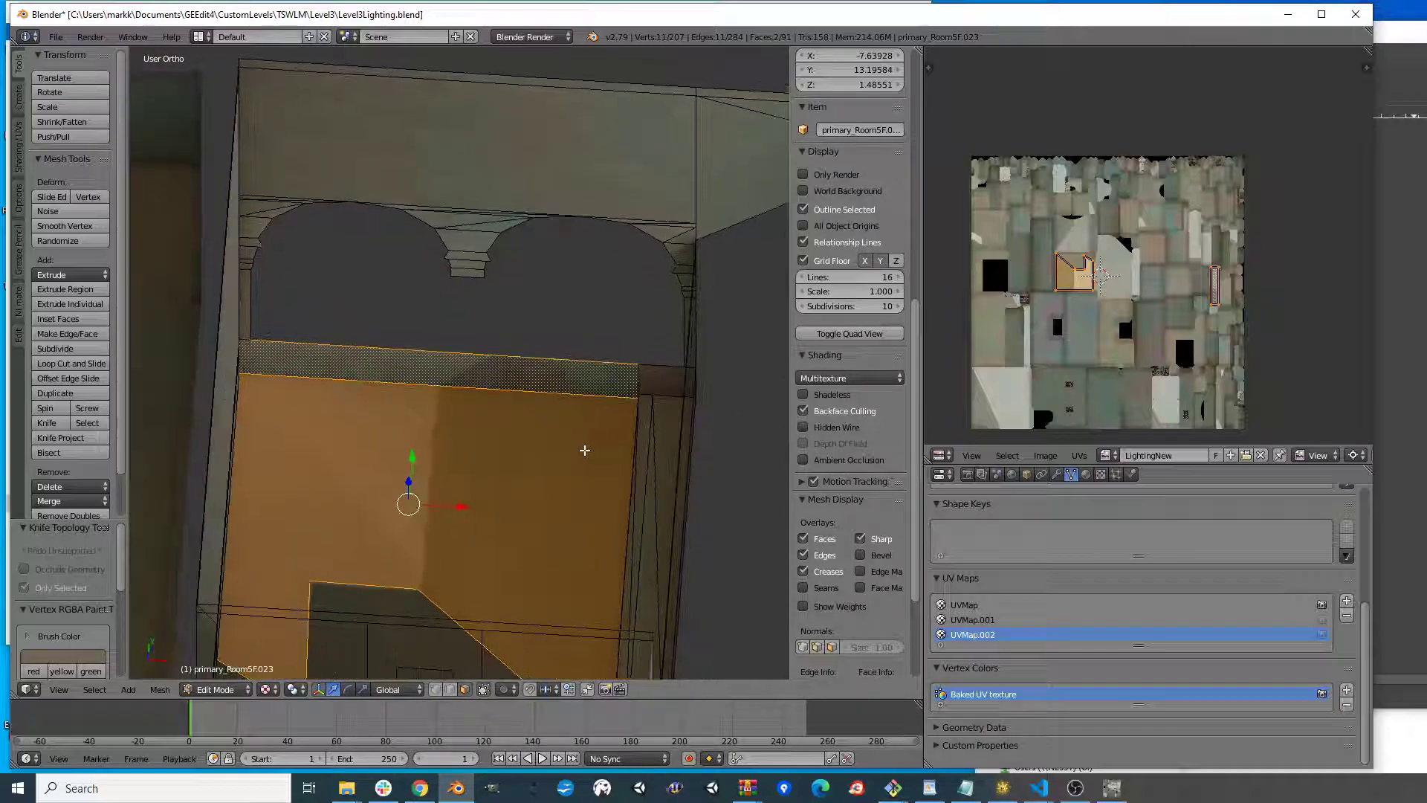
pyautogui.press('k')
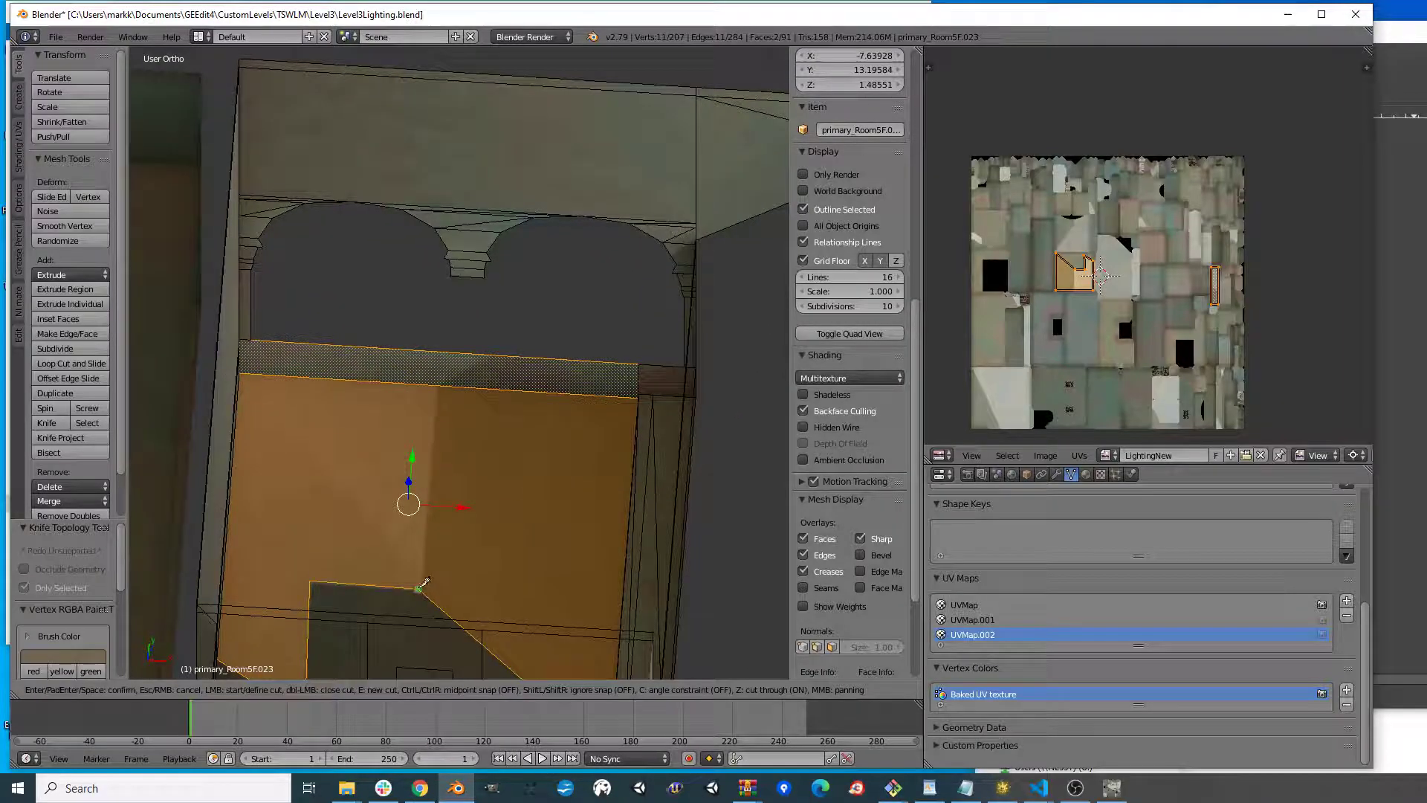
pyautogui.click(418, 588)
pyautogui.click(435, 383)
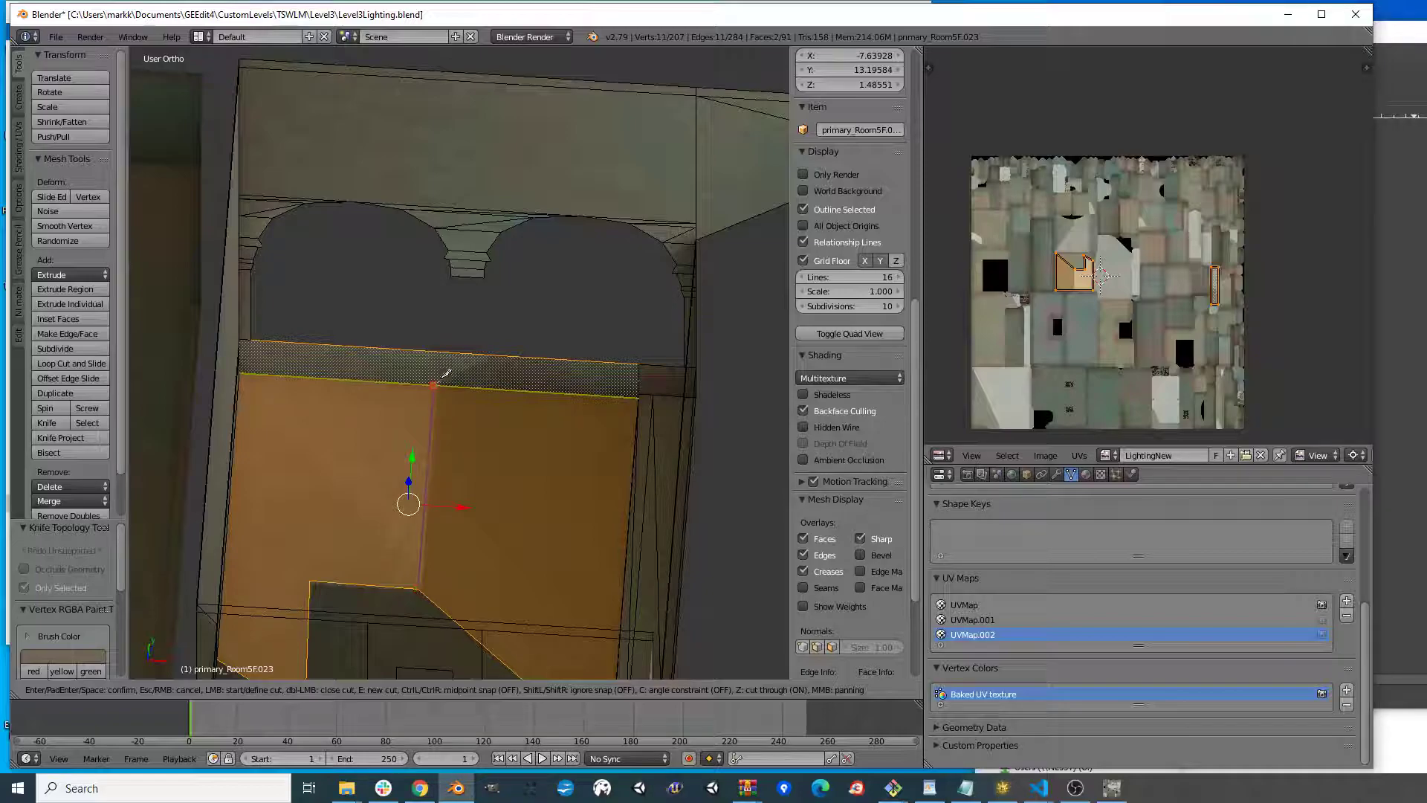
pyautogui.click(490, 353)
pyautogui.press('Return')
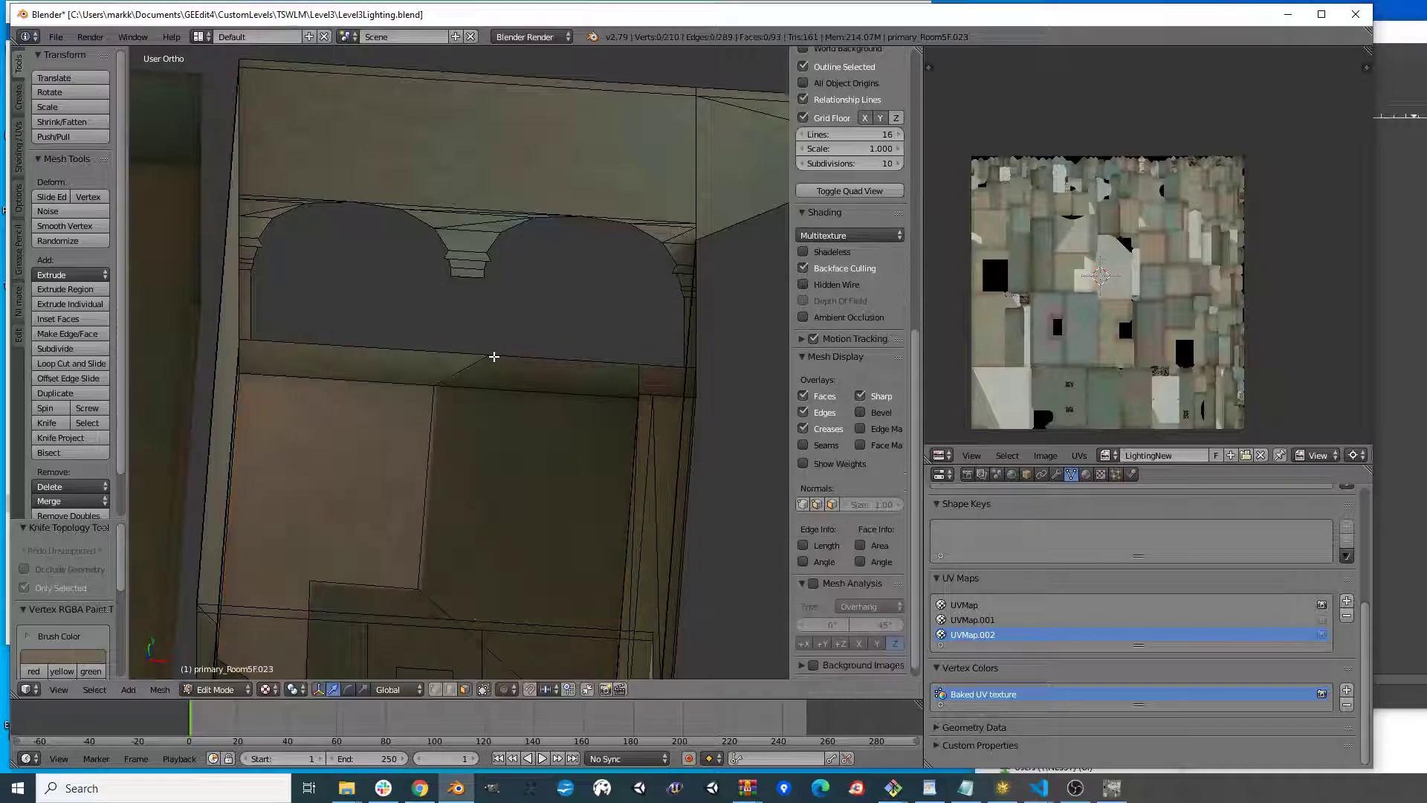
# - Circle-select the lit faces of the back wall, strip and floor together with the arched side wall
pyautogui.moveTo(618, 379); pyautogui.dragTo(603, 293, button='middle')
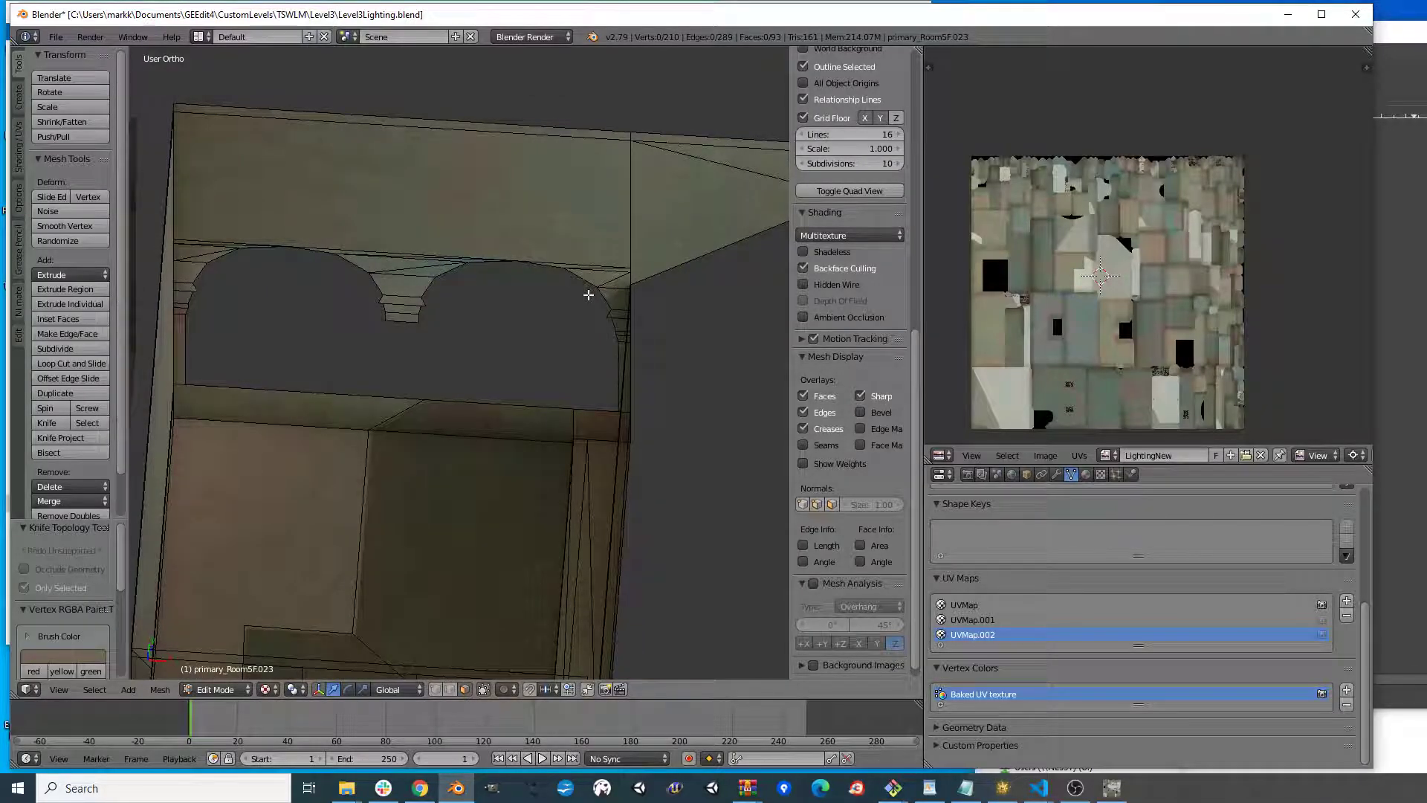
pyautogui.moveTo(599, 424); pyautogui.dragTo(519, 410, button='middle')
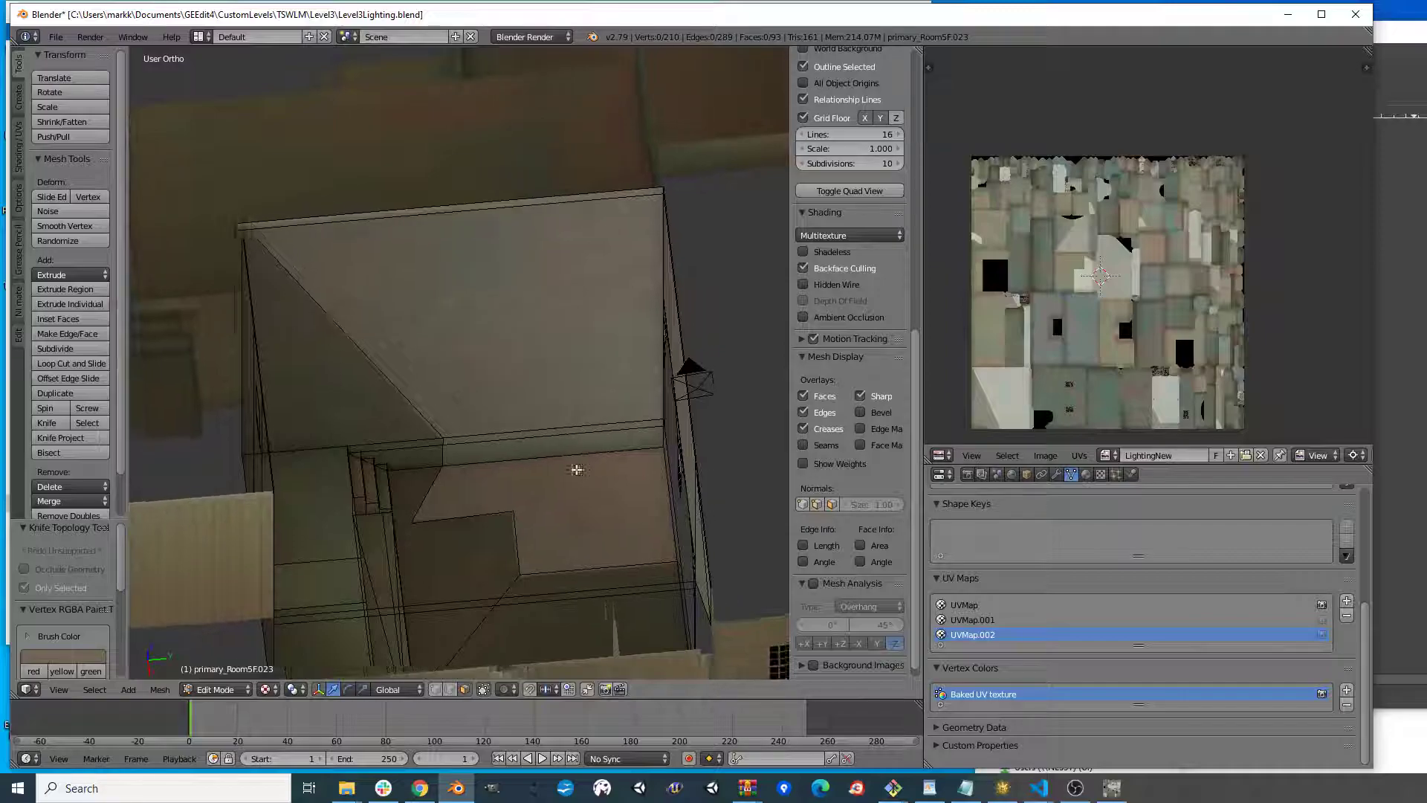
pyautogui.keyDown('shift'); pyautogui.moveTo(583, 468); pyautogui.dragTo(510, 456, button='middle'); pyautogui.keyUp('shift')
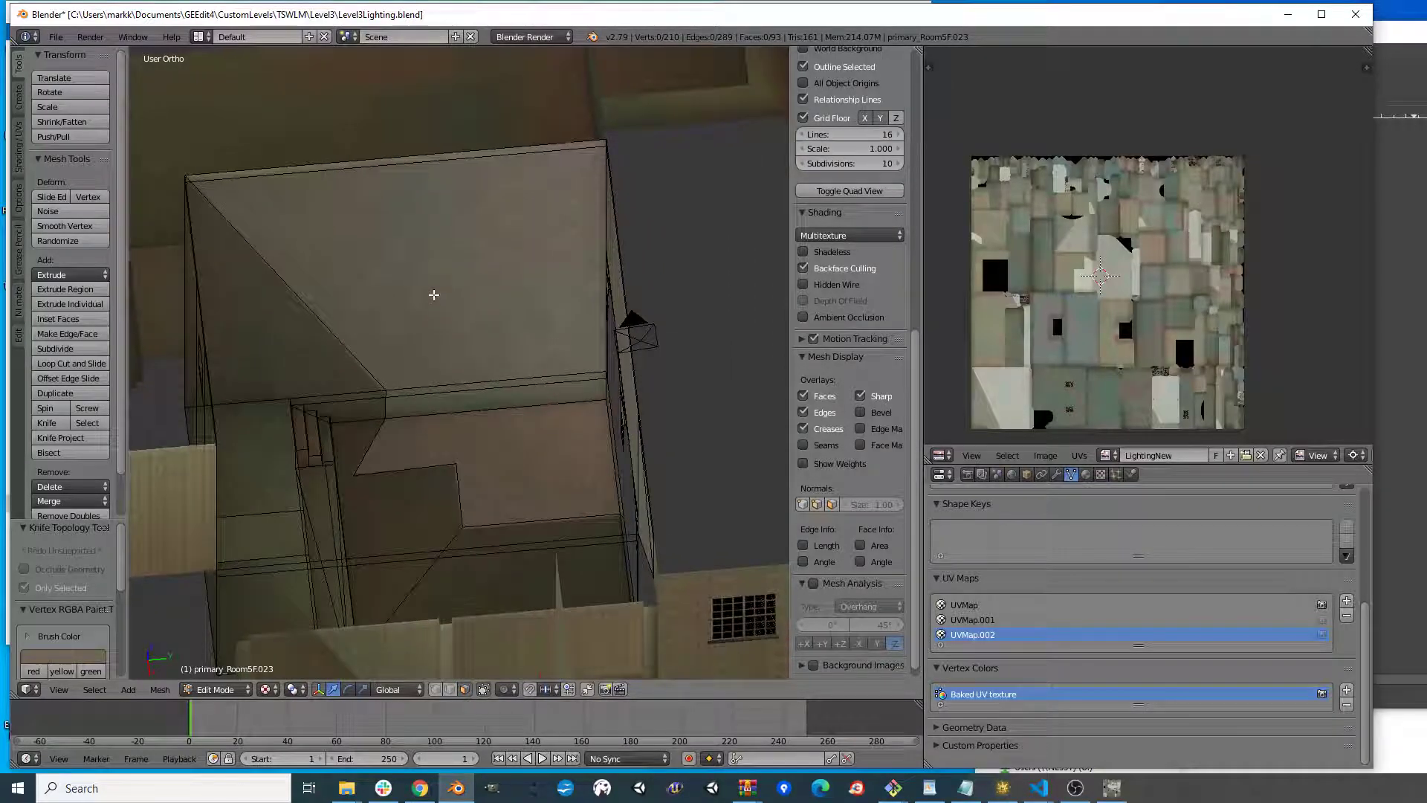
pyautogui.press('b')
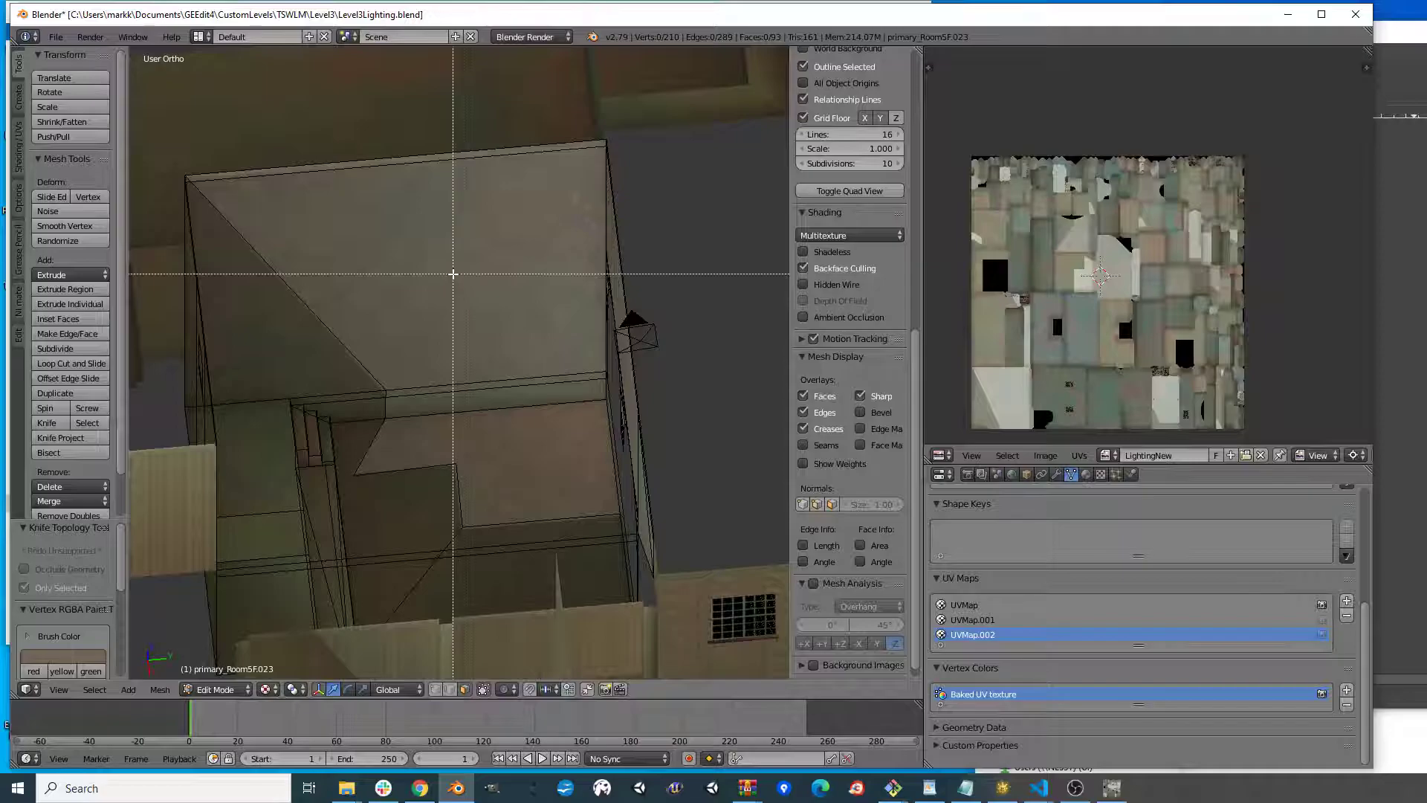
pyautogui.press('Escape')
pyautogui.press('c')
pyautogui.scroll(-3, 452, 273)
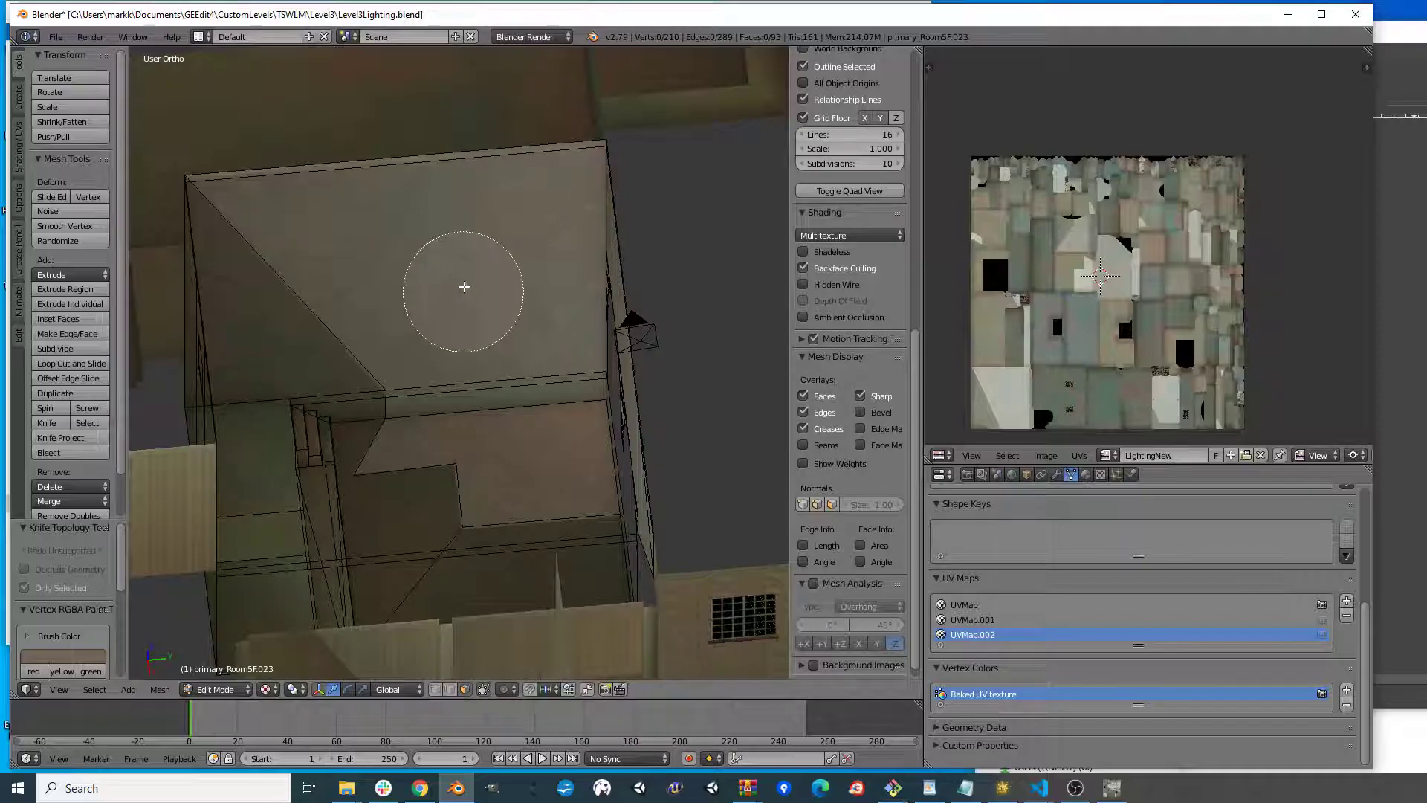
pyautogui.moveTo(350, 153)
pyautogui.mouseDown()
pyautogui.moveTo(445, 248)
pyautogui.moveTo(510, 376)
pyautogui.moveTo(627, 319)
pyautogui.moveTo(657, 376)
pyautogui.mouseUp()
pyautogui.press('Escape')
pyautogui.moveTo(657, 376); pyautogui.dragTo(466, 312, button='middle')
pyautogui.press('c')
pyautogui.moveTo(468, 295)
pyautogui.mouseDown()
pyautogui.moveTo(278, 303)
pyautogui.moveTo(618, 216)
pyautogui.mouseUp()
pyautogui.press('Escape')
pyautogui.press('c')
pyautogui.press('Escape')
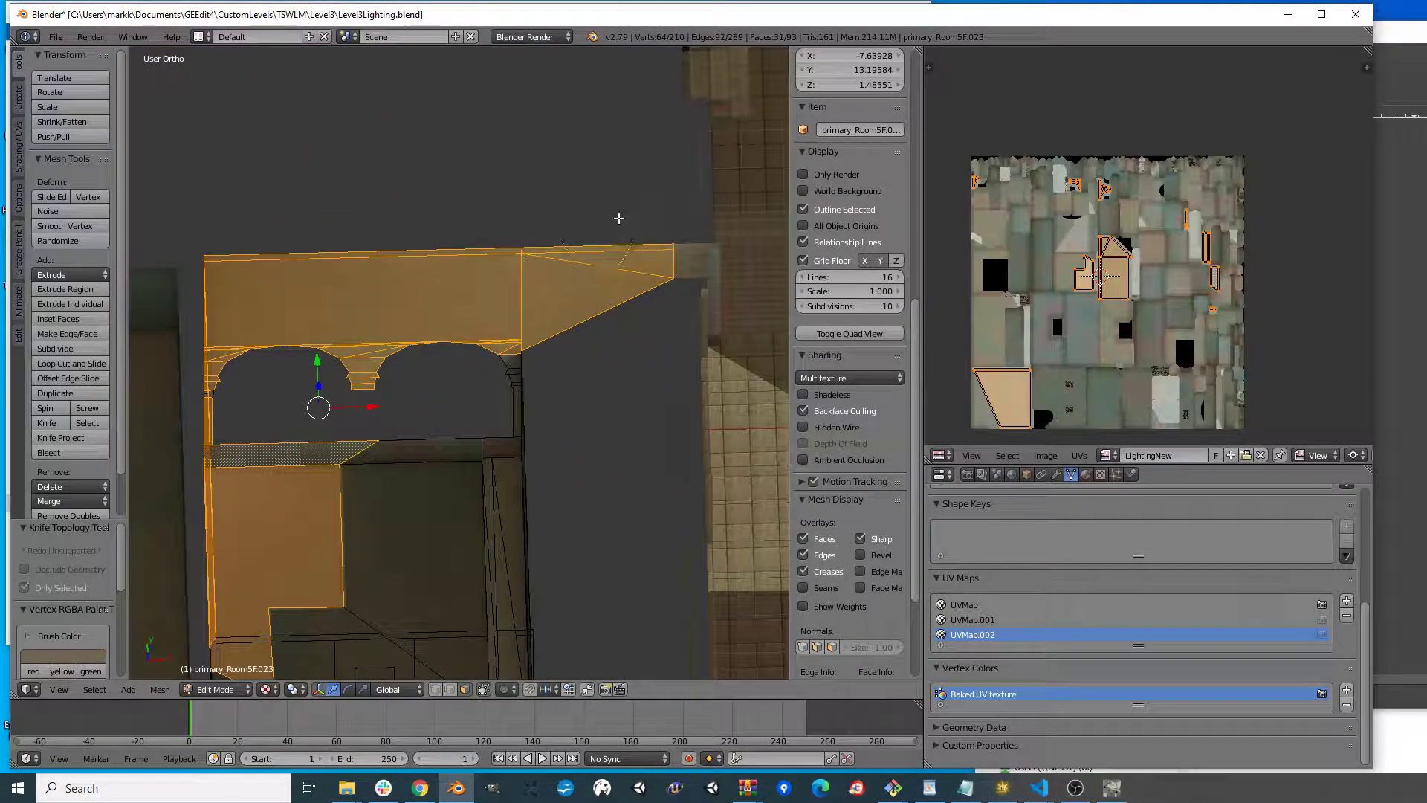
# - Add the missed faces to the selection in wireframe, separate the lit part into its own object and return to Object Mode
pyautogui.press('z')
pyautogui.keyDown('shift'); pyautogui.moveTo(296, 400); pyautogui.dragTo(394, 286, button='middle'); pyautogui.keyUp('shift')
pyautogui.press('c')
pyautogui.click(319, 265)
pyautogui.press('Escape')
pyautogui.moveTo(319, 263)
pyautogui.mouseDown(button='middle')
pyautogui.moveTo(432, 263)
pyautogui.moveTo(424, 356)
pyautogui.mouseUp(button='middle')
pyautogui.press('z')
pyautogui.press('p')
pyautogui.click(426, 361)
pyautogui.press('Tab')
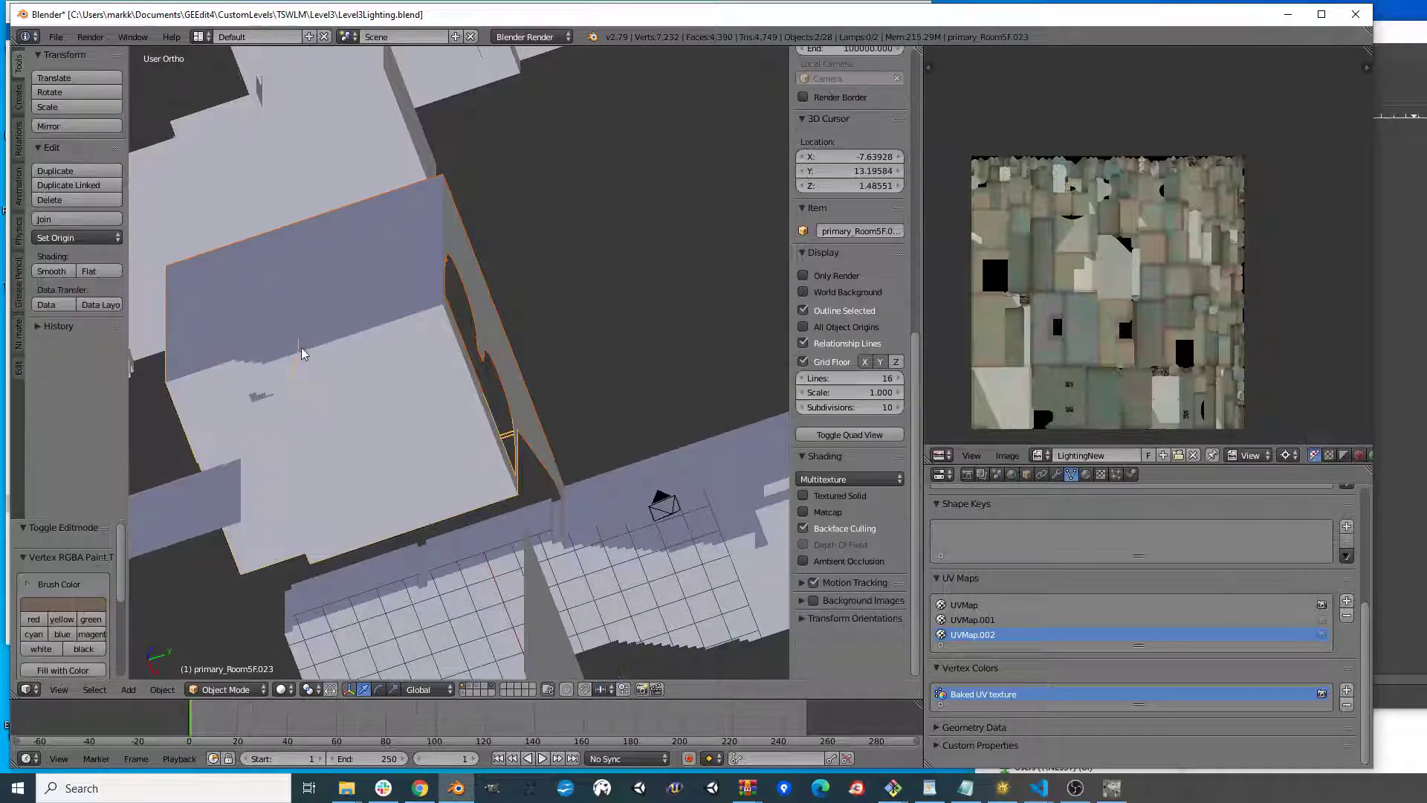
# - In Vertex Paint mode, sample the shaded wall colour of the remaining room and paint the wall corner at the shadow edge
pyautogui.press('v')
pyautogui.press('z')
pyautogui.scroll(2, 350, 371)
pyautogui.moveTo(361, 384); pyautogui.dragTo(497, 385, button='middle')
pyautogui.moveTo(675, 482); pyautogui.dragTo(449, 393, button='middle')
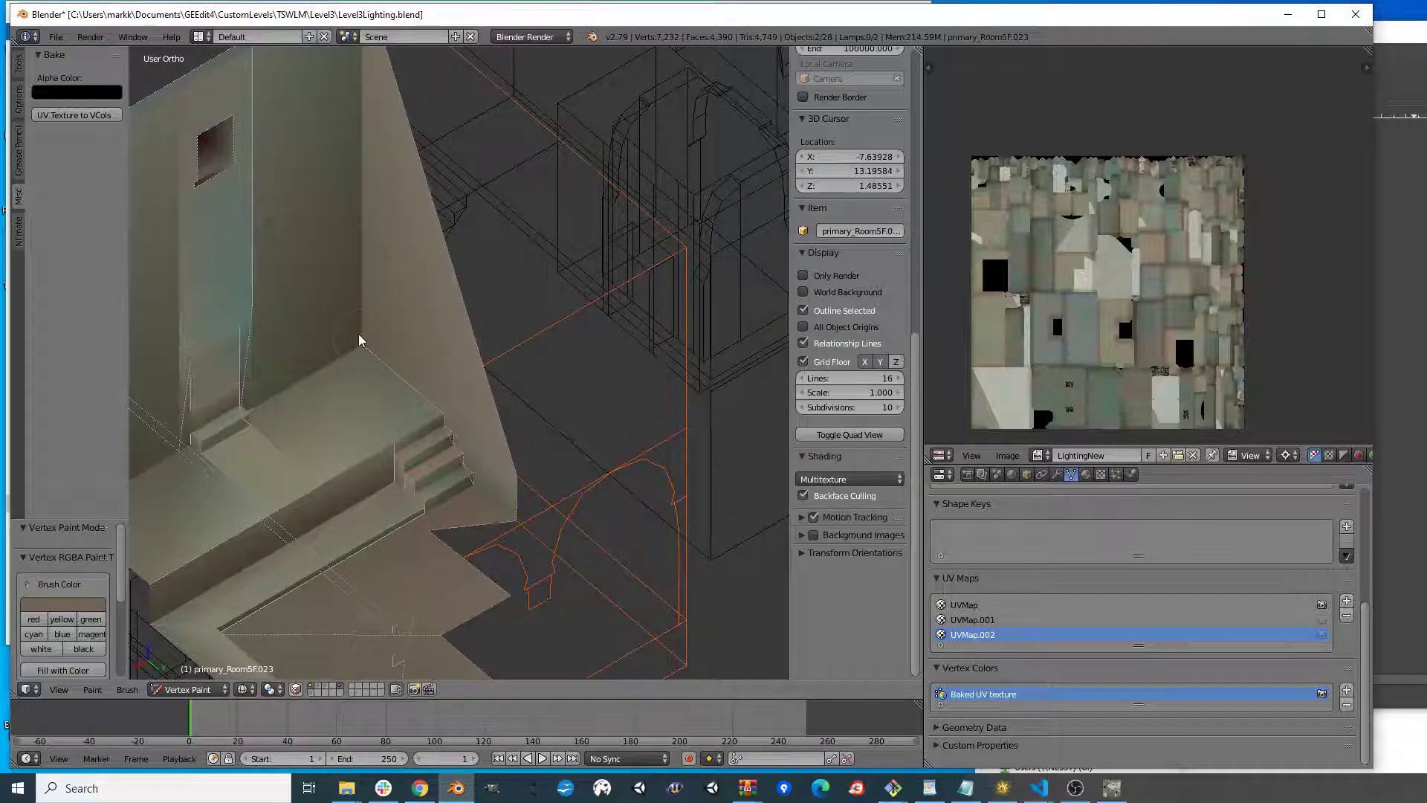
pyautogui.press('s')
pyautogui.moveTo(359, 339)
pyautogui.mouseDown(button='middle')
pyautogui.moveTo(554, 401)
pyautogui.moveTo(589, 446)
pyautogui.moveTo(538, 466)
pyautogui.moveTo(546, 418)
pyautogui.mouseUp(button='middle')
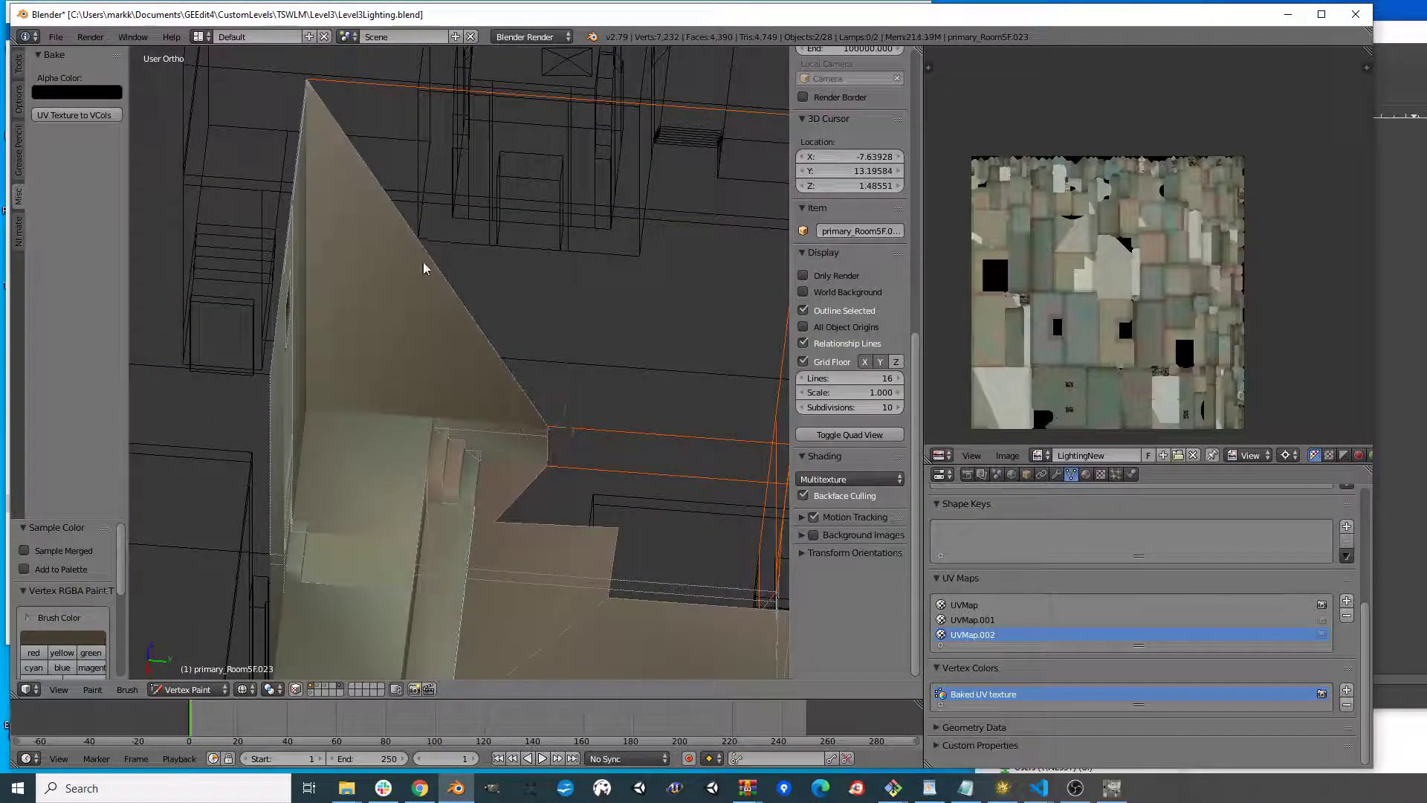
pyautogui.click(578, 430)
# - Lower the brush strength to 0.323, sample the shaded floor colour for the shadow boundary, and undo the last paint stroke
pyautogui.click(19, 65)
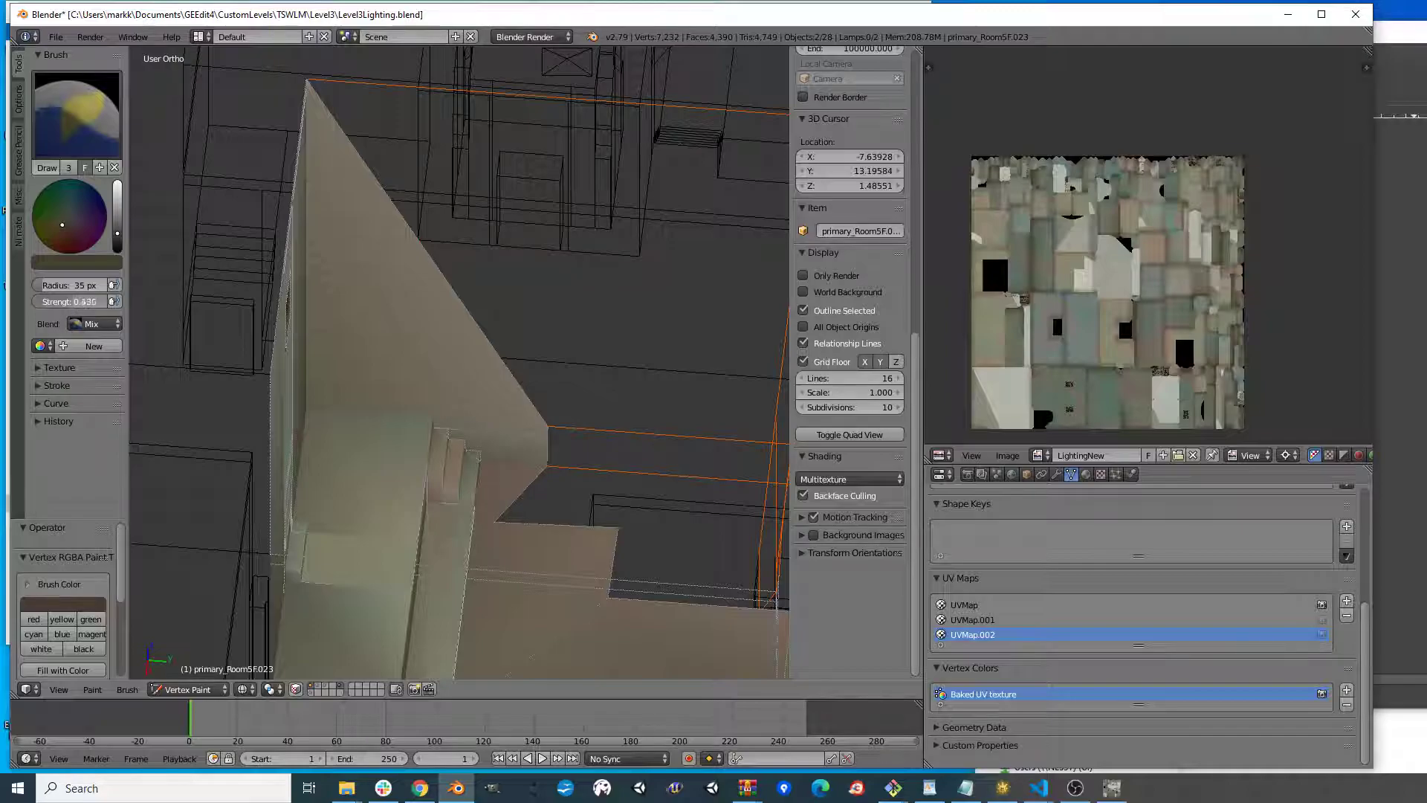
pyautogui.moveTo(61, 301); pyautogui.dragTo(56, 301)
pyautogui.moveTo(347, 399)
pyautogui.mouseDown(button='middle')
pyautogui.moveTo(559, 269)
pyautogui.moveTo(495, 321)
pyautogui.moveTo(519, 384)
pyautogui.mouseUp(button='middle')
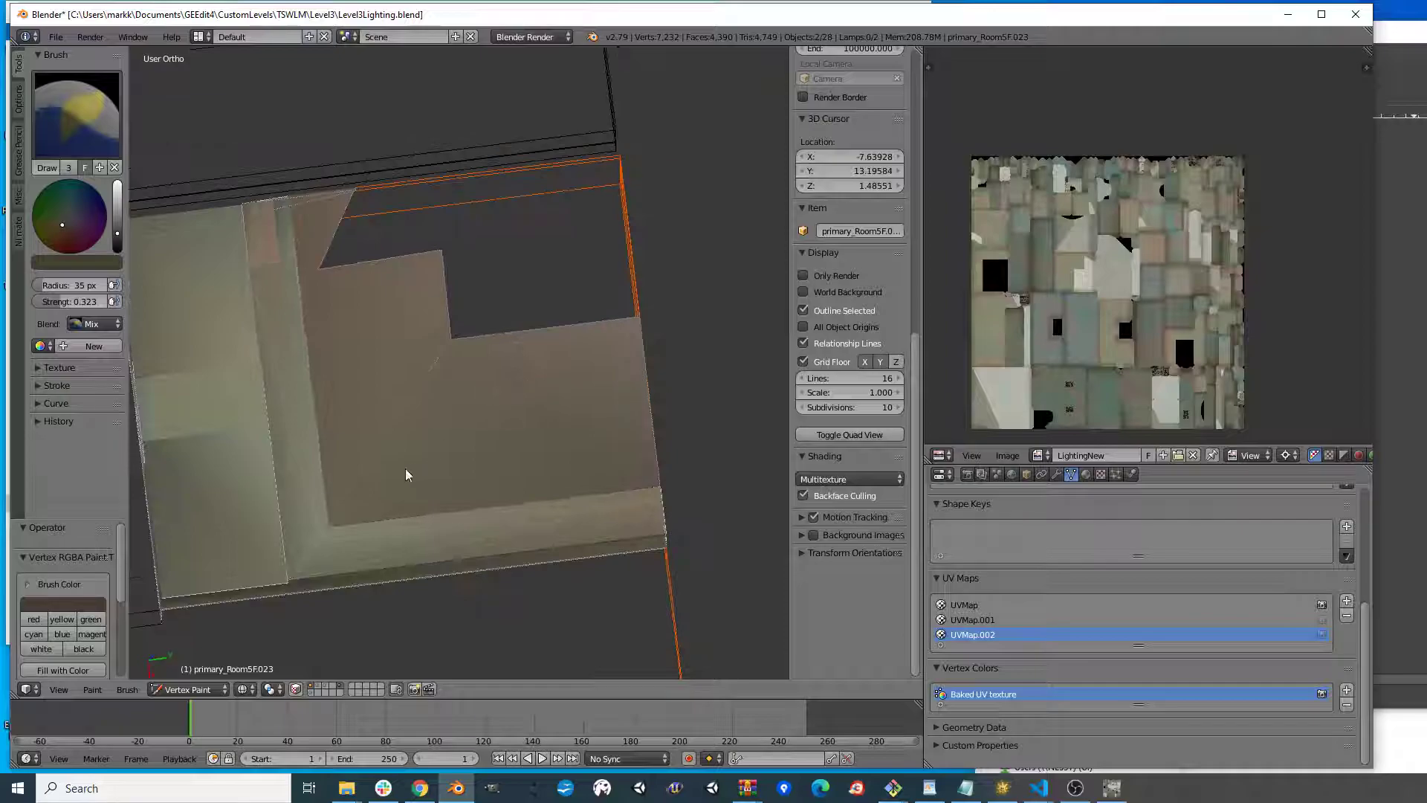
pyautogui.press('s')
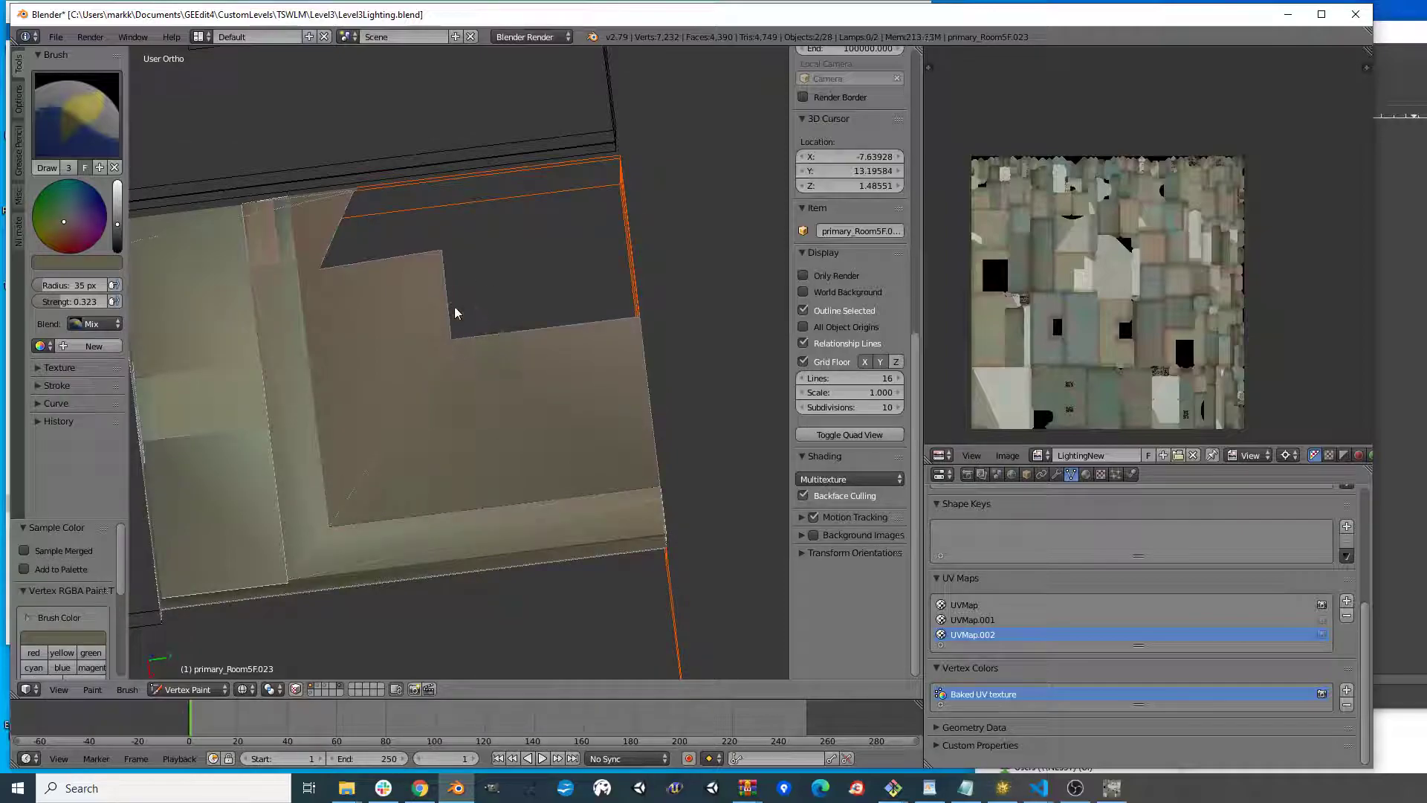
pyautogui.moveTo(540, 328); pyautogui.dragTo(684, 382, button='middle')
pyautogui.scroll(4, 535, 405)
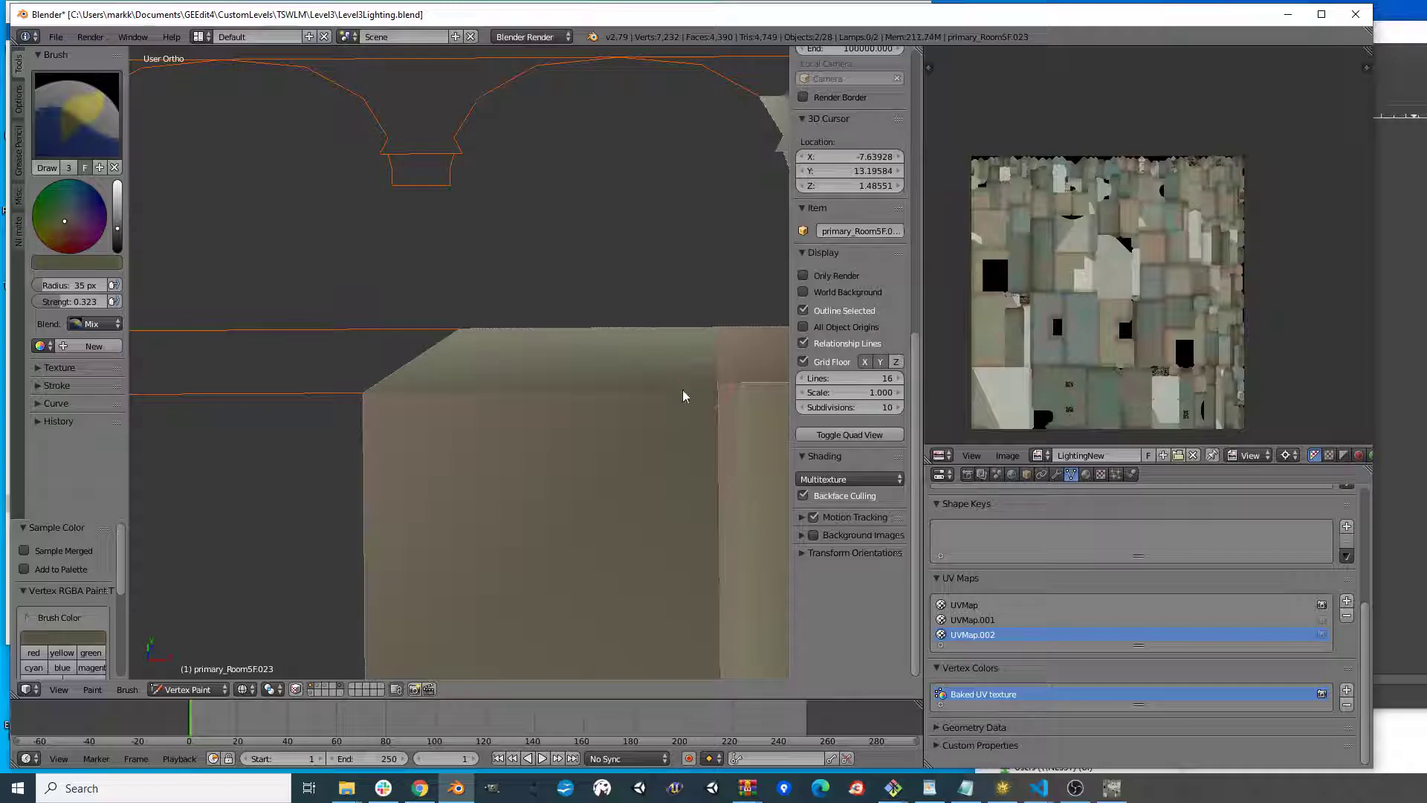
pyautogui.moveTo(373, 401); pyautogui.dragTo(577, 436, button='middle')
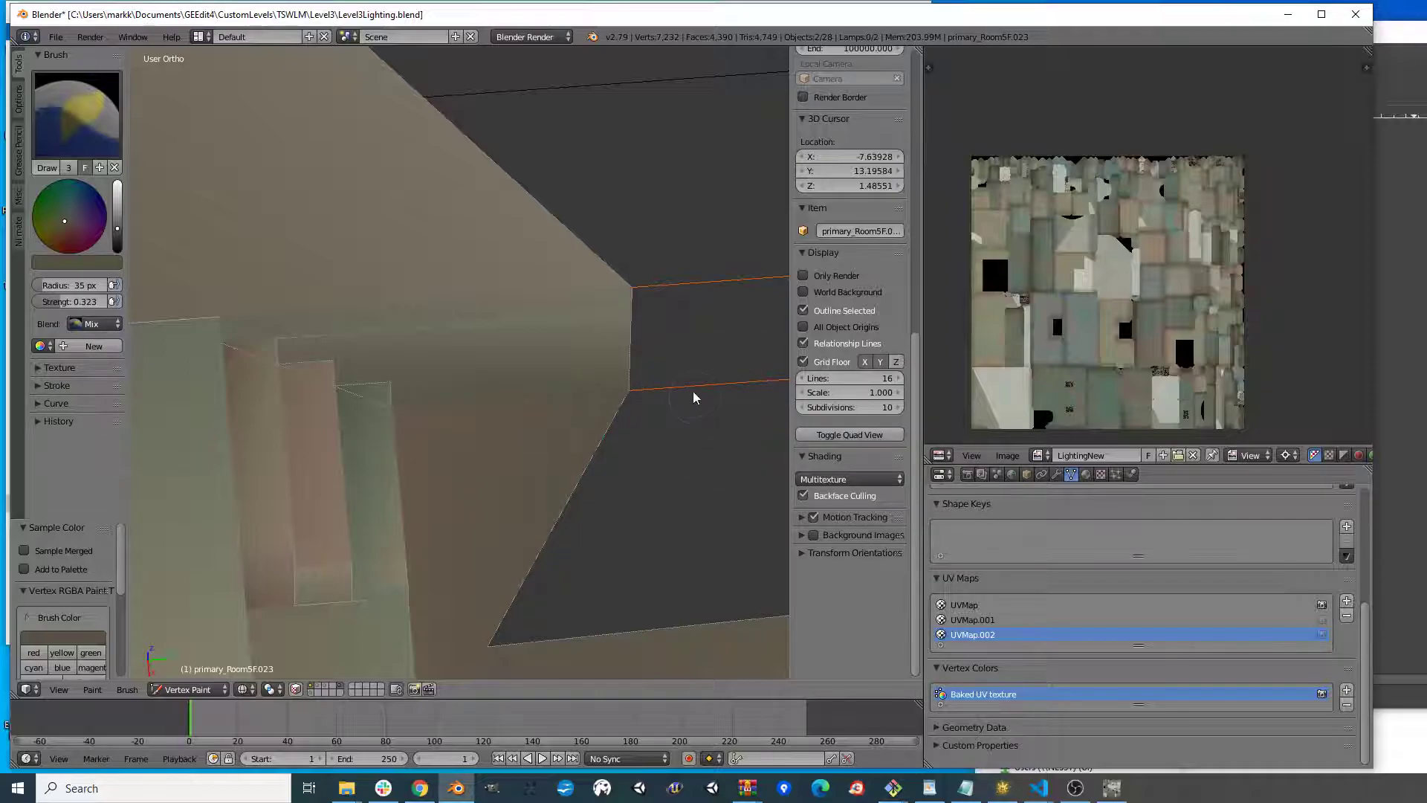
pyautogui.hotkey('ctrl', 'z')
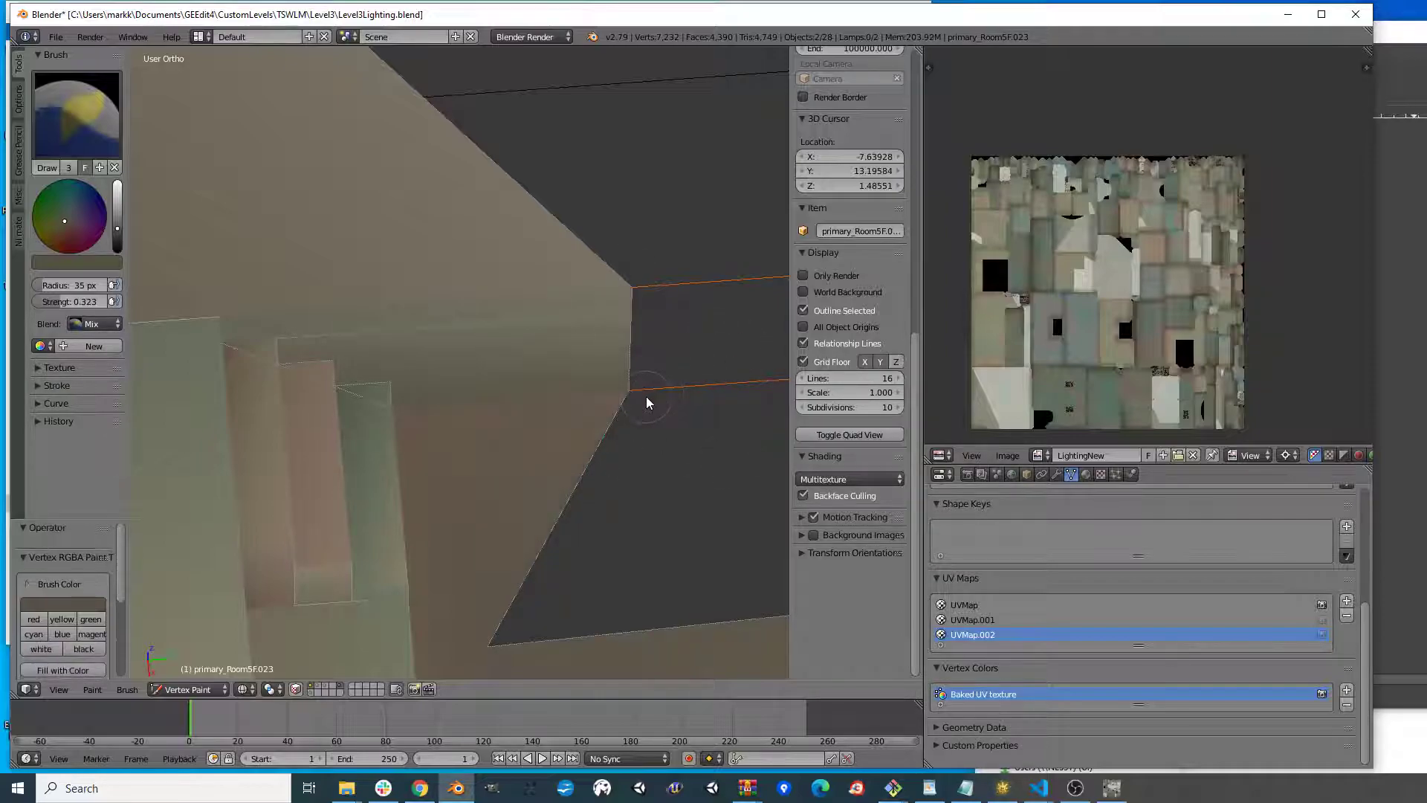
# - In Edit Mode, select the shaded floor face, separate it into its own object and return to Vertex Paint mode
pyautogui.press('Tab')
pyautogui.scroll(-4, 577, 433)
pyautogui.rightClick(569, 519)
pyautogui.scroll(2, 579, 491)
pyautogui.press('x')
pyautogui.click(591, 460)
pyautogui.press('Tab')
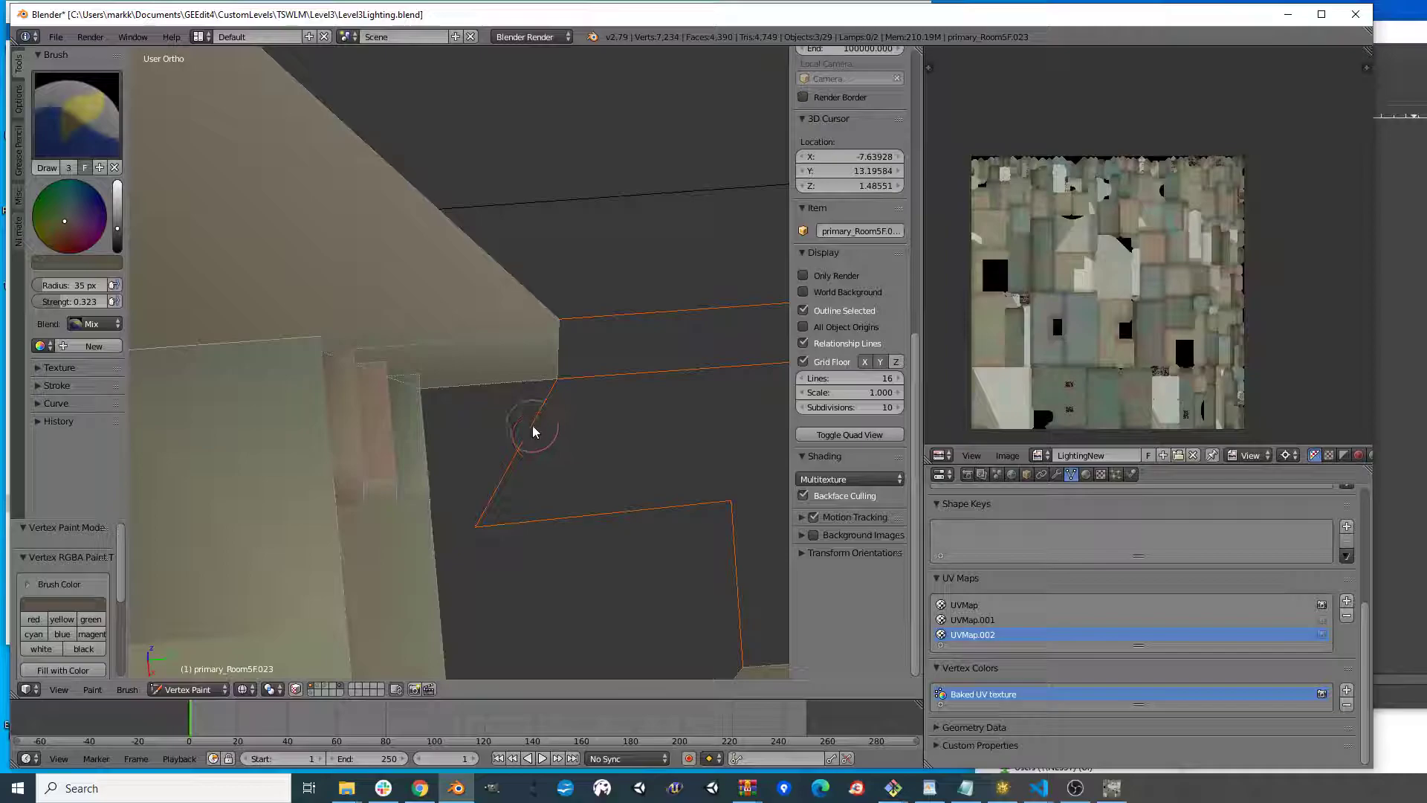
# - Select the separated floor piece and touch up the colours at its corners beside the steps in Vertex Paint mode
pyautogui.press('v')
pyautogui.rightClick(542, 435)
pyautogui.press('v')
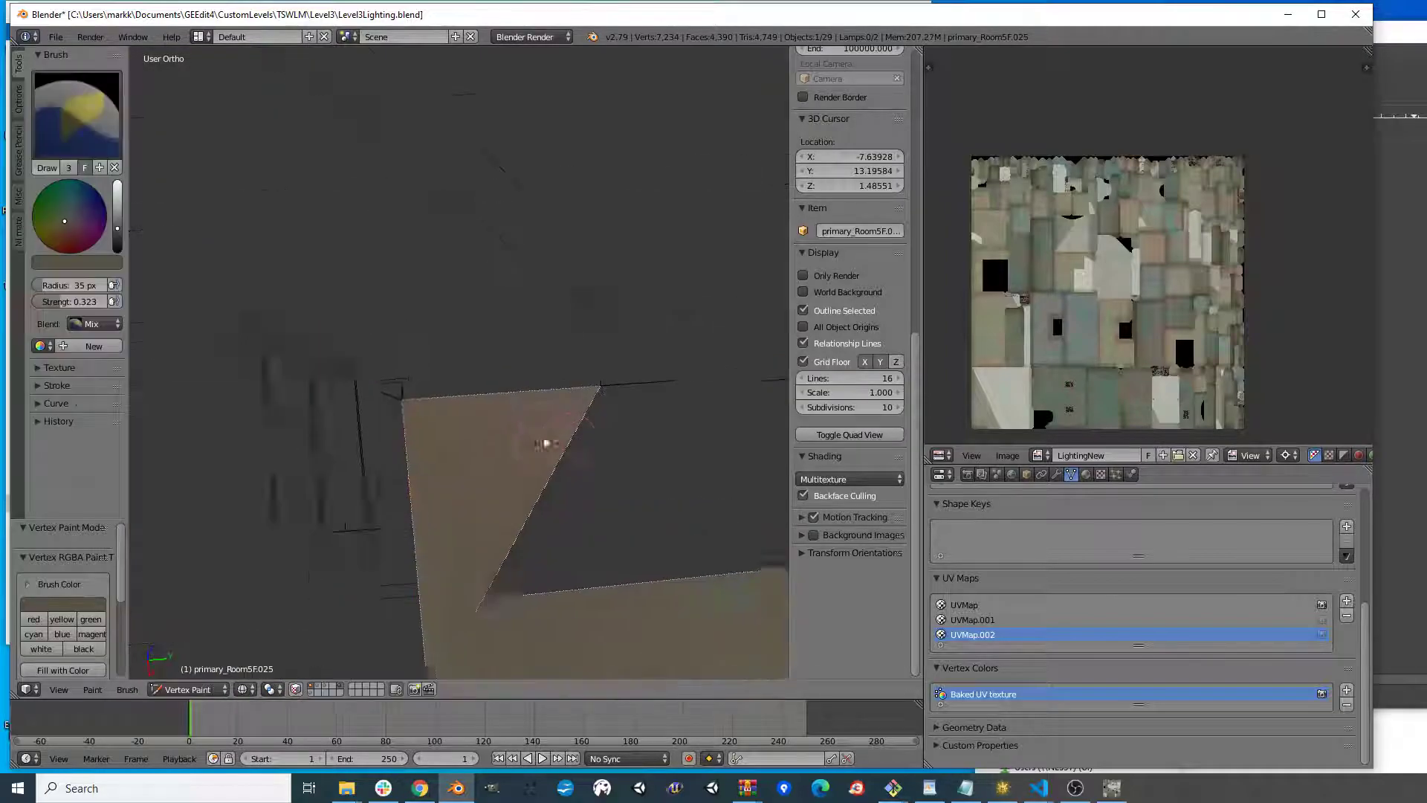
pyautogui.scroll(1, 520, 438)
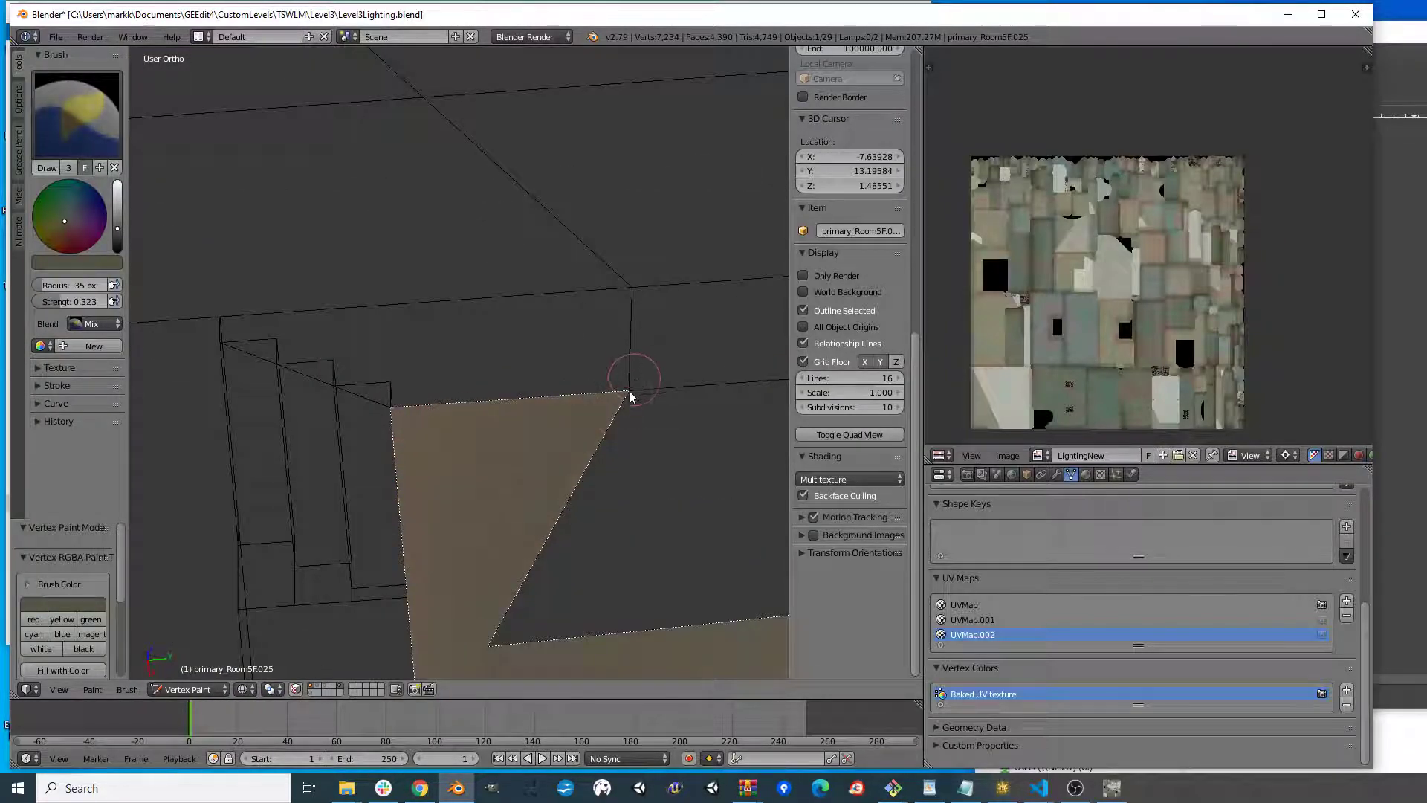
pyautogui.scroll(-2, 511, 430)
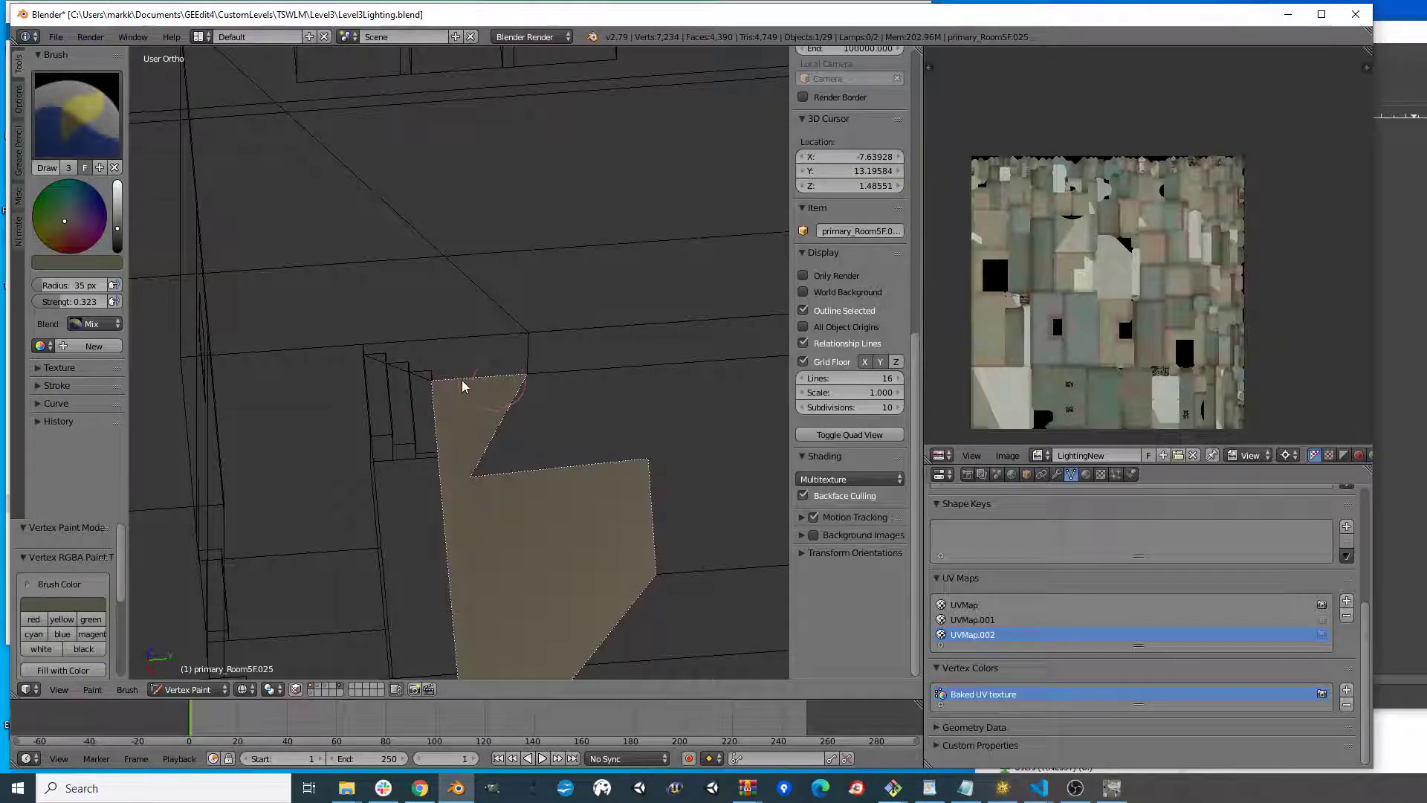
pyautogui.scroll(-4, 458, 446)
pyautogui.moveTo(530, 403); pyautogui.dragTo(493, 436, button='middle')
pyautogui.scroll(3, 495, 436)
# - Return to the shaded room object in Vertex Paint mode, sample a wall colour and paint along the doorway's left side
pyautogui.press('v')
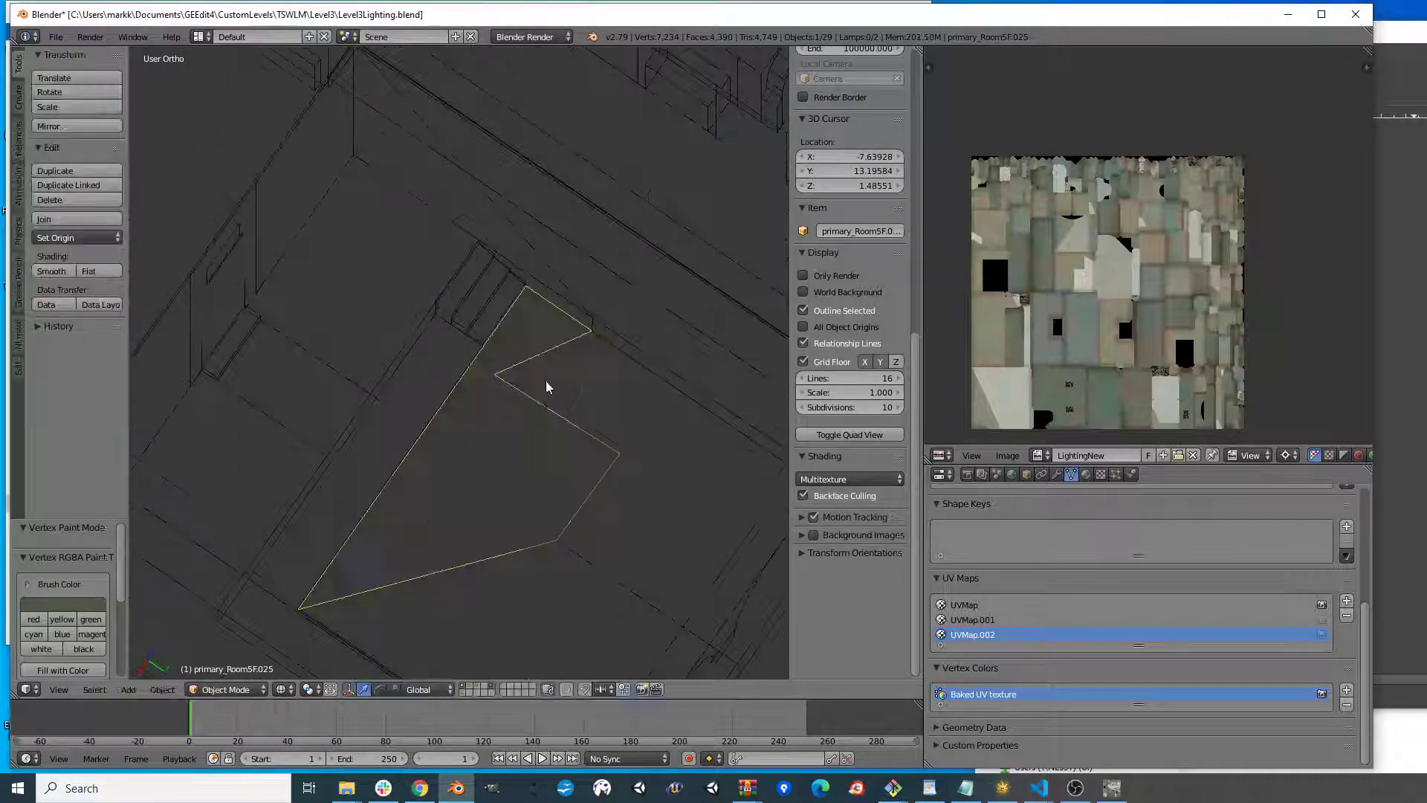
pyautogui.rightClick(584, 315)
pyautogui.press('v')
pyautogui.scroll(3, 589, 386)
pyautogui.moveTo(589, 387)
pyautogui.keyDown('shift'); pyautogui.mouseDown(button='middle')
pyautogui.moveTo(577, 532)
pyautogui.moveTo(609, 457)
pyautogui.moveTo(603, 427)
pyautogui.moveTo(577, 439)
pyautogui.moveTo(430, 391)
pyautogui.moveTo(569, 396)
pyautogui.moveTo(404, 457)
pyautogui.moveTo(510, 392)
pyautogui.moveTo(408, 350)
pyautogui.moveTo(615, 341)
pyautogui.moveTo(530, 359)
pyautogui.mouseUp(button='middle'); pyautogui.keyUp('shift')
pyautogui.press('s')
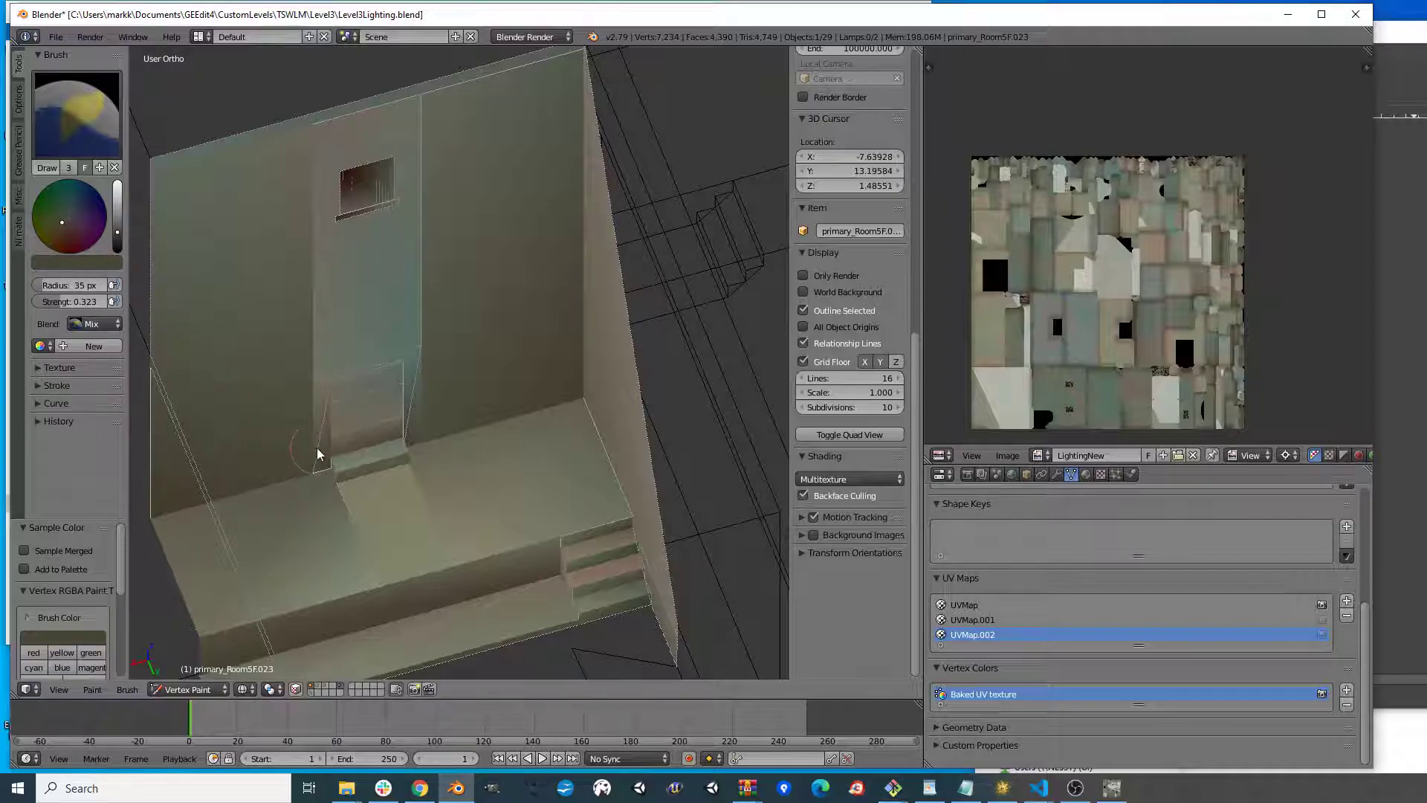
pyautogui.moveTo(319, 478)
pyautogui.mouseDown()
pyautogui.moveTo(320, 372)
pyautogui.moveTo(343, 383)
pyautogui.mouseUp()
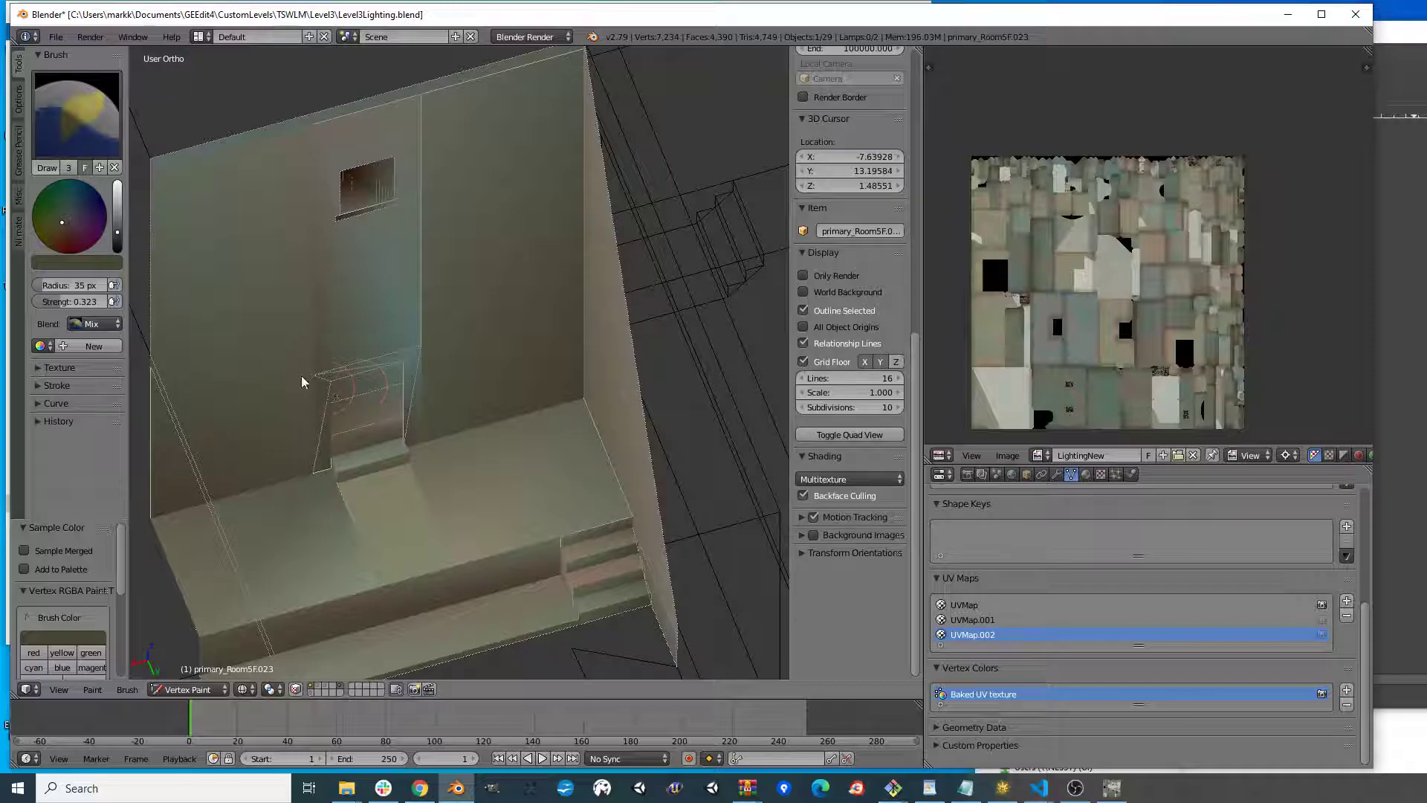
# - Sample another wall colour and paint over the teal tint at the doorway's upper right corner
pyautogui.press('s')
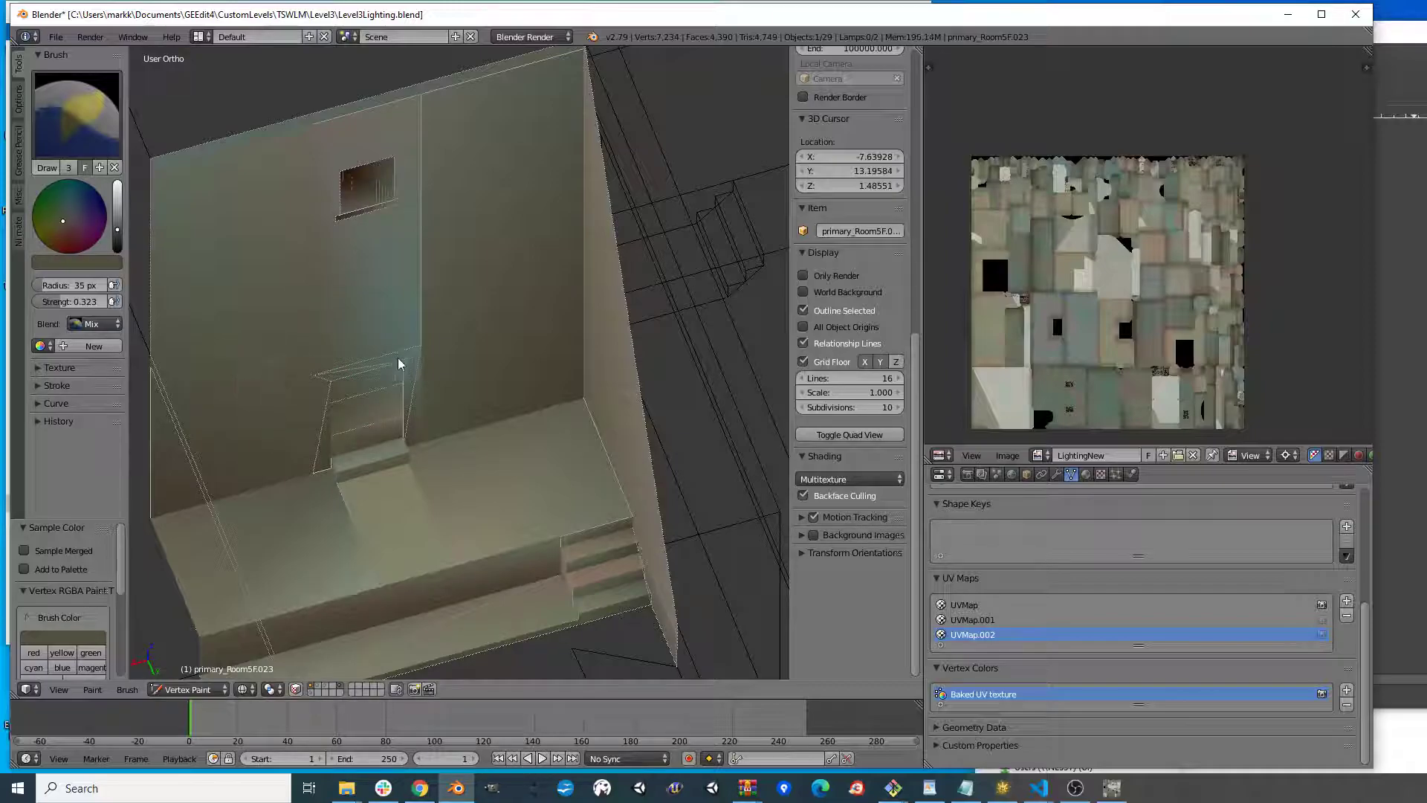
pyautogui.moveTo(433, 340); pyautogui.dragTo(404, 344)
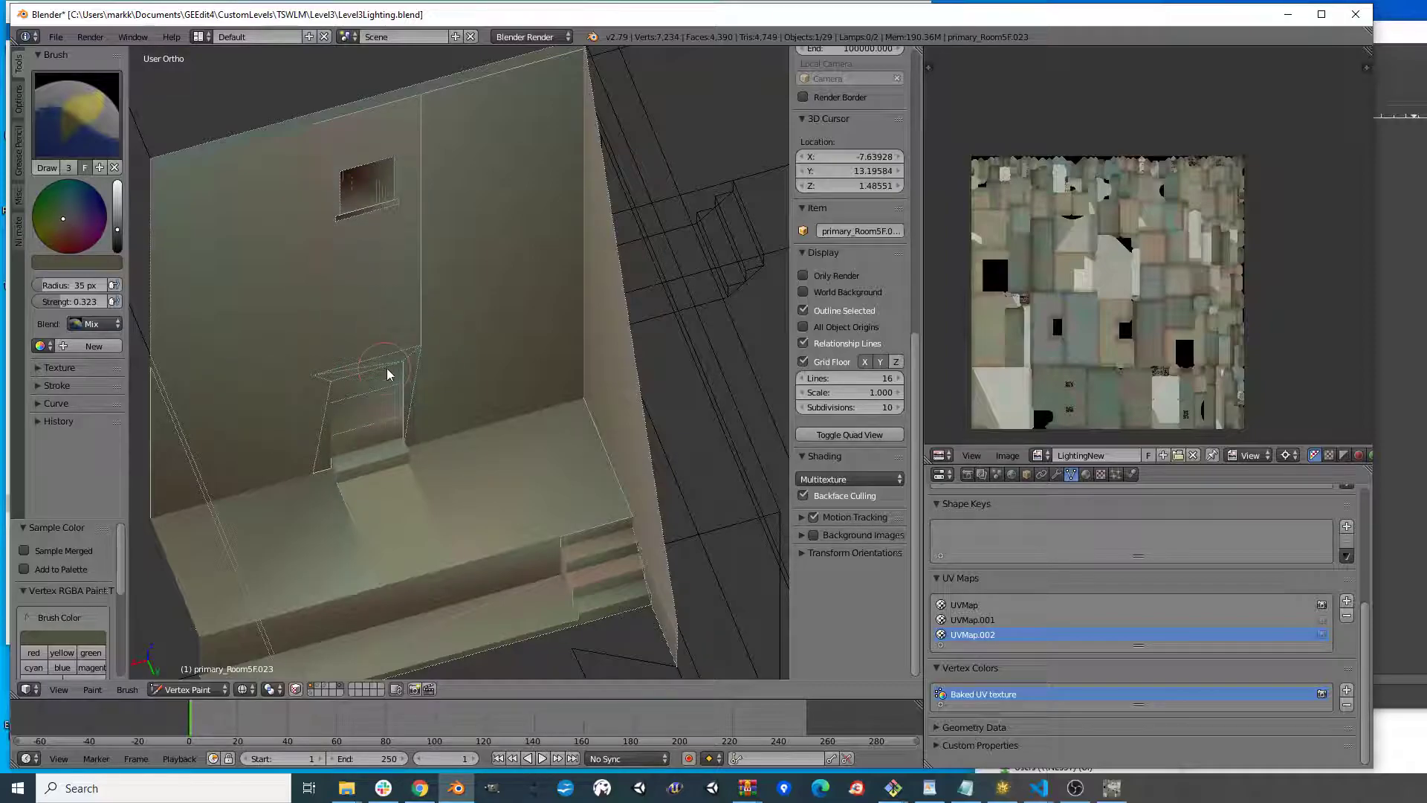
pyautogui.keyDown('shift'); pyautogui.moveTo(496, 315); pyautogui.dragTo(520, 383, button='middle'); pyautogui.keyUp('shift')
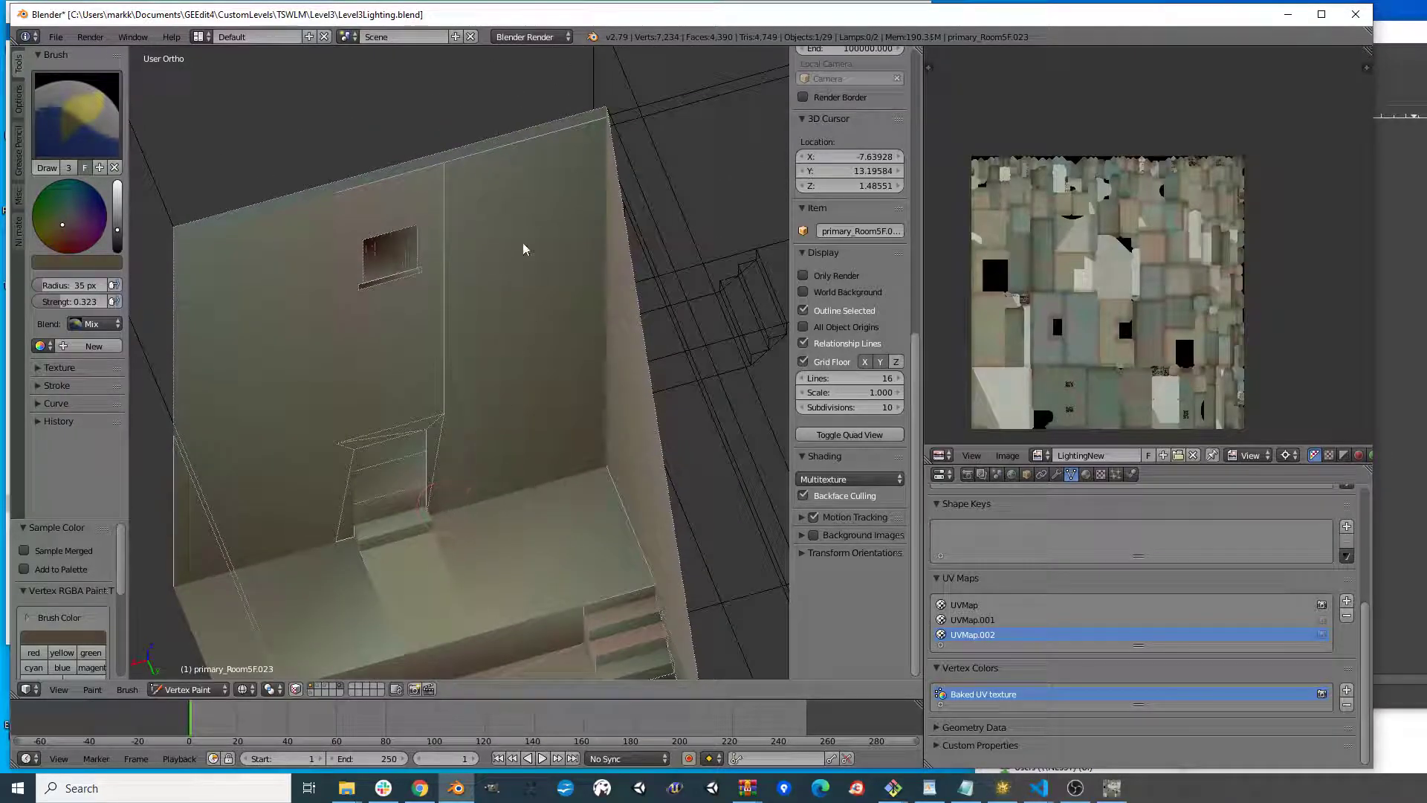
pyautogui.keyDown('shift'); pyautogui.moveTo(532, 269); pyautogui.dragTo(562, 366, button='middle'); pyautogui.keyUp('shift')
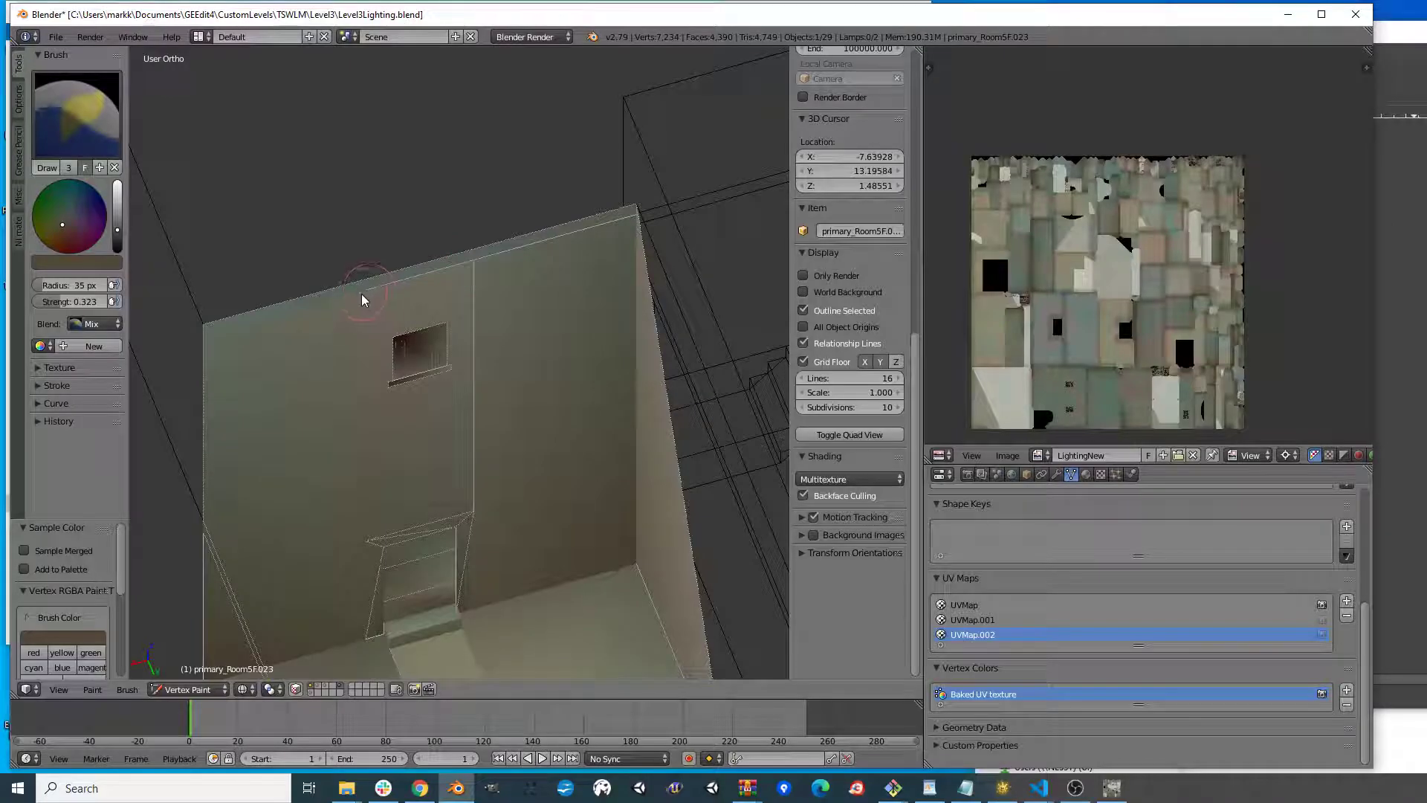
# - Sample a wall colour and paint it around the dark small window in the wall
pyautogui.press('s')
pyautogui.moveTo(388, 347); pyautogui.dragTo(399, 330)
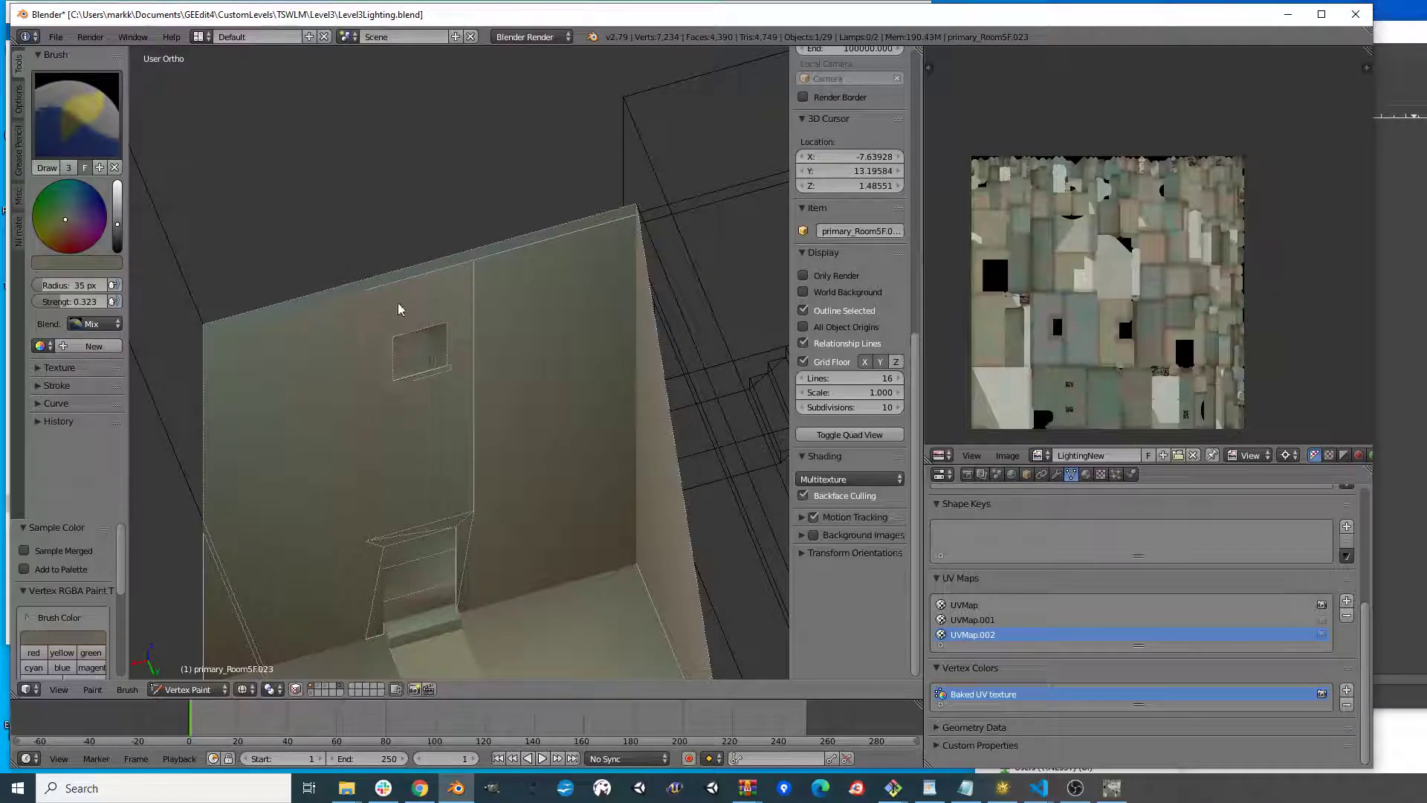
# - Sample floor colours and paint out the light patch on the platform in front of the doorway step
pyautogui.keyDown('shift'); pyautogui.moveTo(545, 554); pyautogui.dragTo(448, 316, button='middle'); pyautogui.keyUp('shift')
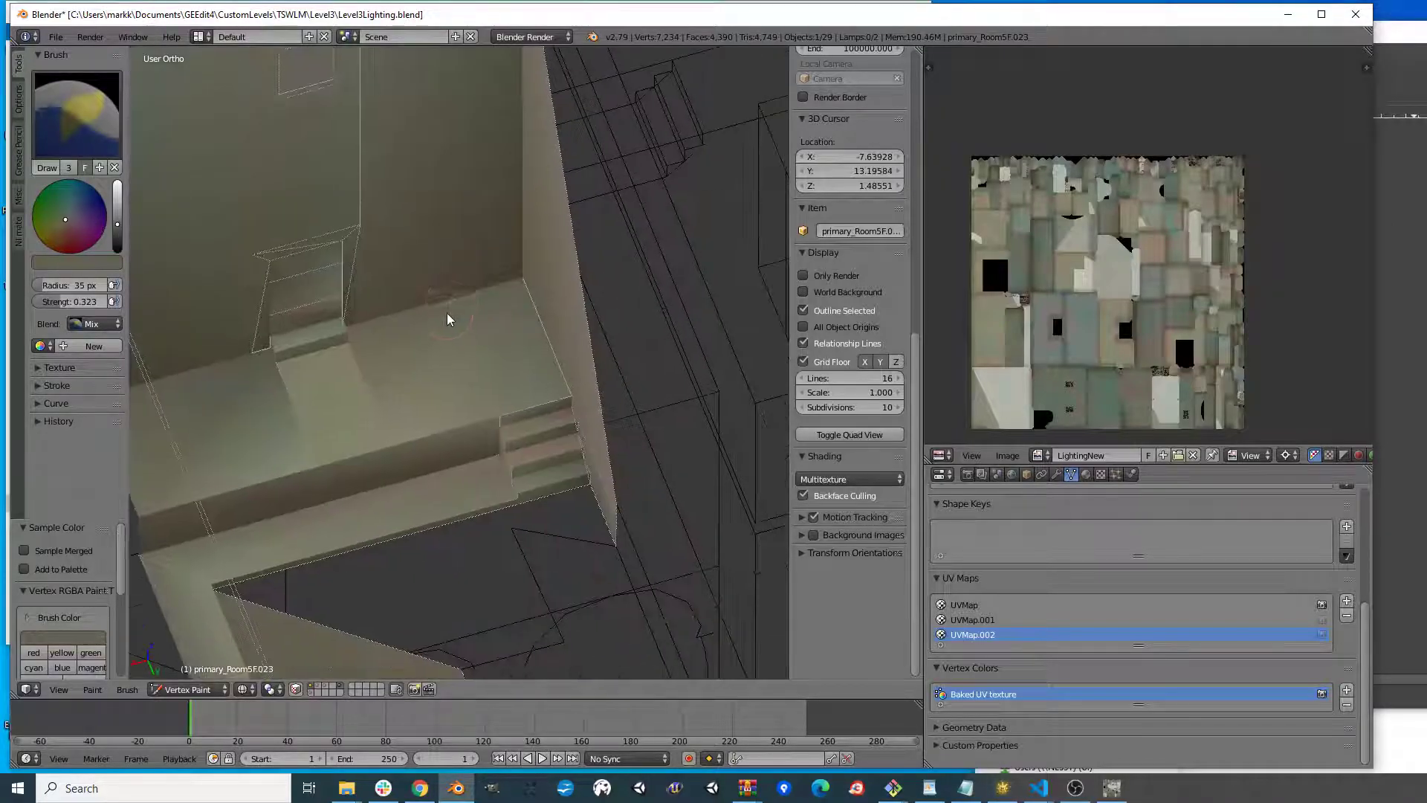
pyautogui.scroll(3, 241, 416)
pyautogui.keyDown('shift'); pyautogui.moveTo(280, 361); pyautogui.dragTo(531, 440, button='middle'); pyautogui.keyUp('shift')
pyautogui.scroll(3, 370, 499)
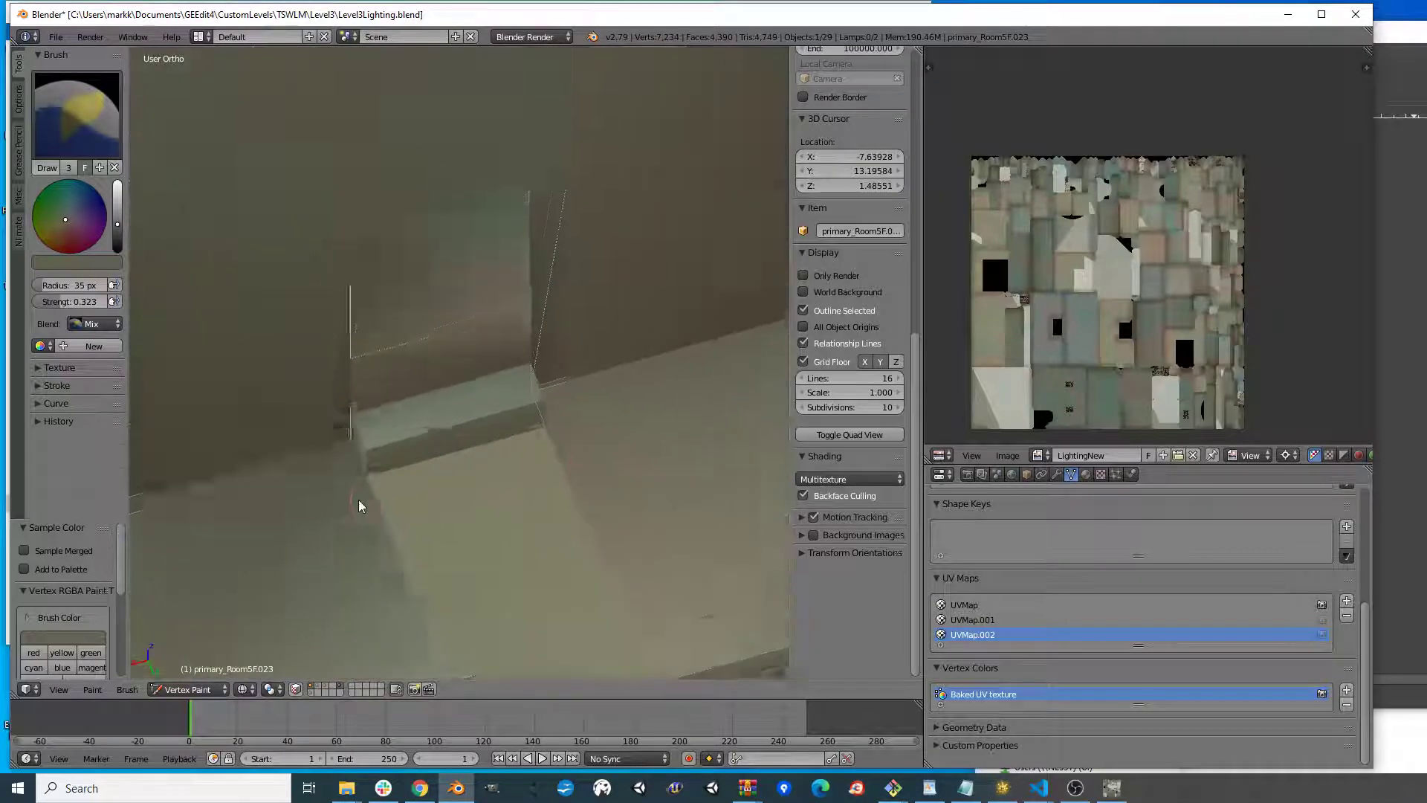
pyautogui.press('s')
pyautogui.click(353, 506)
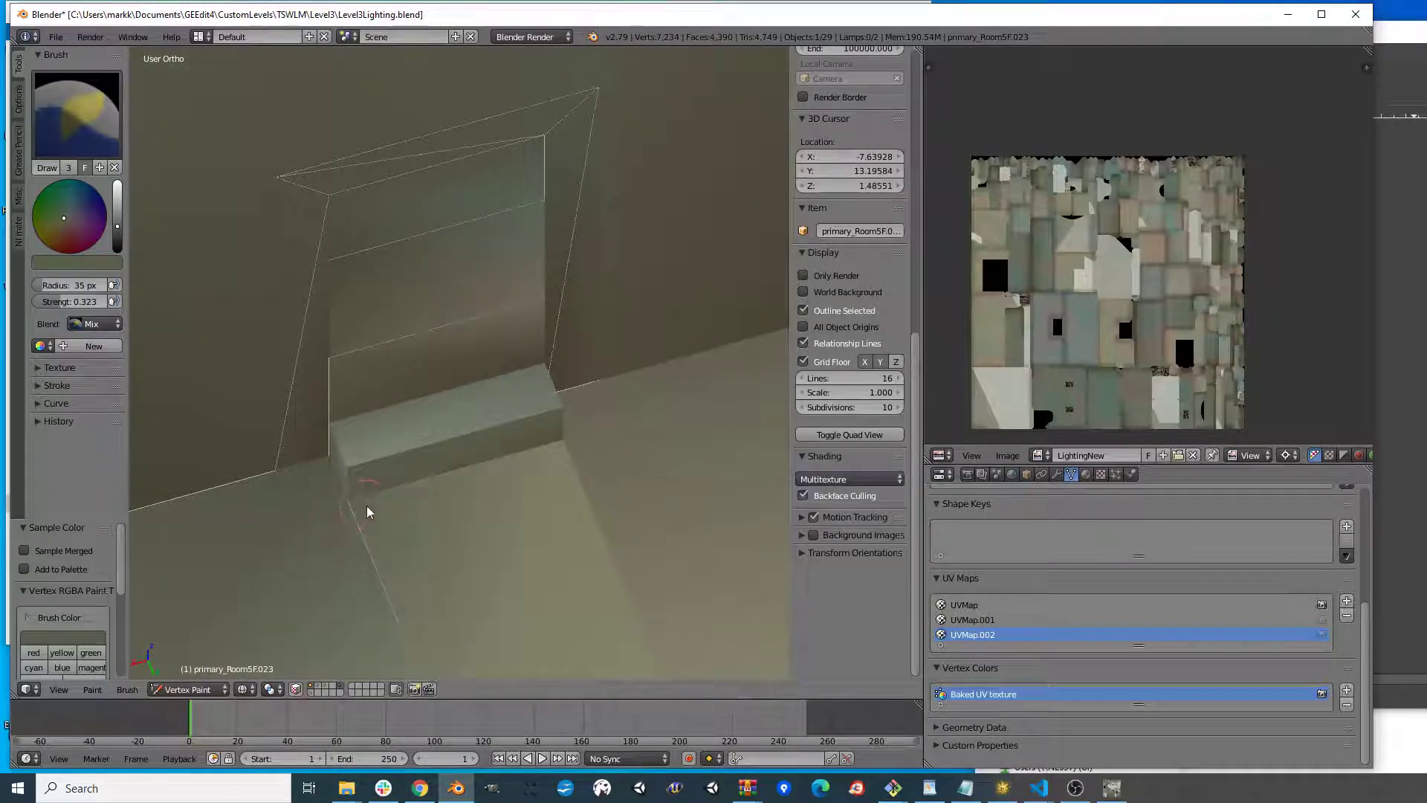
pyautogui.press('s')
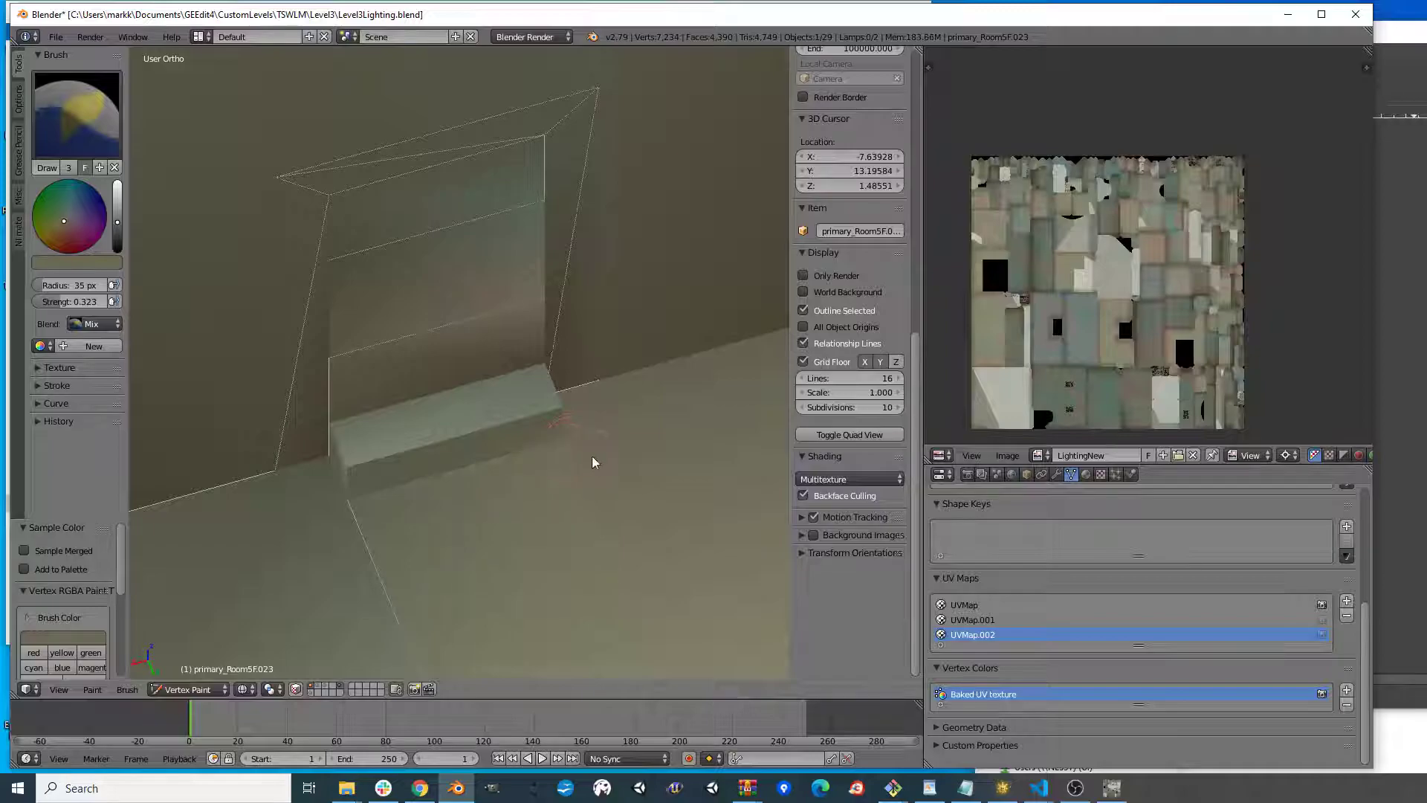
pyautogui.scroll(-4, 595, 483)
pyautogui.keyDown('shift'); pyautogui.moveTo(640, 545); pyautogui.dragTo(586, 376, button='middle'); pyautogui.keyUp('shift')
pyautogui.press('s')
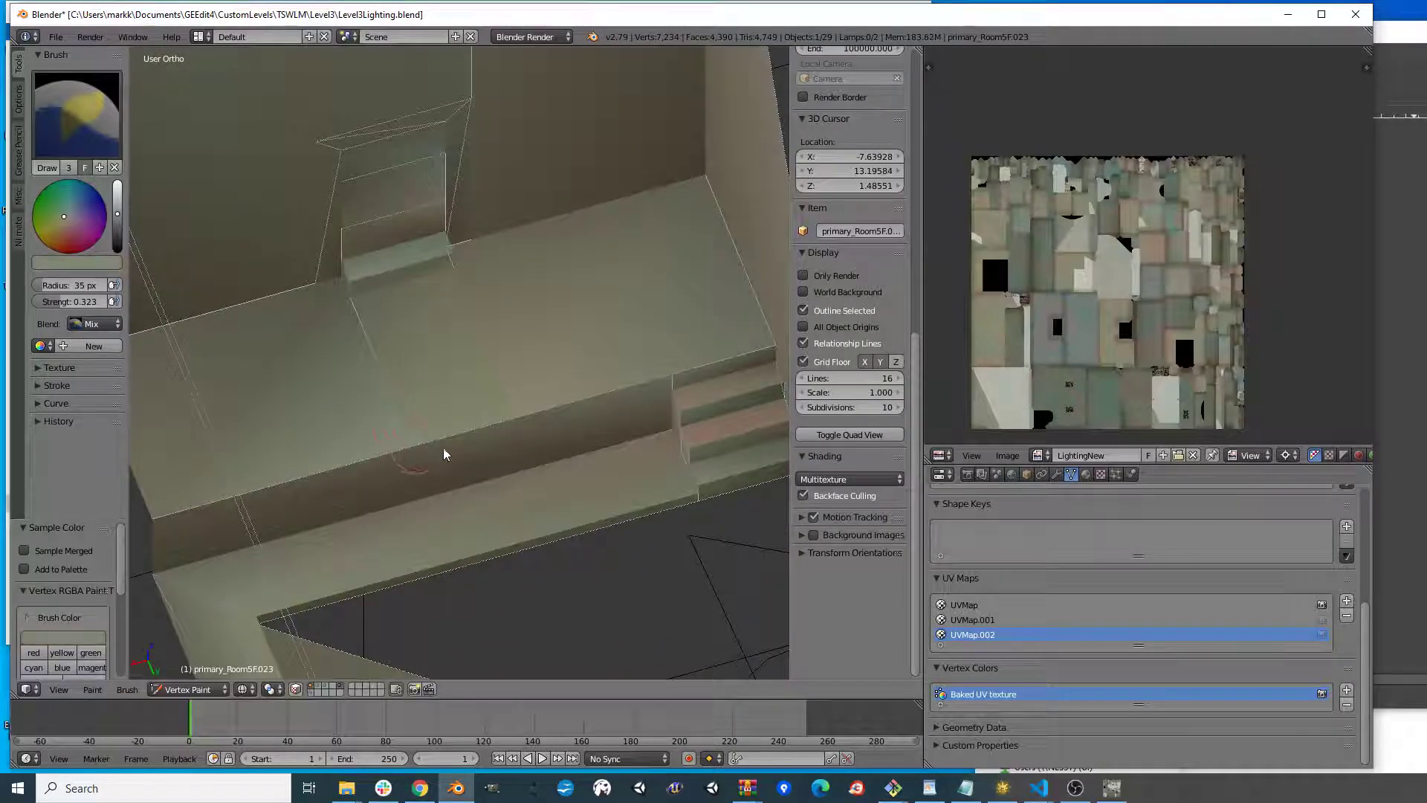
# - Leave Vertex Paint mode on the shaded room, select the sunlit room piece and enter Vertex Paint mode on it
pyautogui.moveTo(412, 445); pyautogui.dragTo(470, 428, button='middle')
pyautogui.scroll(5, 440, 458)
pyautogui.moveTo(607, 418); pyautogui.dragTo(577, 461, button='middle')
pyautogui.scroll(2, 576, 435)
pyautogui.scroll(1, 566, 357)
pyautogui.keyDown('shift'); pyautogui.moveTo(571, 345); pyautogui.dragTo(593, 452, button='middle'); pyautogui.keyUp('shift')
pyautogui.scroll(-5, 533, 412)
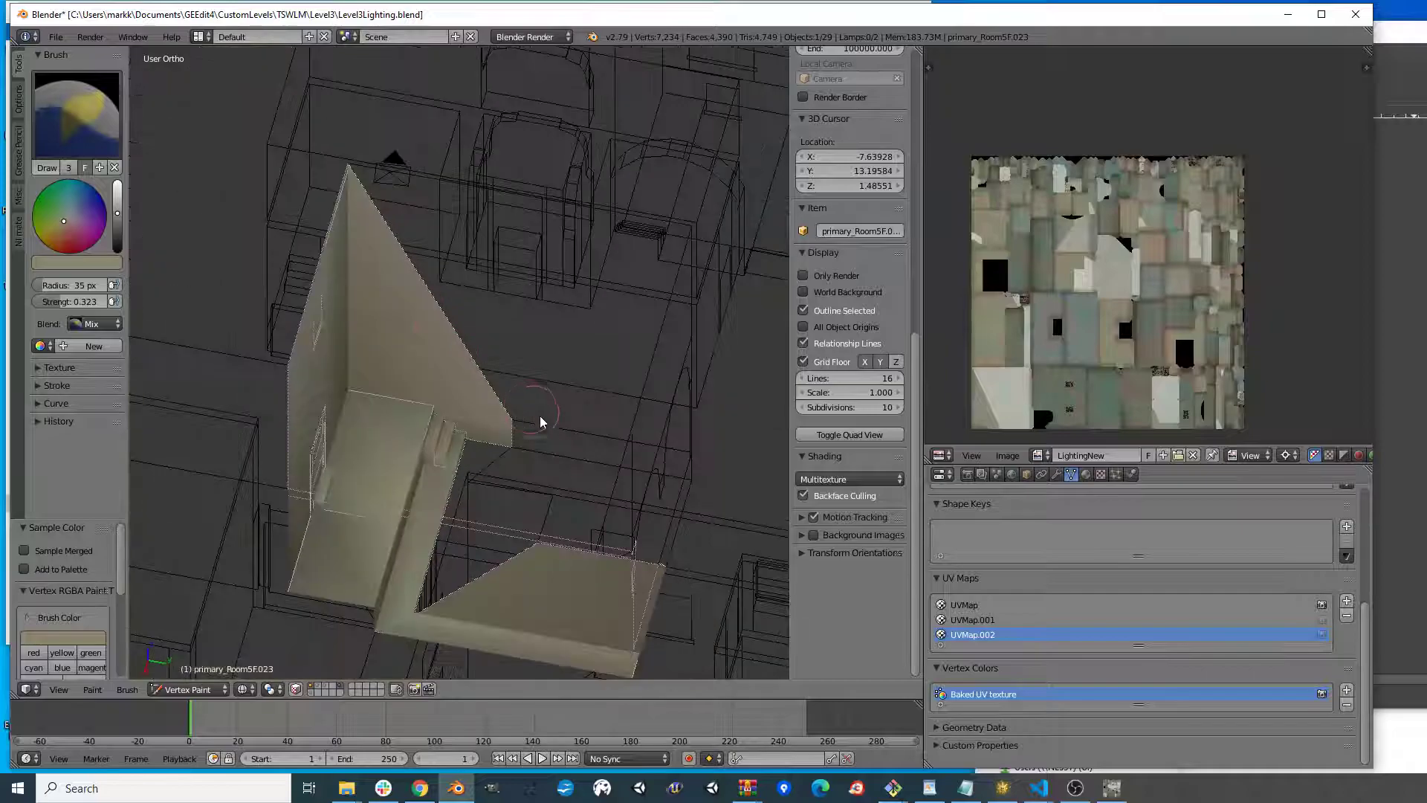
pyautogui.press('v')
pyautogui.press('z')
pyautogui.moveTo(511, 463)
pyautogui.mouseDown(button='middle')
pyautogui.moveTo(585, 438)
pyautogui.moveTo(516, 426)
pyautogui.moveTo(631, 417)
pyautogui.mouseUp(button='middle')
pyautogui.rightClick(520, 408)
pyautogui.rightClick(510, 444)
pyautogui.press('v')
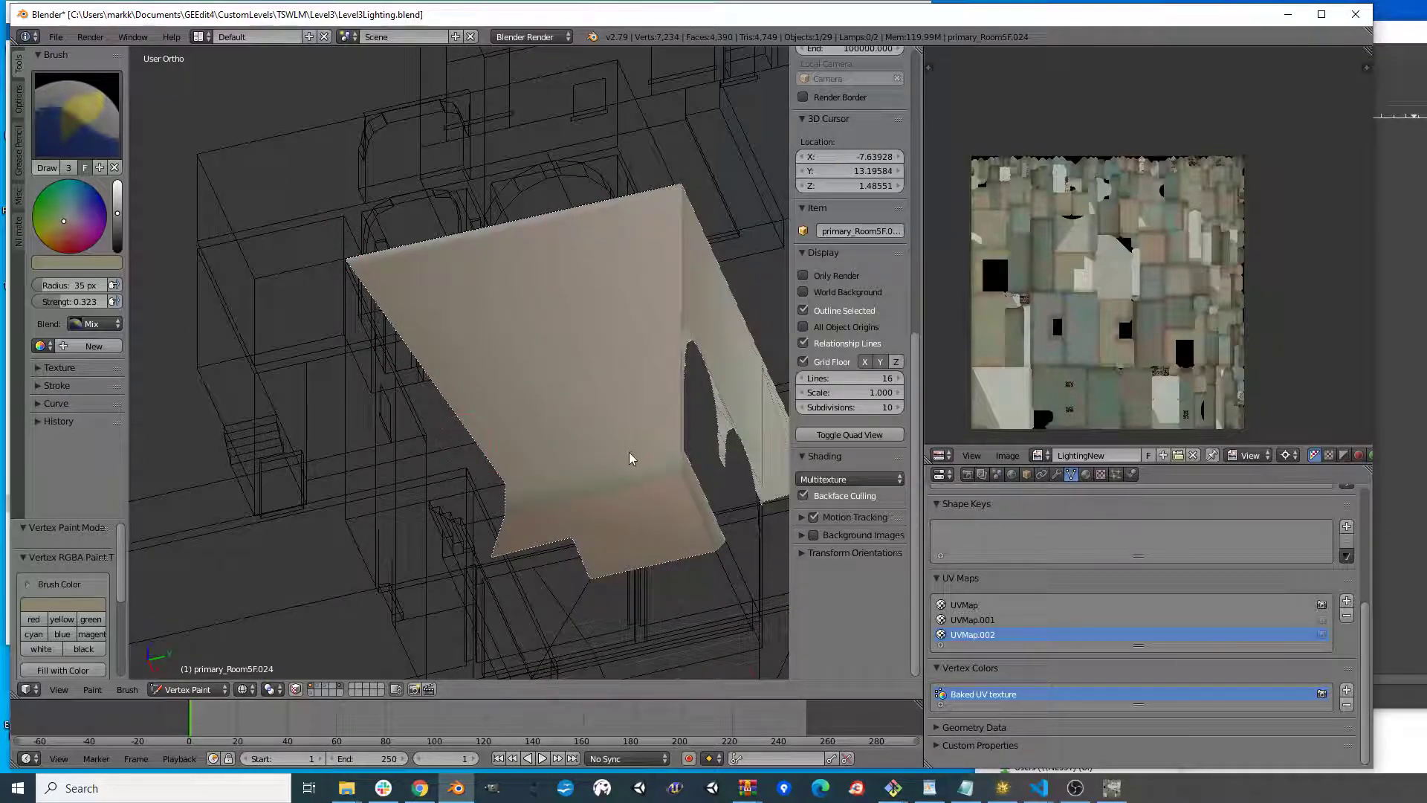
# - Sample a colour from the sunlit wall and even out the tint across it
pyautogui.press('s')
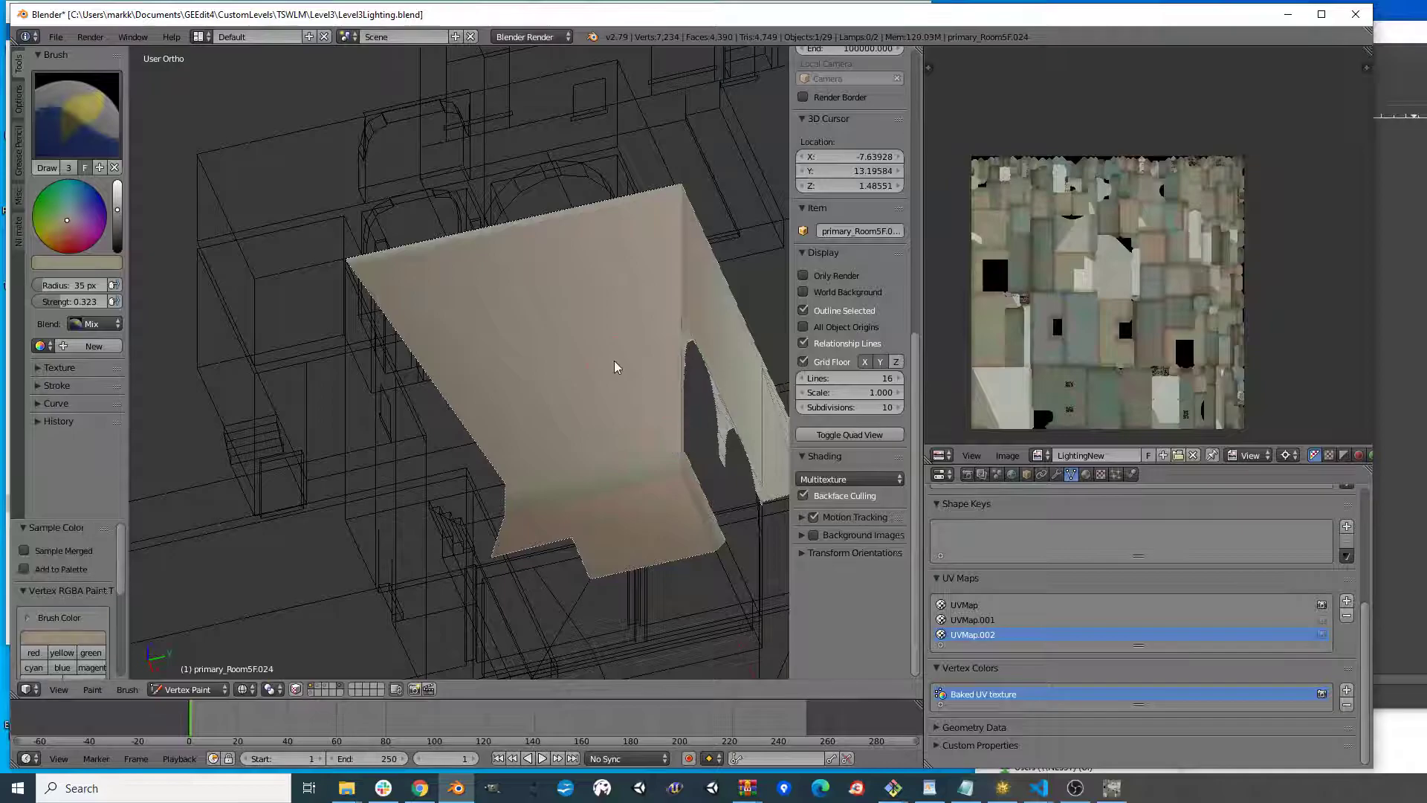
pyautogui.moveTo(614, 363); pyautogui.dragTo(471, 331, button='middle')
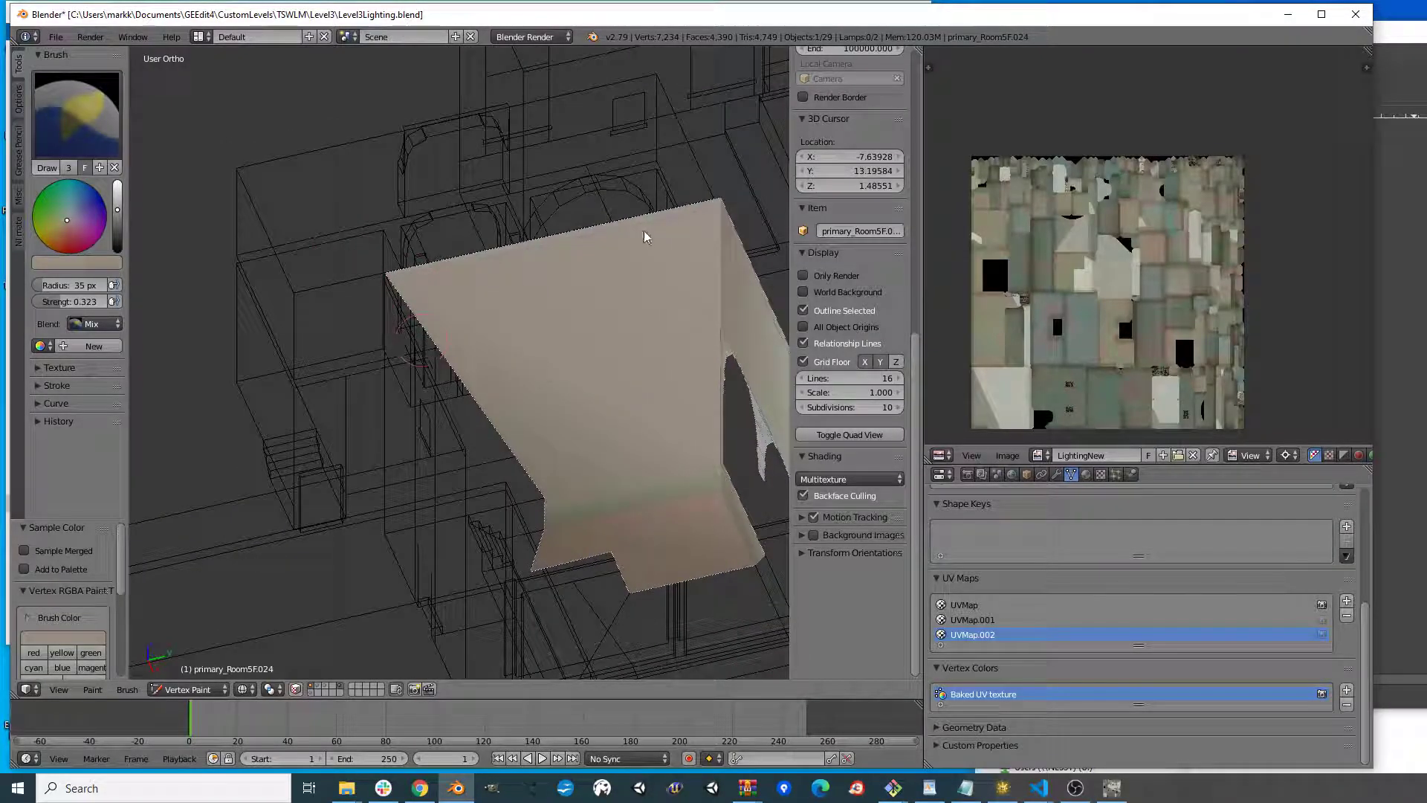
pyautogui.moveTo(522, 520)
pyautogui.mouseDown(button='middle')
pyautogui.moveTo(583, 471)
pyautogui.moveTo(570, 455)
pyautogui.moveTo(655, 481)
pyautogui.moveTo(556, 449)
pyautogui.moveTo(502, 458)
pyautogui.moveTo(624, 508)
pyautogui.moveTo(697, 414)
pyautogui.moveTo(535, 449)
pyautogui.moveTo(554, 465)
pyautogui.mouseUp(button='middle')
# - In Edit Mode, separate the sunlit L-shaped floor face into its own object and open that piece in Vertex Paint mode
pyautogui.press('Tab')
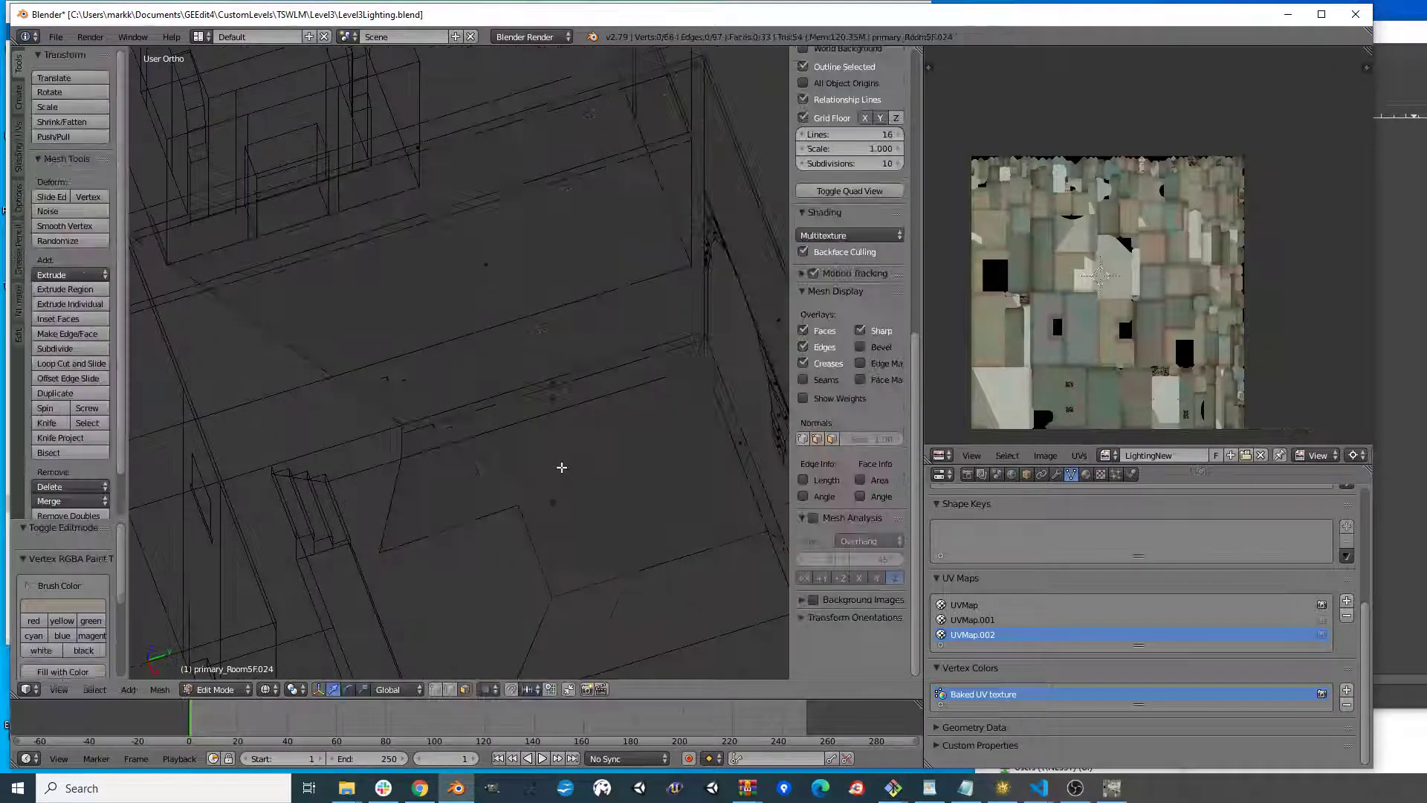
pyautogui.rightClick(566, 500)
pyautogui.press('x')
pyautogui.click(577, 494)
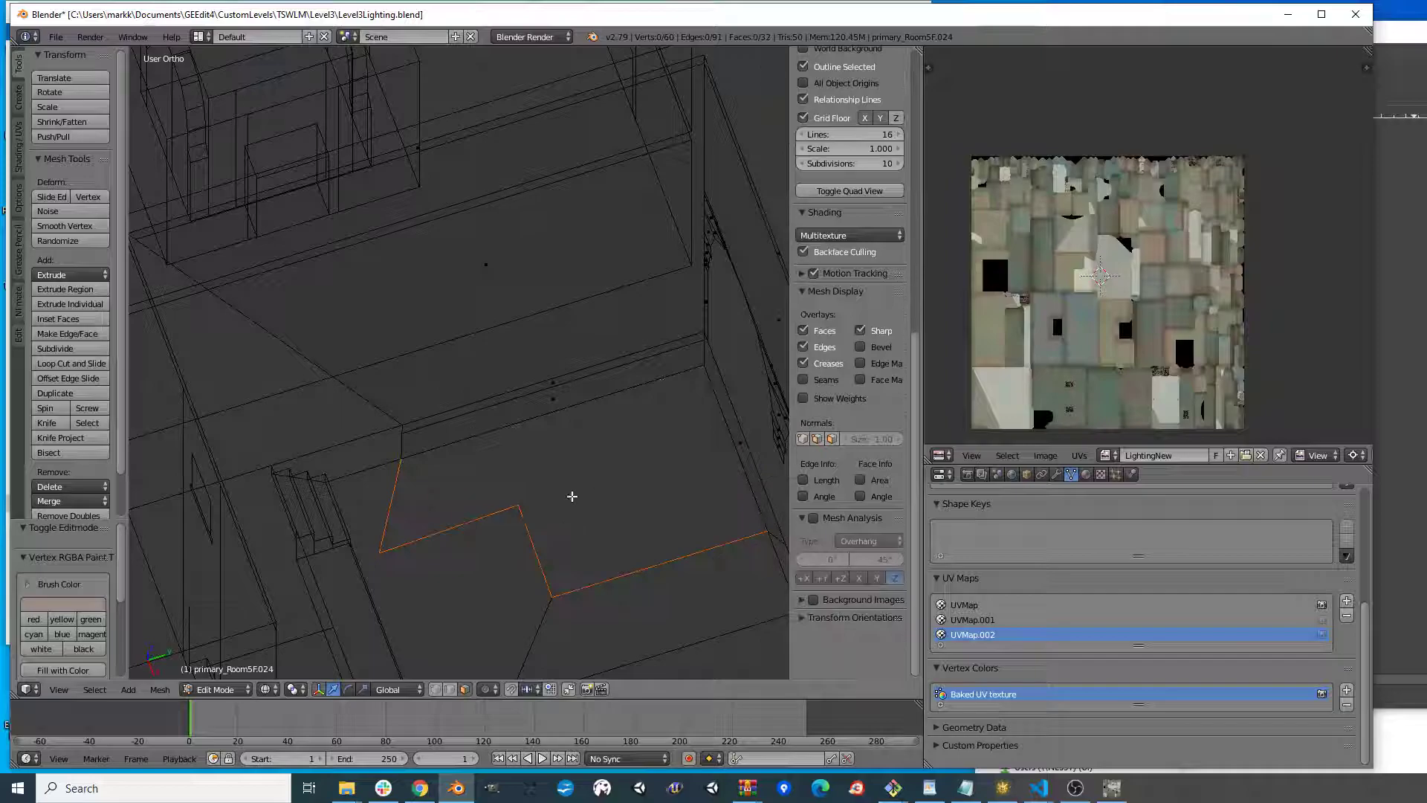
pyautogui.press('Tab')
pyautogui.press('v')
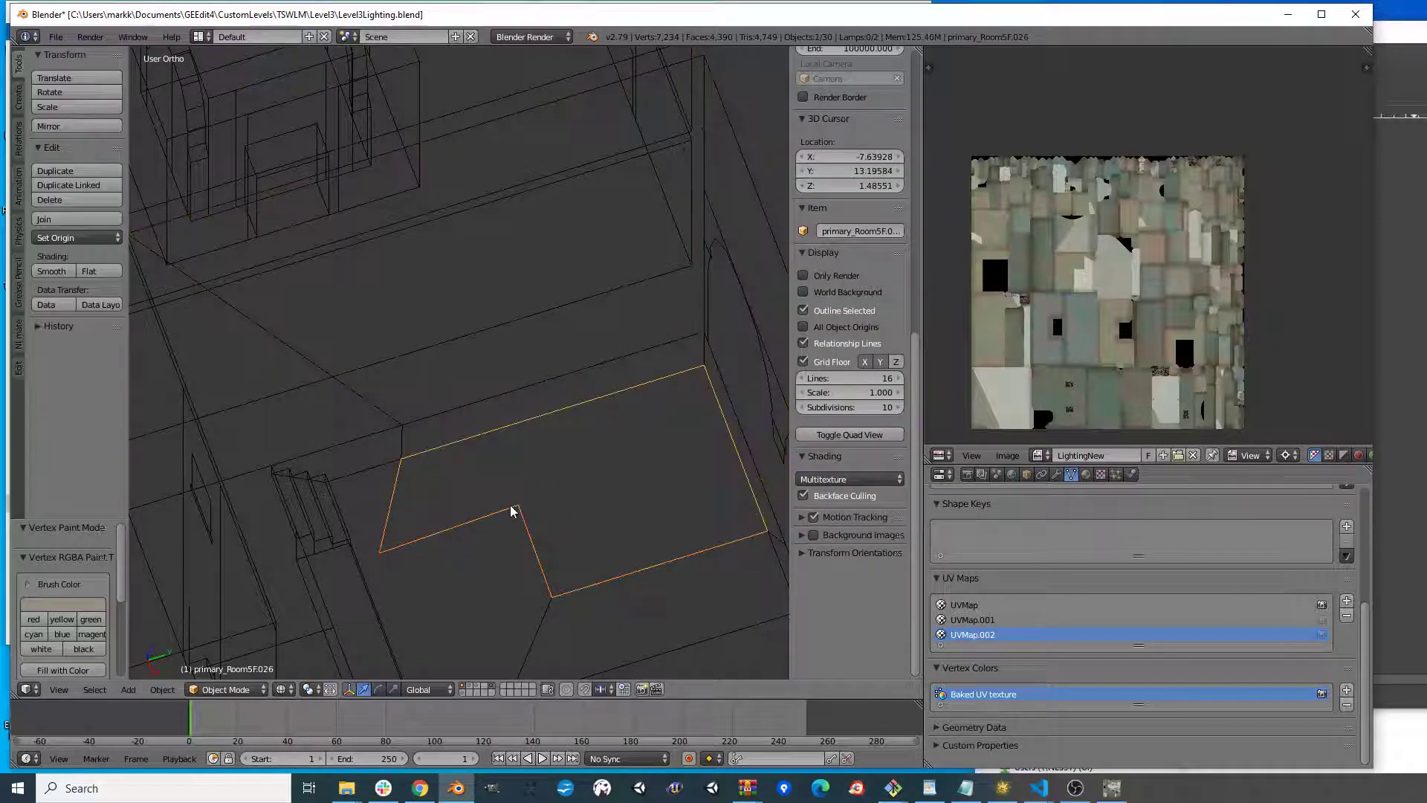
pyautogui.press('v')
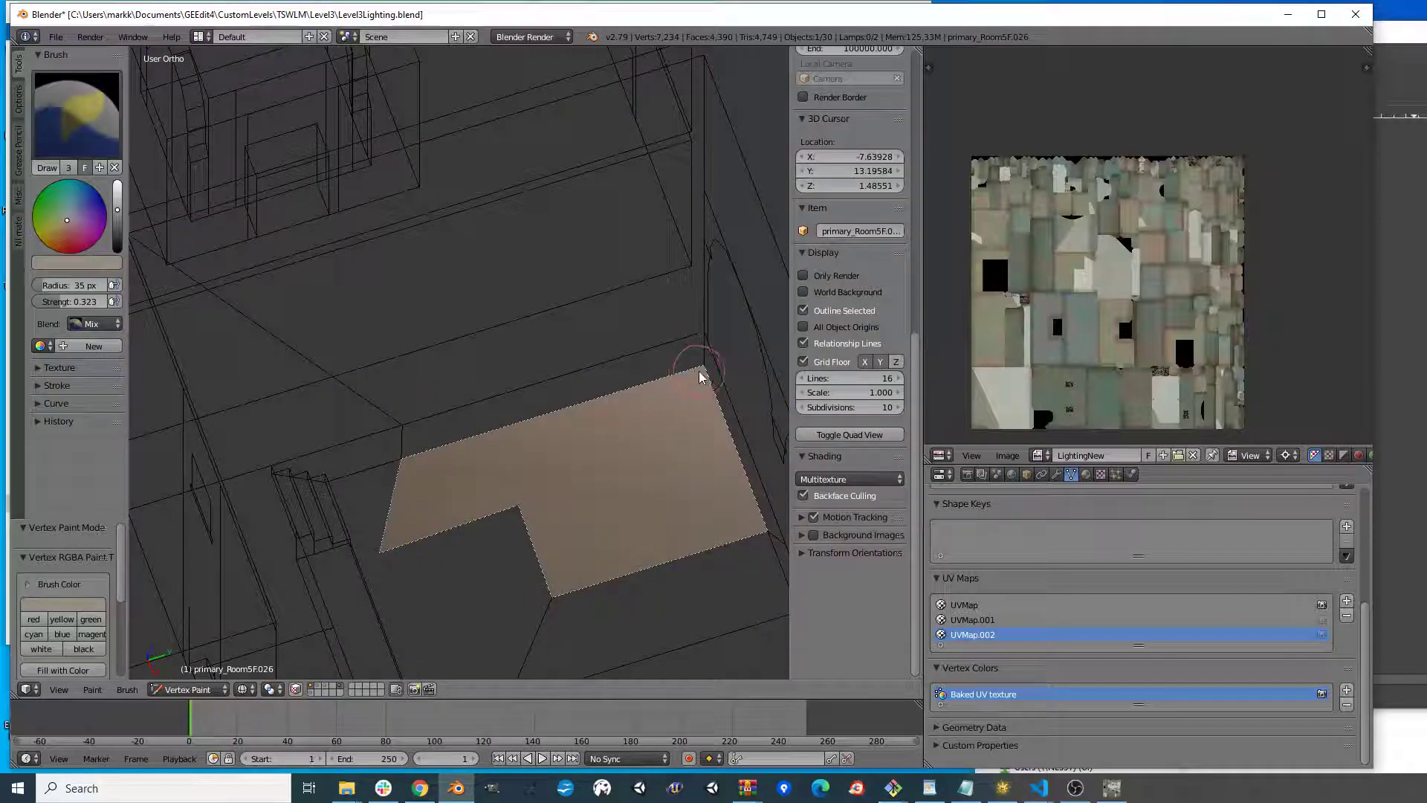
# - Sample the sunlit floor's colour and paint along the inner corners of the L-shaped piece
pyautogui.press('s')
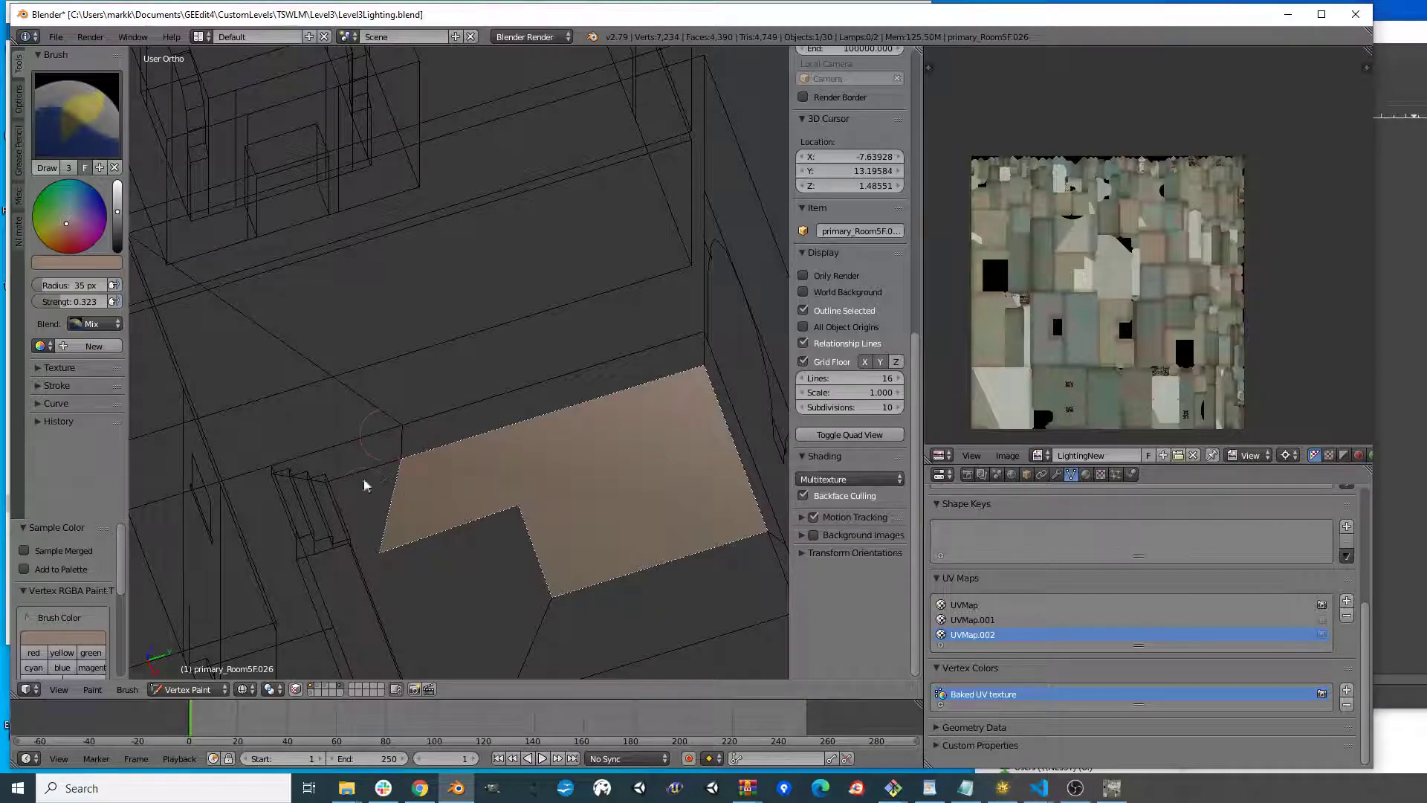
pyautogui.moveTo(386, 550)
pyautogui.mouseDown()
pyautogui.moveTo(550, 496)
pyautogui.moveTo(520, 495)
pyautogui.mouseUp()
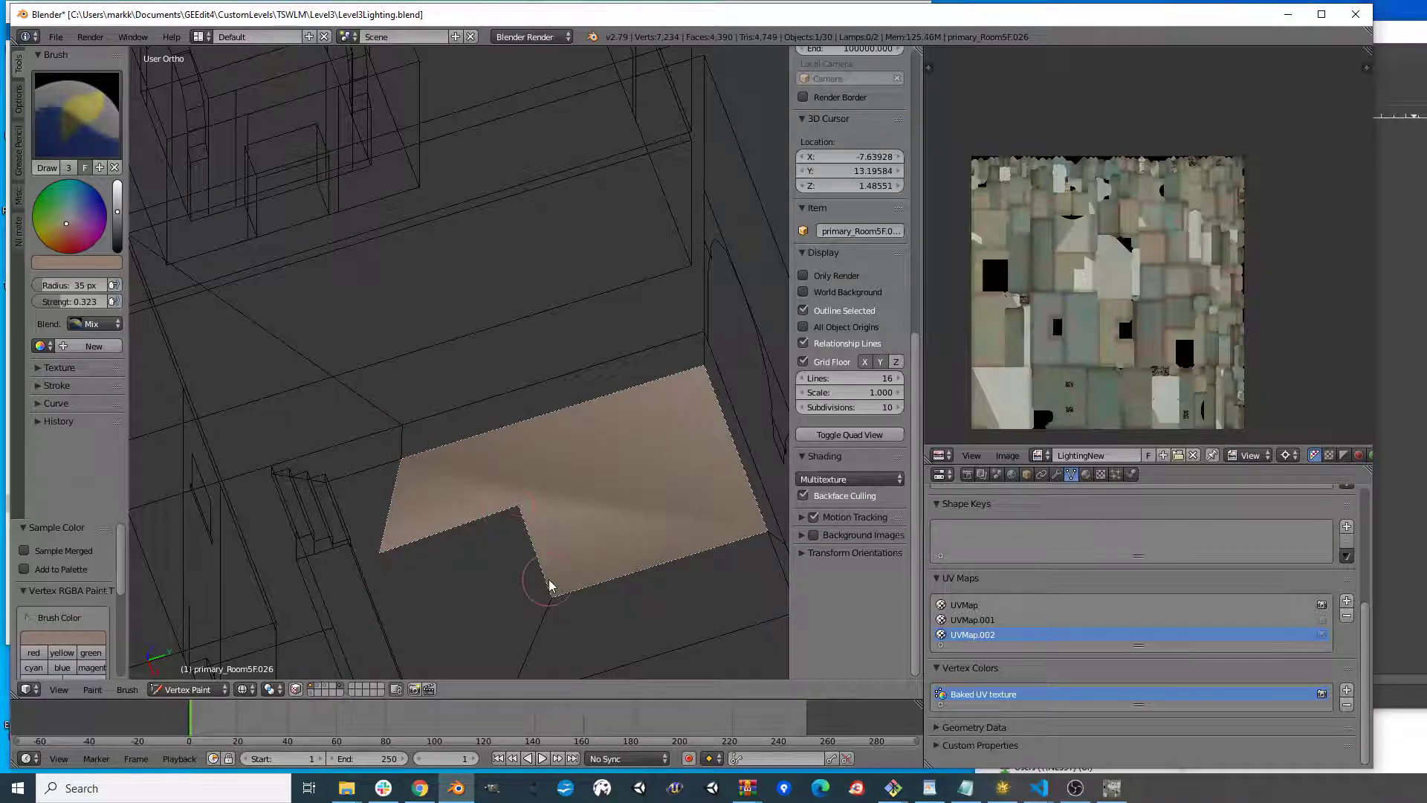
pyautogui.keyDown('shift'); pyautogui.moveTo(726, 541); pyautogui.dragTo(698, 525, button='middle'); pyautogui.keyUp('shift')
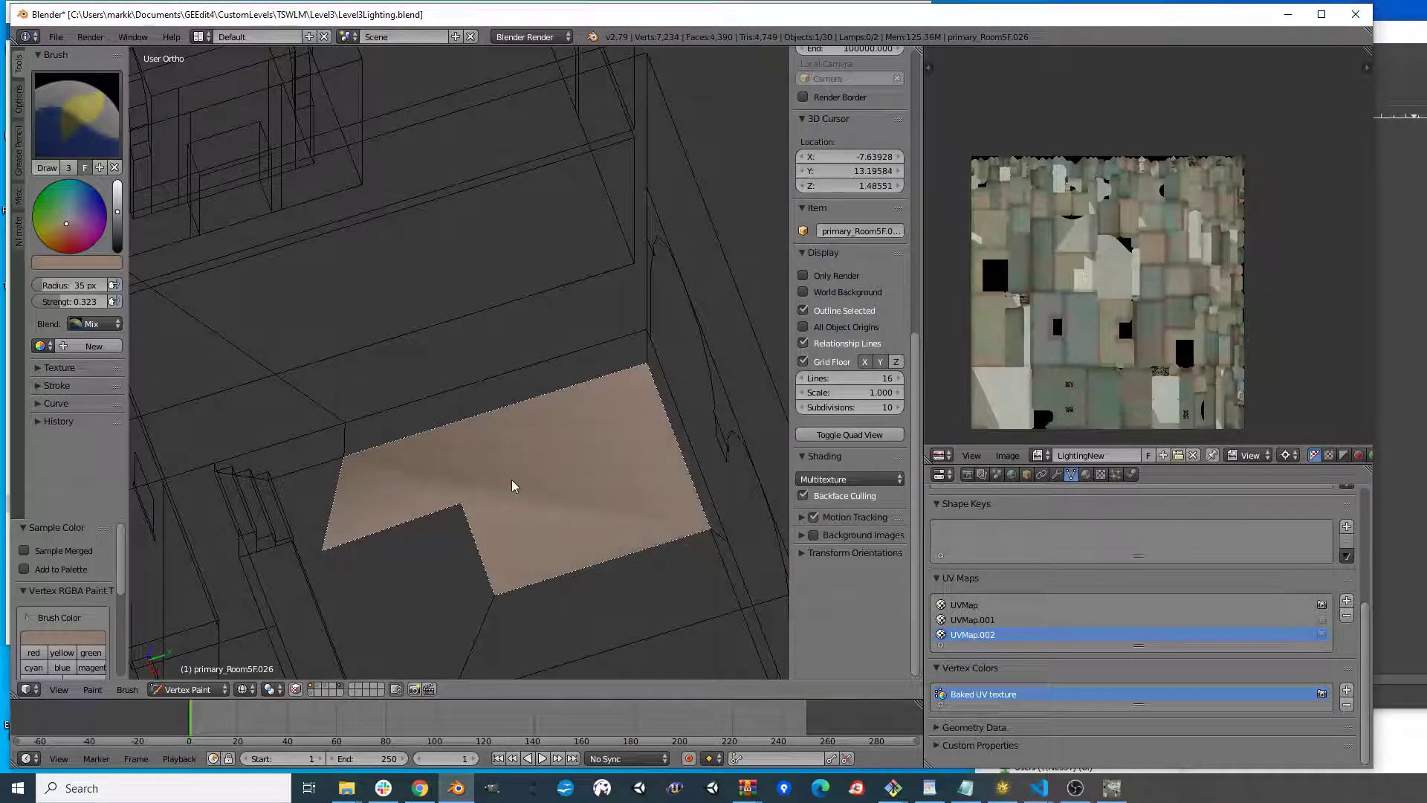
# - Triangulate the L-shaped floor piece in Edit Mode, return to Vertex Paint mode and sample a colour at its corner
pyautogui.press('Tab')
pyautogui.rightClick(497, 497)
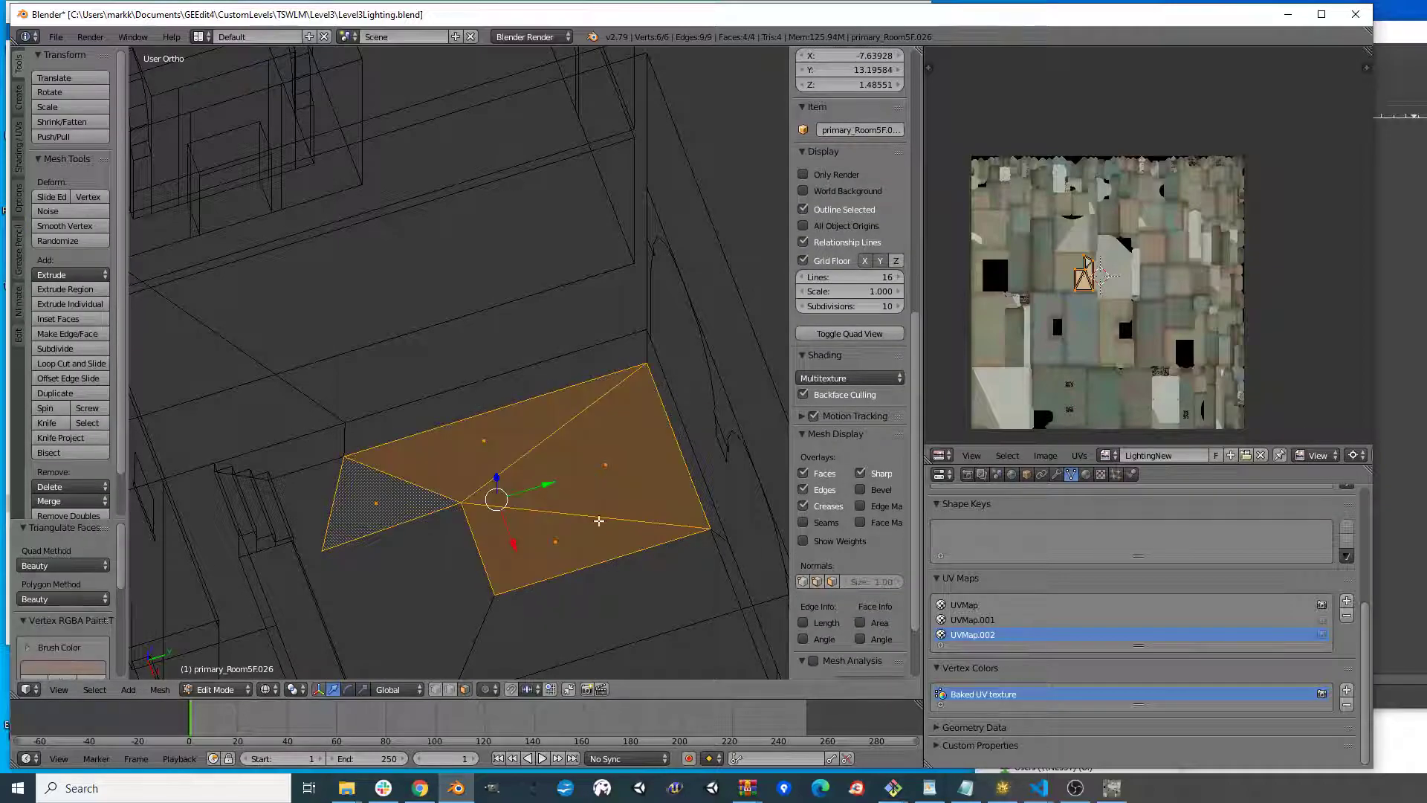
pyautogui.press('Tab')
pyautogui.moveTo(635, 492); pyautogui.dragTo(606, 483, button='middle')
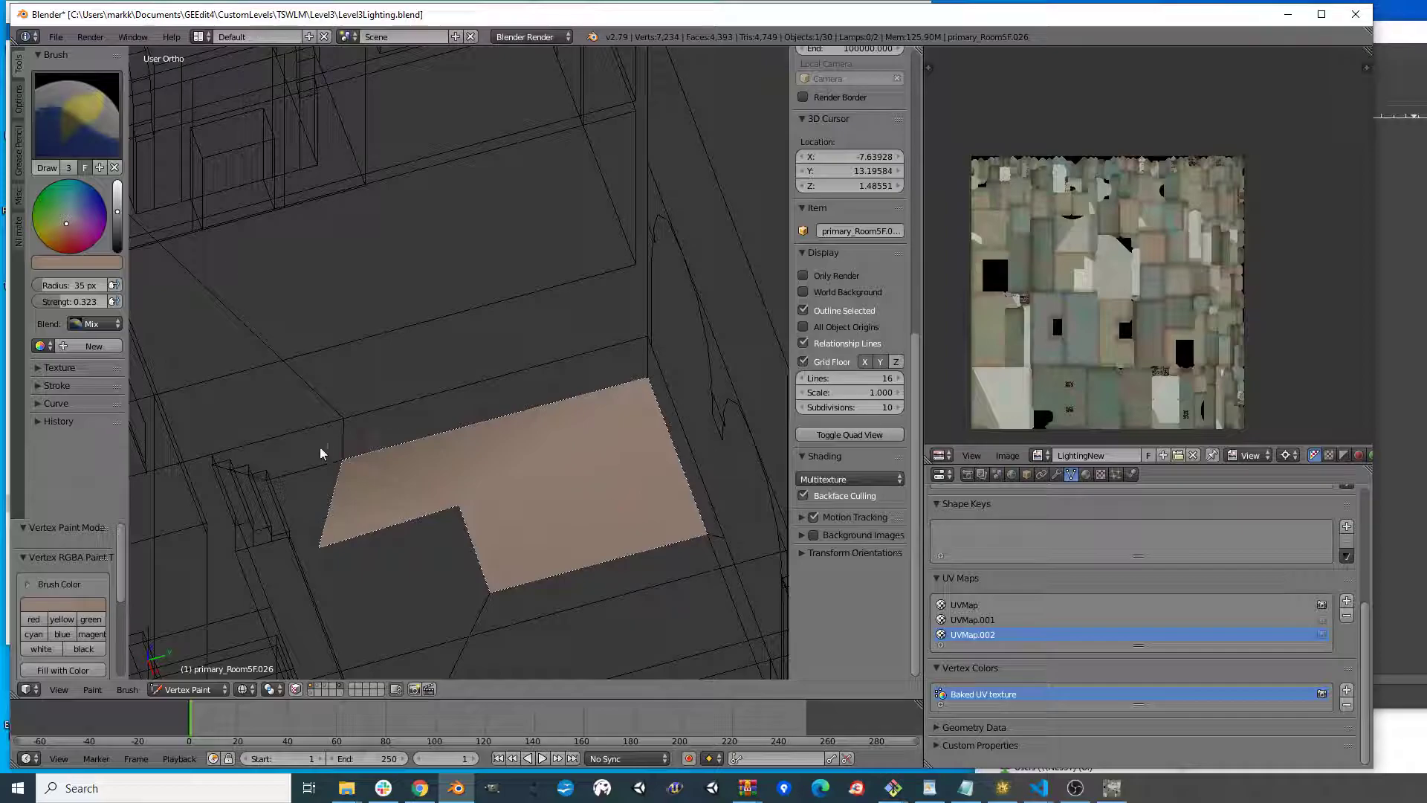
pyautogui.press('s')
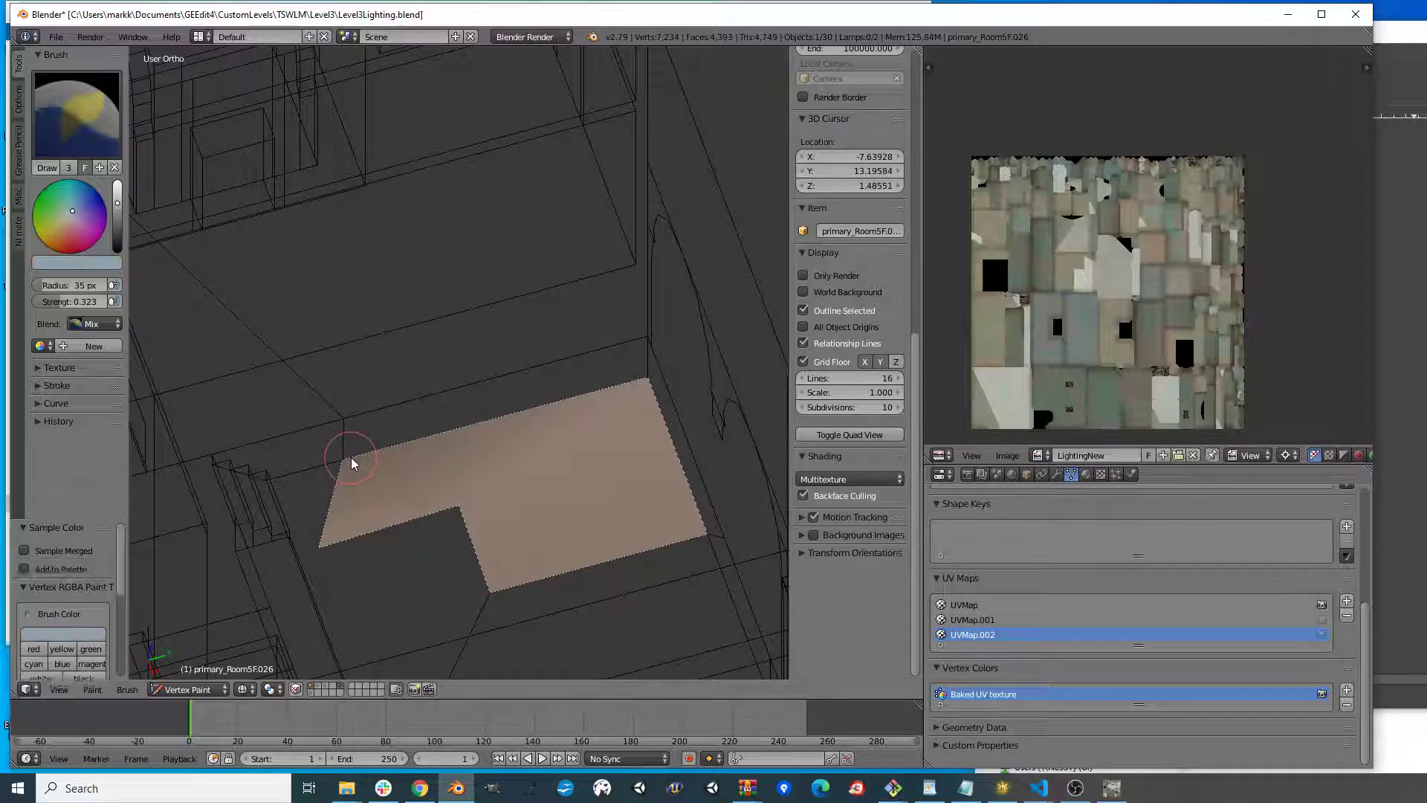
# - Return to Object Mode with textured shading and activate UVMap on both separated floor pieces
pyautogui.press('Tab')
pyautogui.scroll(-3, 468, 453)
pyautogui.moveTo(471, 451)
pyautogui.keyDown('shift'); pyautogui.mouseDown(button='middle')
pyautogui.moveTo(475, 473)
pyautogui.moveTo(538, 449)
pyautogui.moveTo(511, 440)
pyautogui.mouseUp(button='middle'); pyautogui.keyUp('shift')
pyautogui.press('Tab')
pyautogui.hotkey('alt', 'z')
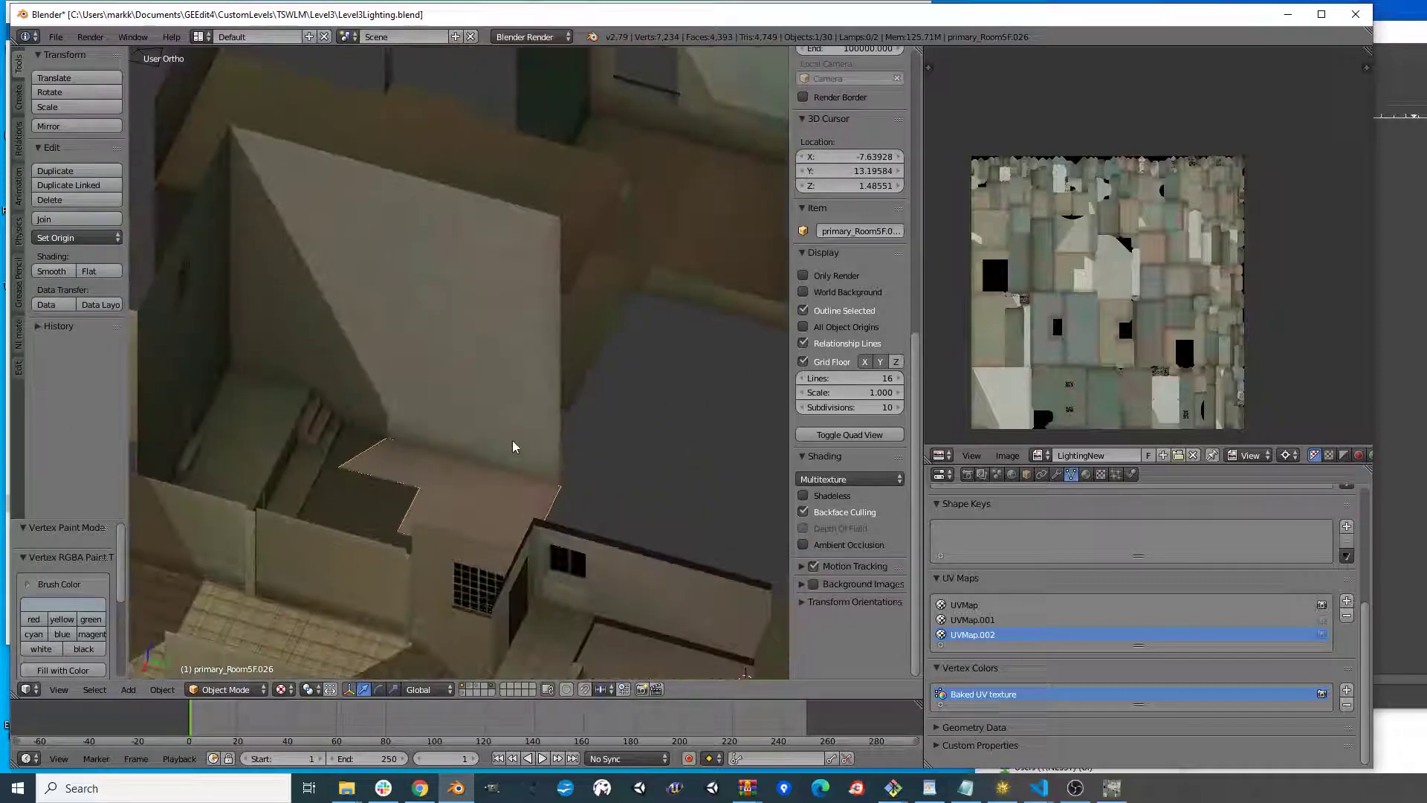
pyautogui.click(972, 605)
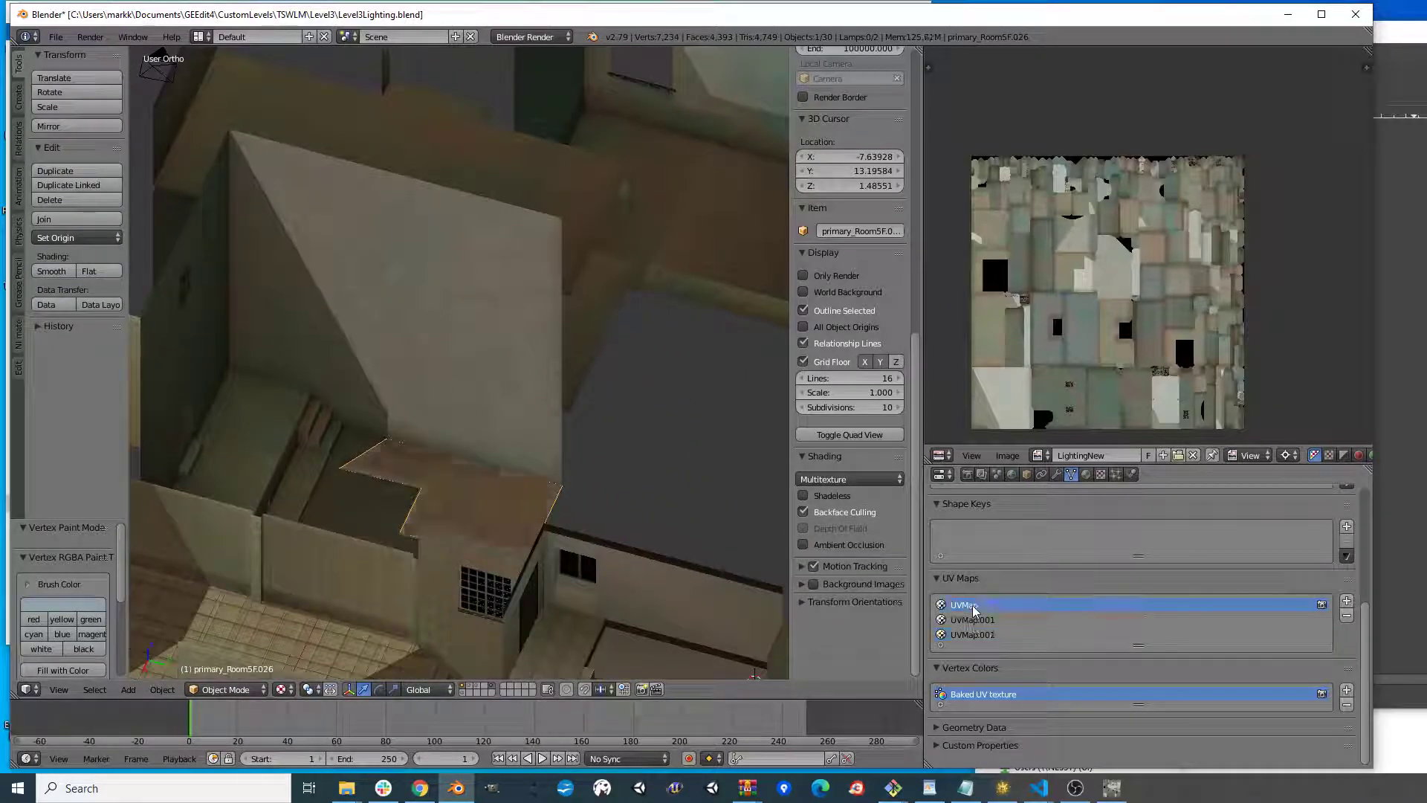
pyautogui.rightClick(384, 489)
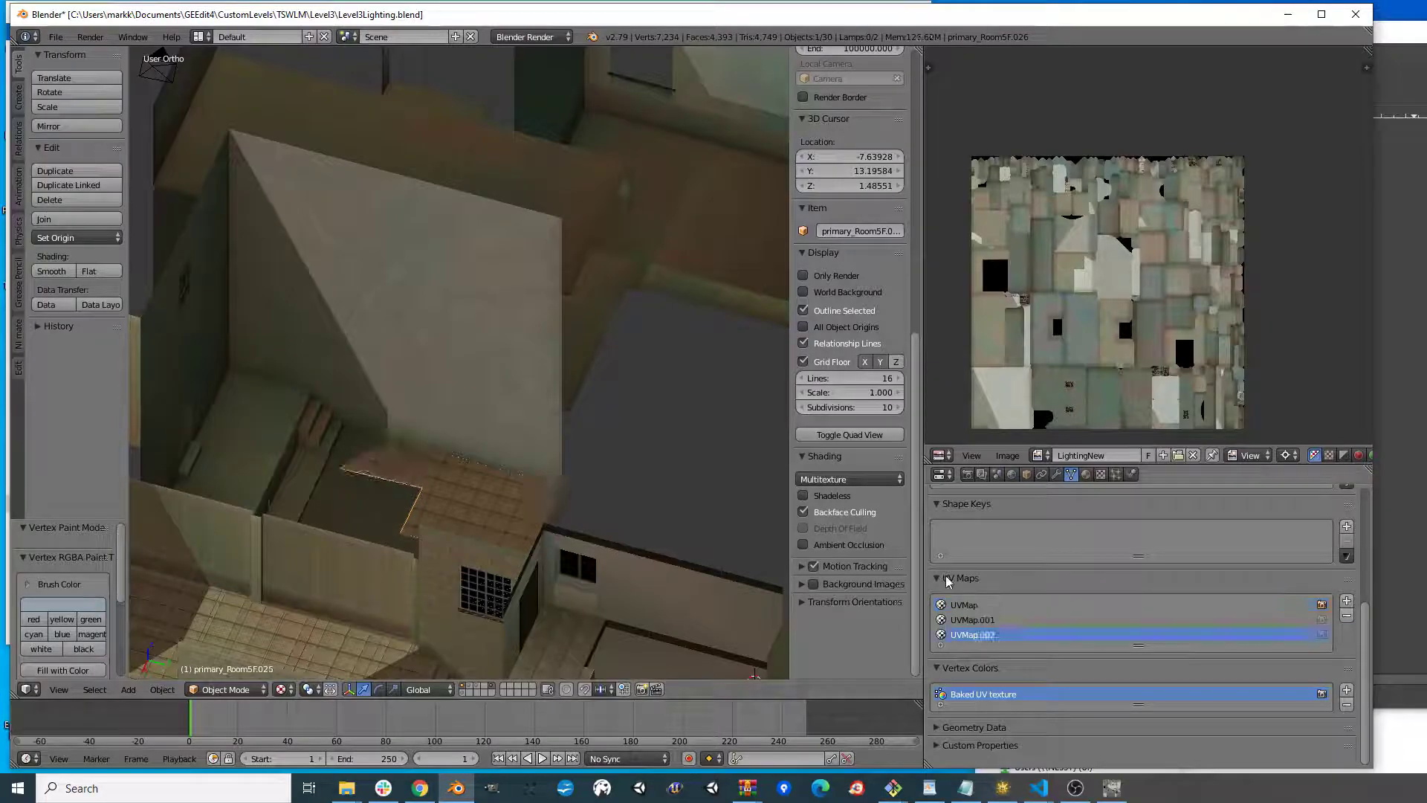
pyautogui.click(981, 605)
# - Activate UVMap on the shaded room piece and the sunlit wall piece, and clear the selection
pyautogui.keyDown('shift'); pyautogui.moveTo(523, 444); pyautogui.dragTo(583, 450, button='middle'); pyautogui.keyUp('shift')
pyautogui.rightClick(521, 501)
pyautogui.click(973, 606)
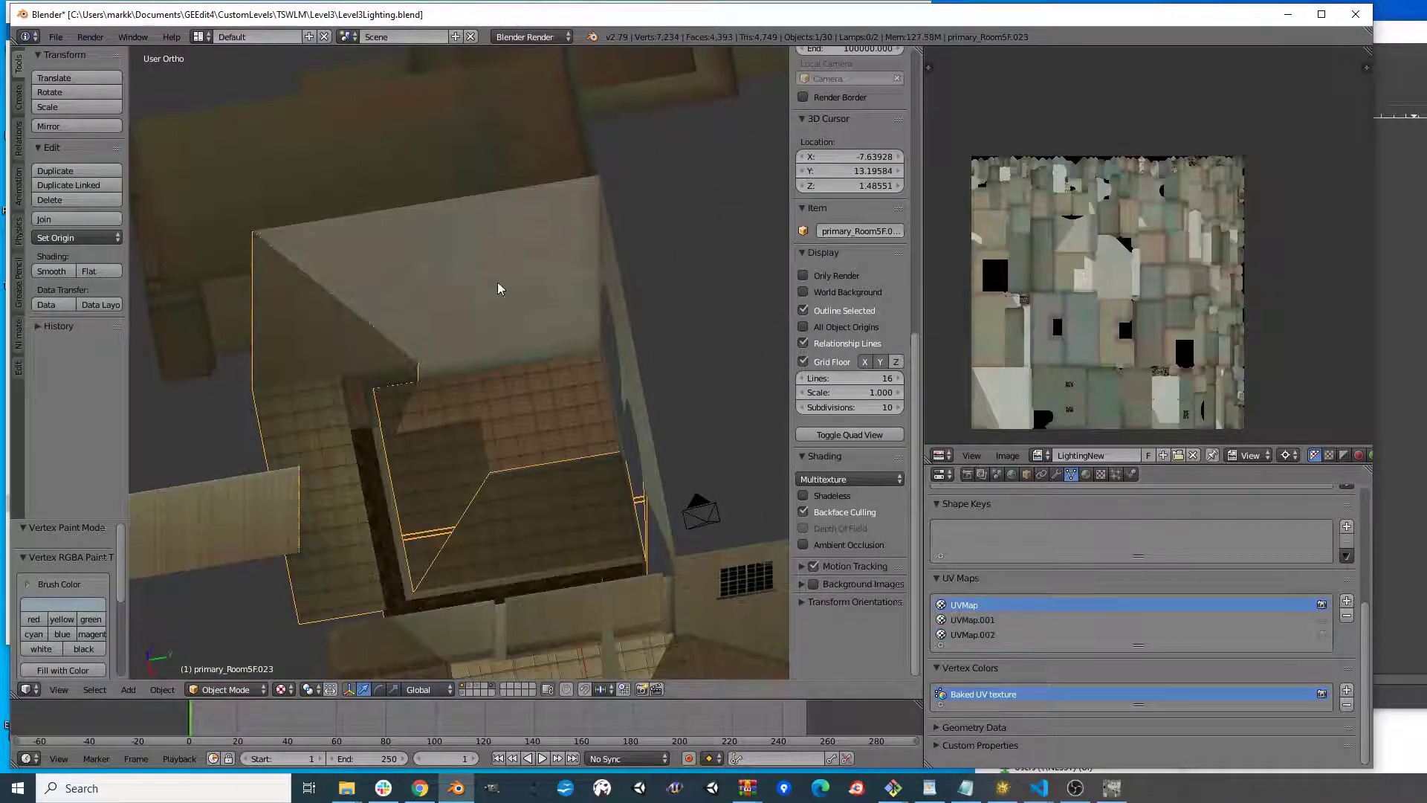
pyautogui.rightClick(497, 285)
pyautogui.click(980, 605)
pyautogui.press('a')
# - Switch the sunlit and shaded room pieces to UVMap.002 and back to UVMap to compare the lighting
pyautogui.keyDown('shift'); pyautogui.moveTo(648, 394); pyautogui.dragTo(743, 416, button='middle'); pyautogui.keyUp('shift')
pyautogui.click(978, 633)
pyautogui.moveTo(450, 349); pyautogui.dragTo(270, 191, button='middle')
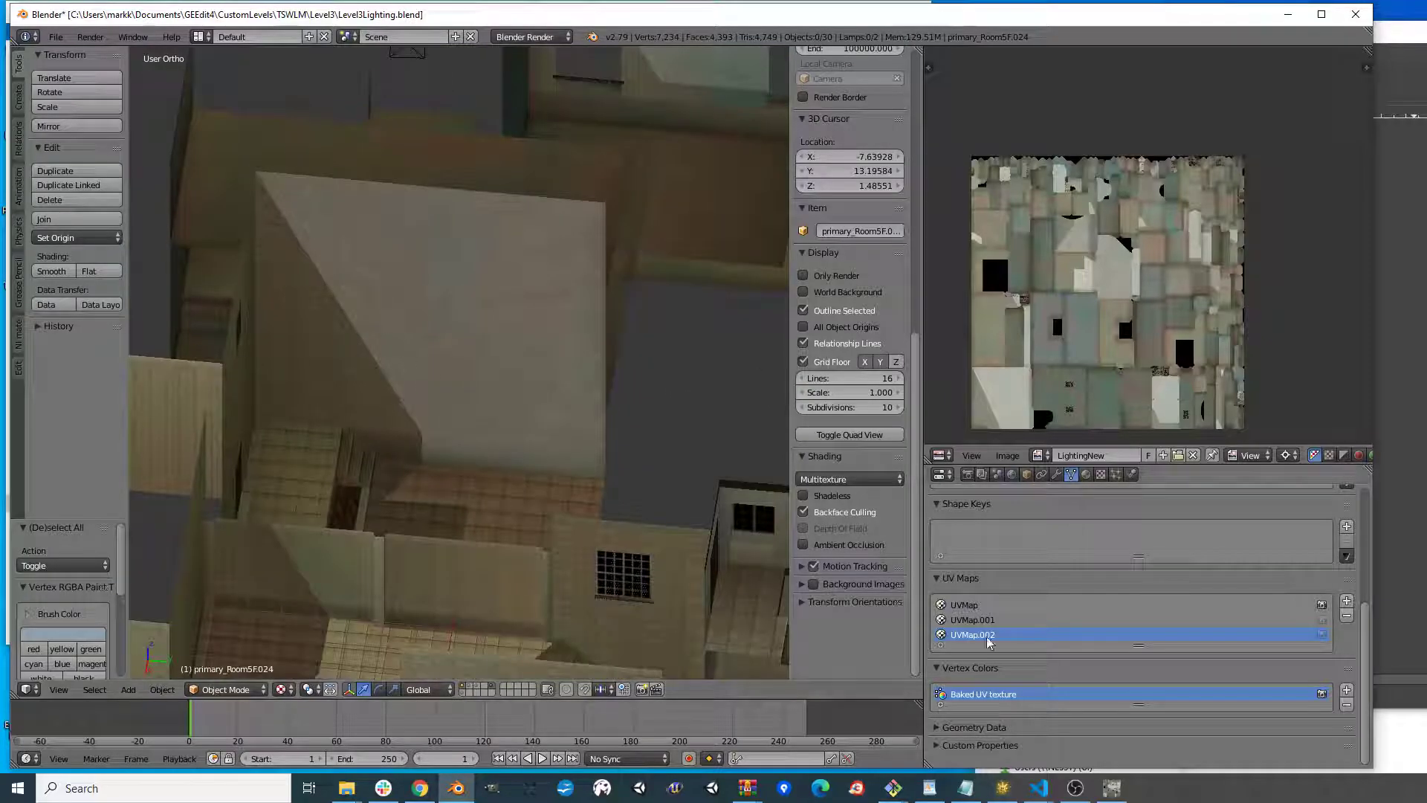
pyautogui.rightClick(372, 385)
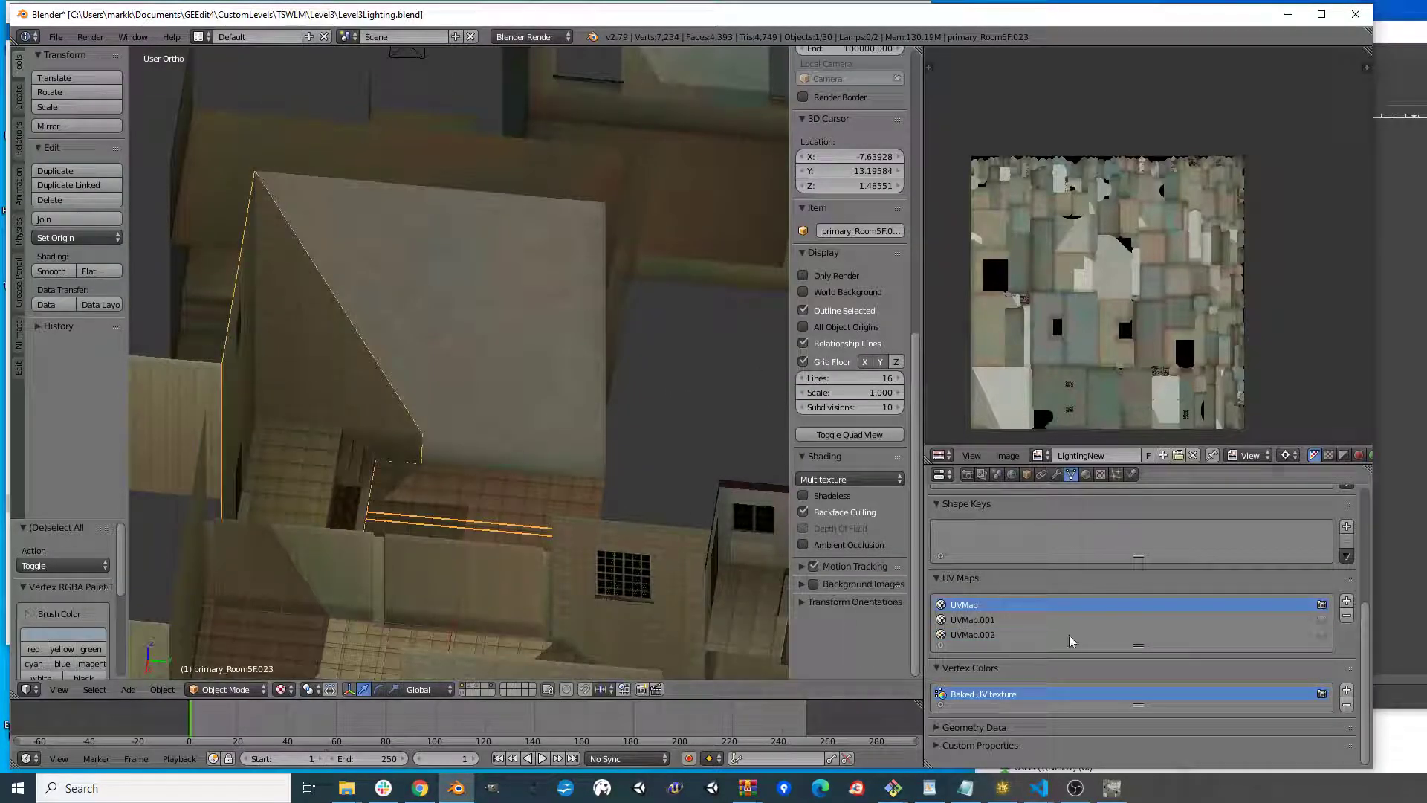
pyautogui.click(974, 635)
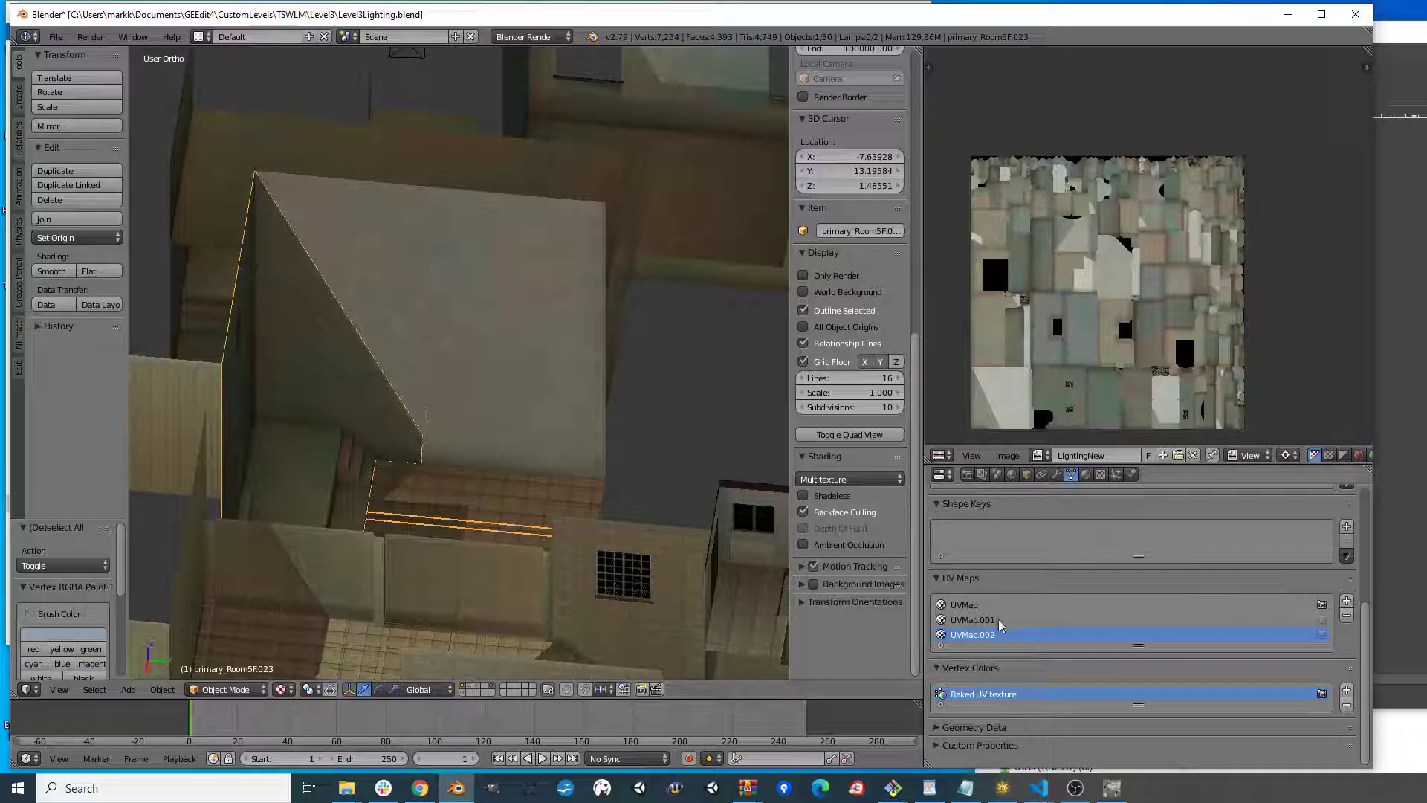
pyautogui.click(969, 604)
pyautogui.rightClick(489, 318)
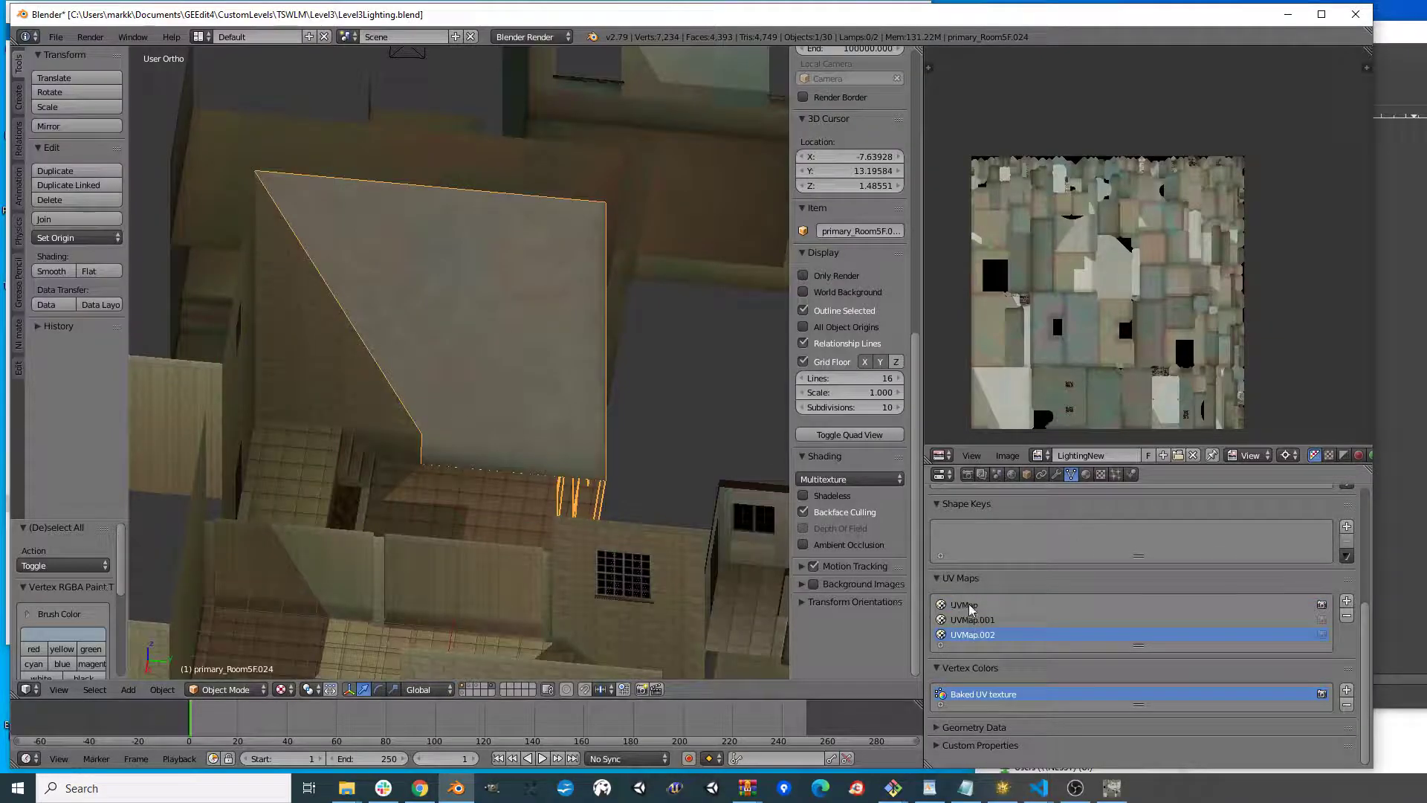
pyautogui.click(969, 604)
# - Deselect everything and examine the textured room's vertex lighting within the whole building from several angles
pyautogui.moveTo(457, 293); pyautogui.dragTo(494, 369, button='middle')
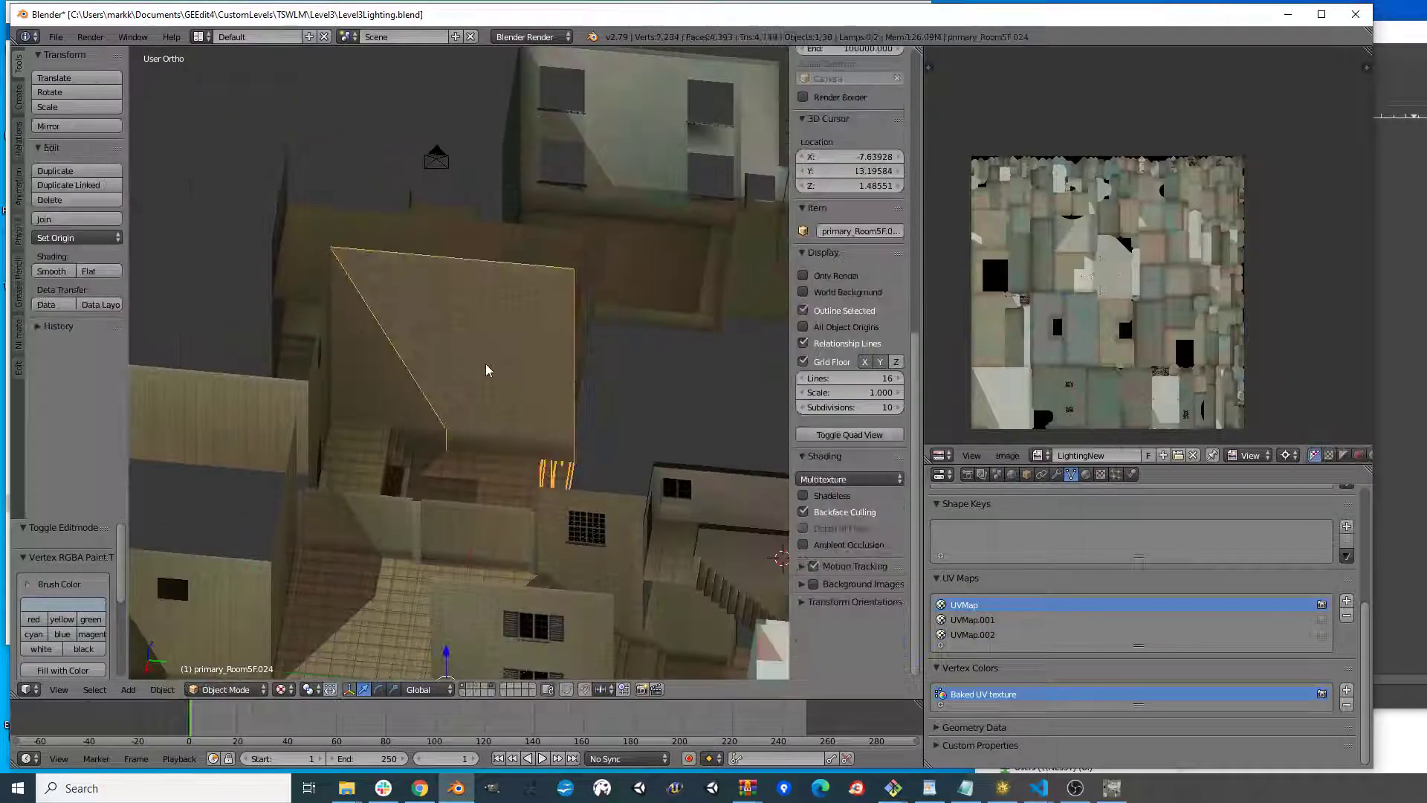
pyautogui.press('a')
pyautogui.scroll(-6, 544, 356)
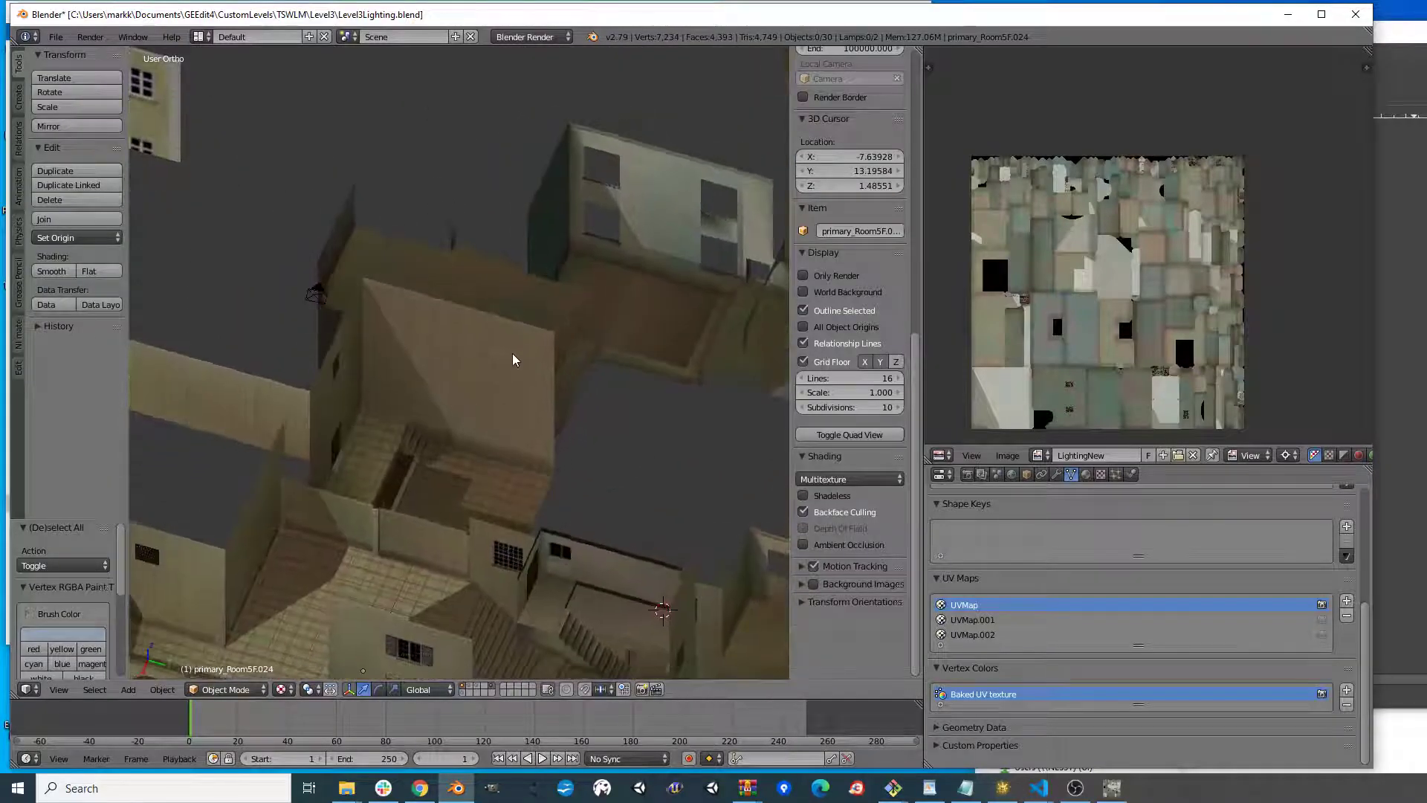
pyautogui.keyDown('shift'); pyautogui.moveTo(460, 425); pyautogui.dragTo(494, 393, button='middle'); pyautogui.keyUp('shift')
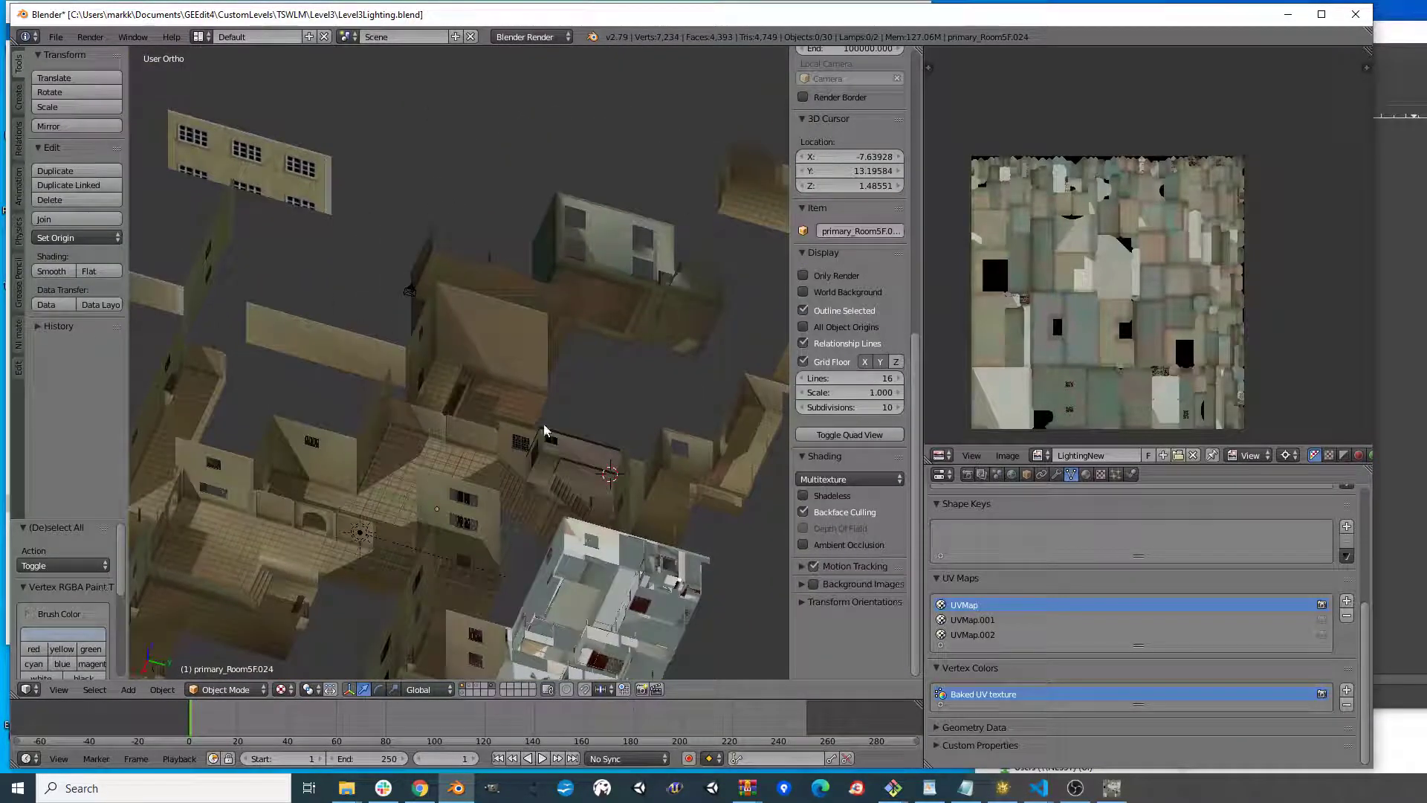
pyautogui.scroll(6, 470, 349)
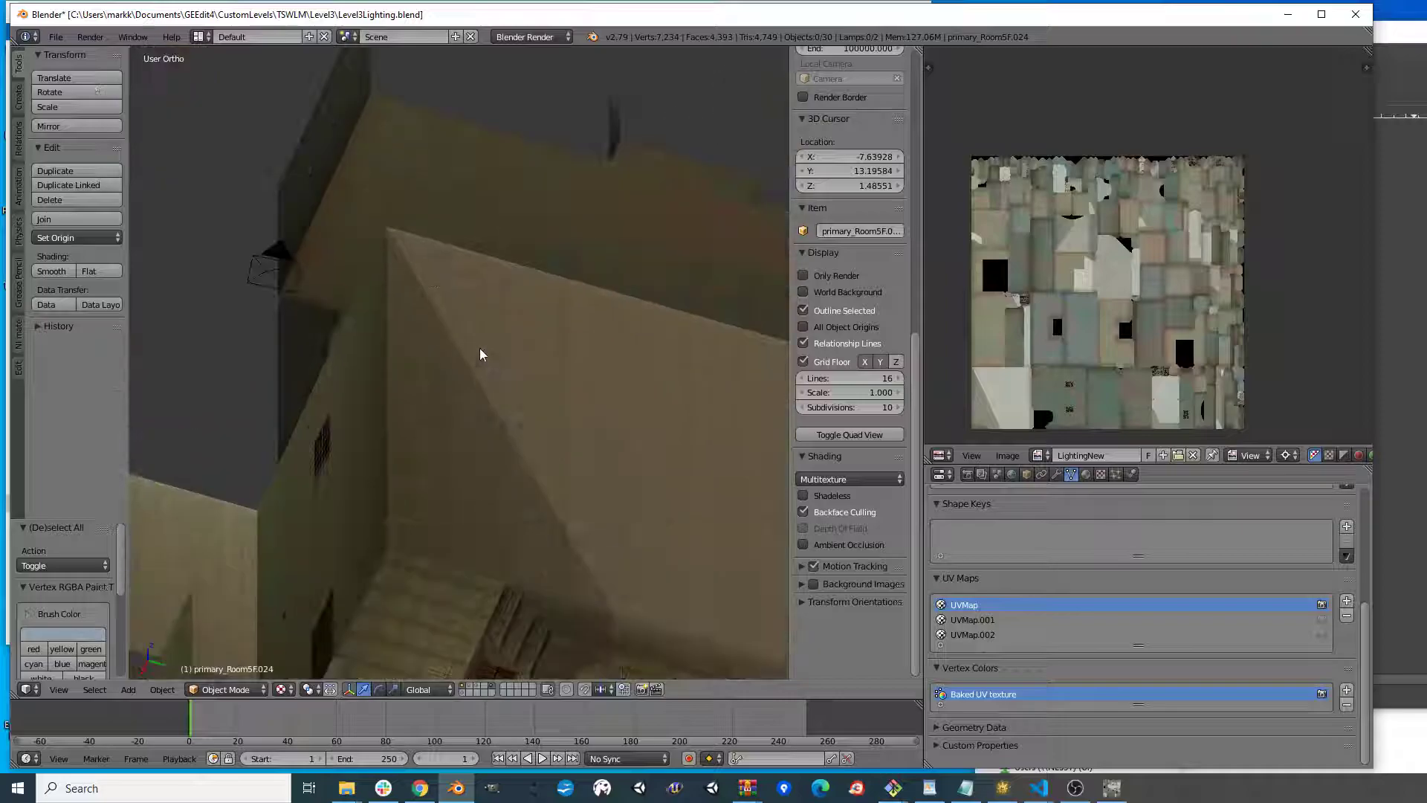
# - Select the shaded room piece and examine its mesh in Edit Mode with solid shading
pyautogui.rightClick(464, 425)
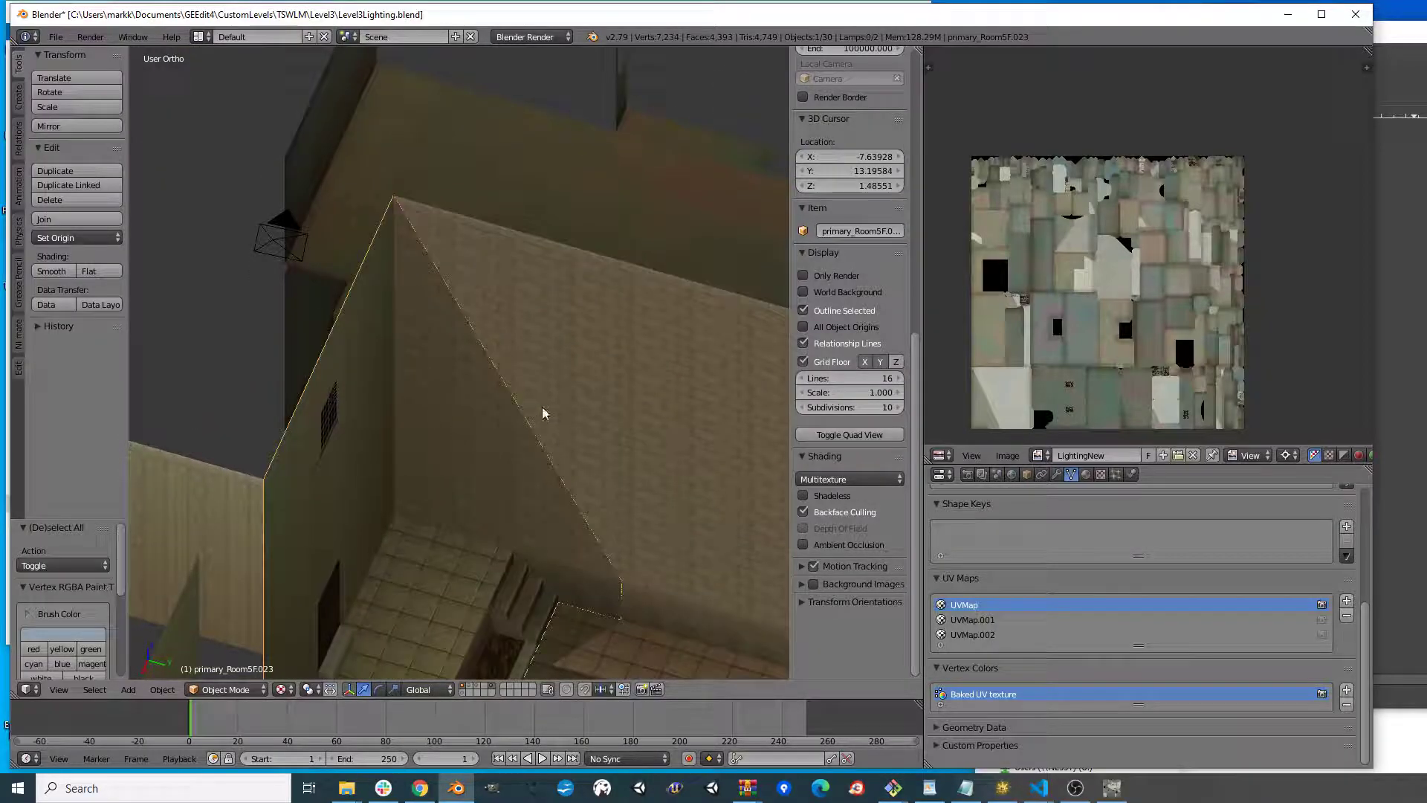
pyautogui.press('Tab')
pyautogui.press('z')
pyautogui.keyDown('shift'); pyautogui.moveTo(456, 513); pyautogui.dragTo(493, 416, button='middle'); pyautogui.keyUp('shift')
pyautogui.press('z')
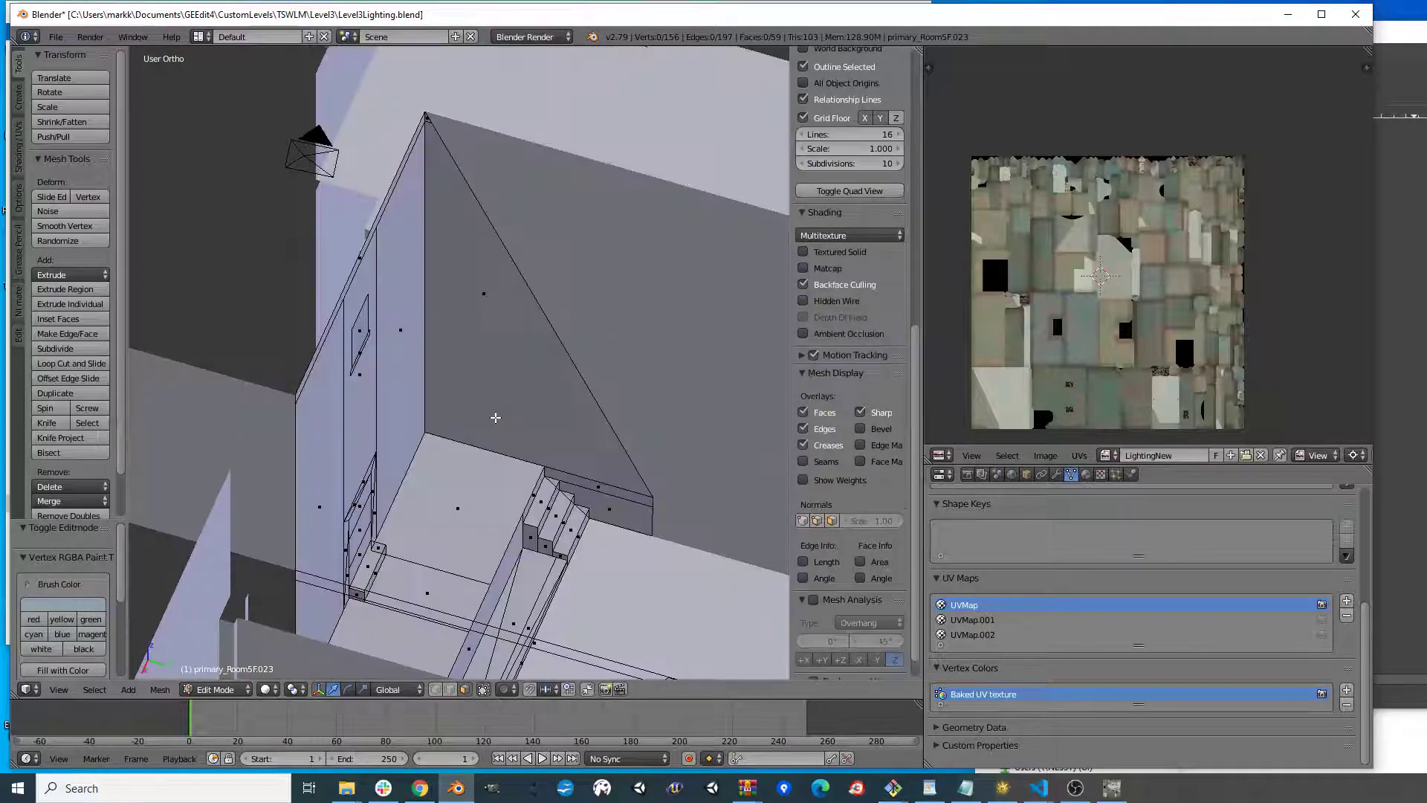
pyautogui.press('Tab')
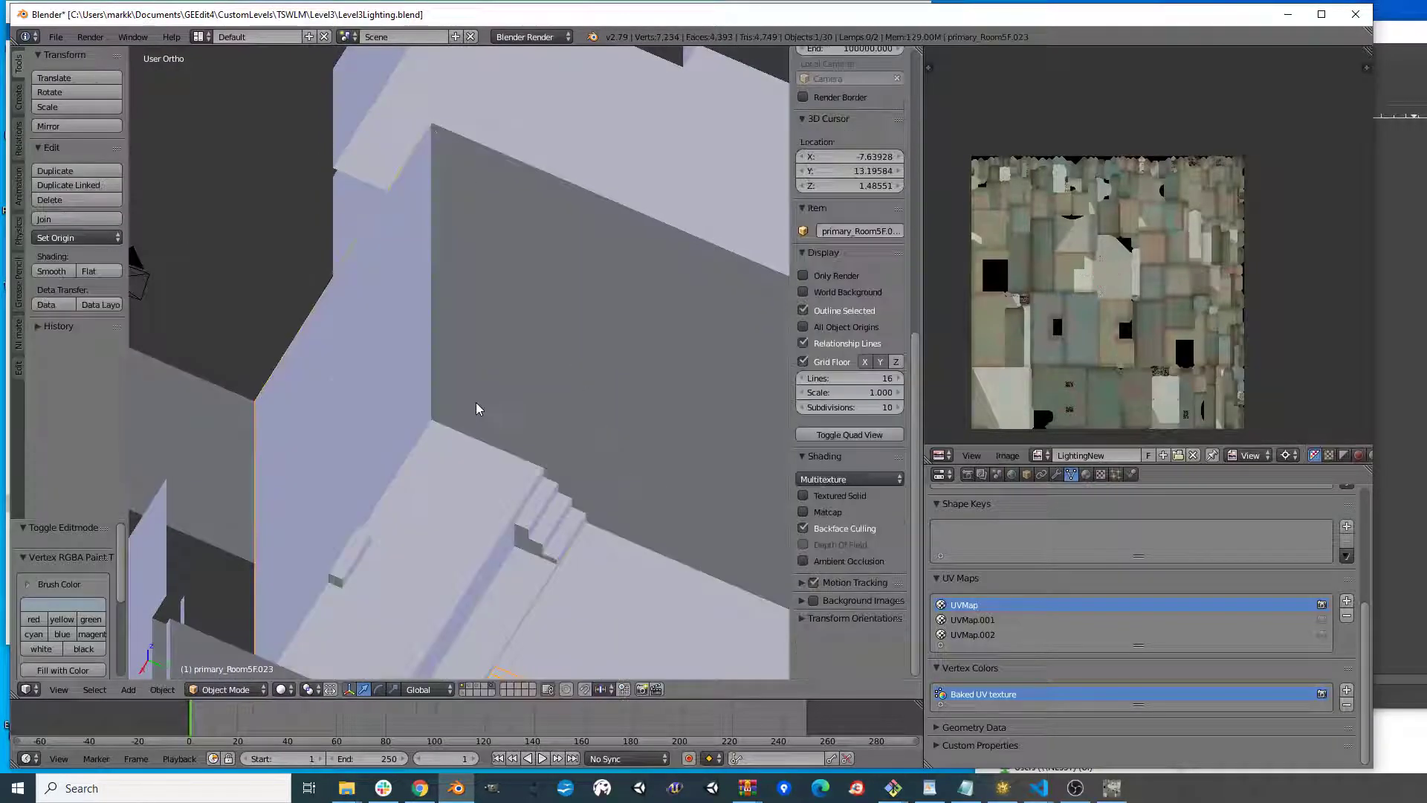
# - Sample the dark inner corner colour in Vertex Paint mode and paint it onto the slanted wall's low outer corner, with wireframe viewport shading
pyautogui.press('v')
pyautogui.scroll(2, 476, 407)
pyautogui.scroll(-2, 475, 425)
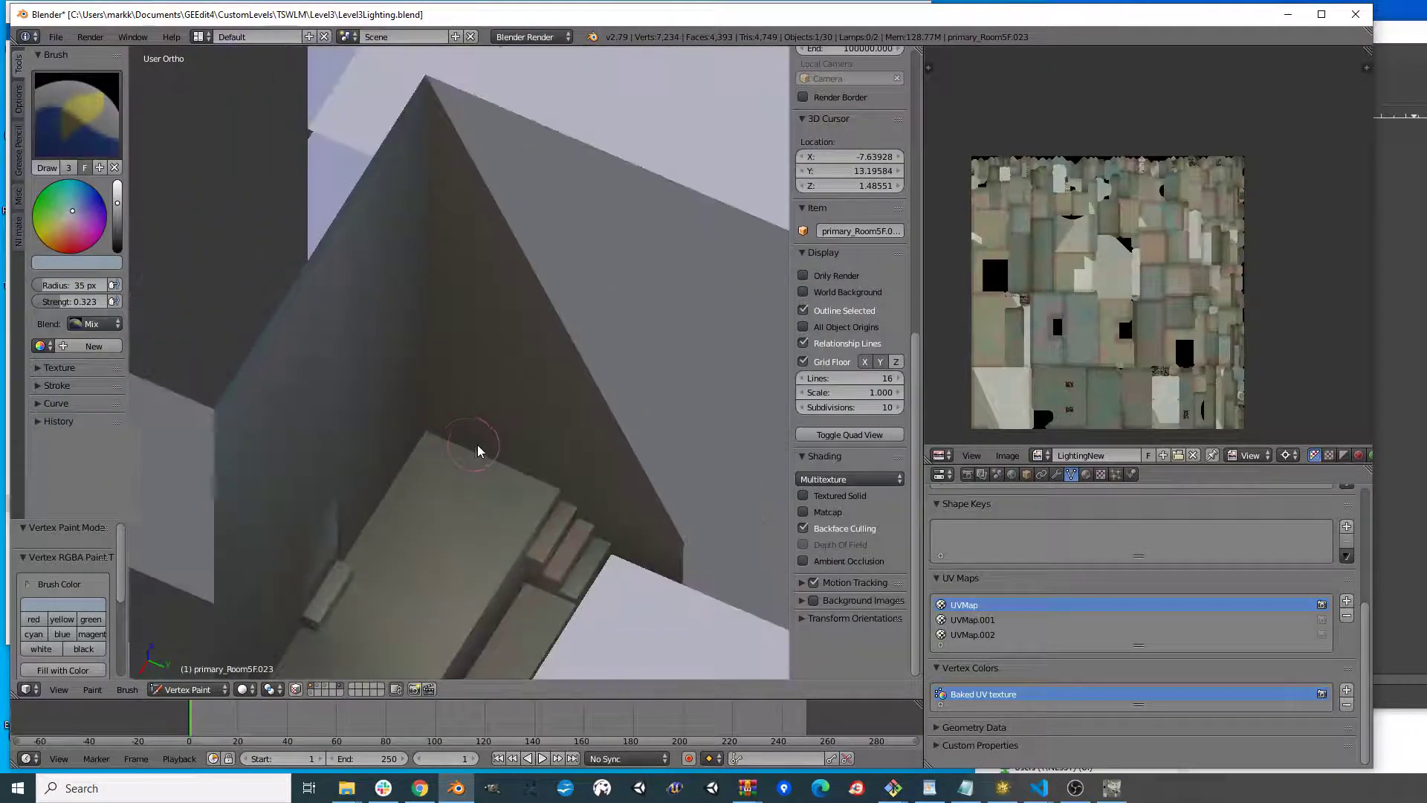
pyautogui.hotkey('alt', 'z')
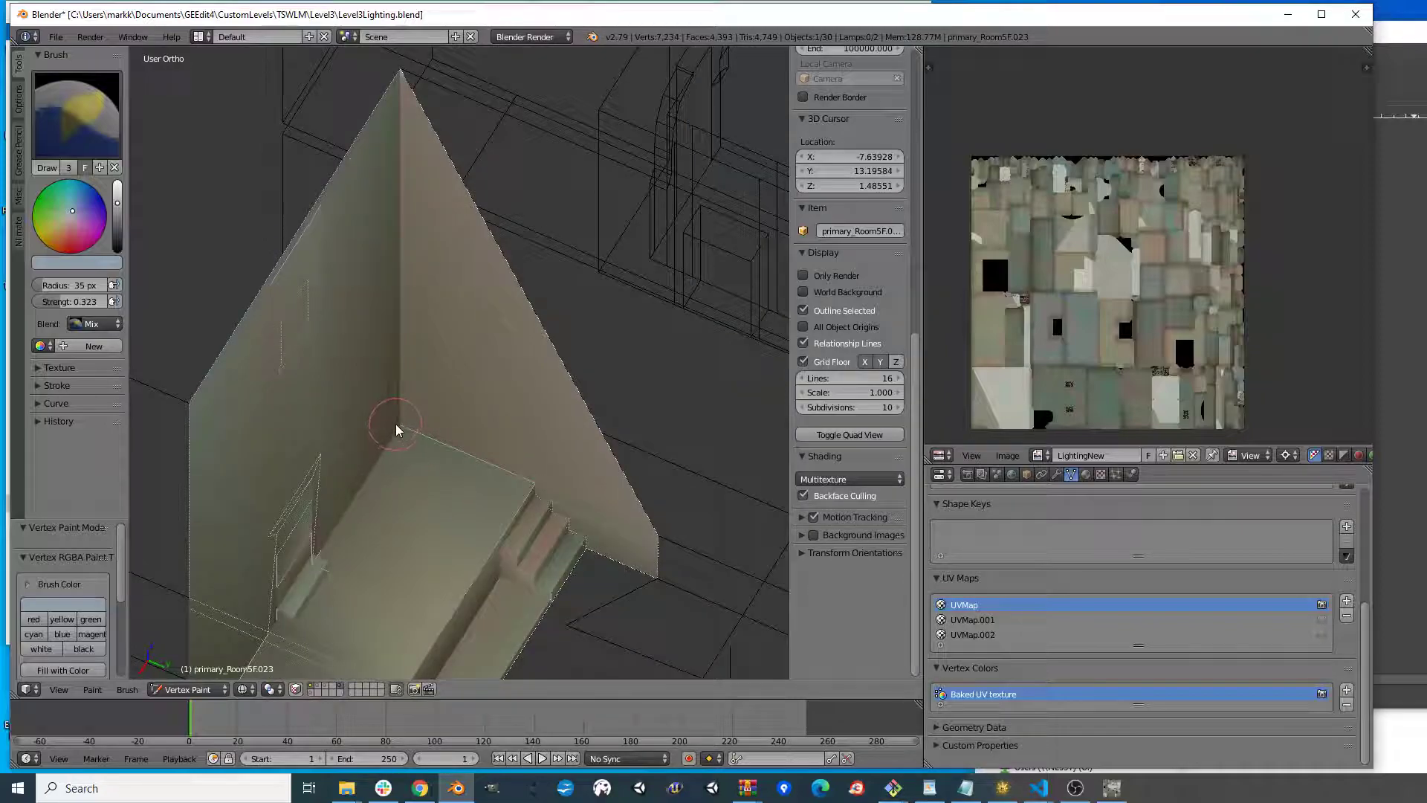
pyautogui.press('s')
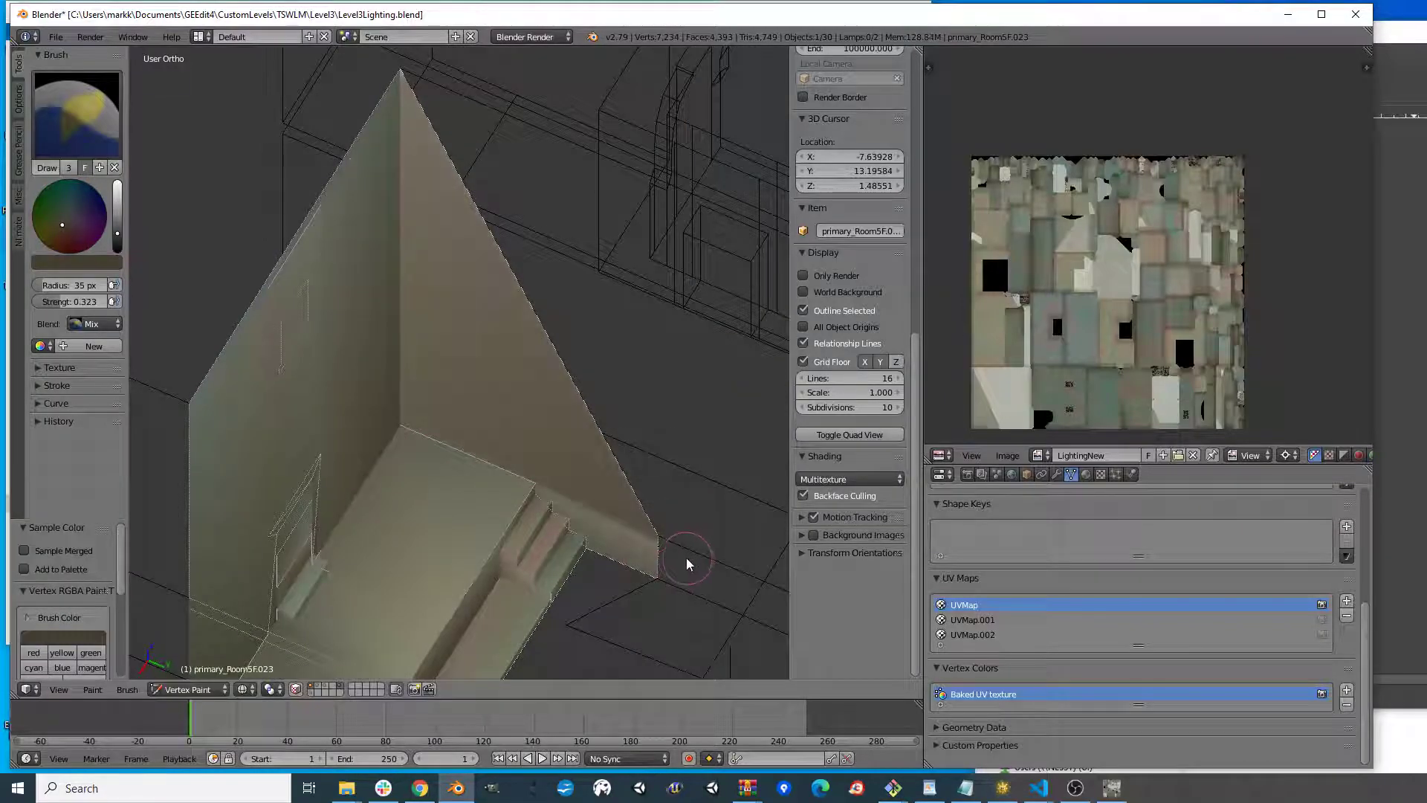
pyautogui.keyDown('shift'); pyautogui.moveTo(656, 455); pyautogui.dragTo(557, 416, button='middle'); pyautogui.keyUp('shift')
pyautogui.hotkey('ctrl', 'z')
pyautogui.moveTo(601, 470)
pyautogui.keyDown('shift'); pyautogui.mouseDown(button='middle')
pyautogui.moveTo(532, 477)
pyautogui.moveTo(591, 460)
pyautogui.moveTo(578, 505)
pyautogui.moveTo(538, 435)
pyautogui.mouseUp(button='middle'); pyautogui.keyUp('shift')
pyautogui.scroll(2, 538, 435)
pyautogui.click(560, 434)
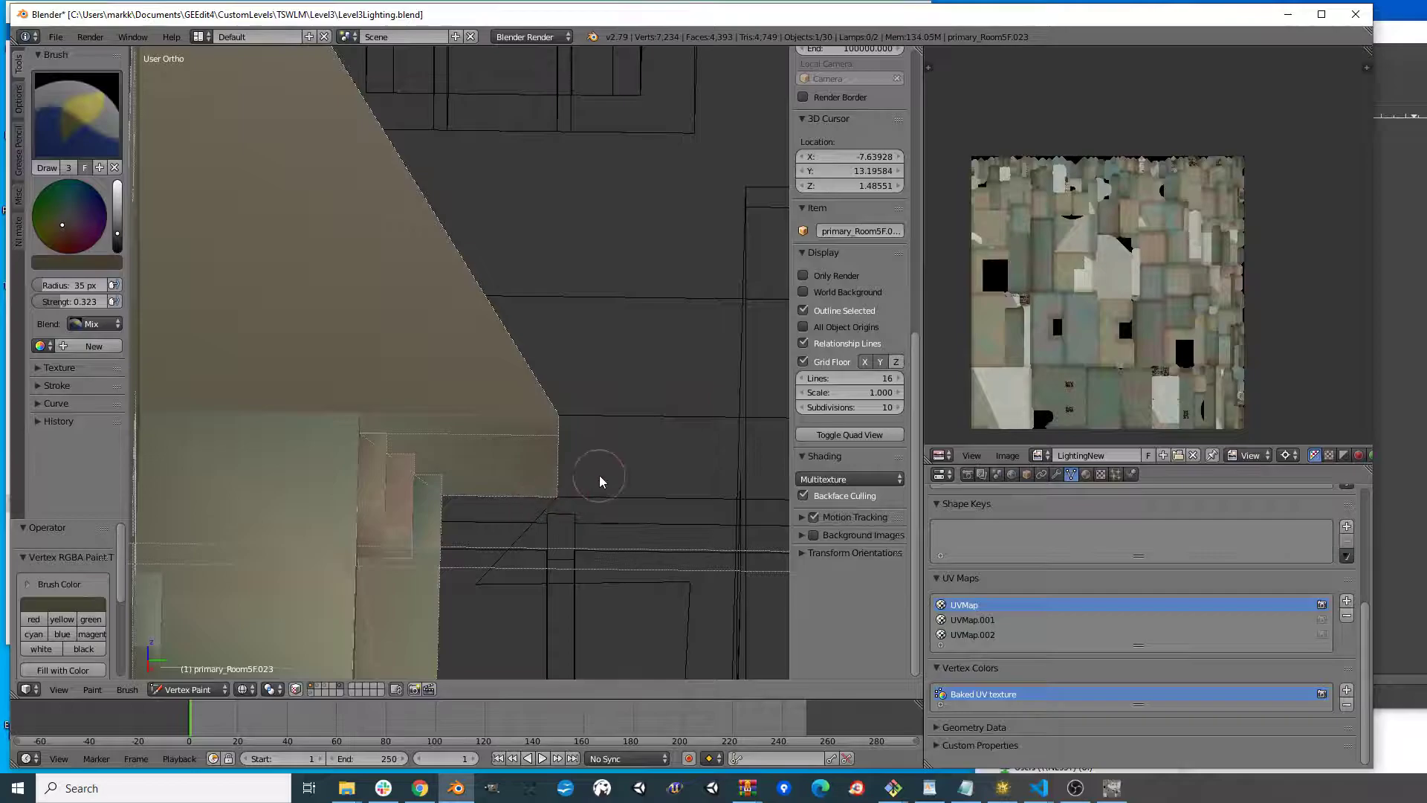
# - Examine the room piece's vertex colours from several angles and return to Object Mode with textured shading
pyautogui.scroll(-3, 559, 415)
pyautogui.moveTo(490, 318); pyautogui.dragTo(382, 245, button='middle')
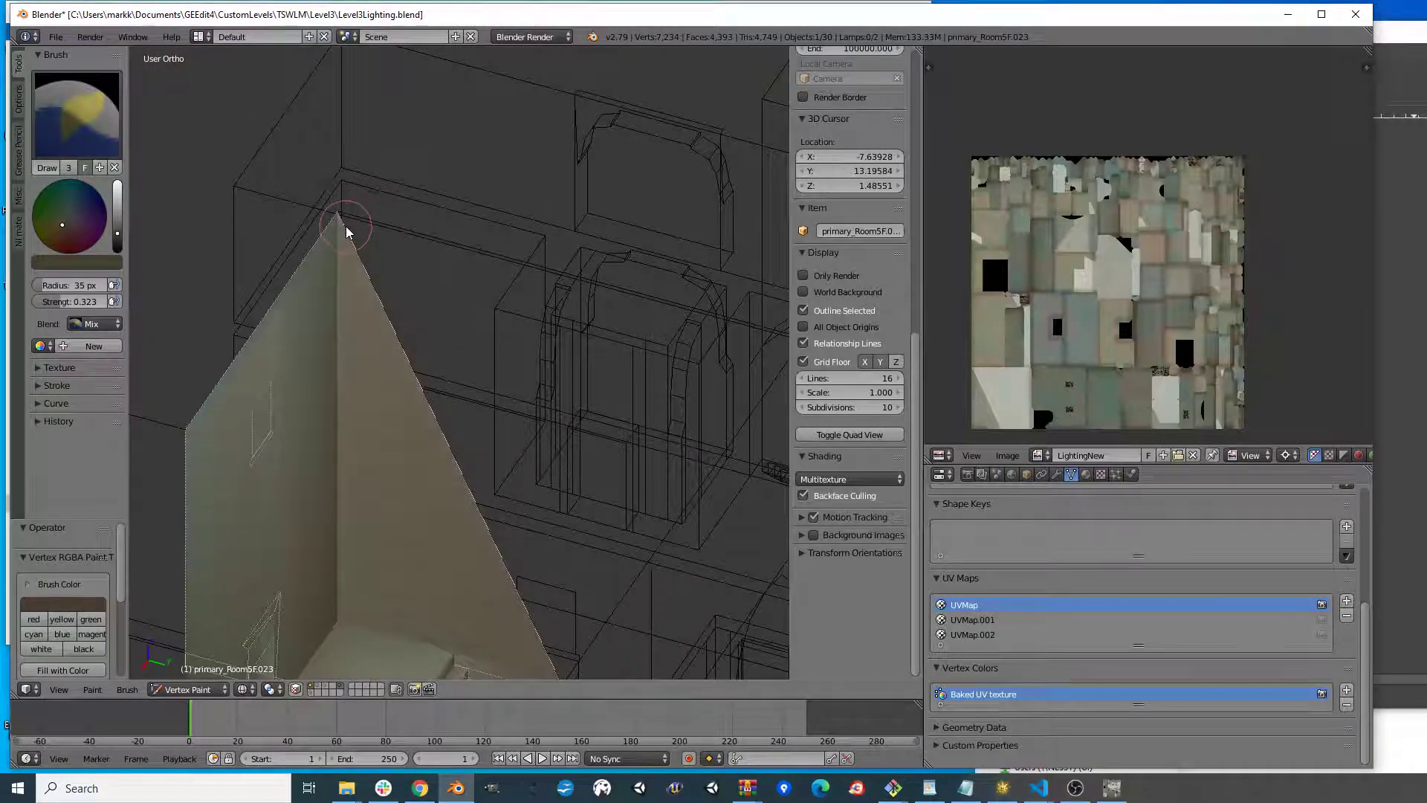
pyautogui.moveTo(420, 300); pyautogui.dragTo(544, 297, button='middle')
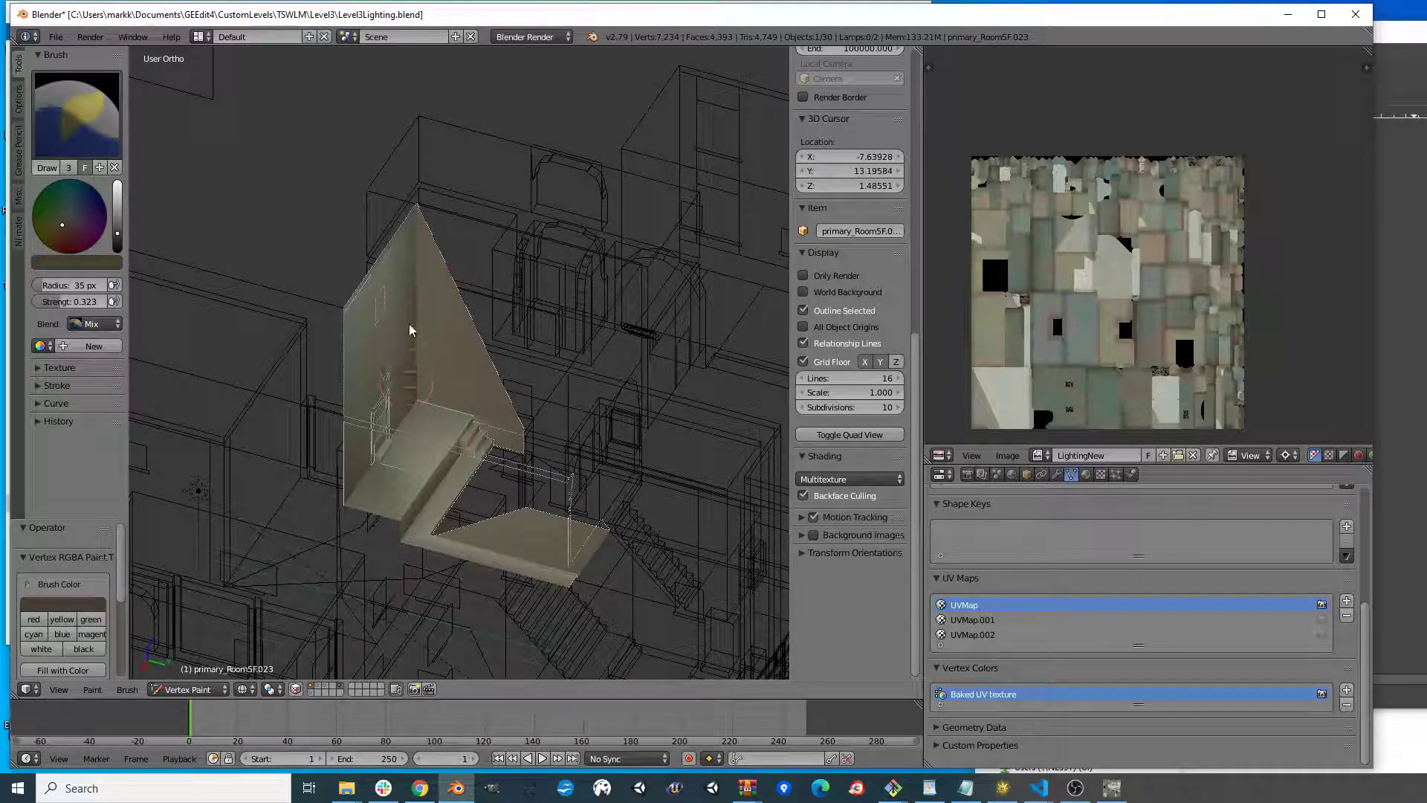
pyautogui.moveTo(510, 410); pyautogui.dragTo(443, 319, button='middle')
pyautogui.scroll(5, 472, 395)
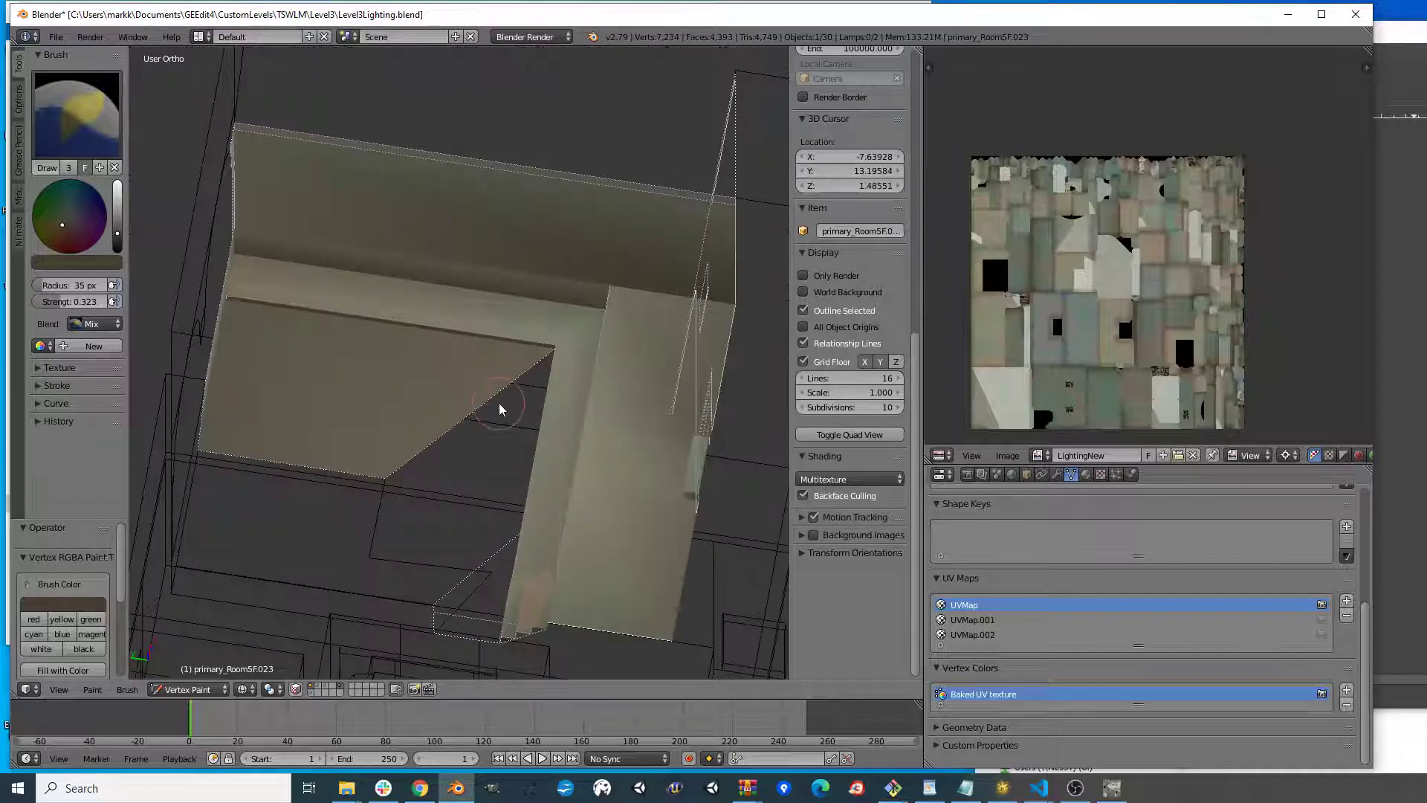
pyautogui.scroll(-2, 495, 410)
pyautogui.press('v')
pyautogui.scroll(-4, 525, 406)
pyautogui.hotkey('alt', 'z')
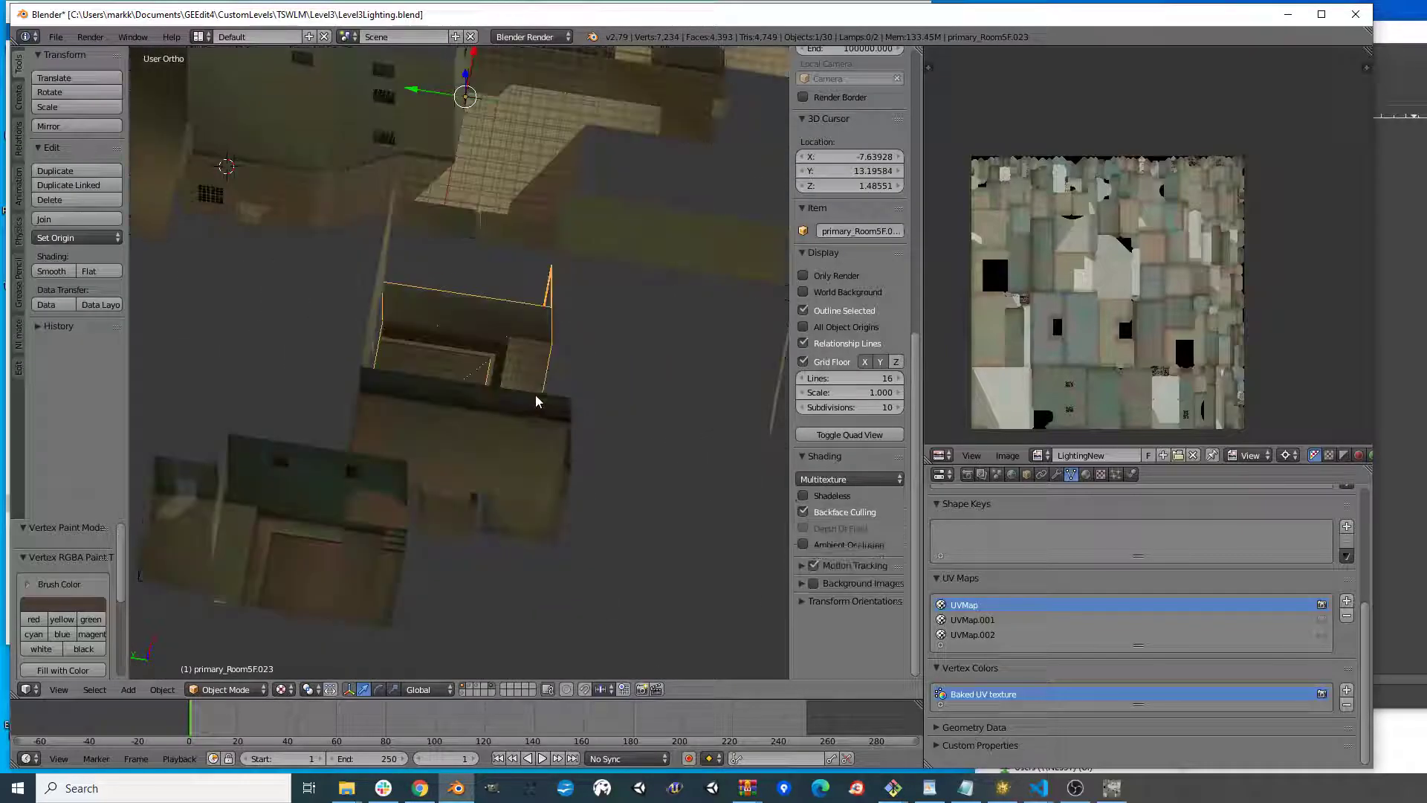
# - Deselect everything and walk through the textured room, inspecting the lighting on its walls, steps, floor and planter border
pyautogui.moveTo(599, 424); pyautogui.dragTo(371, 377, button='middle')
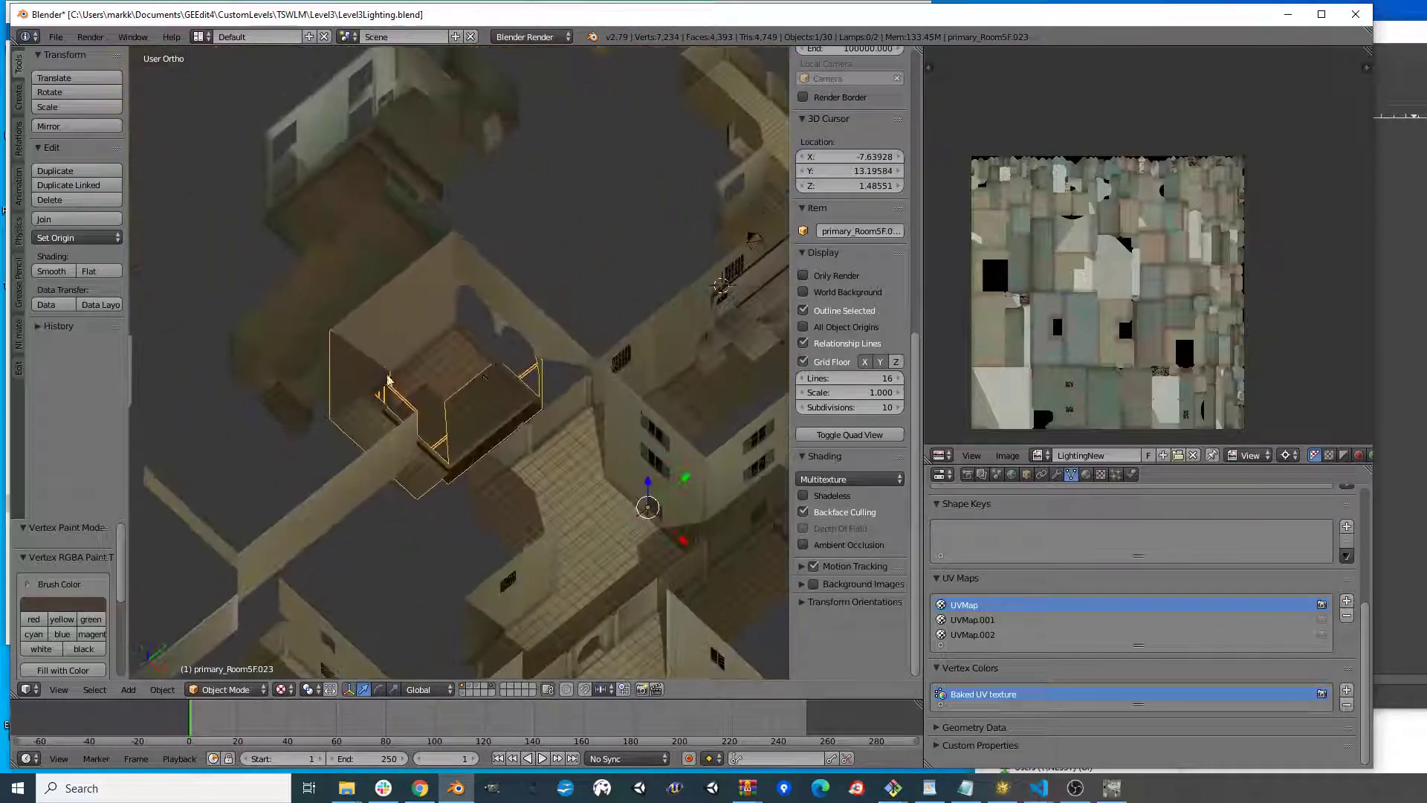
pyautogui.scroll(4, 372, 377)
pyautogui.press('a')
pyautogui.moveTo(527, 369); pyautogui.dragTo(528, 417, button='middle')
pyautogui.hotkey('shift', 'f')
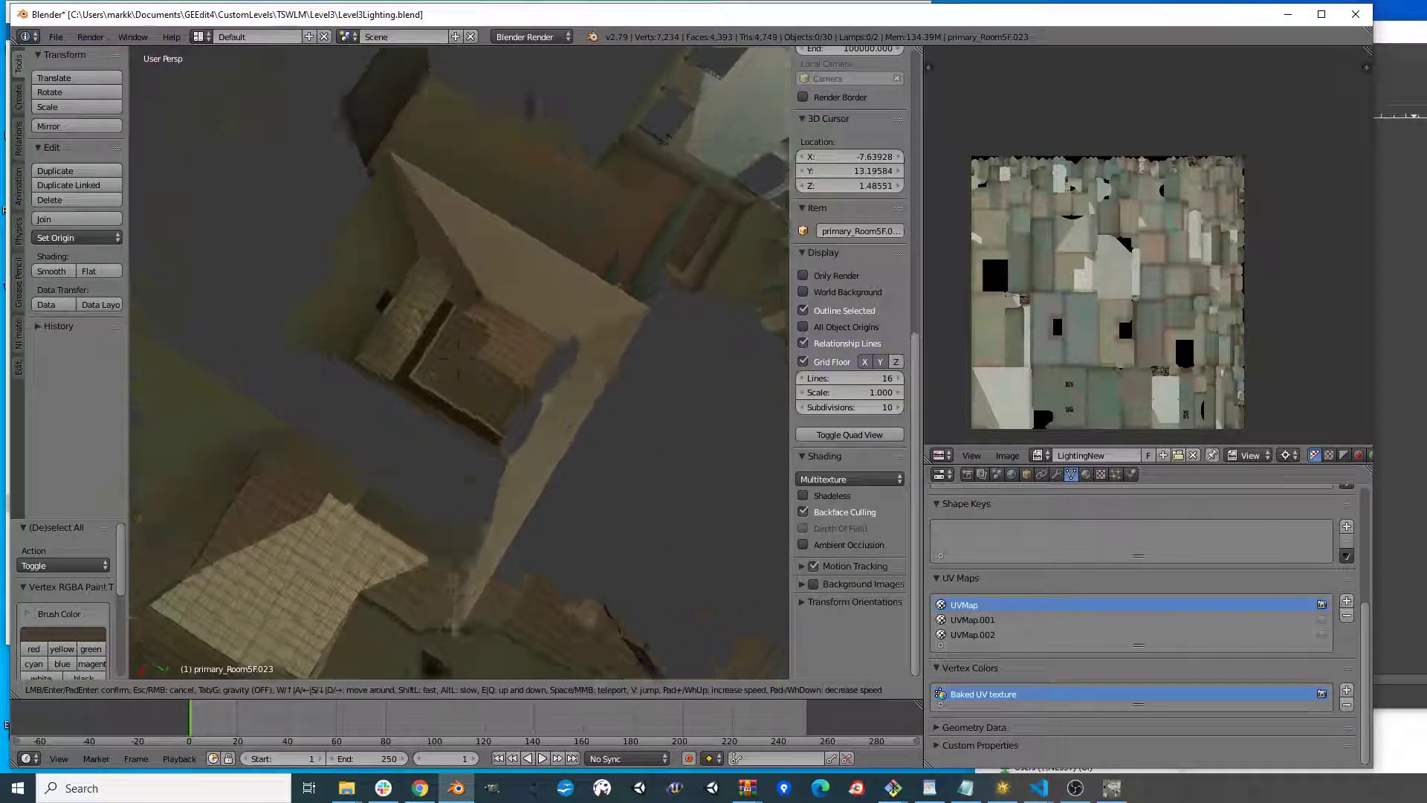
pyautogui.press('Tab')
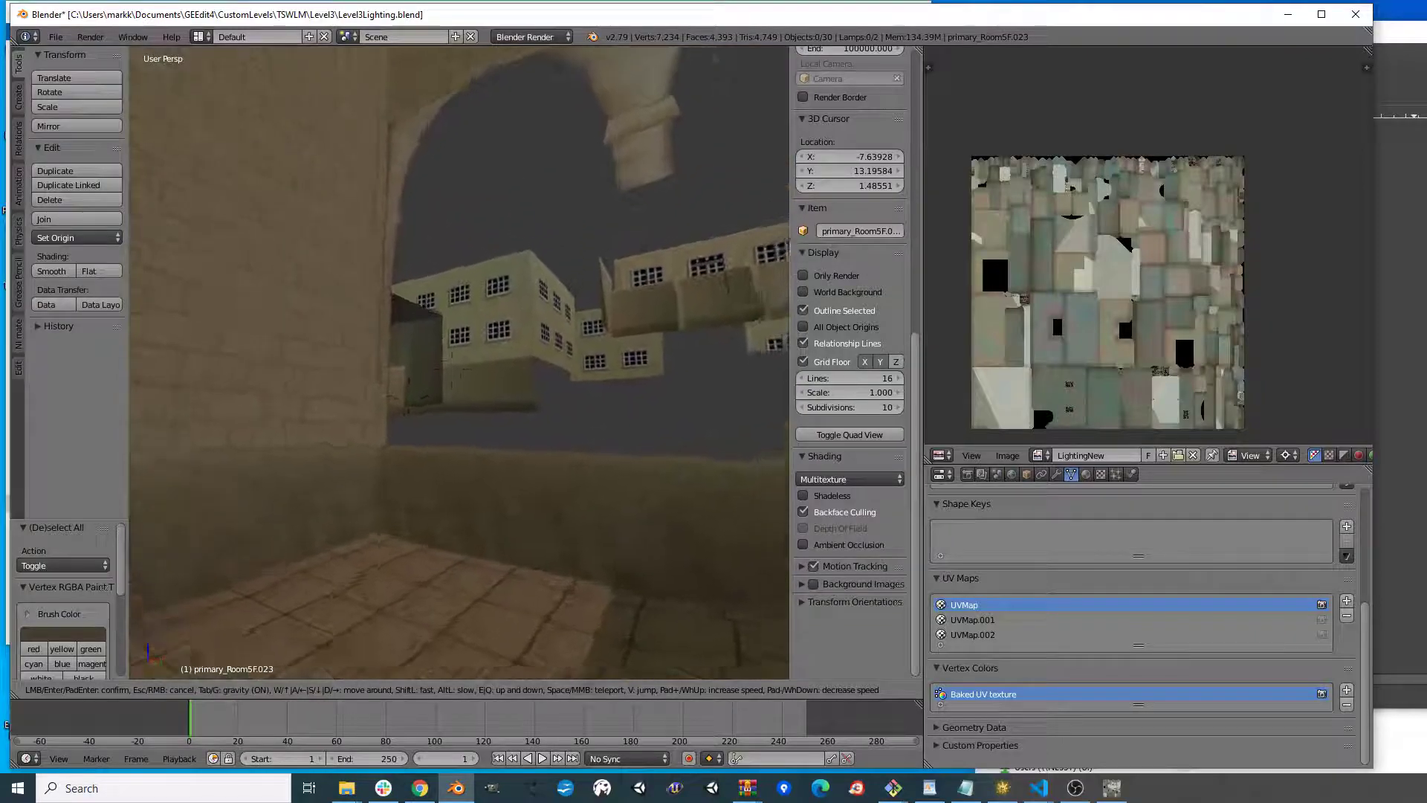
pyautogui.press('w')
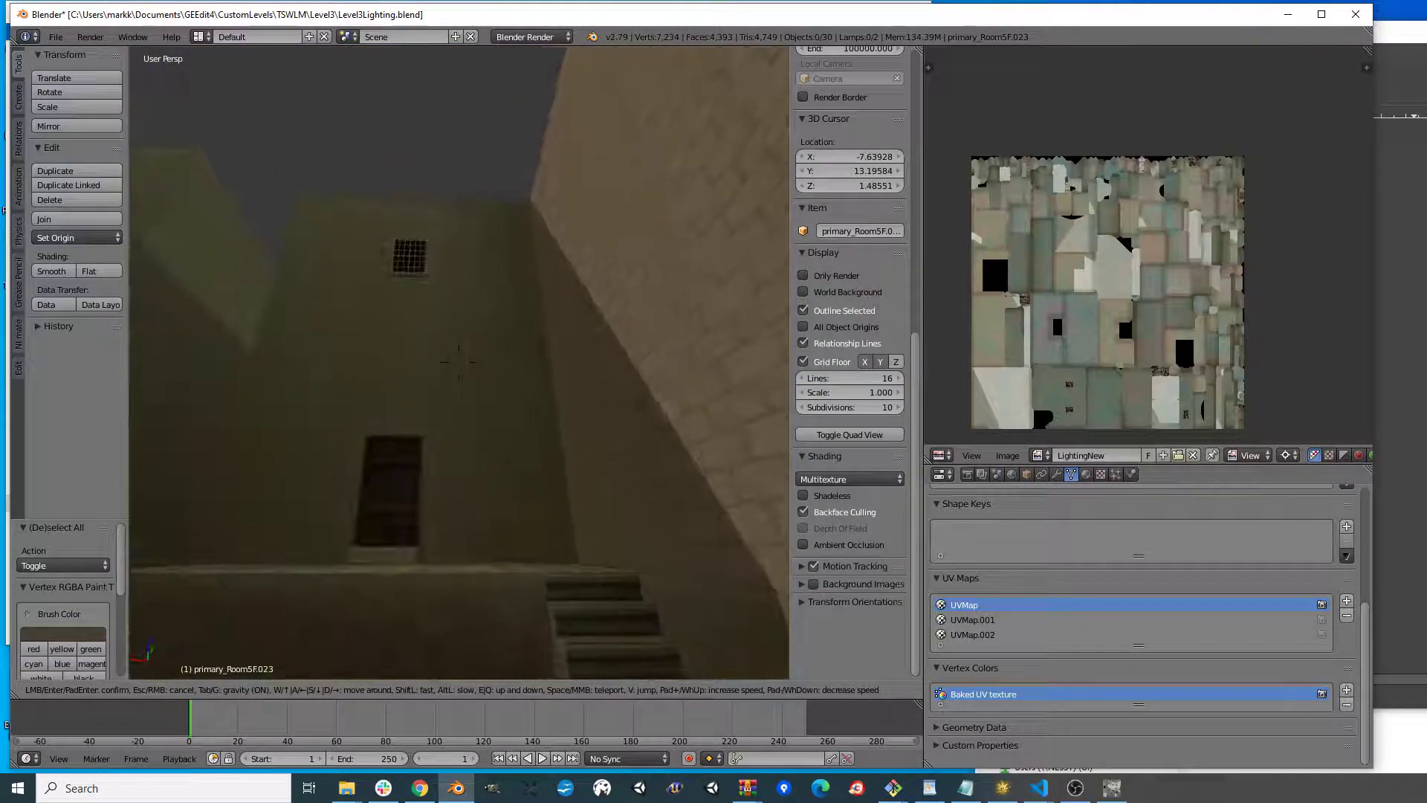
pyautogui.press('w')
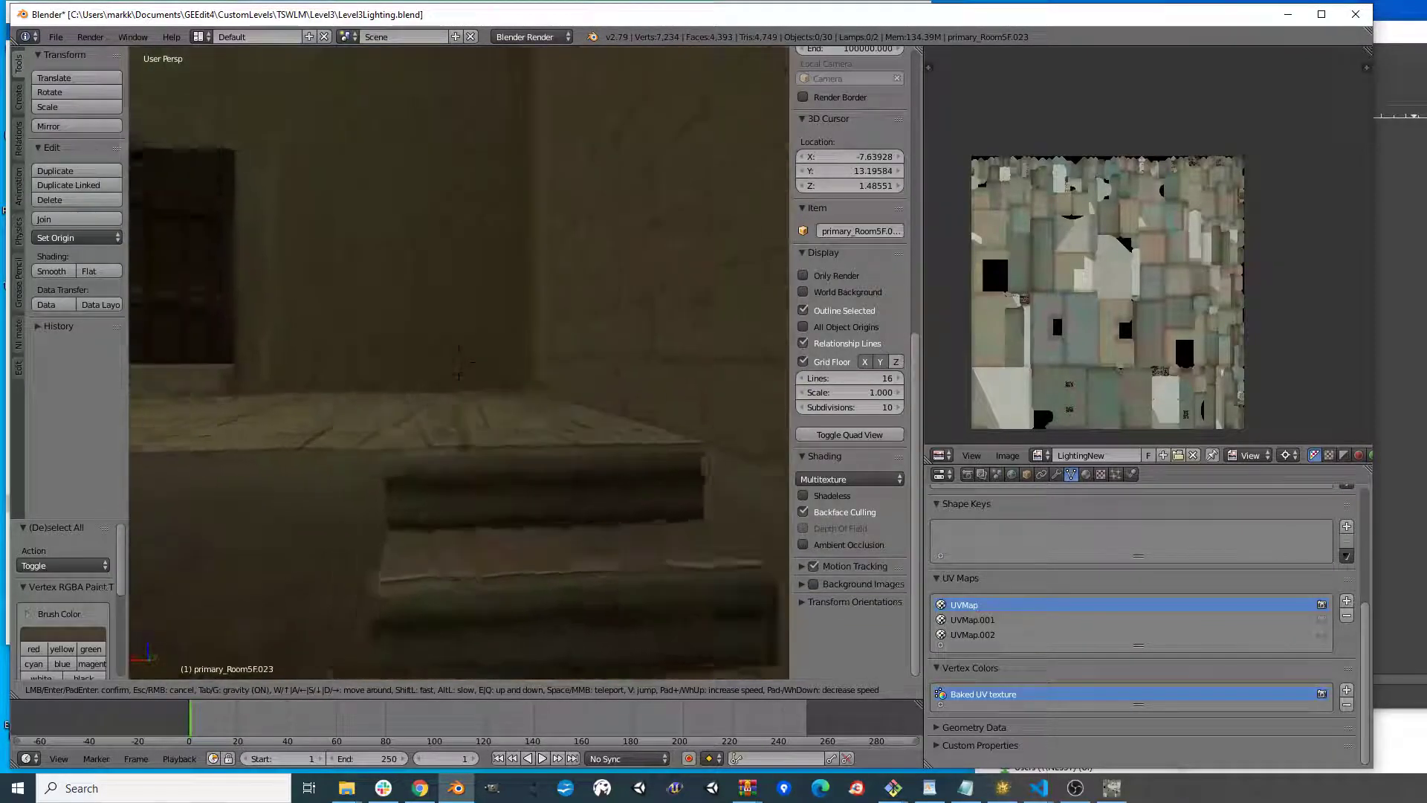
pyautogui.press('w')
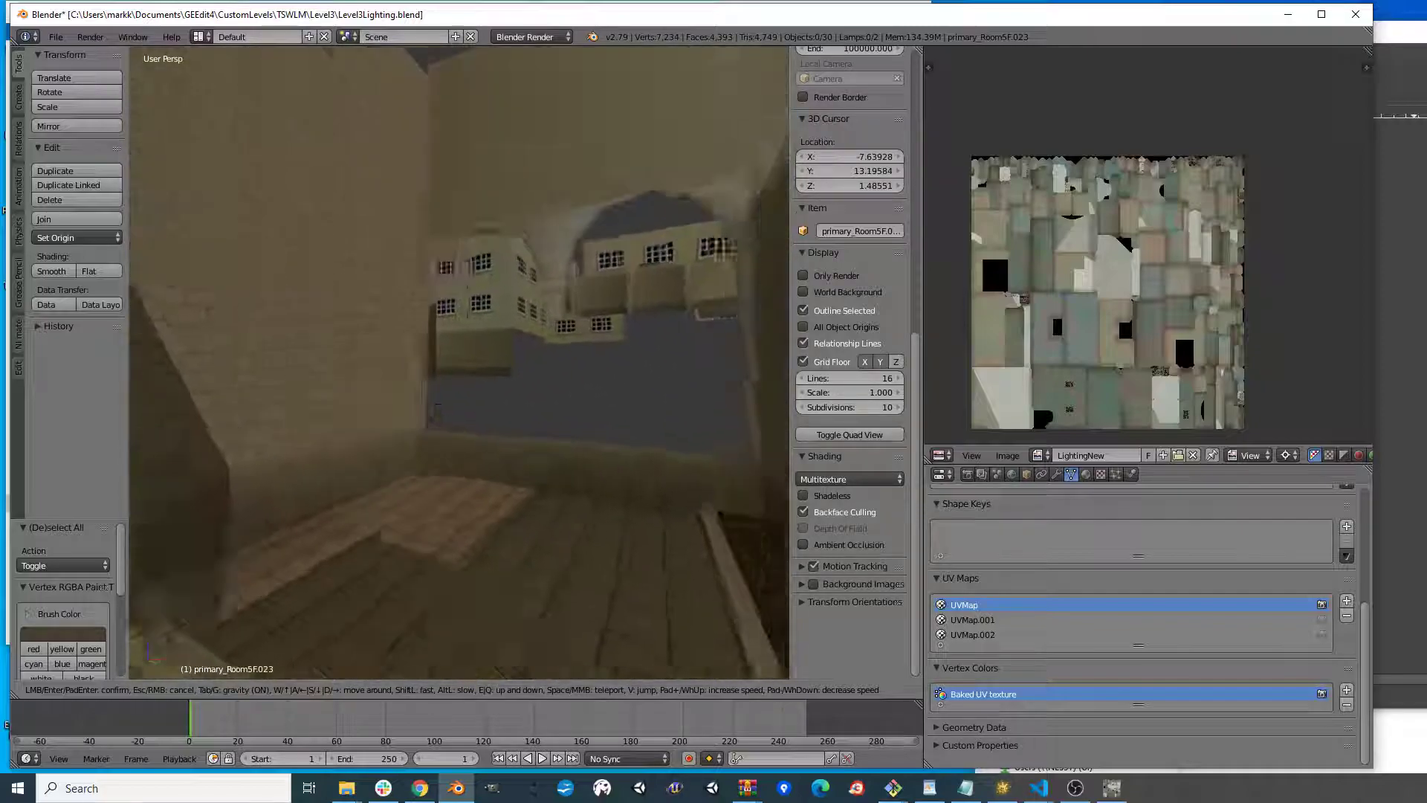
pyautogui.press('w')
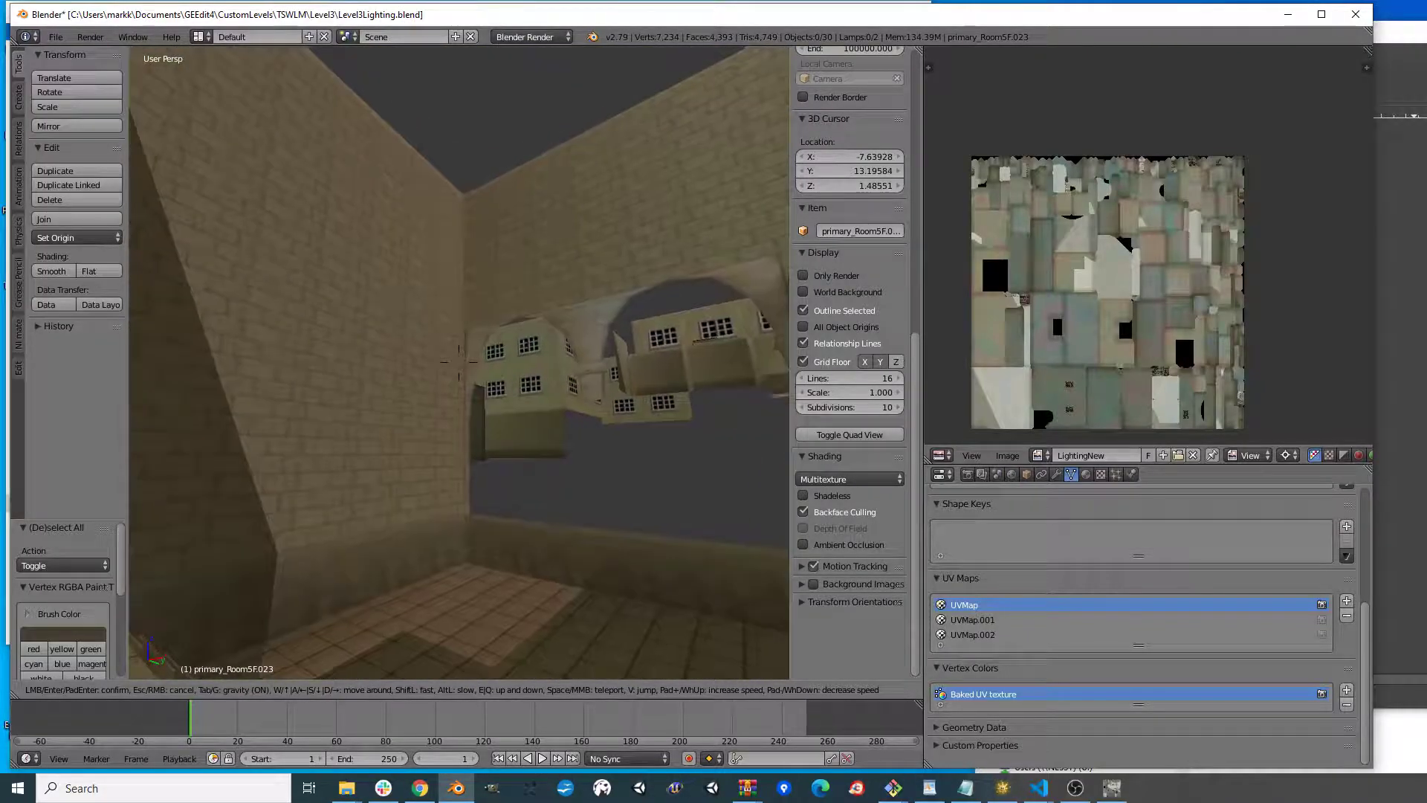
pyautogui.press('a')
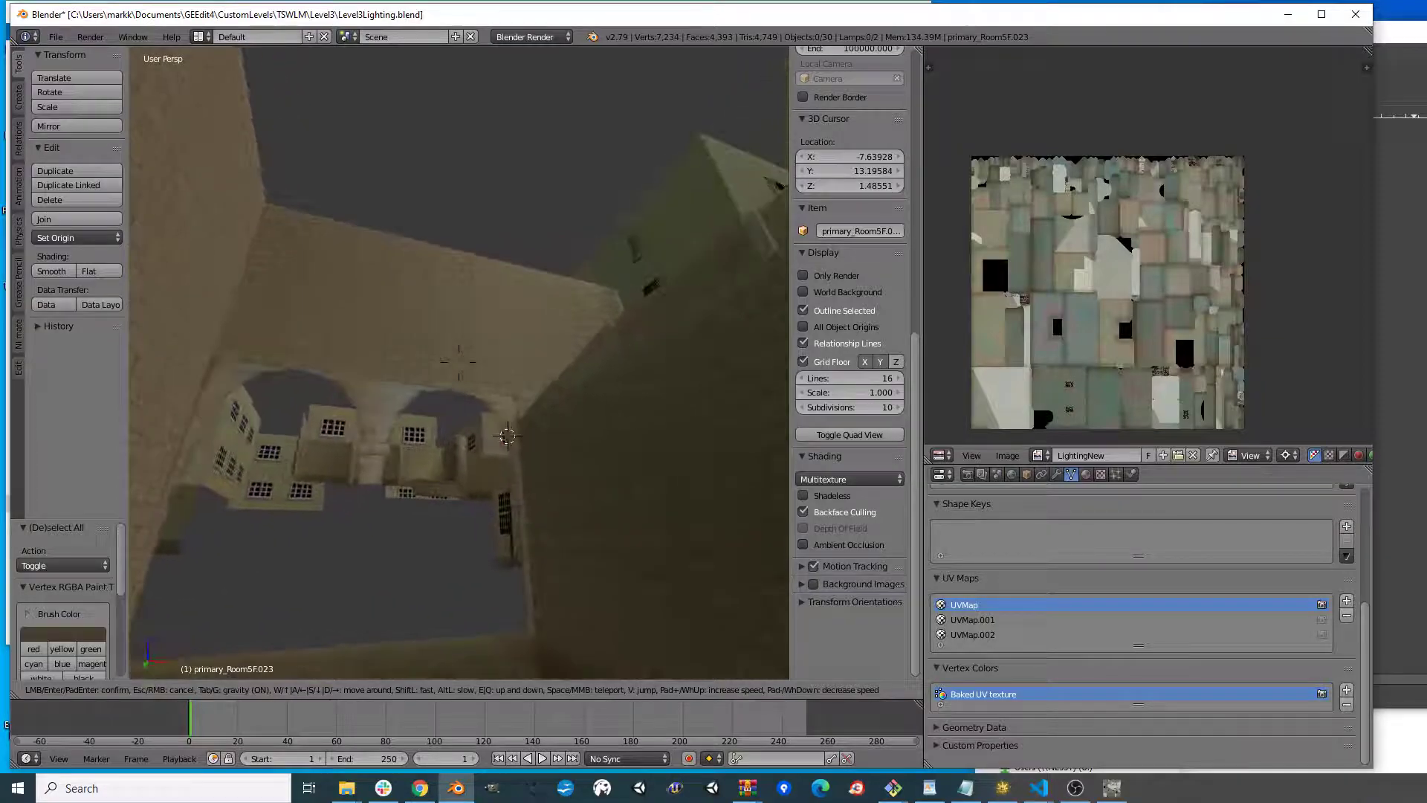
pyautogui.press('w')
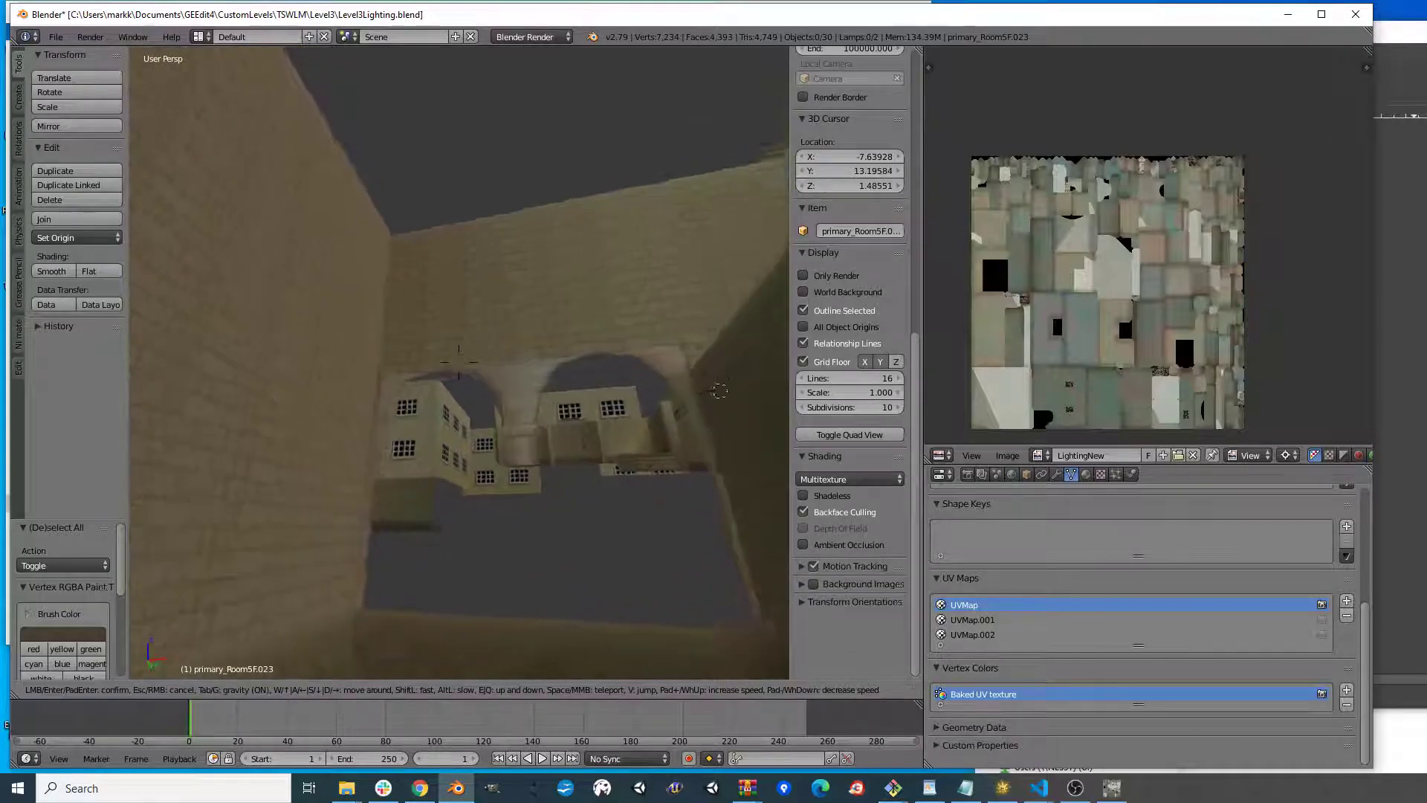
pyautogui.press('s')
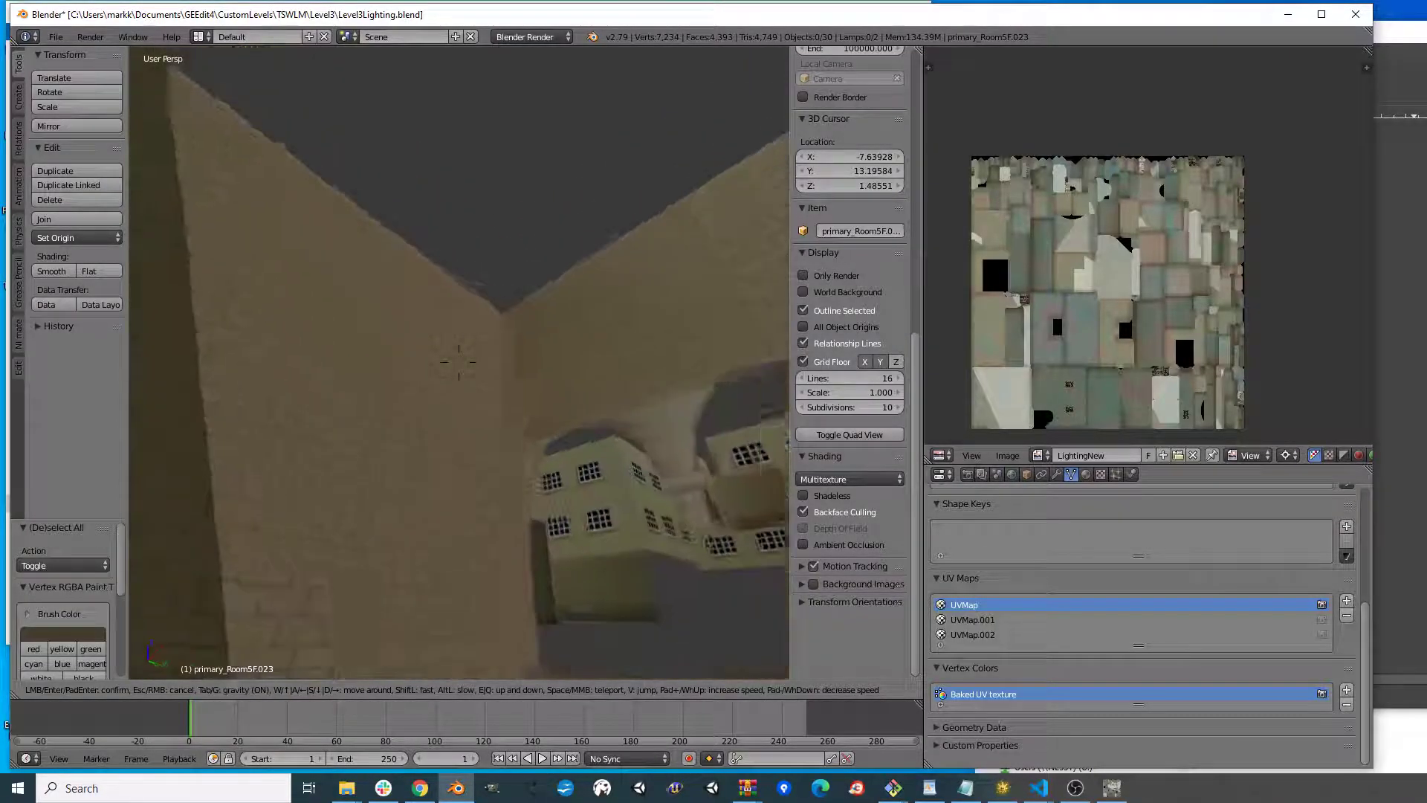
pyautogui.press('w')
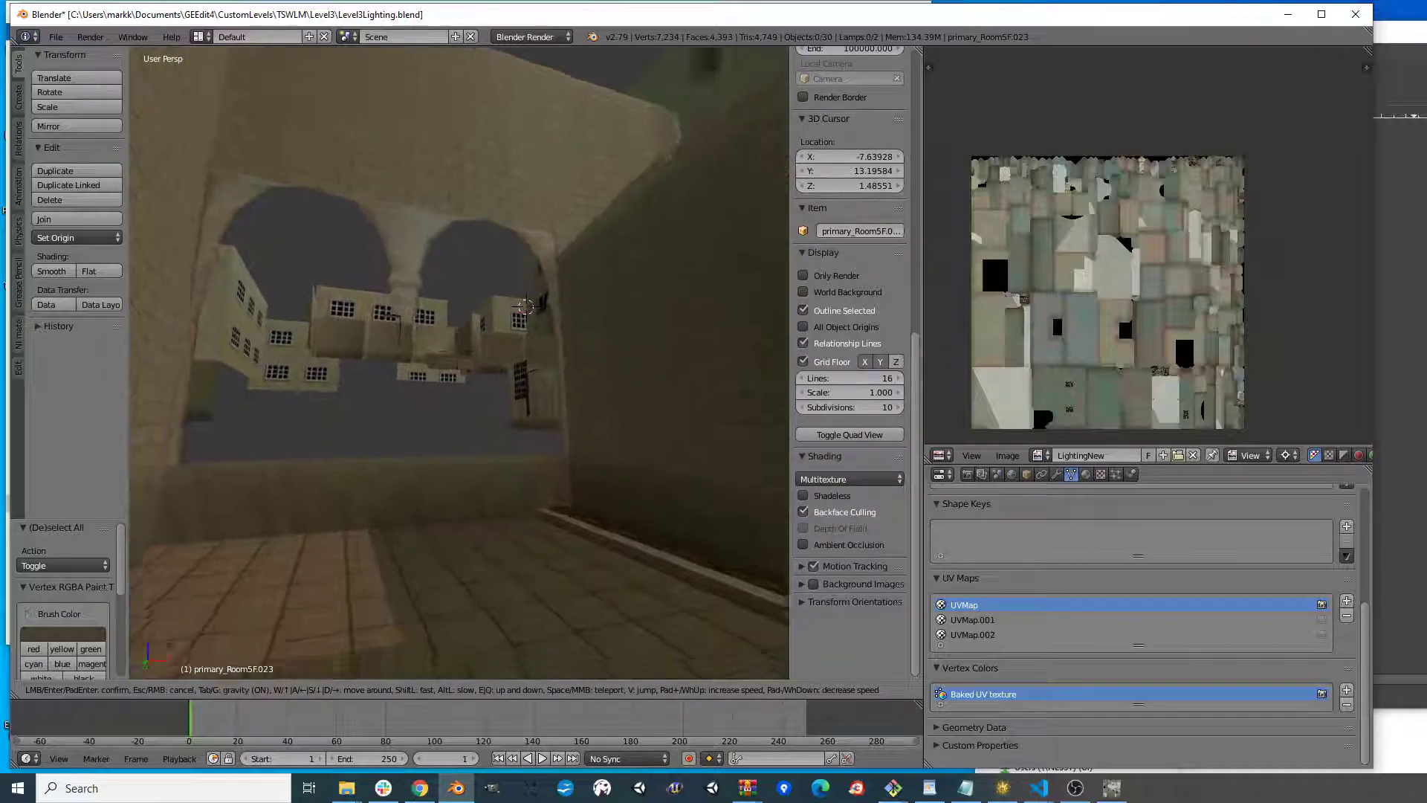
pyautogui.press('w')
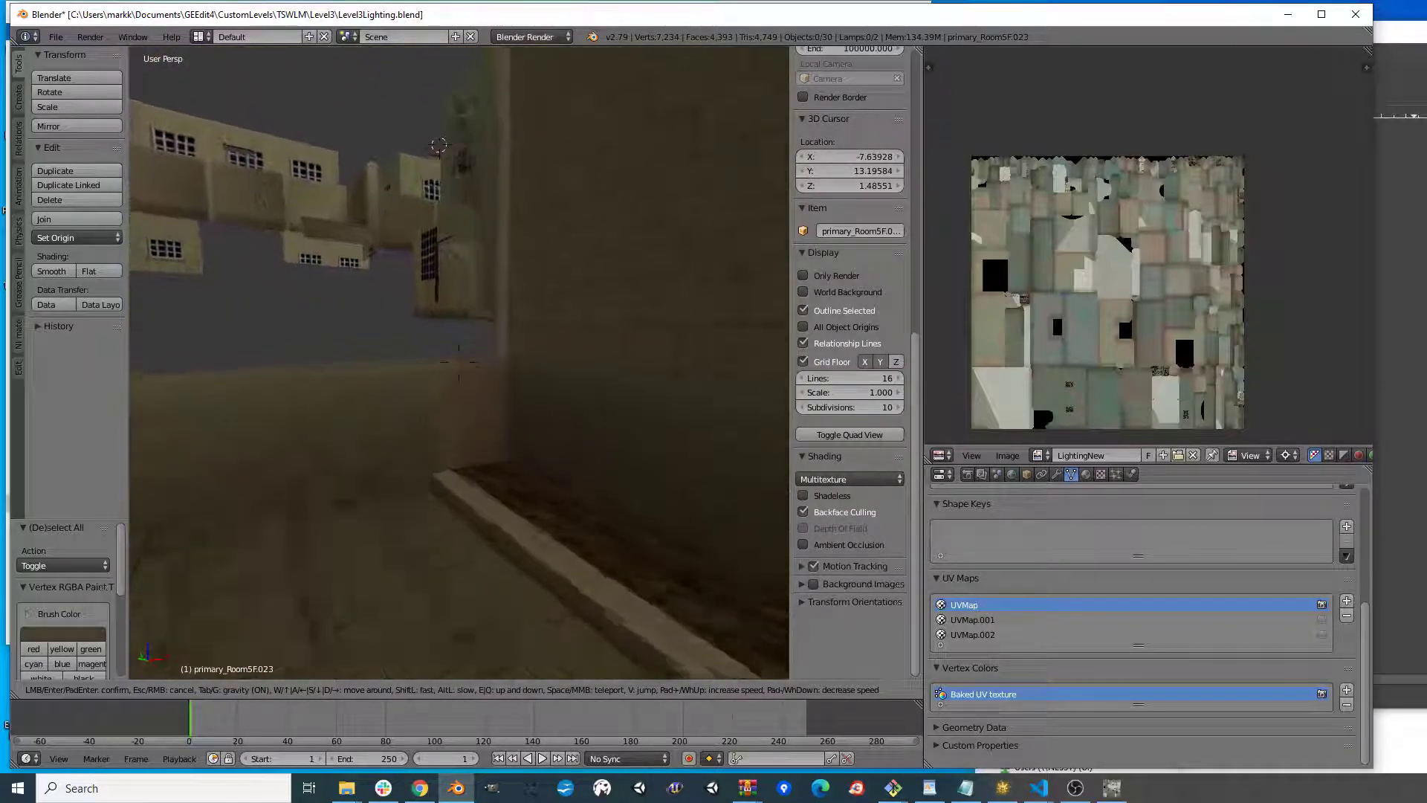
pyautogui.press('w')
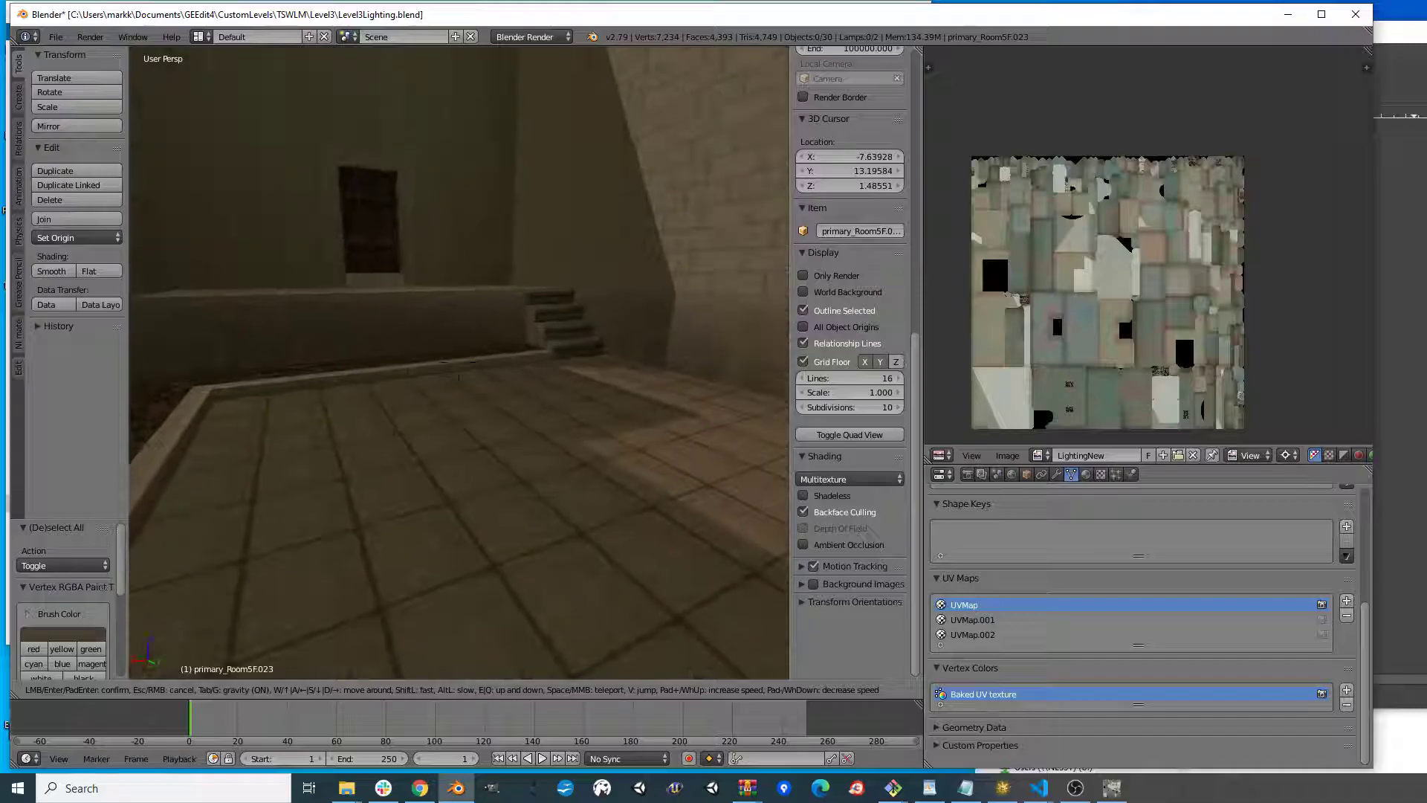
pyautogui.press('w')
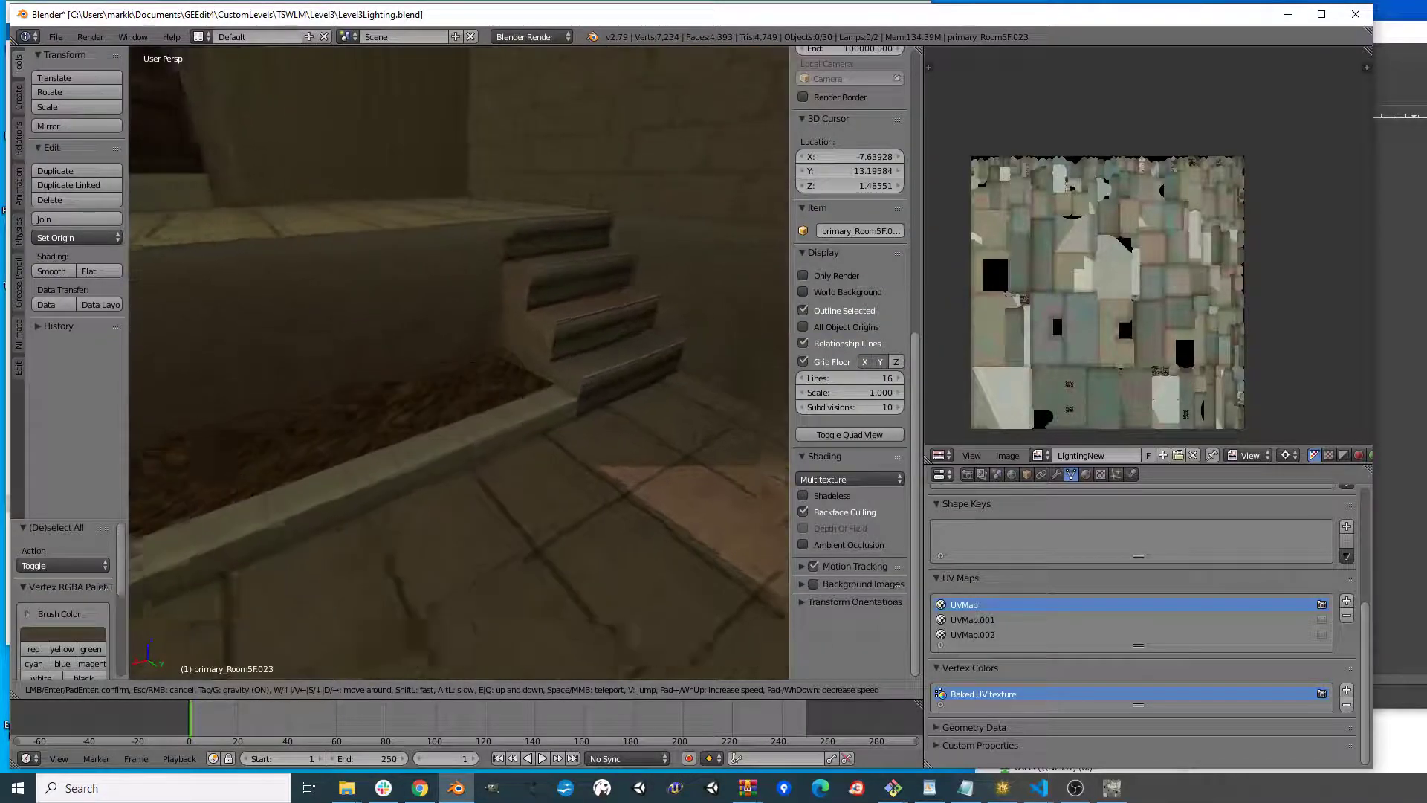
pyautogui.press('w')
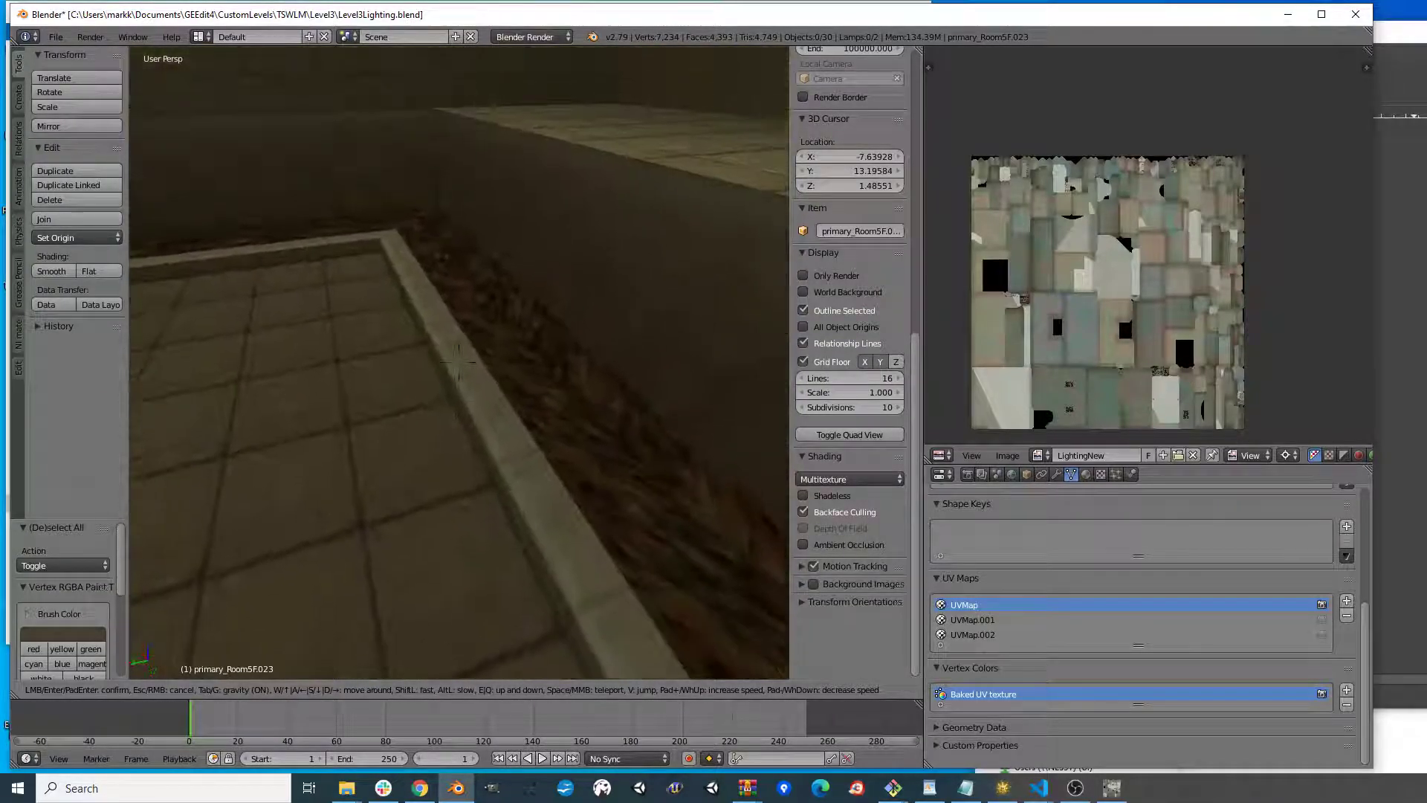
pyautogui.press('w')
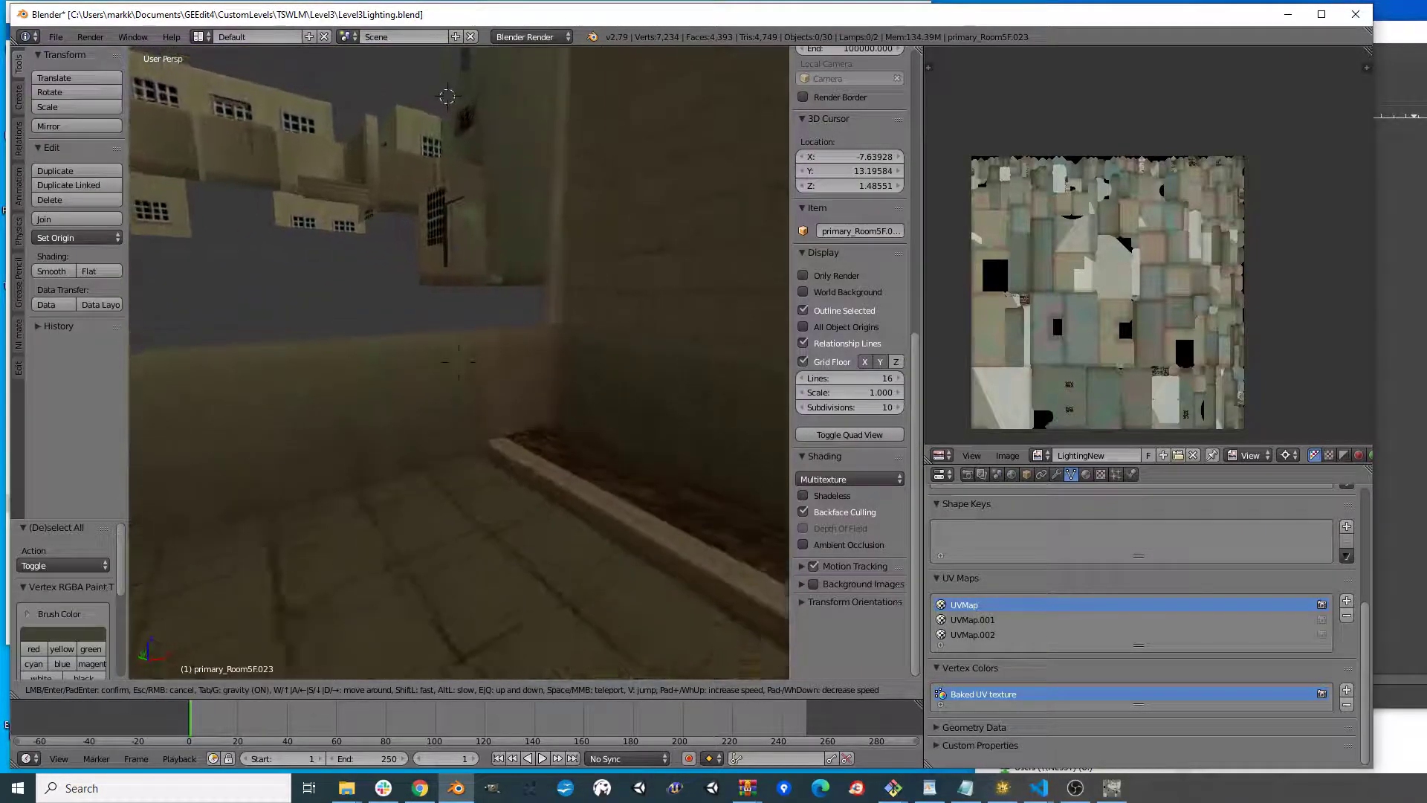
pyautogui.click(470, 370)
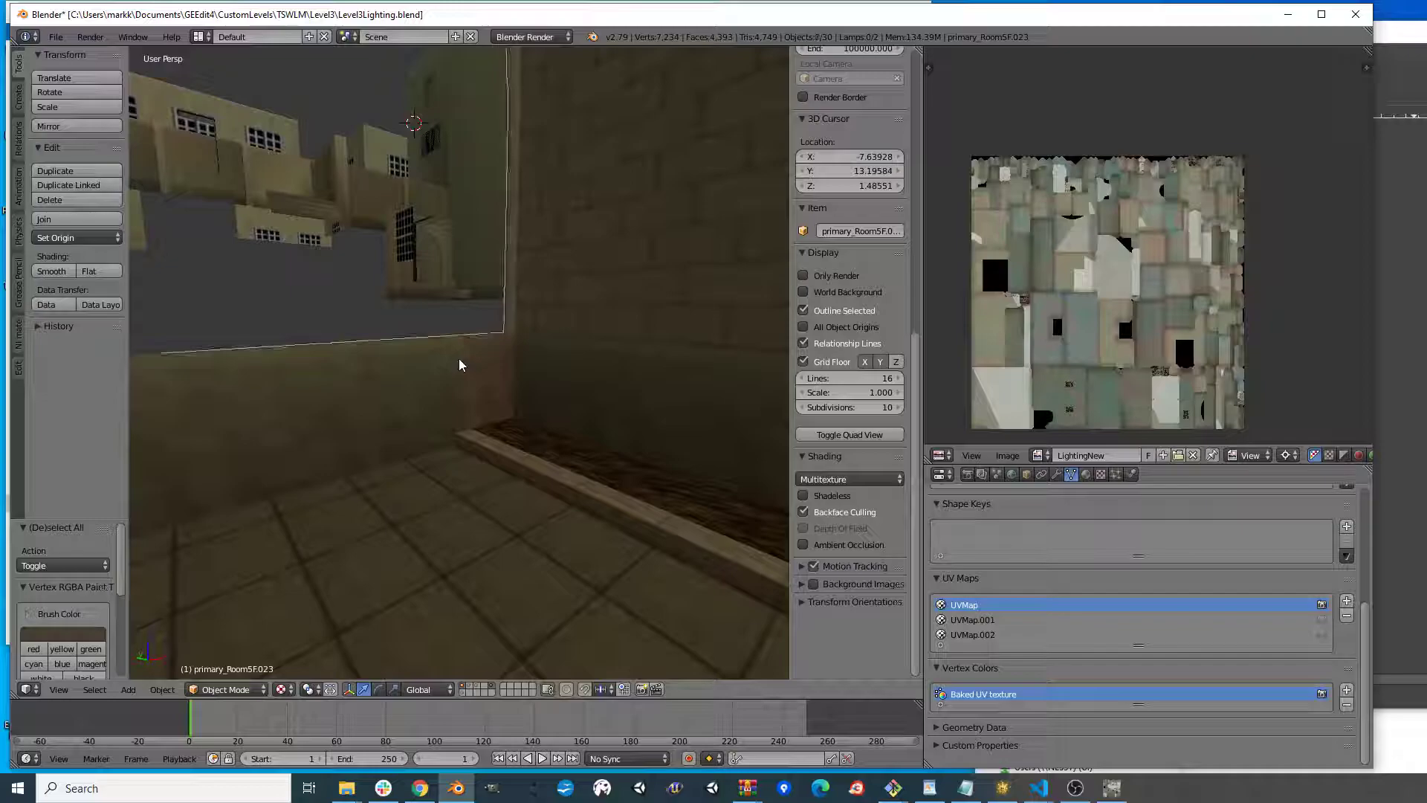
# - Put the room piece in Vertex Paint mode and sample the low wall's colour beside the pinkish face at the planter's end
pyautogui.press('Tab')
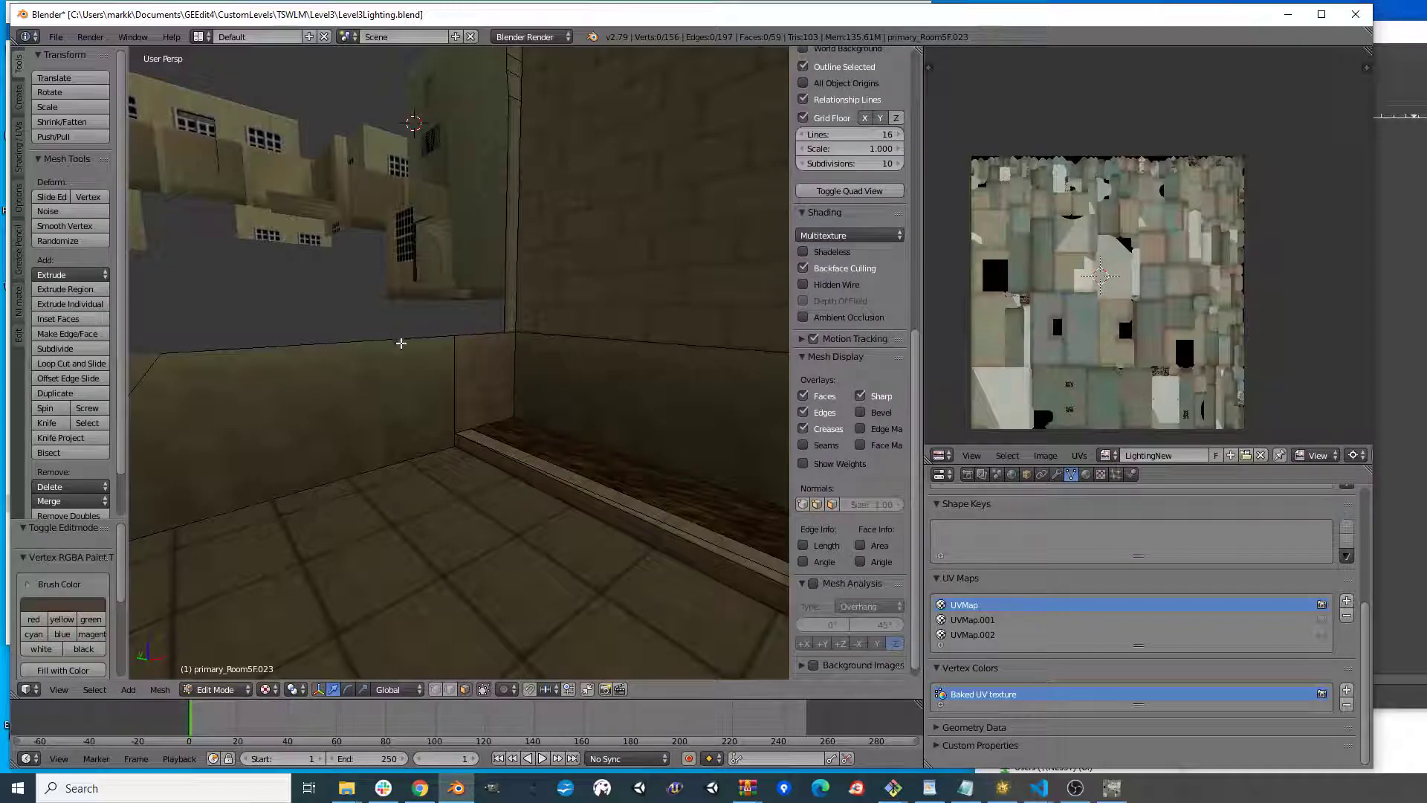
pyautogui.press('Tab')
pyautogui.press('v')
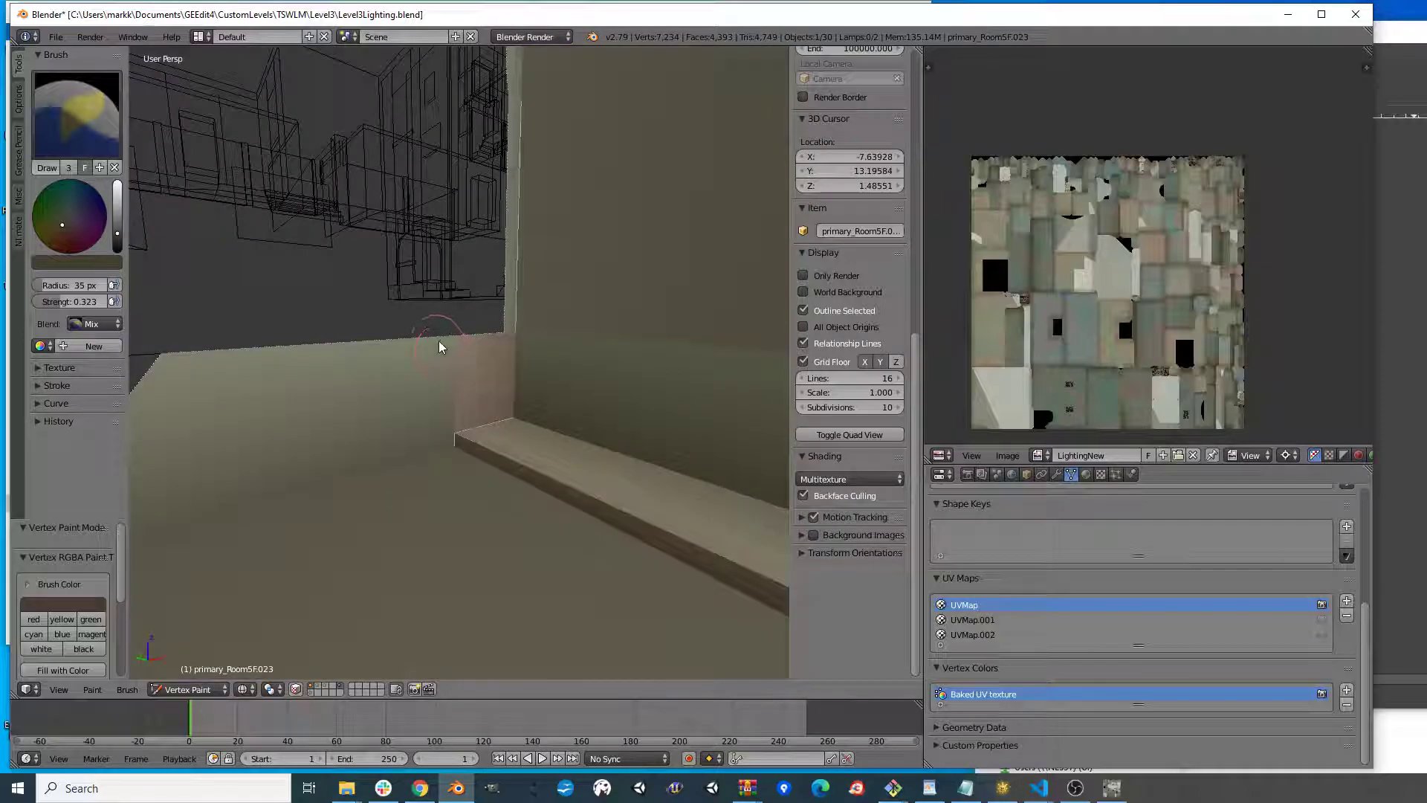
pyautogui.press('s')
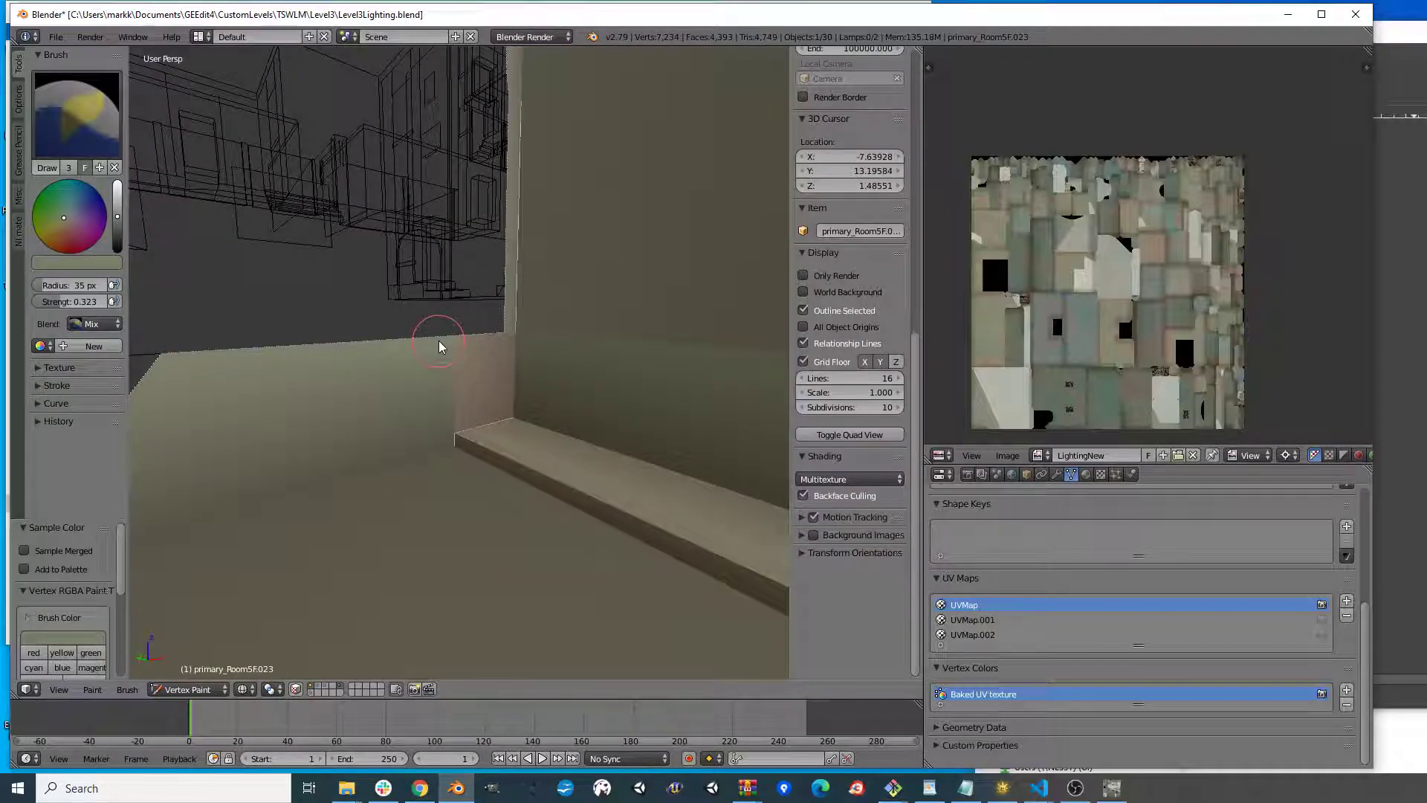
# - Select the low wall face and the adjoining pinkish face, and locate them on the LightingNew image with UVMap.002 active
pyautogui.press('Tab')
pyautogui.rightClick(446, 401)
pyautogui.keyDown('shift'); pyautogui.rightClick(455, 401); pyautogui.keyUp('shift')
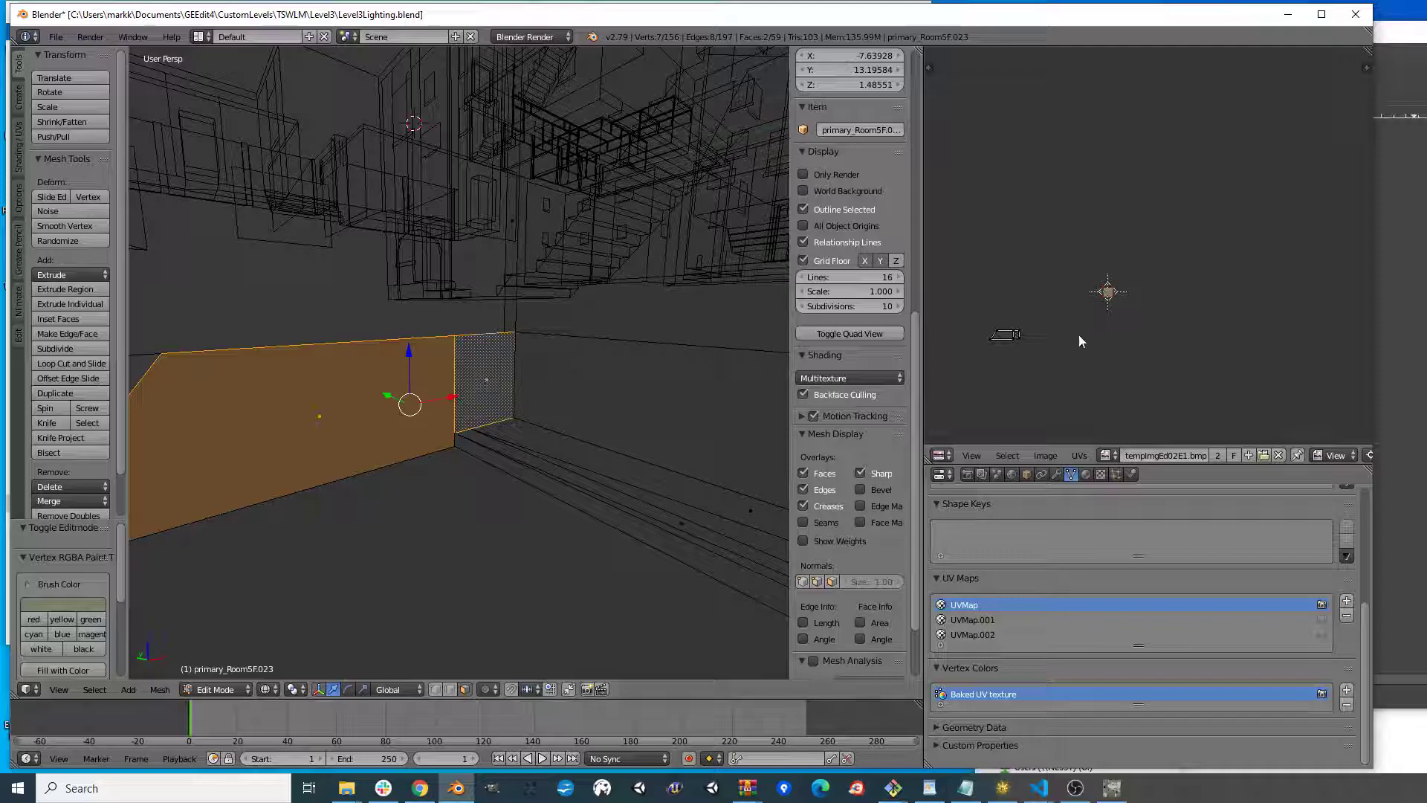
pyautogui.click(988, 634)
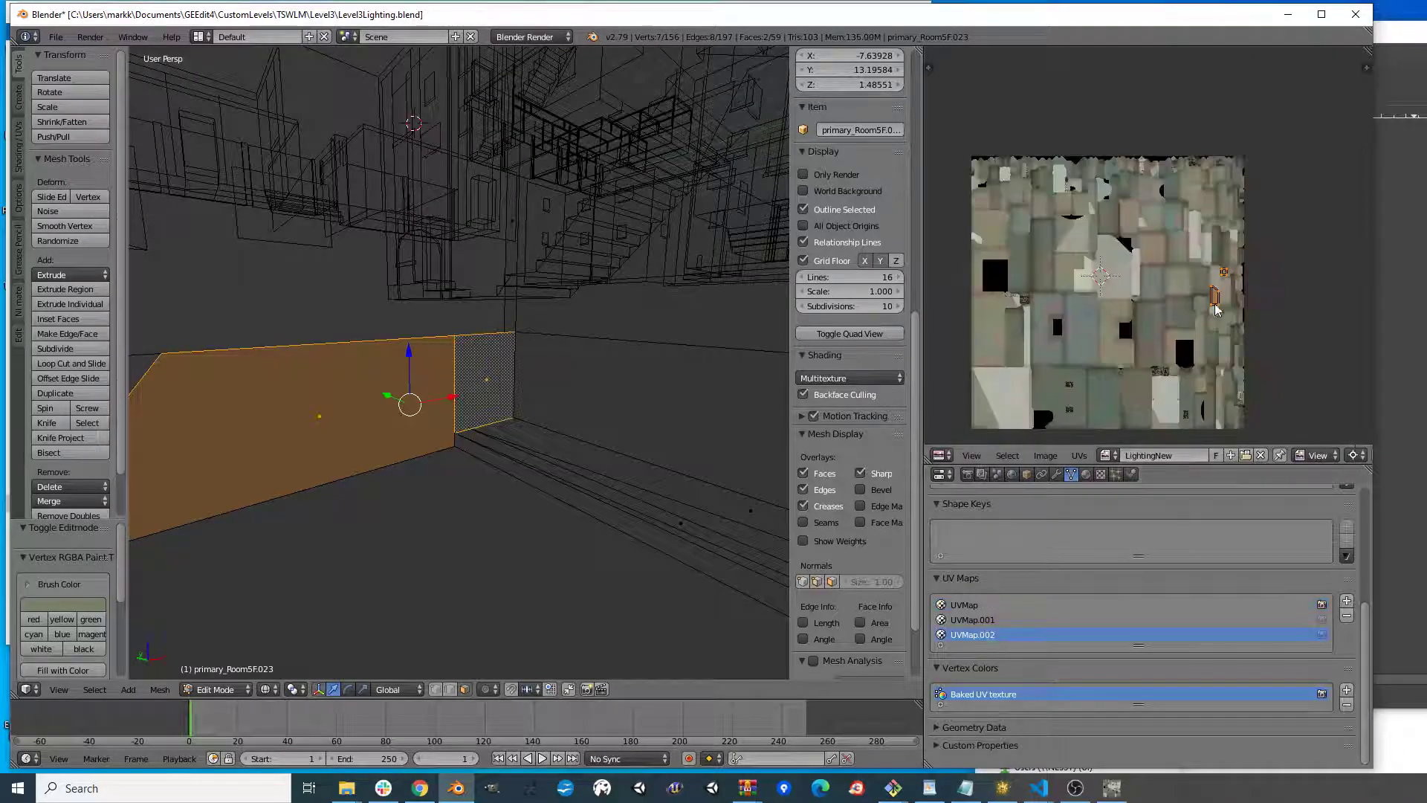
pyautogui.scroll(4, 1273, 291)
pyautogui.moveTo(1260, 297); pyautogui.dragTo(1051, 121, button='middle')
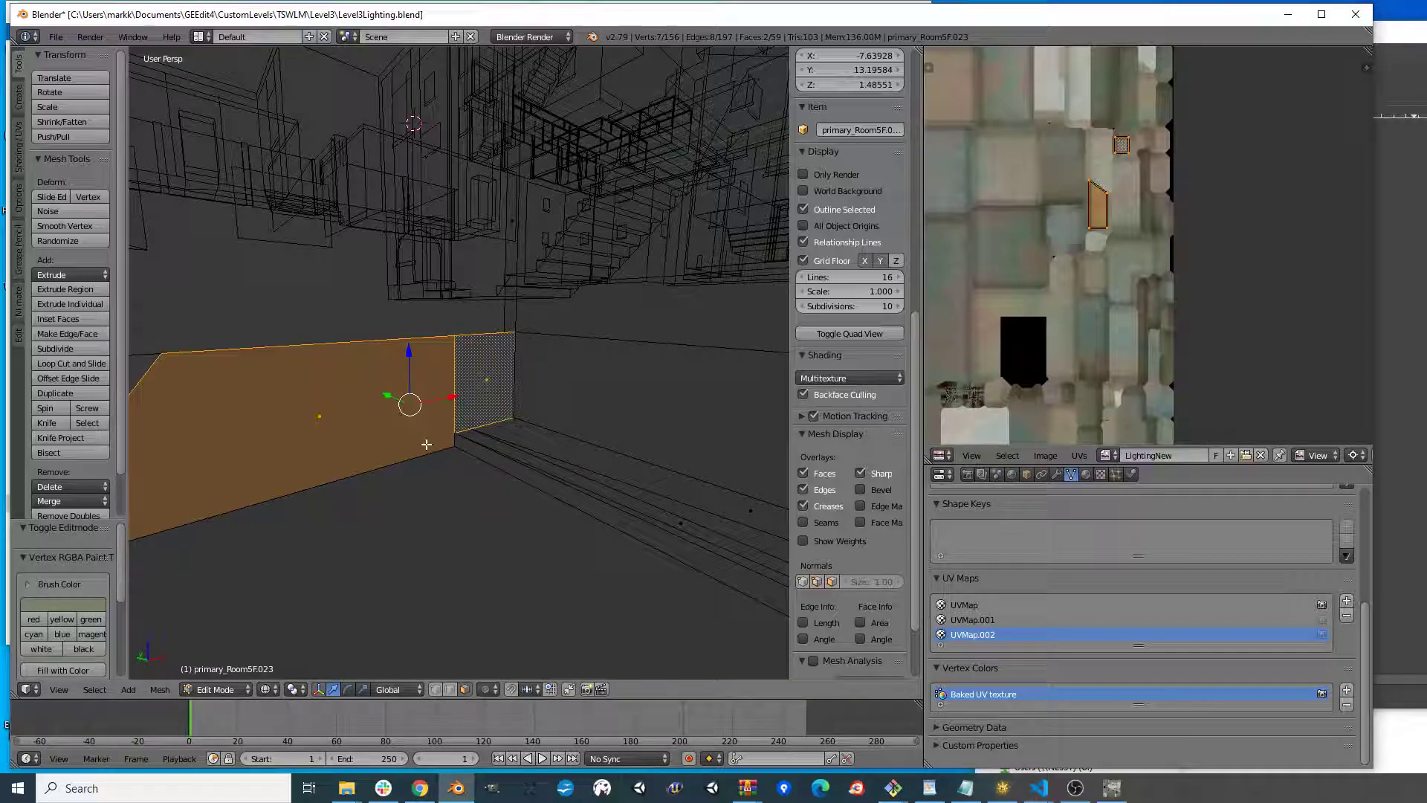
pyautogui.moveTo(493, 396); pyautogui.dragTo(493, 395, button='middle')
# - Vertex paint the pinkish face with the low wall's colour and darken its inner corner with a sampled darker tone
pyautogui.press('Tab')
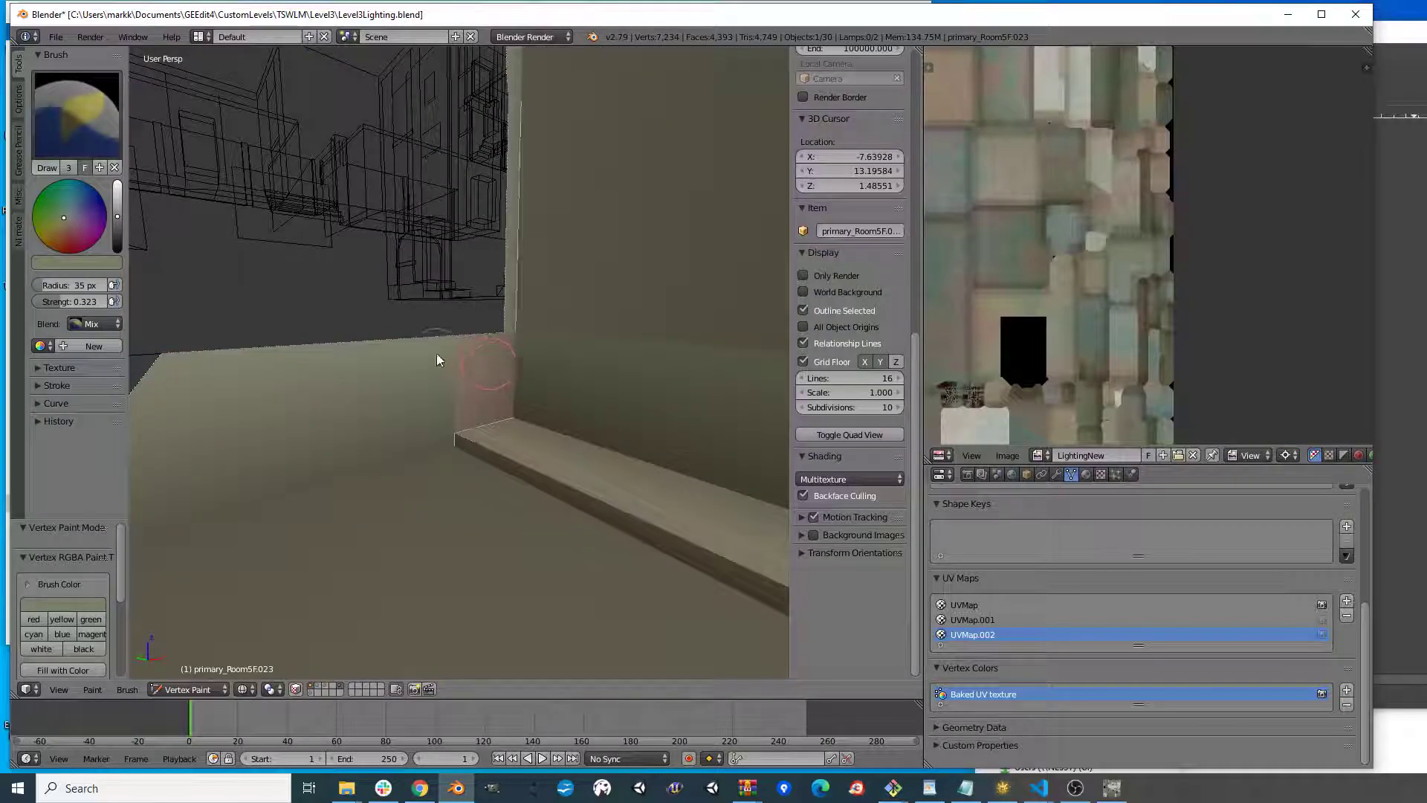
pyautogui.press('s')
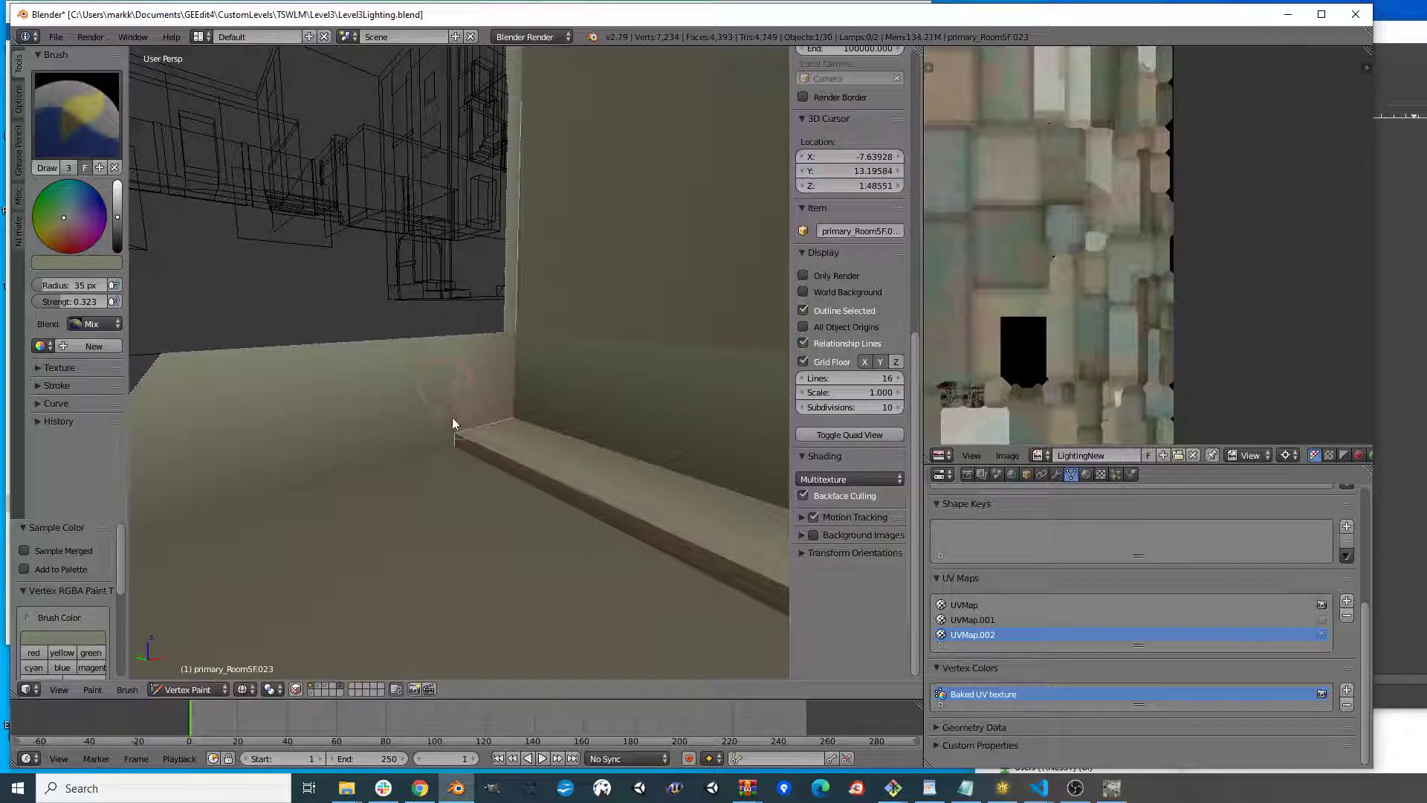
pyautogui.press('s')
pyautogui.click(513, 413)
pyautogui.click(515, 333)
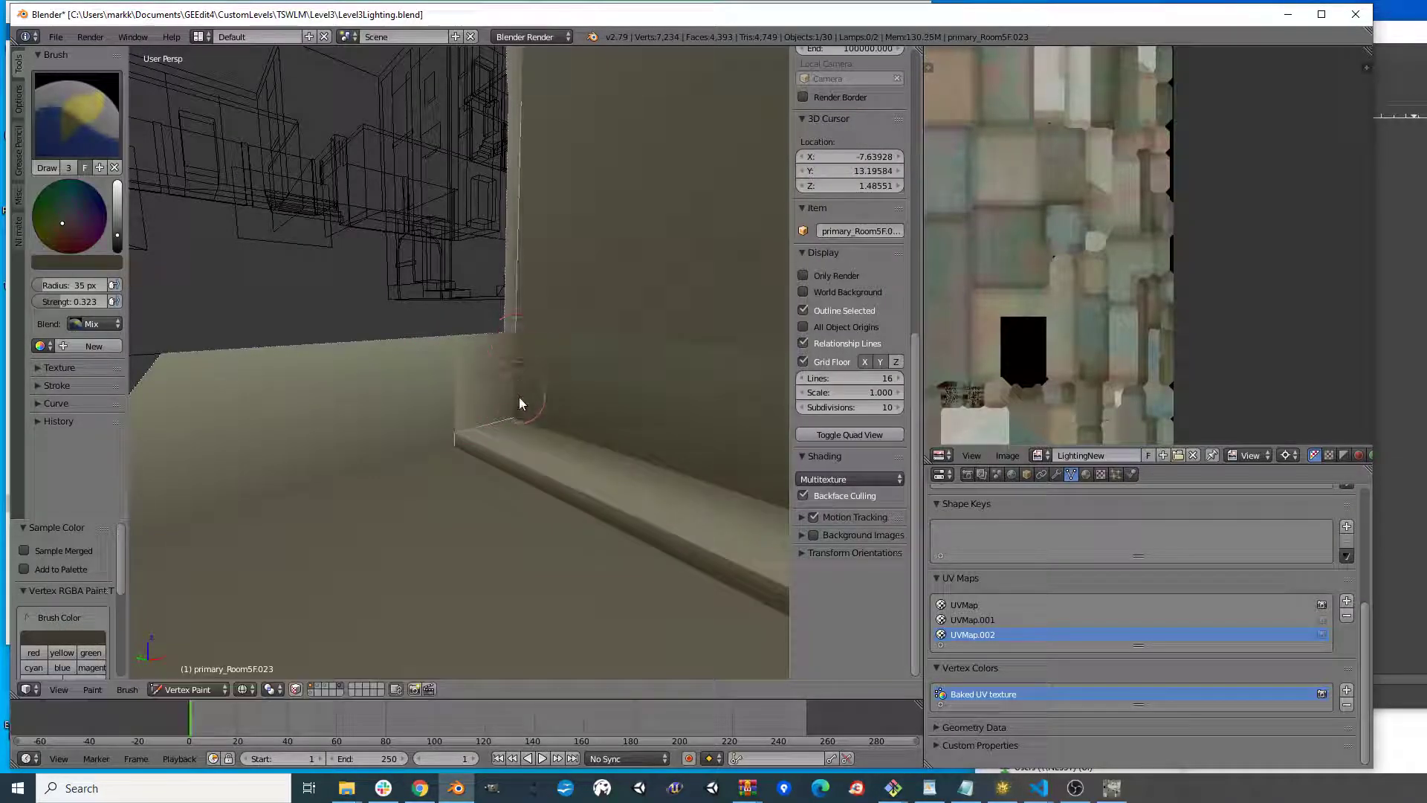
pyautogui.moveTo(501, 335); pyautogui.dragTo(737, 488, button='middle')
pyautogui.scroll(6, 580, 438)
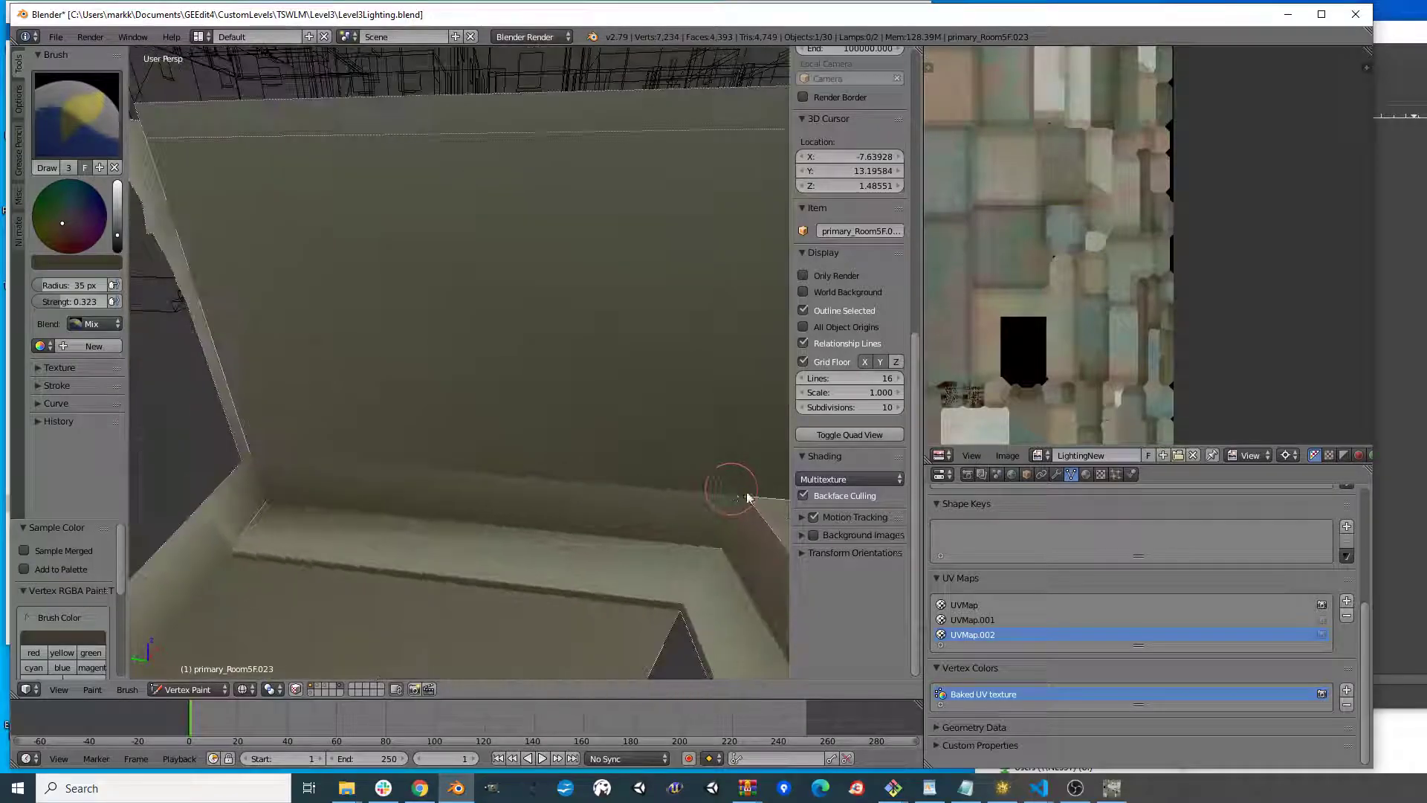
# - Finish touching up the inner corner's colour and return the room piece to textured Object Mode with UVMap active
pyautogui.click(719, 546)
pyautogui.press('s')
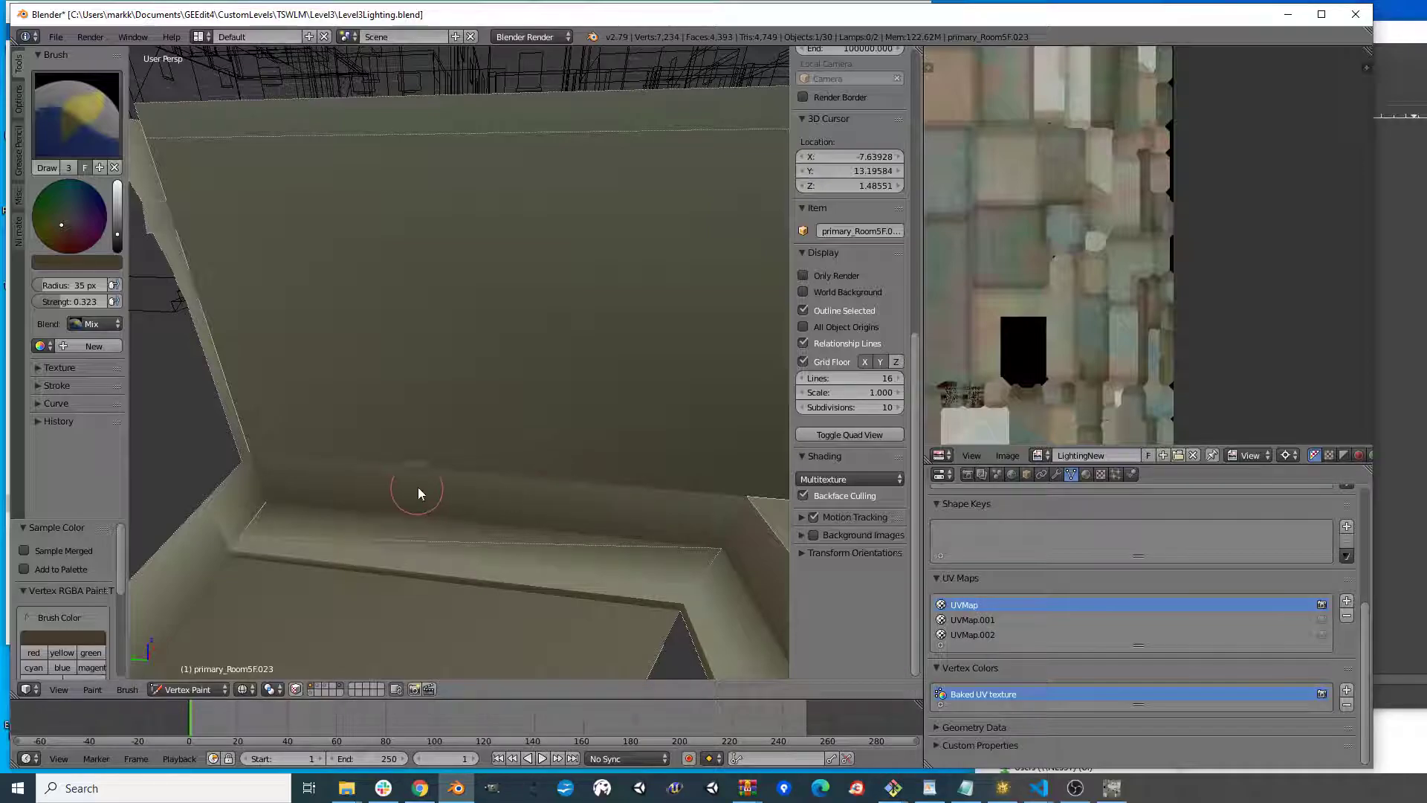
pyautogui.press('v')
pyautogui.press('Tab')
pyautogui.press('Tab')
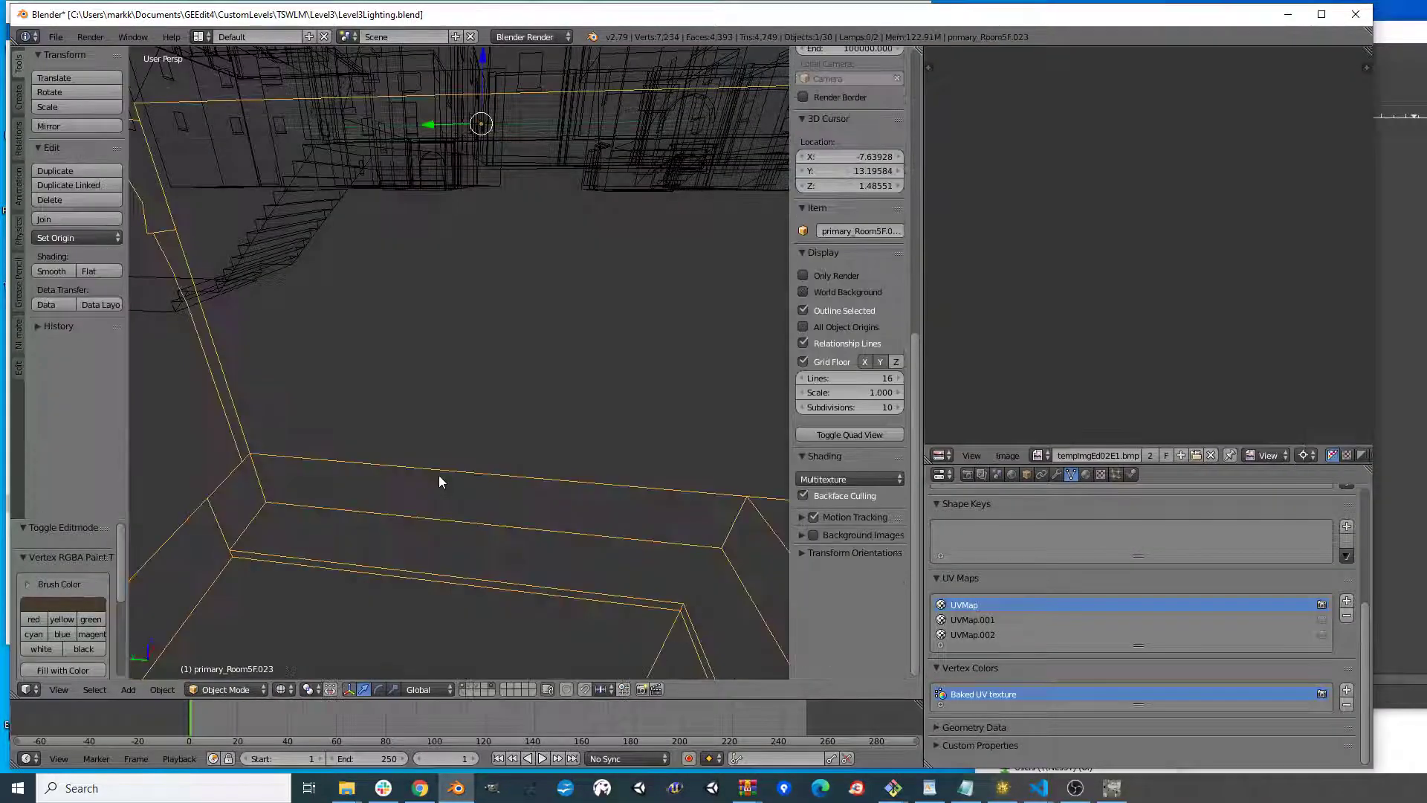
pyautogui.hotkey('alt', 'z')
pyautogui.scroll(-2, 506, 487)
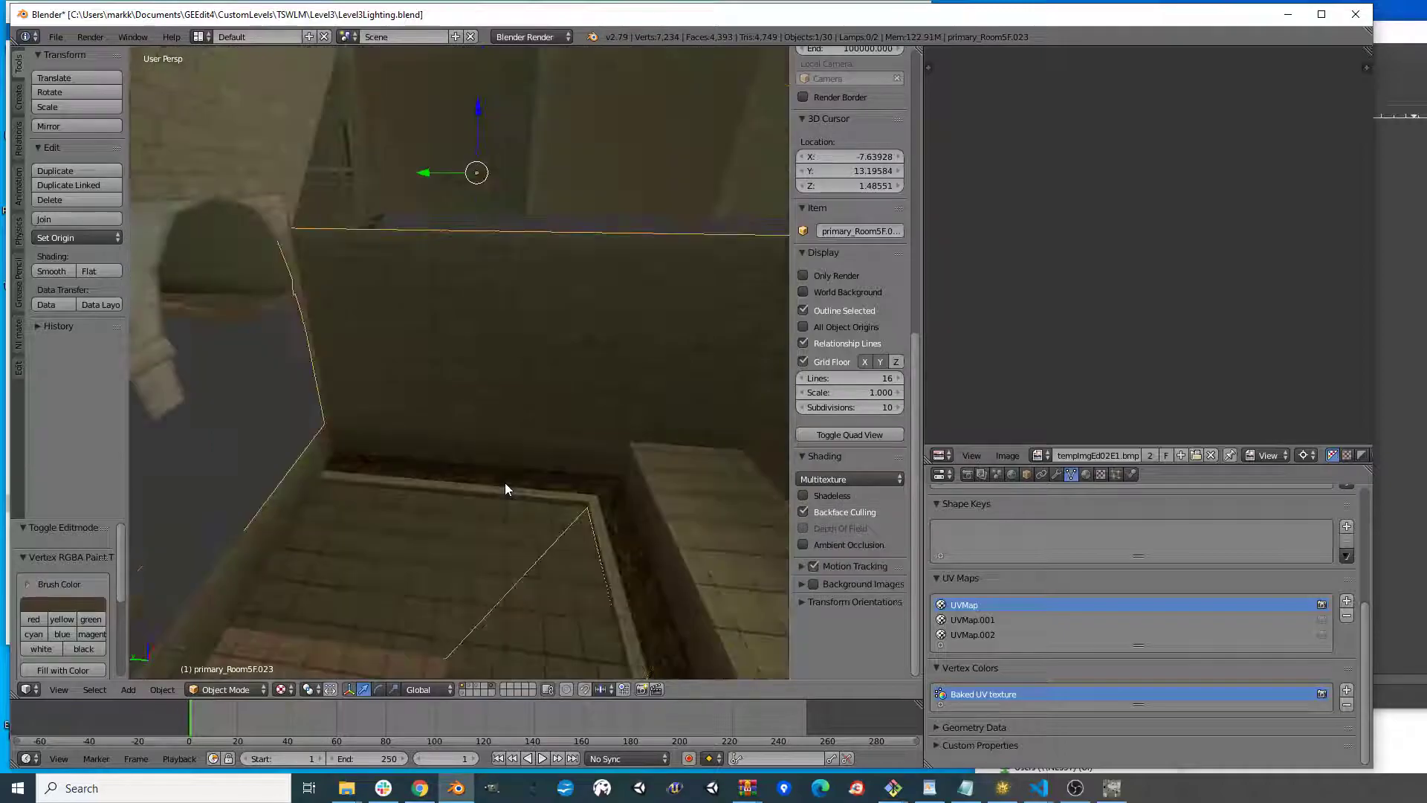
# - Deselect everything and examine the repainted planter end, low wall, arches and sunlit floor tiles from several angles
pyautogui.press('a')
pyautogui.moveTo(540, 477); pyautogui.dragTo(470, 439, button='middle')
pyautogui.rightClick(484, 477)
pyautogui.scroll(5, 500, 454)
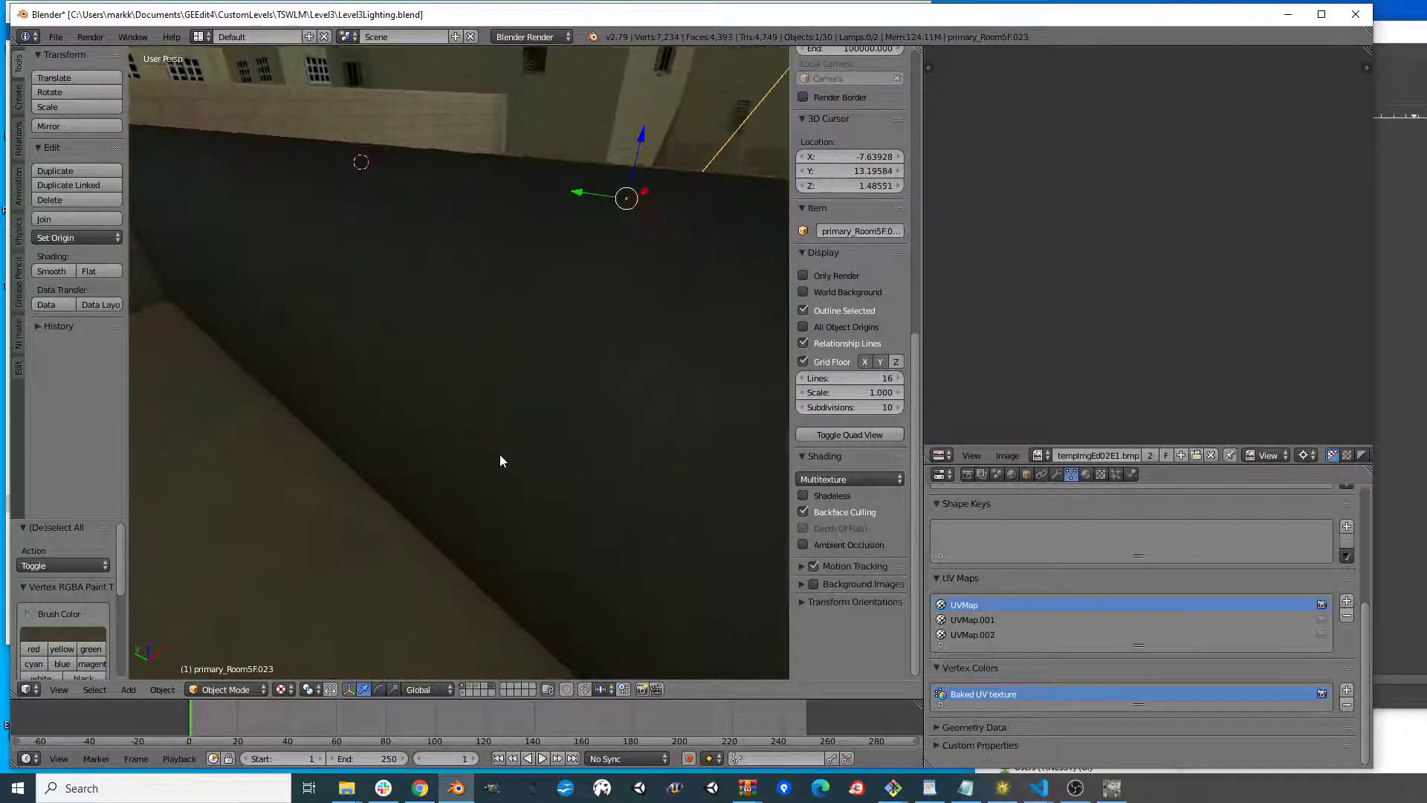
pyautogui.scroll(-5, 632, 321)
pyautogui.scroll(2, 640, 357)
pyautogui.press('a')
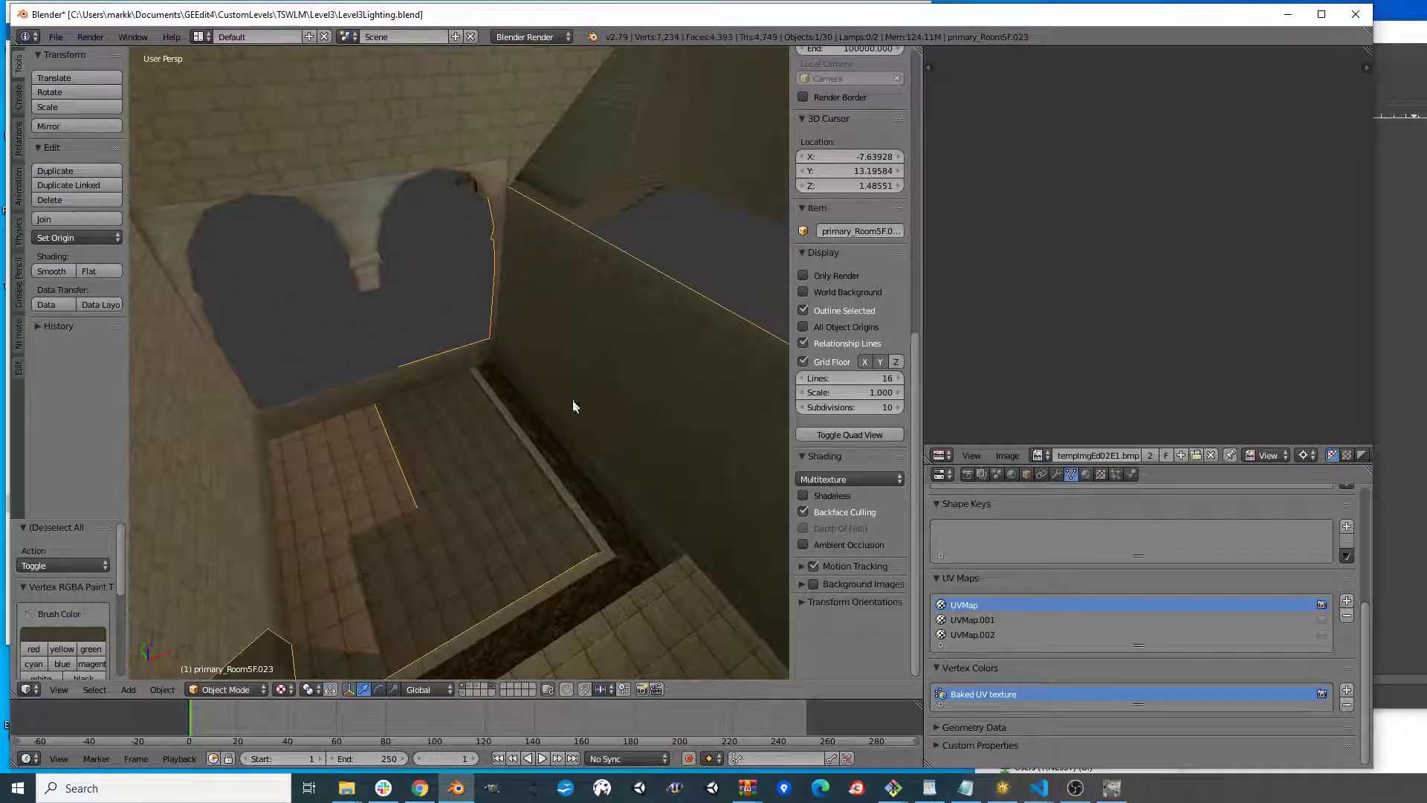
pyautogui.moveTo(546, 457); pyautogui.dragTo(633, 530, button='middle')
pyautogui.scroll(2, 532, 405)
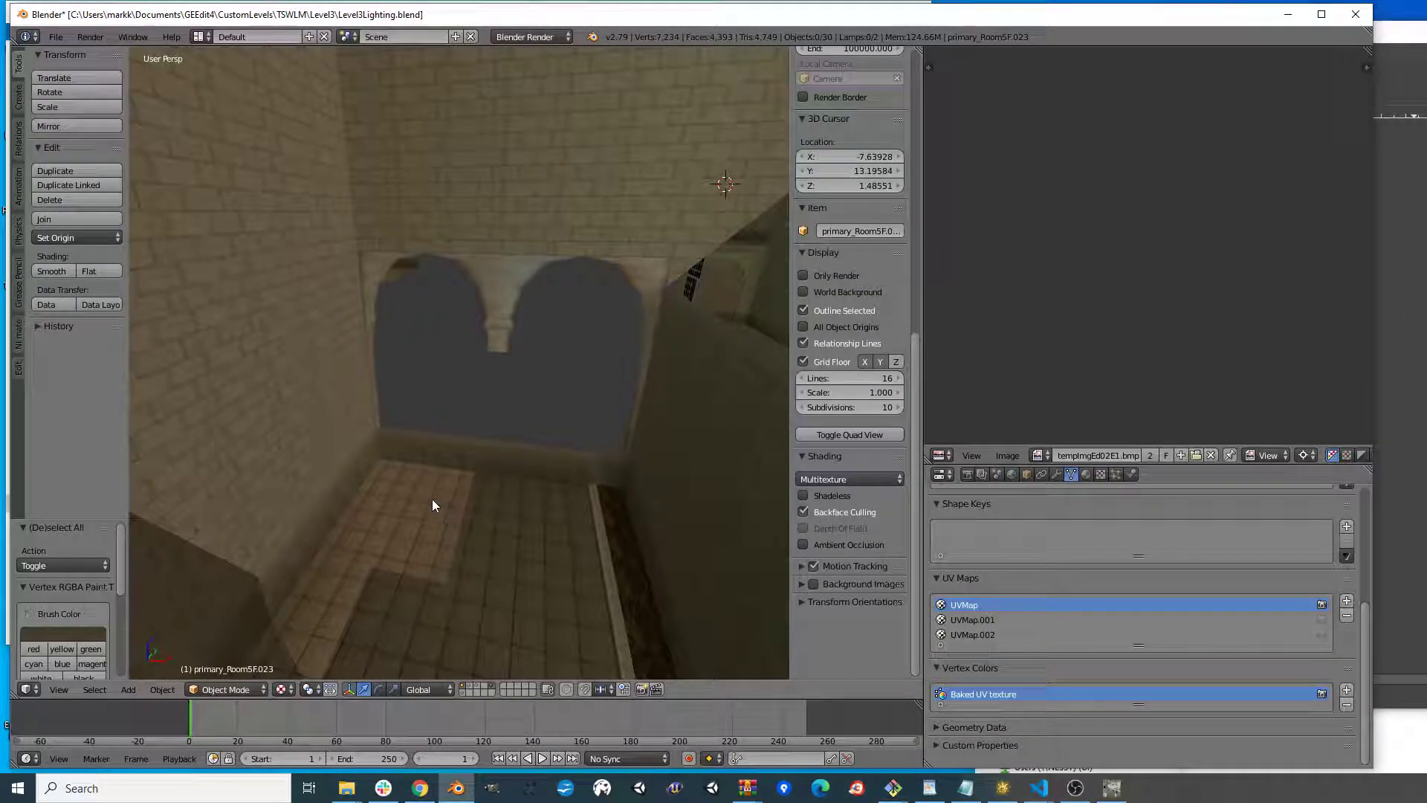
pyautogui.moveTo(548, 477); pyautogui.dragTo(416, 493, button='middle')
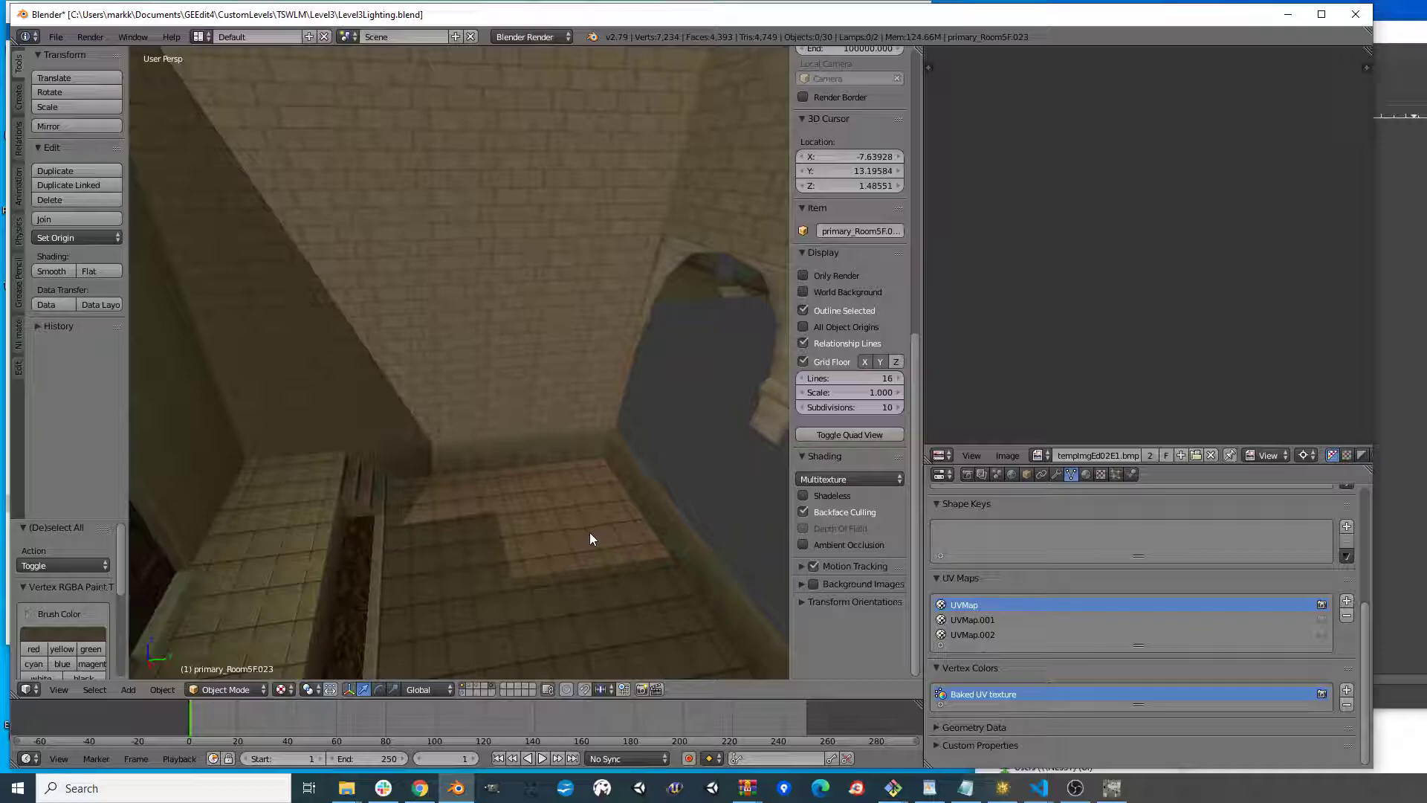
pyautogui.moveTo(535, 537); pyautogui.dragTo(612, 537, button='middle')
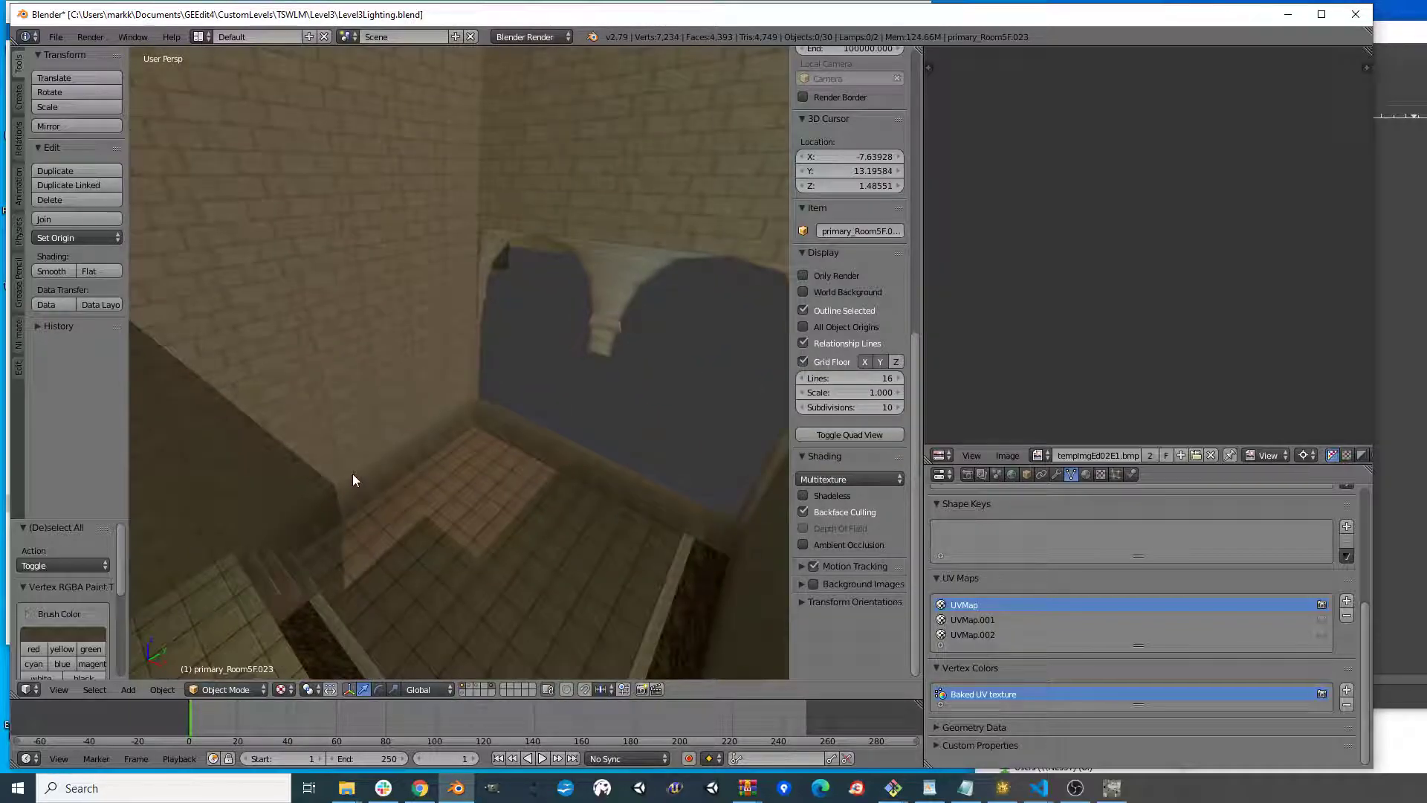
pyautogui.moveTo(352, 475); pyautogui.dragTo(248, 532, button='middle')
pyautogui.moveTo(604, 535); pyautogui.dragTo(646, 466, button='middle')
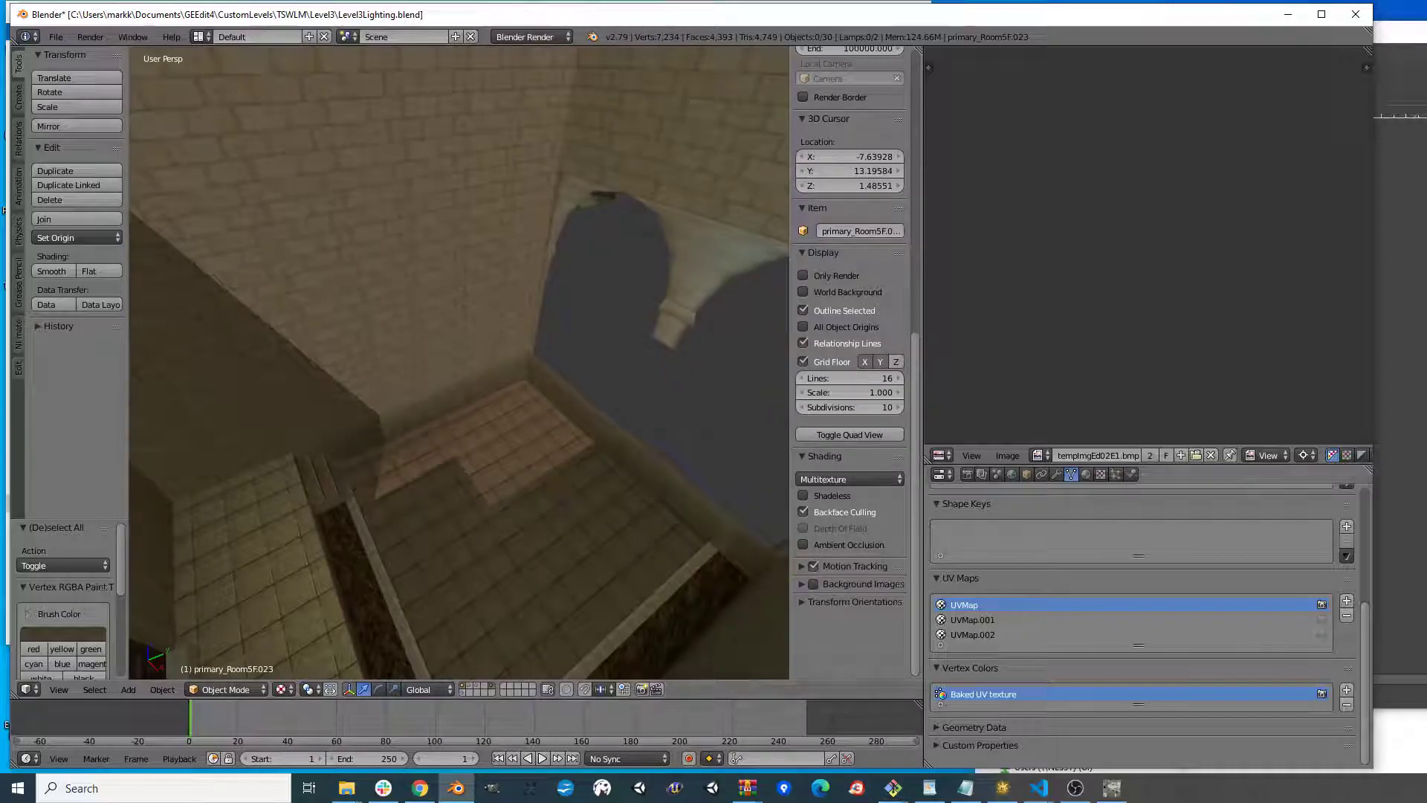